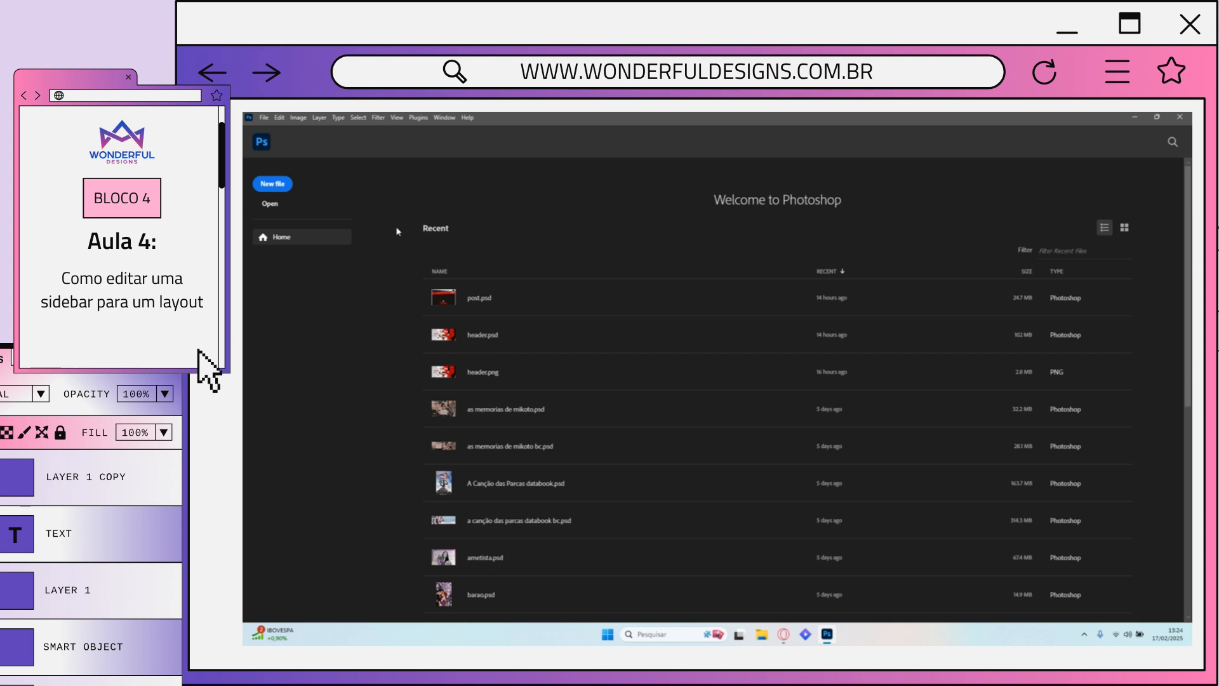
# Step: Create a new blank 260 x 500 px document at 72 ppi with a white background
pyautogui.click(263, 118)
pyautogui.click(273, 128)
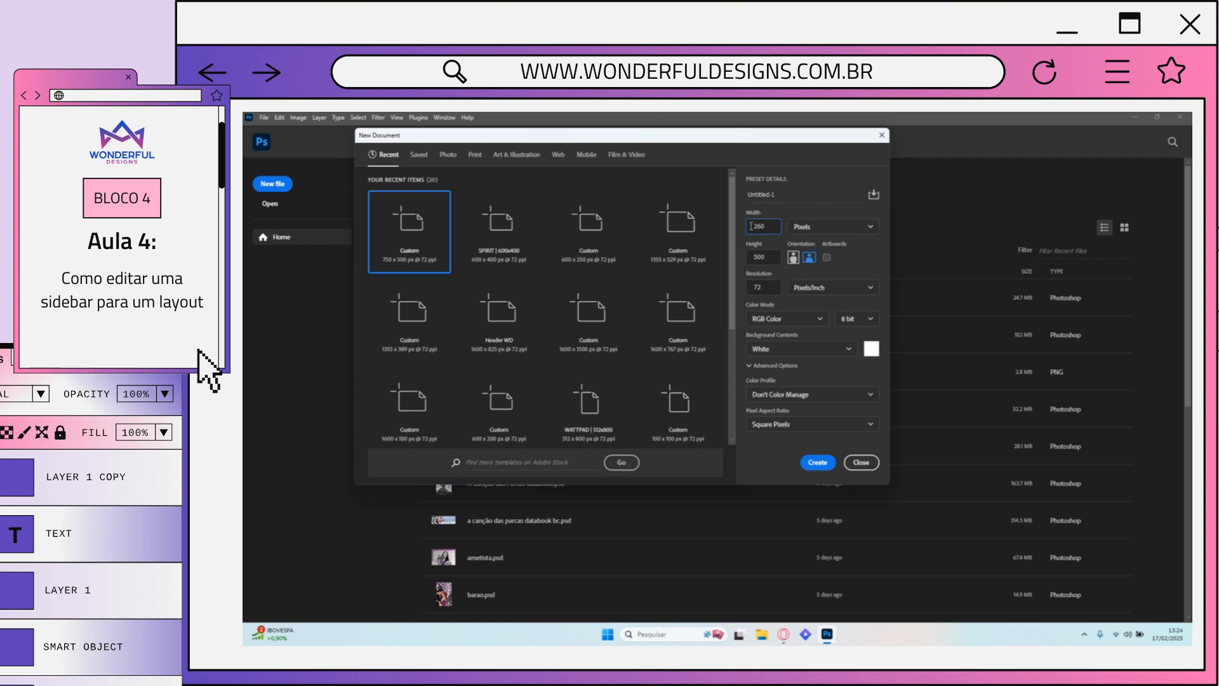
pyautogui.click(832, 458)
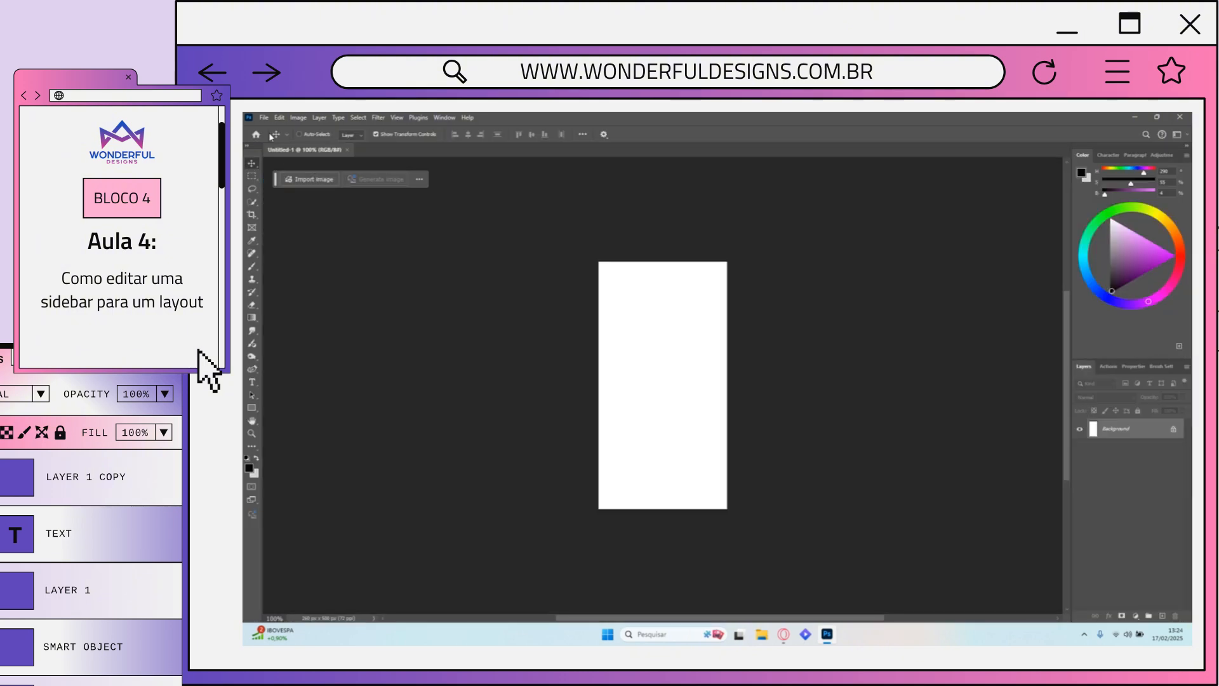
# Step: Create a second blank document of 260 x 500 px with the same settings
pyautogui.click(264, 117)
pyautogui.click(270, 125)
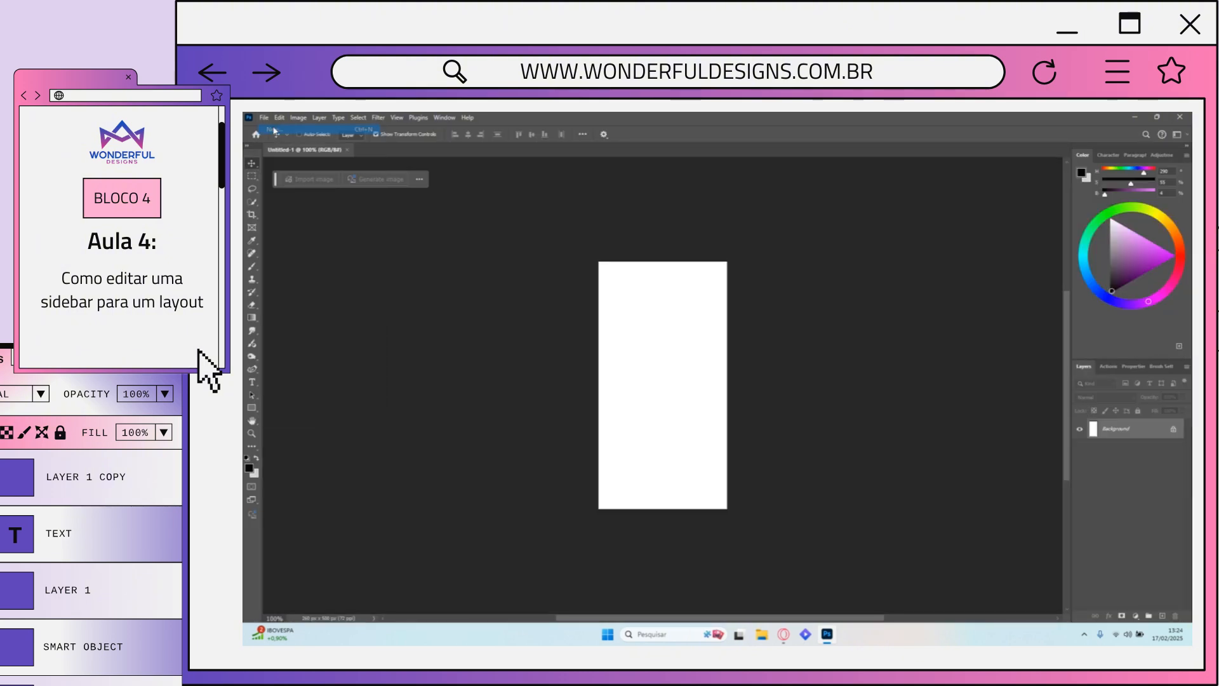
pyautogui.doubleClick(771, 225)
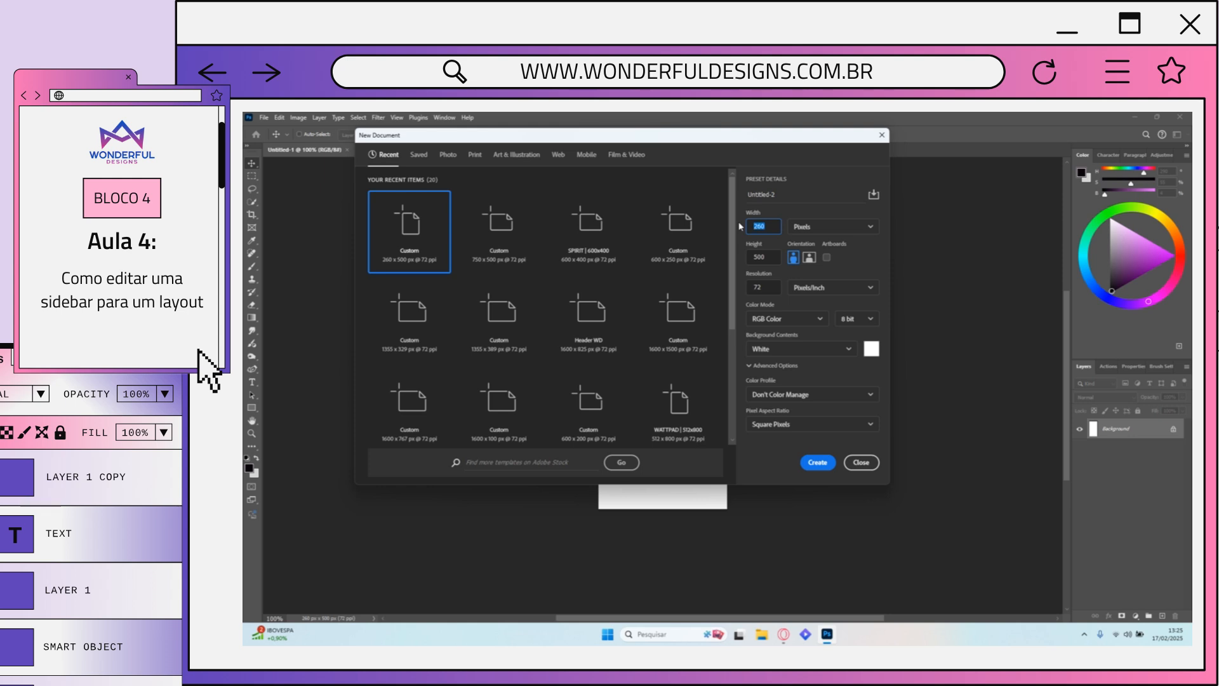
pyautogui.click(817, 462)
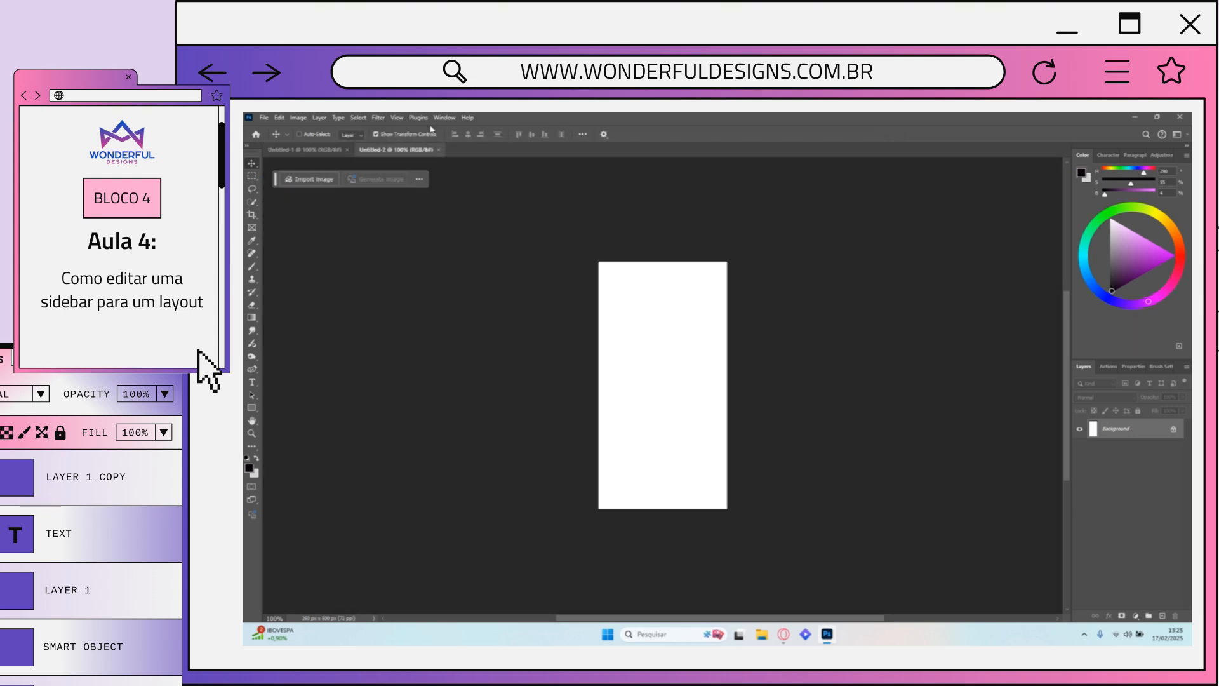
# Step: Create a third blank document 300 px wide and 500 px high
pyautogui.click(264, 118)
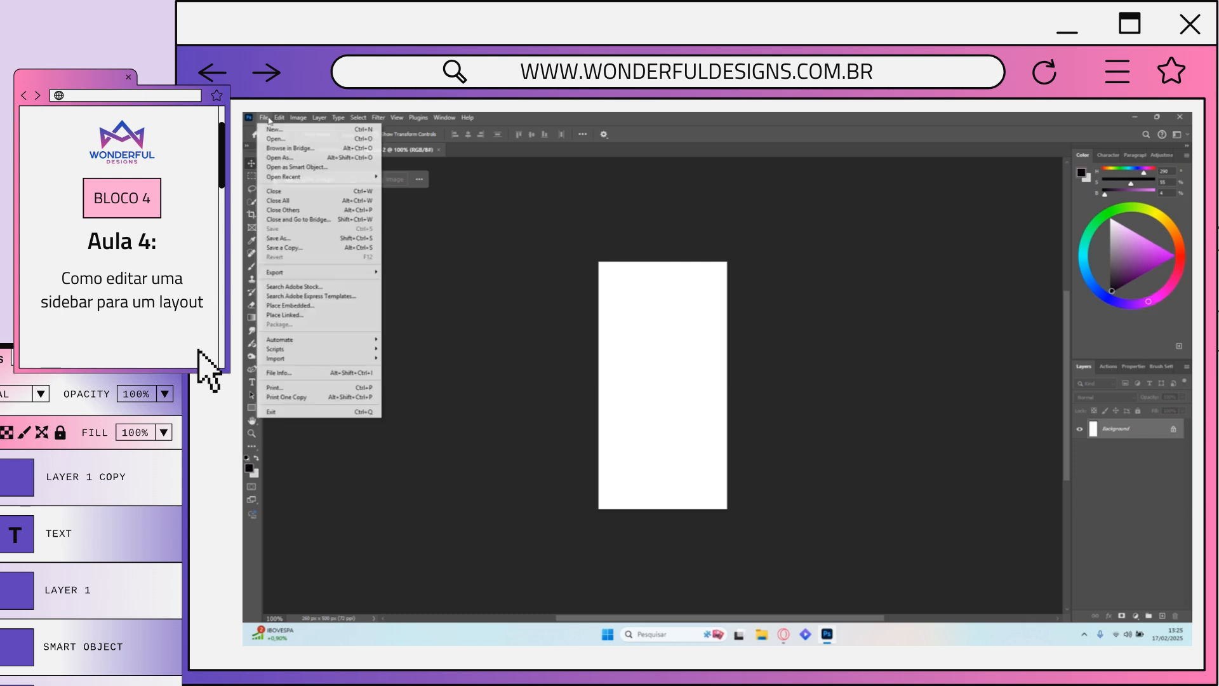
pyautogui.click(272, 126)
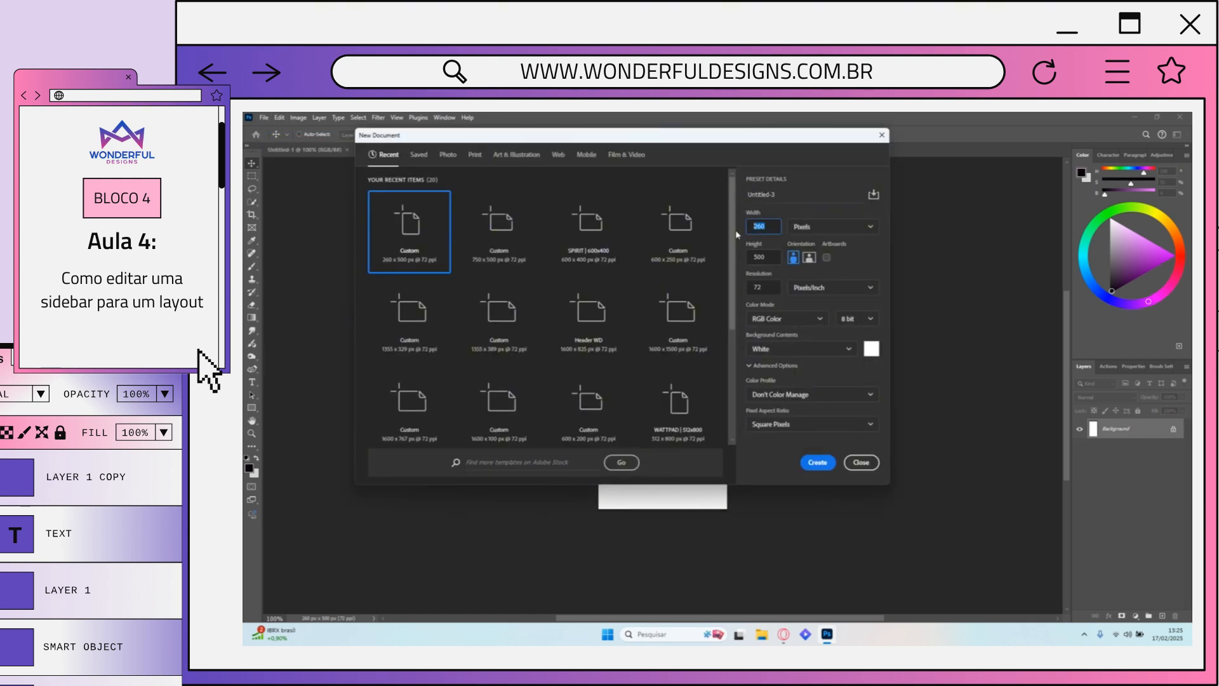
pyautogui.write('300')
pyautogui.press('Return')
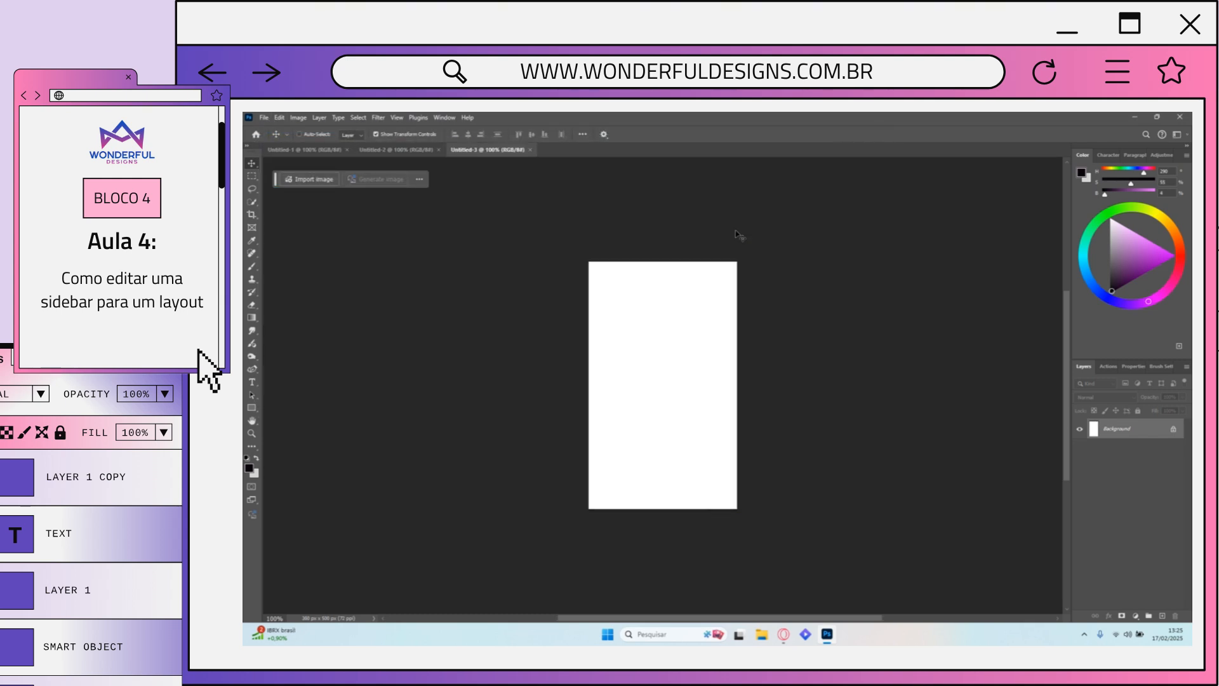
# Step: Look through the three blank documents in turn and return to the first one
pyautogui.click(317, 150)
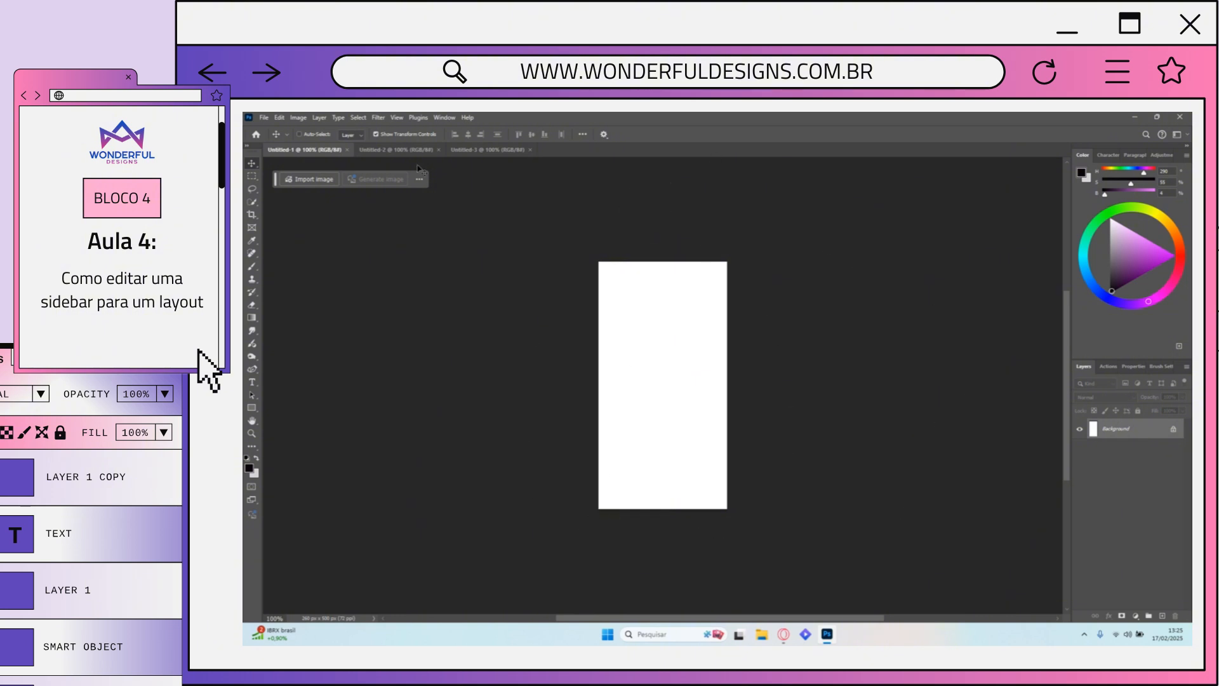
pyautogui.click(396, 150)
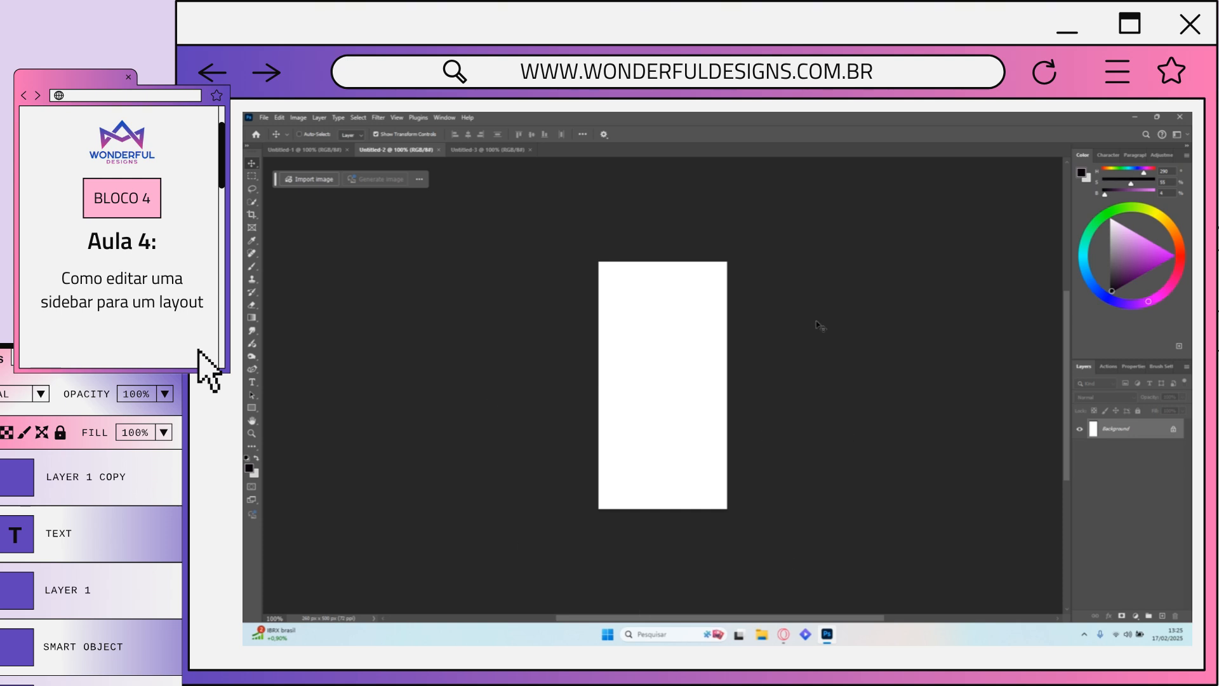
pyautogui.click(488, 150)
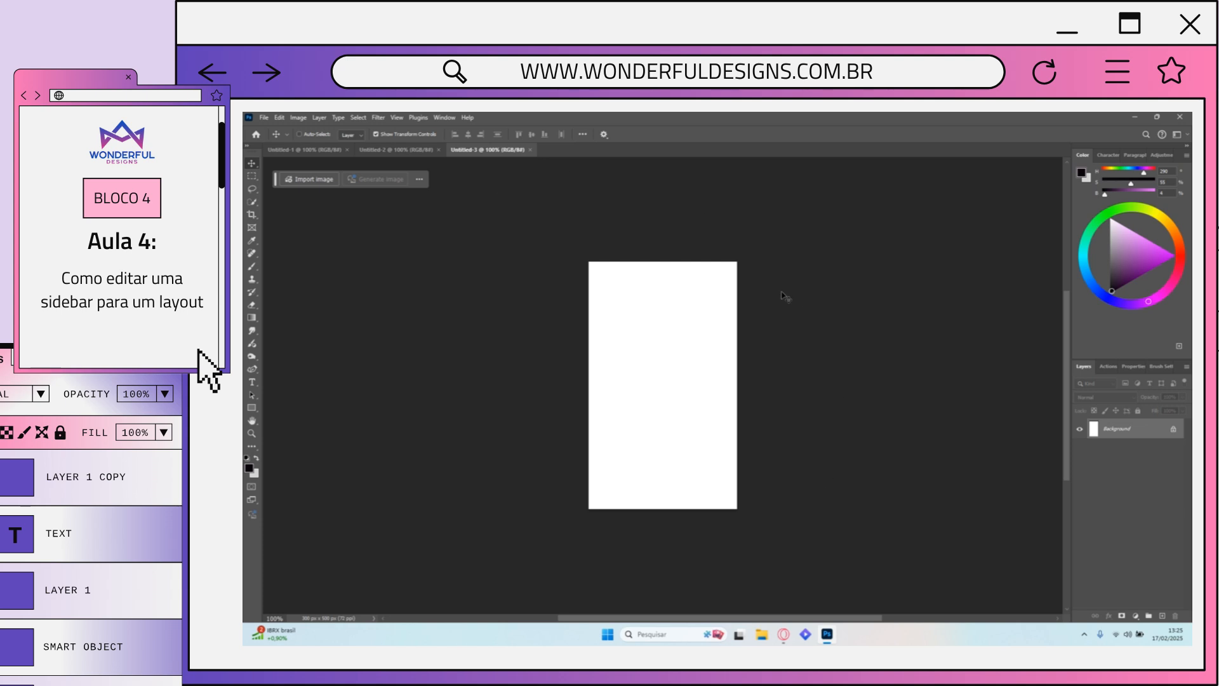
pyautogui.click(297, 150)
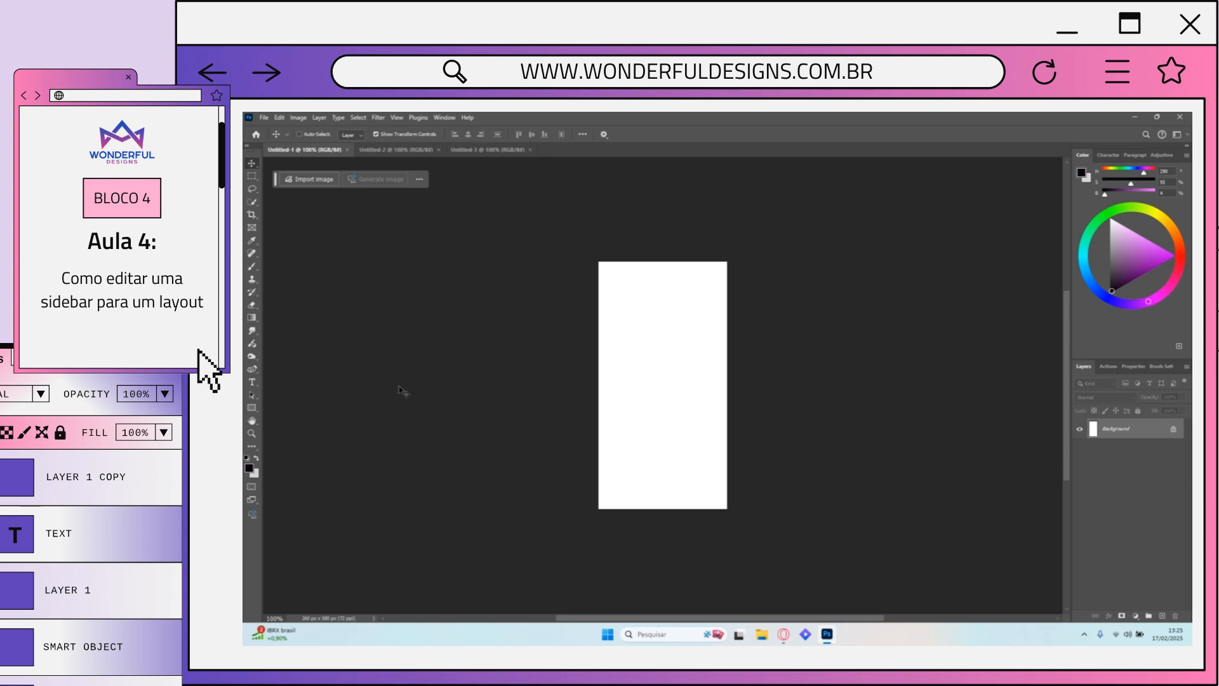
# Step: Open post.psd from the Layout folder and float it in its own window over the first blank document
pyautogui.click(264, 118)
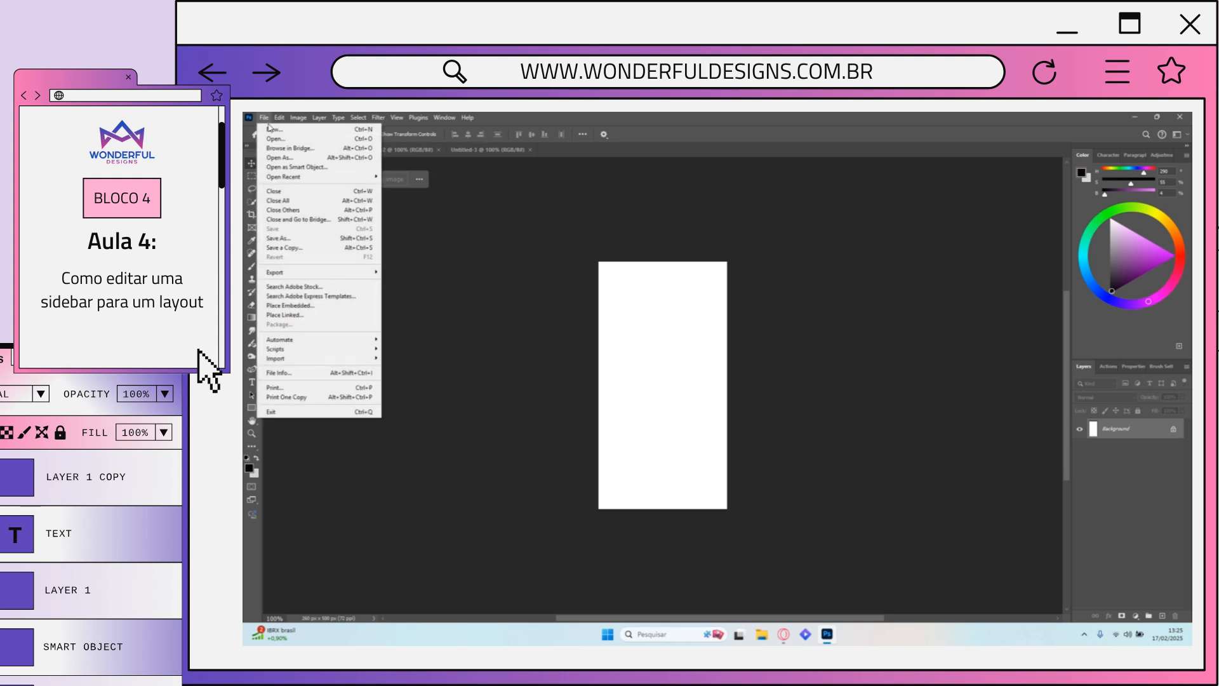
pyautogui.click(349, 136)
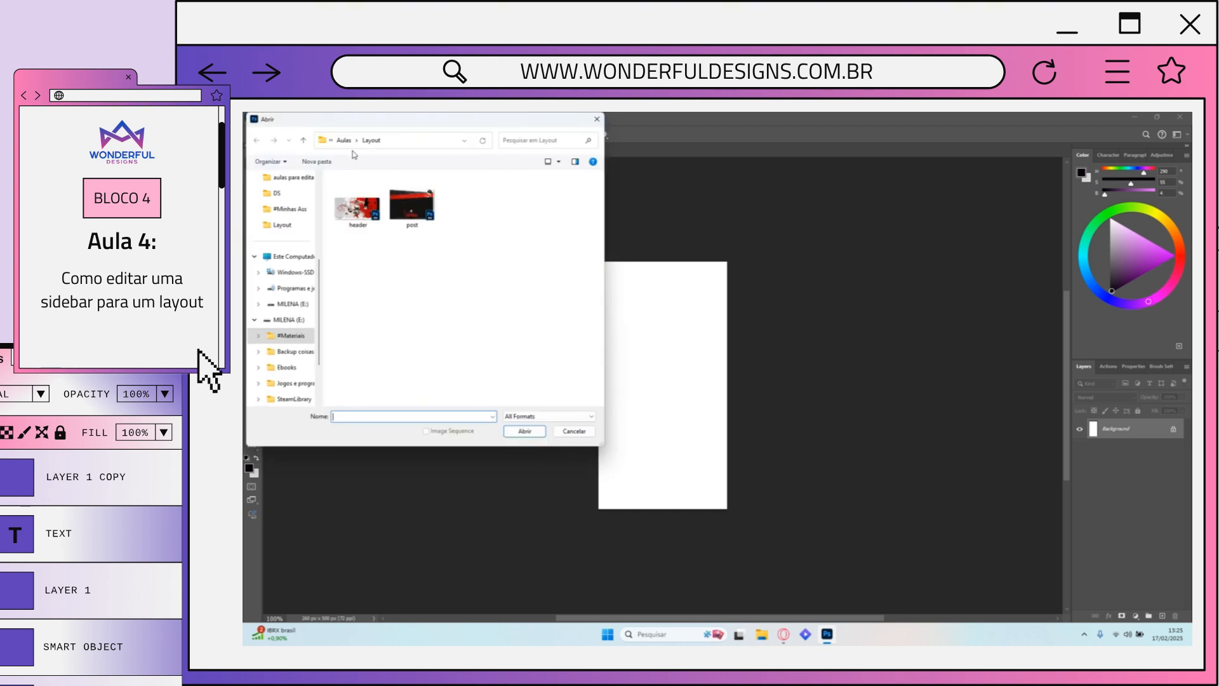
pyautogui.click(422, 206)
pyautogui.click(524, 431)
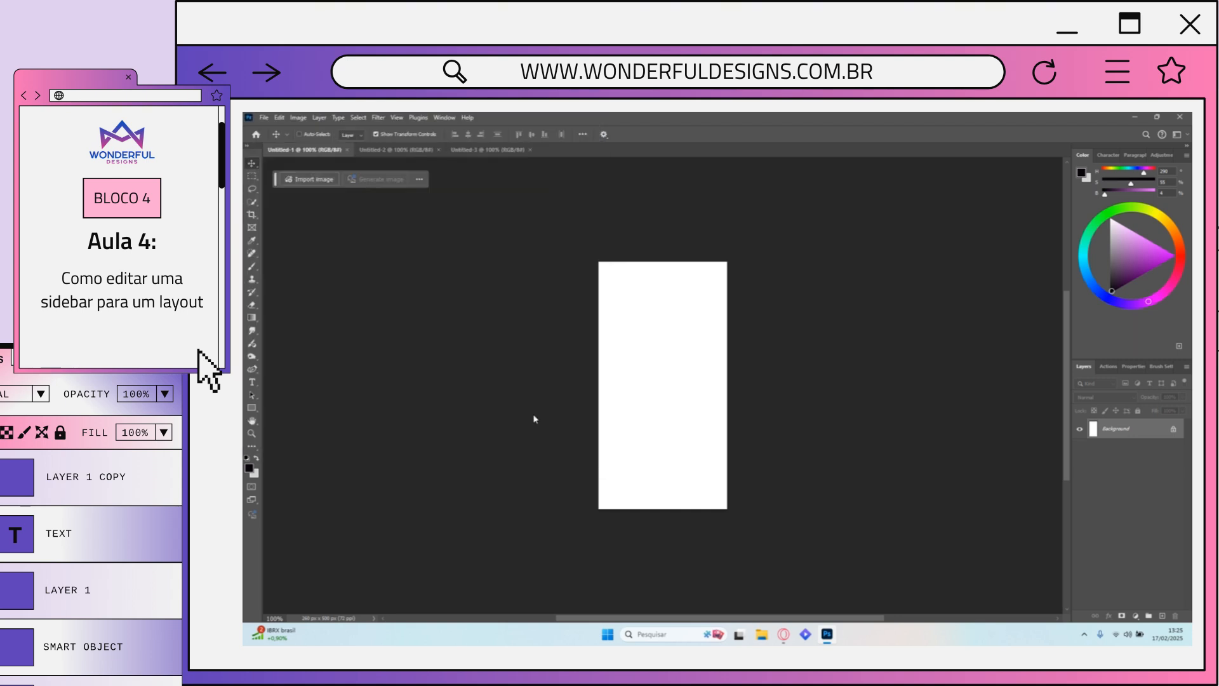
pyautogui.moveTo(560, 152); pyautogui.dragTo(413, 268)
pyautogui.click(394, 198)
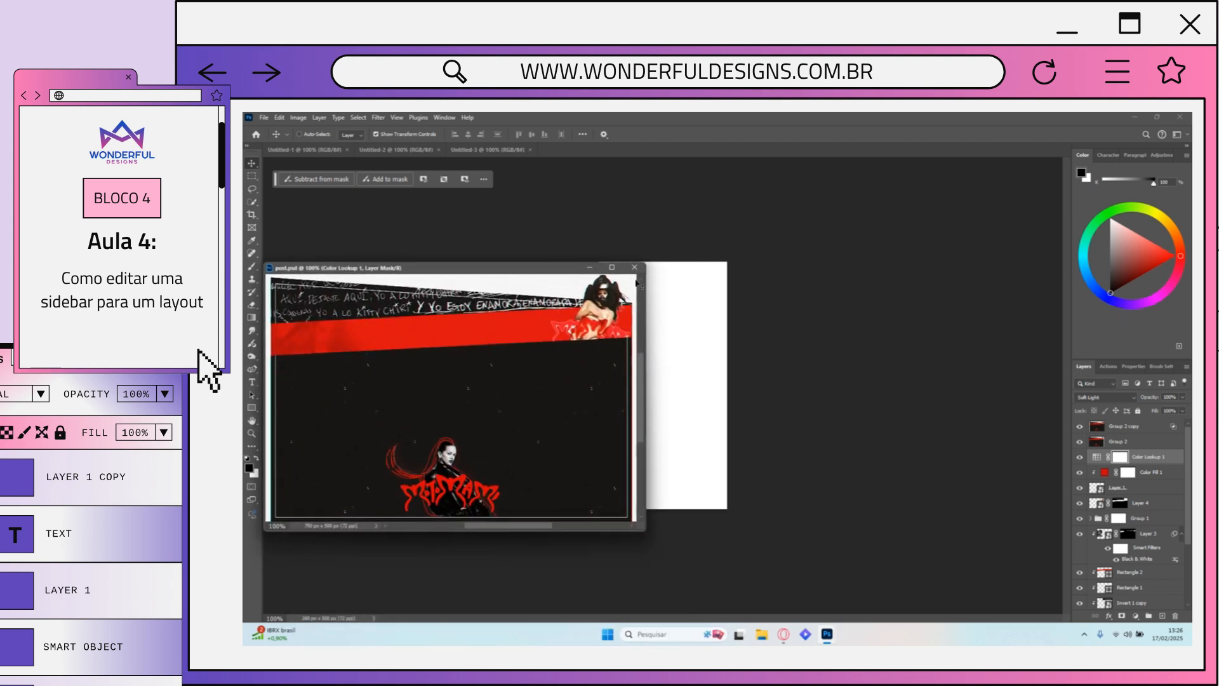
# Step: Copy the Color Lookup 1 and Rectangle 2 layers from post.psd into Untitled-1, minimize post.psd, and place the red band across the canvas top
pyautogui.click(1140, 467)
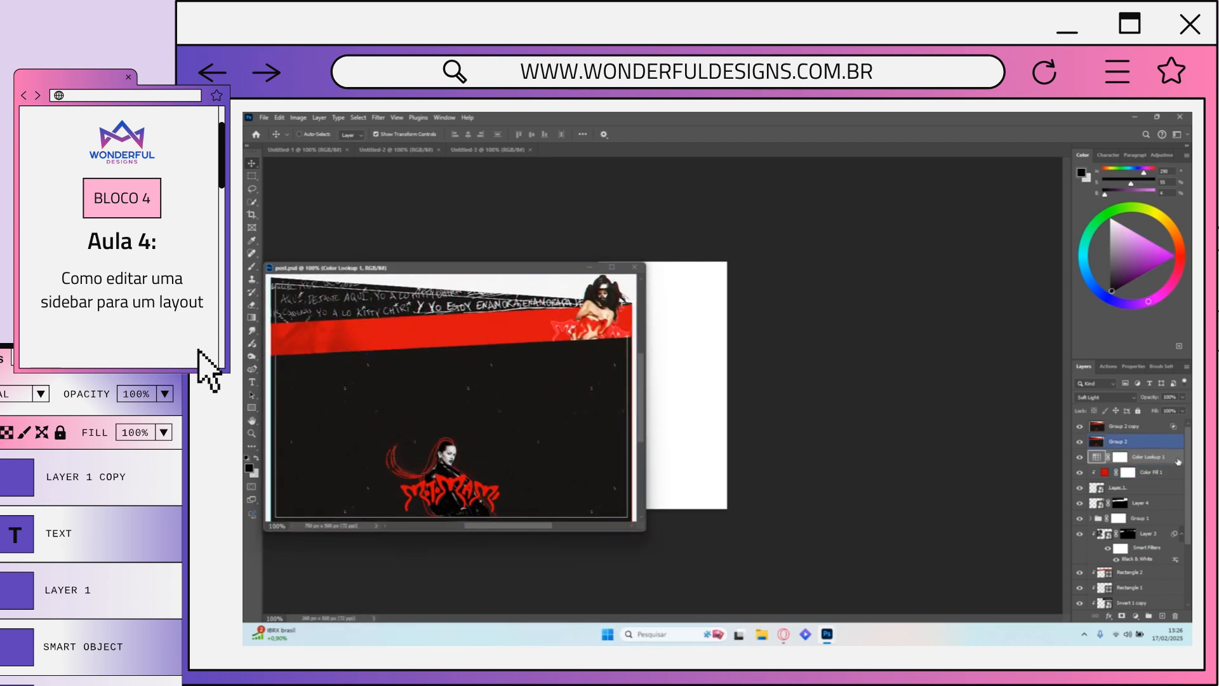
pyautogui.scroll(-3, 1143, 521)
pyautogui.click(1166, 564)
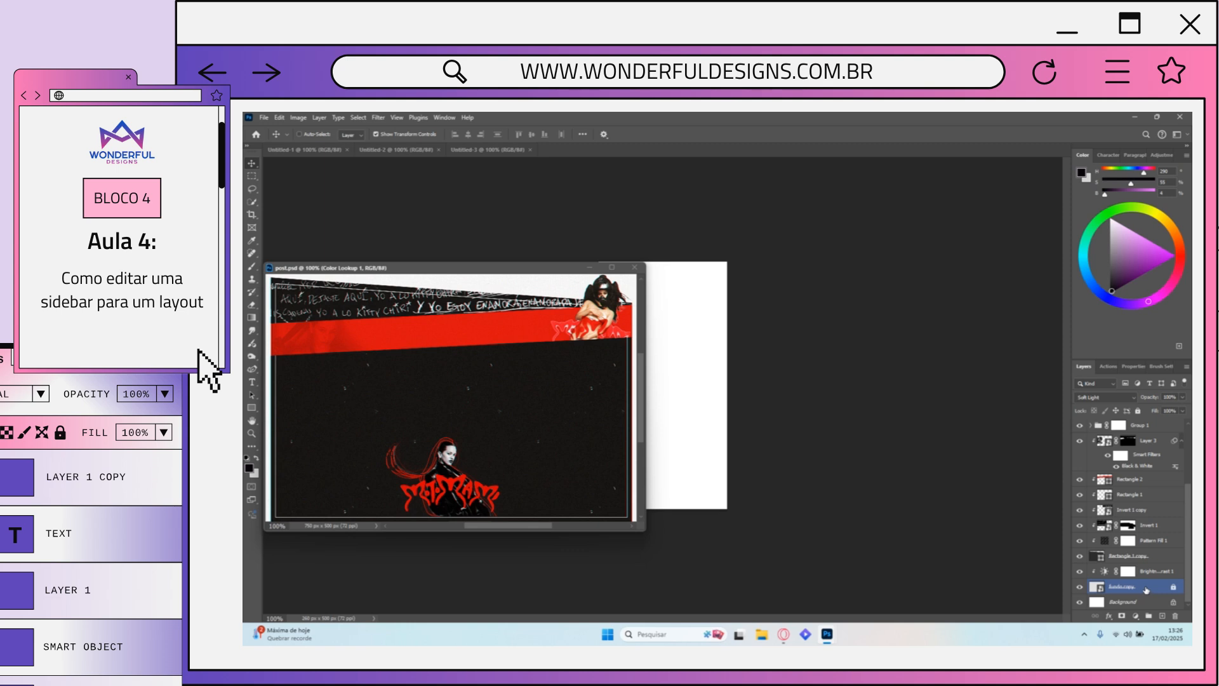
pyautogui.scroll(3, 1177, 533)
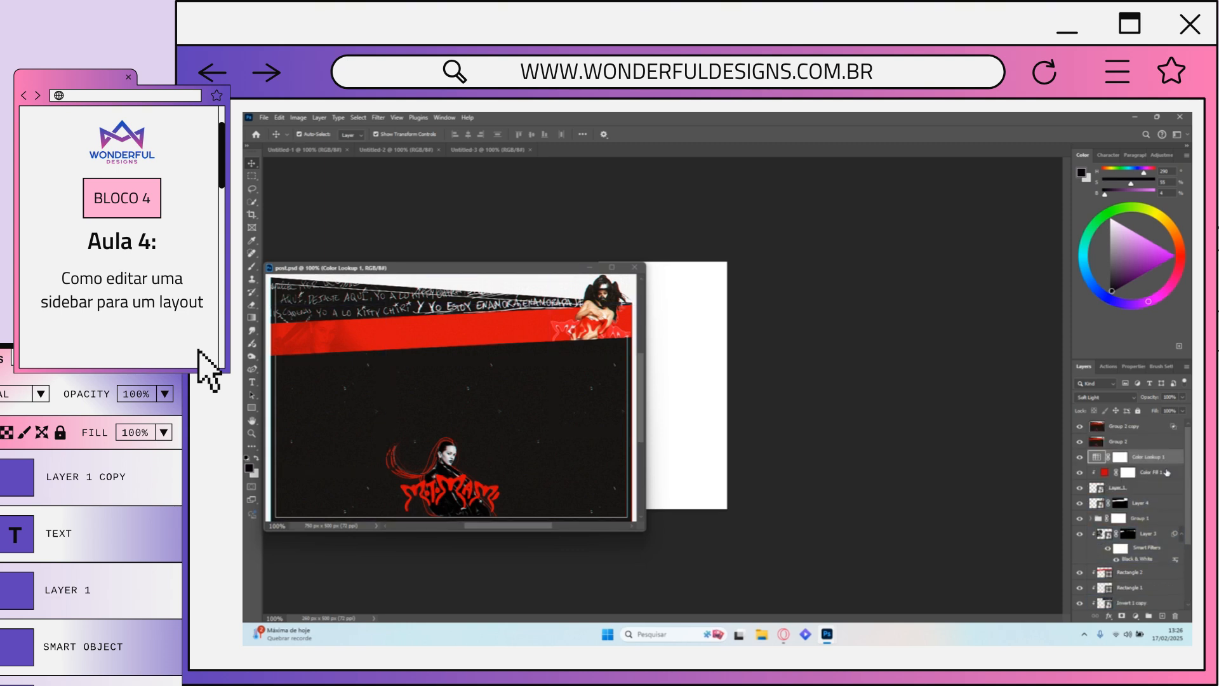
pyautogui.scroll(-2, 1167, 473)
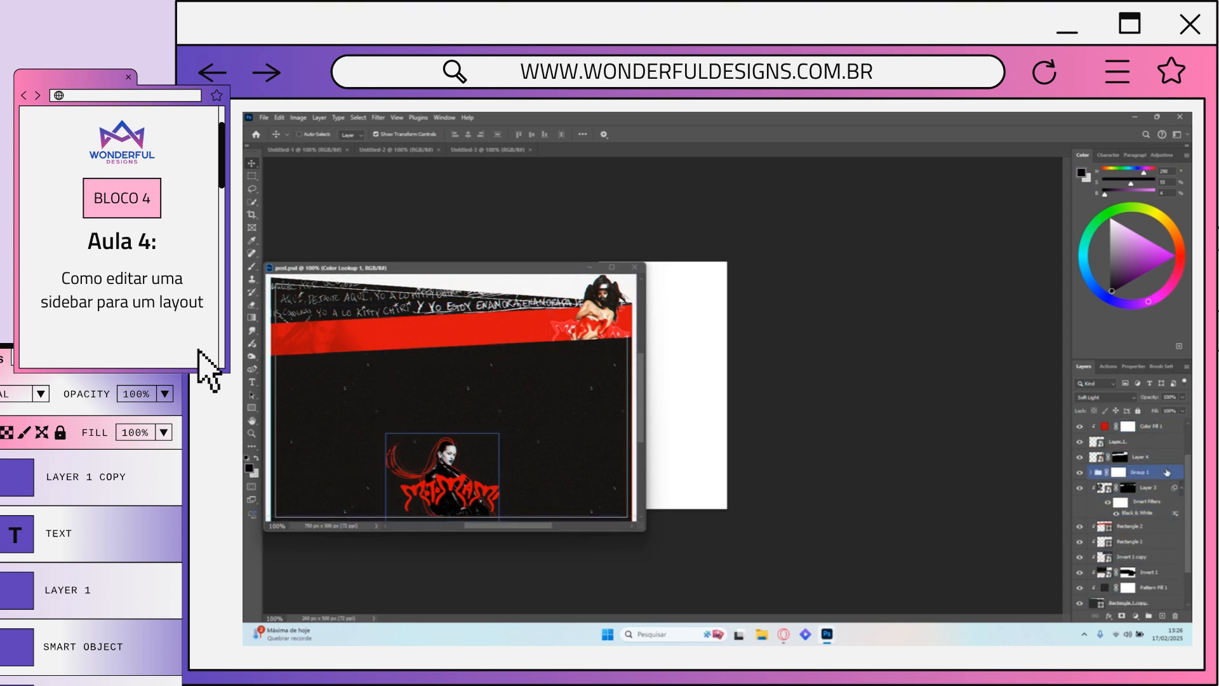
pyautogui.click(1136, 528)
pyautogui.scroll(2, 1138, 526)
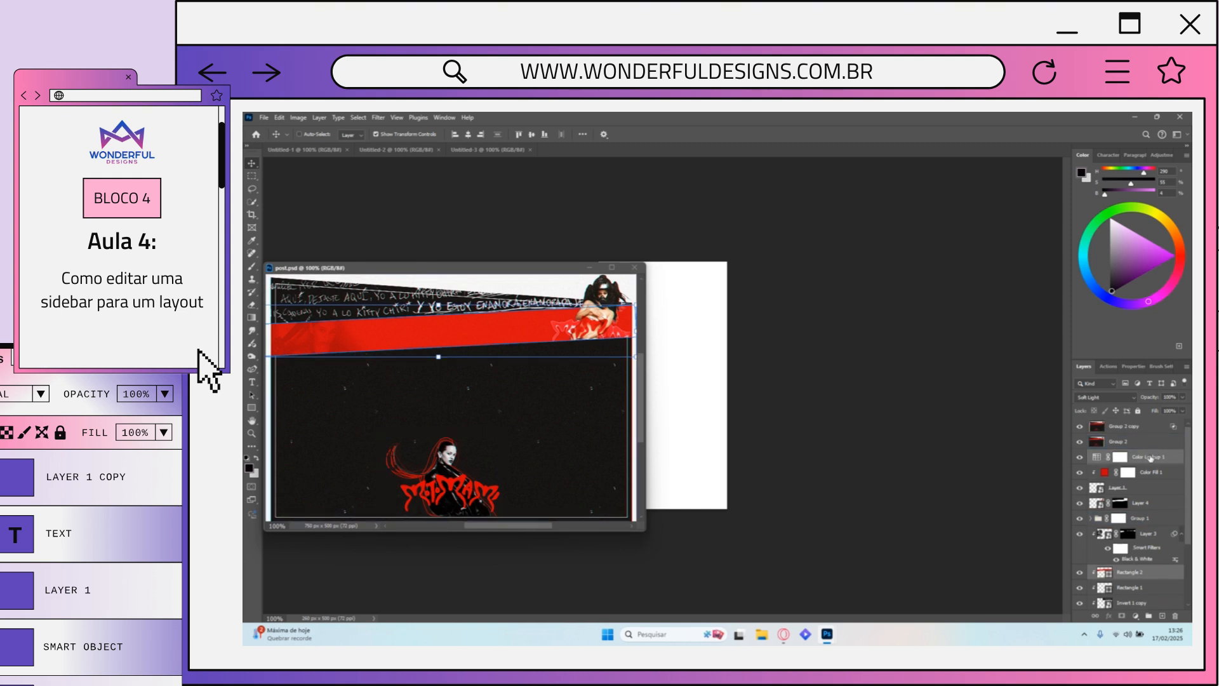
pyautogui.moveTo(1151, 458); pyautogui.dragTo(826, 387)
pyautogui.click(590, 269)
pyautogui.moveTo(689, 394); pyautogui.dragTo(593, 275)
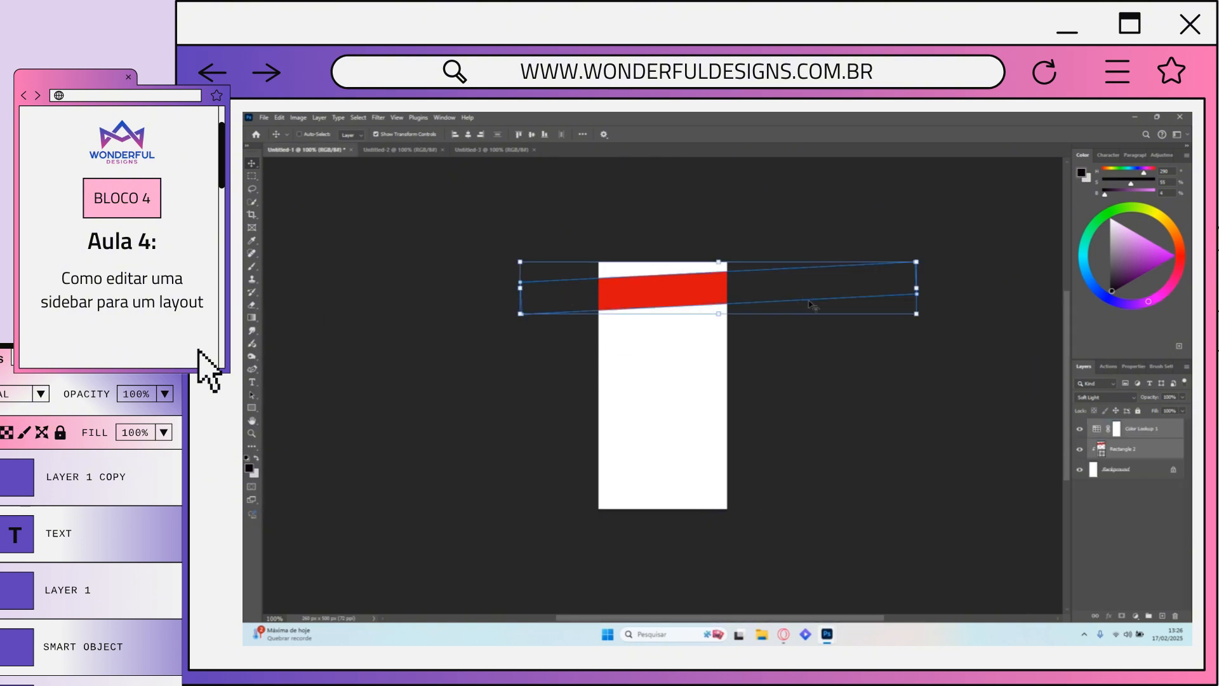
# Step: Release the clipping mask on the Rectangle 2 layer
pyautogui.click(1134, 450)
pyautogui.rightClick(1144, 453)
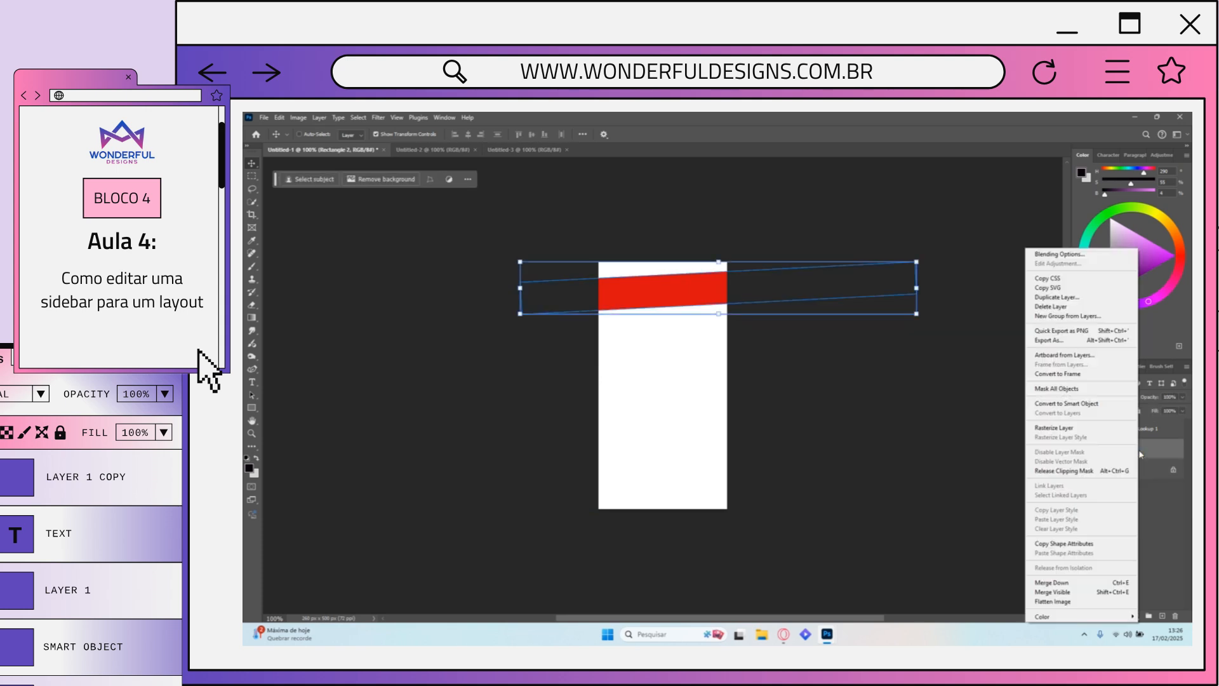
pyautogui.click(1076, 471)
# Step: Rotate and enlarge the red rectangle until it covers the whole canvas, and lock its layer
pyautogui.moveTo(718, 262); pyautogui.dragTo(934, 272)
pyautogui.moveTo(823, 260); pyautogui.dragTo(711, 441)
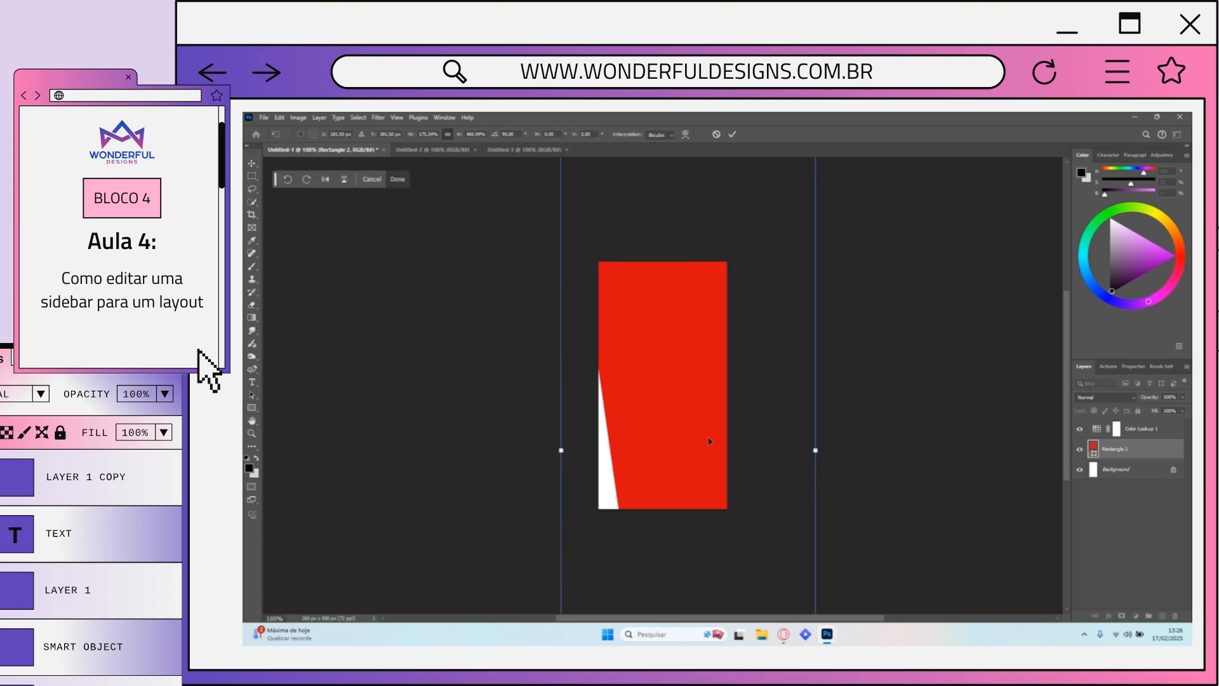
pyautogui.moveTo(817, 450); pyautogui.dragTo(688, 425)
pyautogui.moveTo(814, 272); pyautogui.dragTo(852, 297)
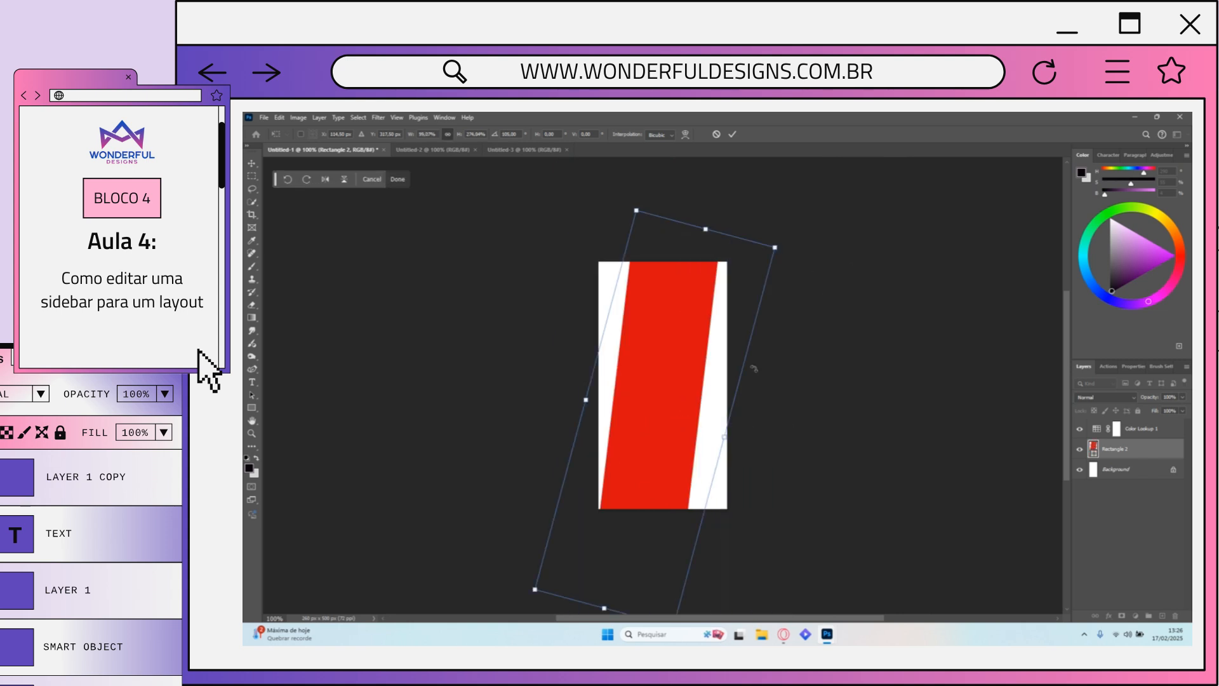
pyautogui.moveTo(719, 438); pyautogui.dragTo(917, 433)
pyautogui.moveTo(797, 422); pyautogui.dragTo(721, 394)
pyautogui.moveTo(916, 447); pyautogui.dragTo(922, 413)
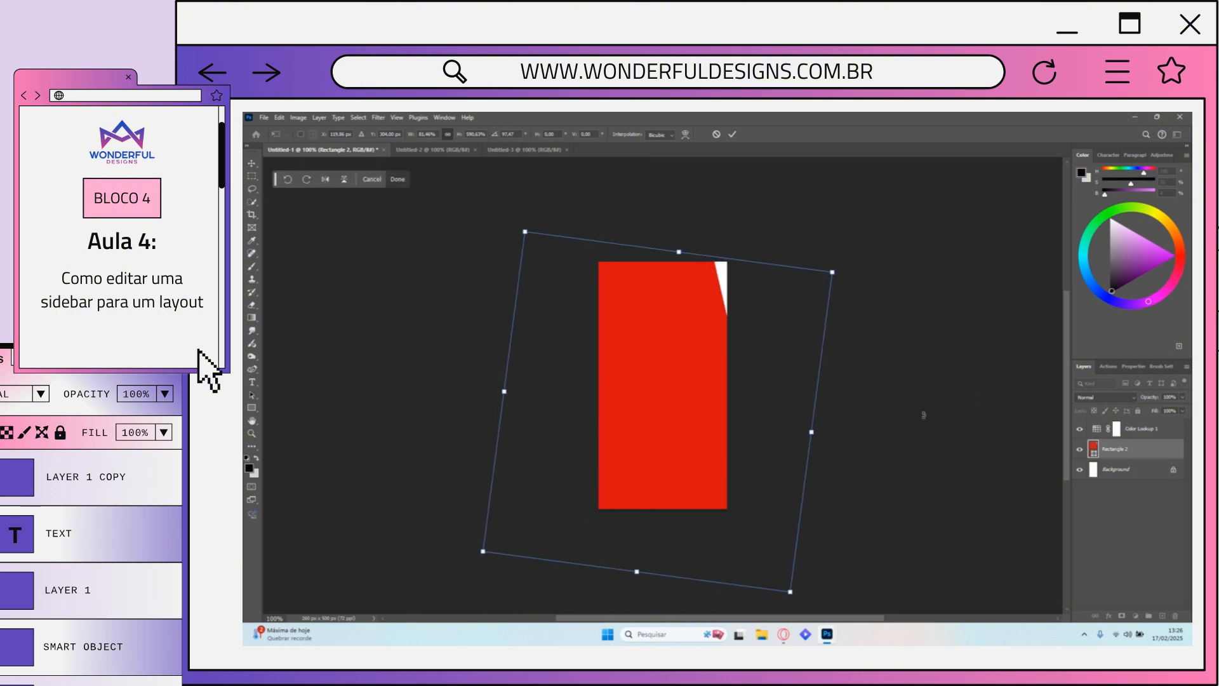
pyautogui.moveTo(703, 430); pyautogui.dragTo(719, 419)
pyautogui.moveTo(521, 381); pyautogui.dragTo(467, 374)
pyautogui.moveTo(617, 419); pyautogui.dragTo(637, 419)
pyautogui.click(733, 134)
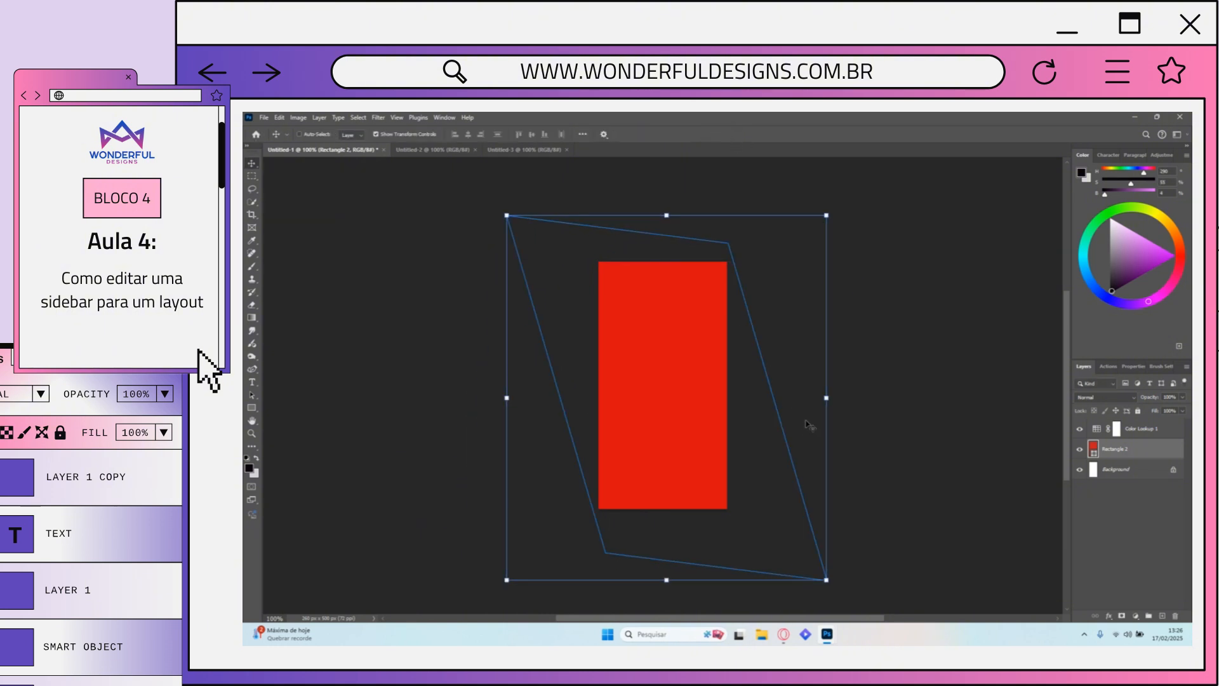
pyautogui.click(1138, 411)
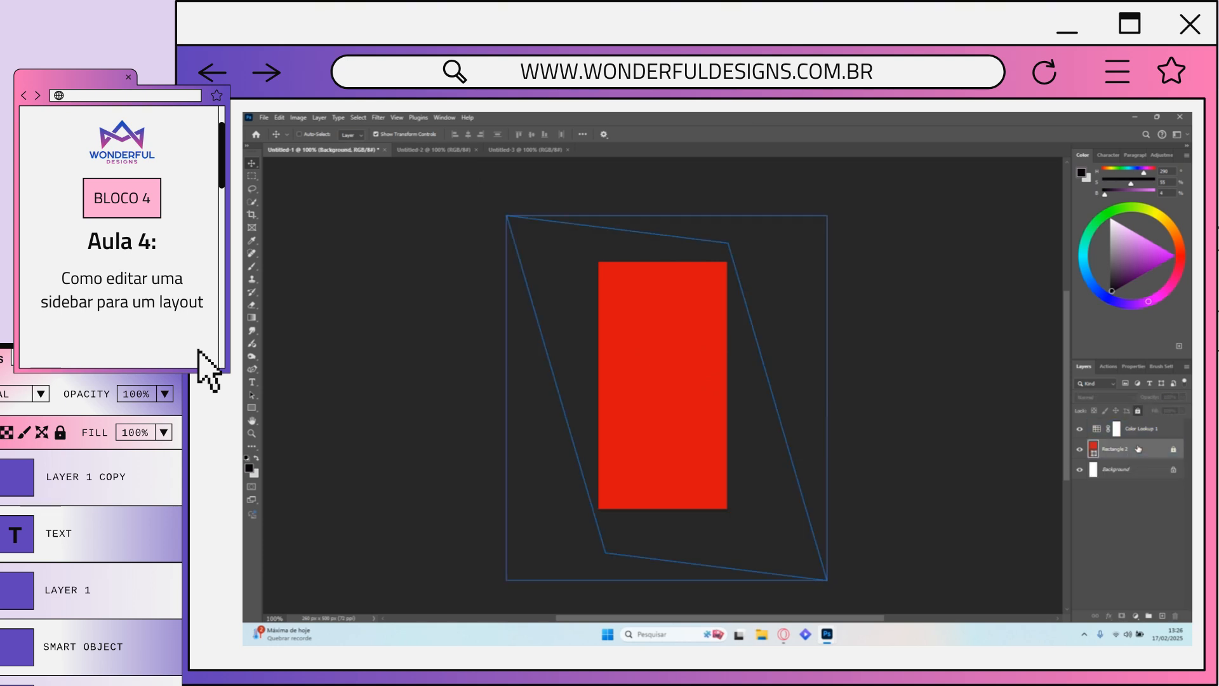
# Step: Add a Pattern fill layer above Rectangle 2 and expand the Transparentes pattern folder
pyautogui.click(1136, 617)
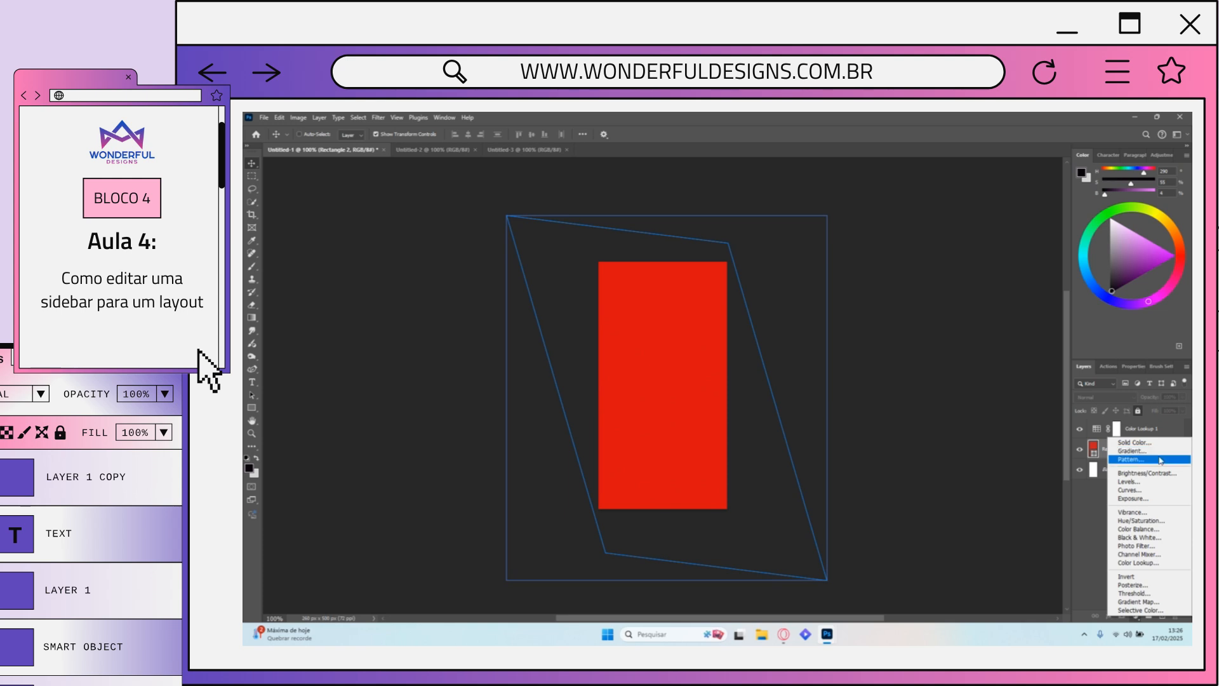
pyautogui.click(1161, 460)
pyautogui.click(856, 242)
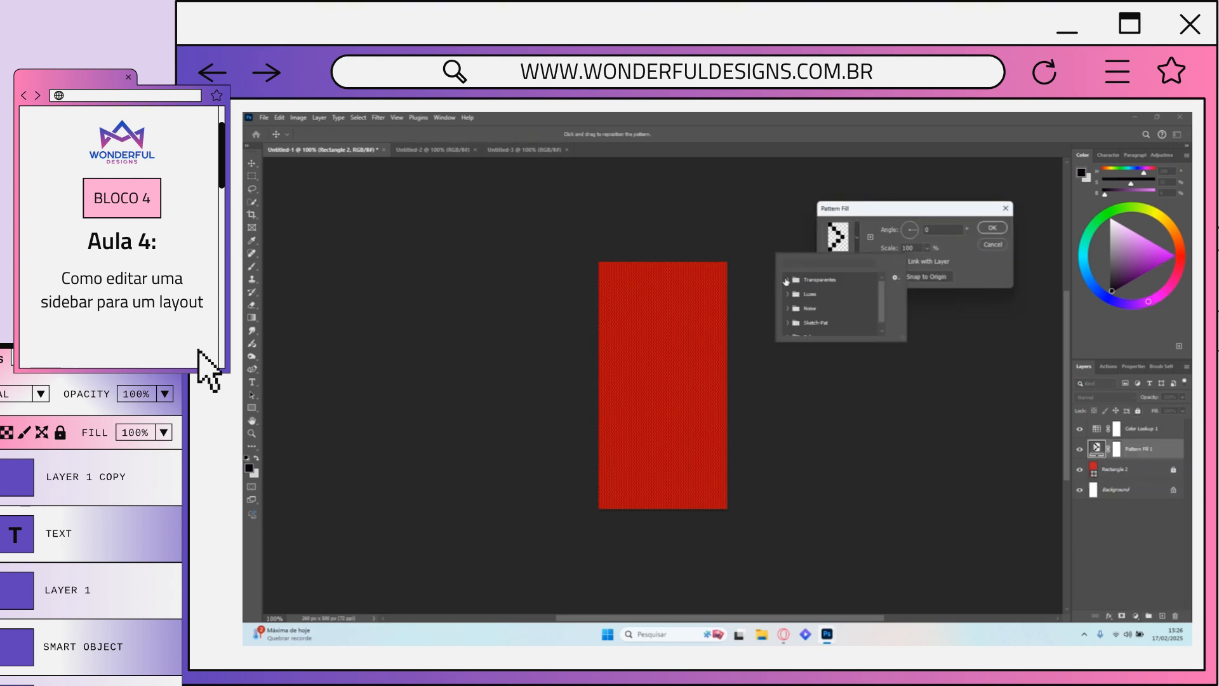
pyautogui.click(787, 280)
pyautogui.click(787, 280)
pyautogui.click(788, 280)
# Step: Fill the pattern layer with the white crumpled-paper texture from the Transparentes folder at 25% scale
pyautogui.scroll(-5, 816, 299)
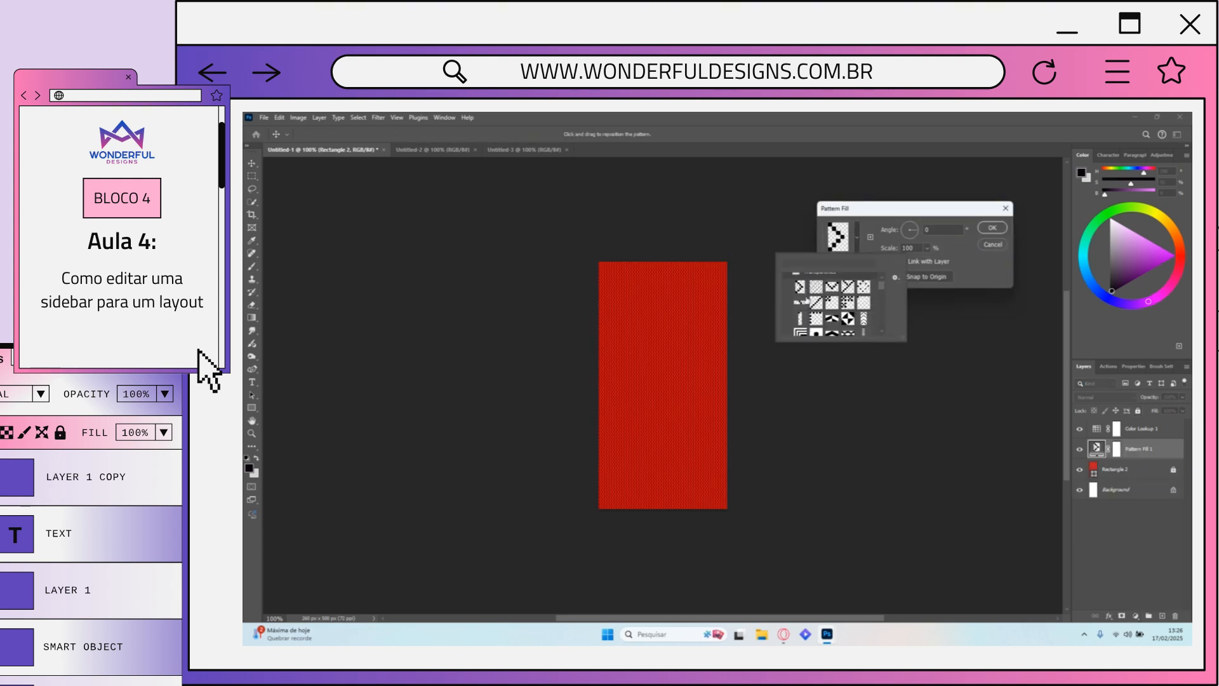
pyautogui.click(817, 303)
pyautogui.scroll(-2, 821, 307)
pyautogui.scroll(-3, 821, 307)
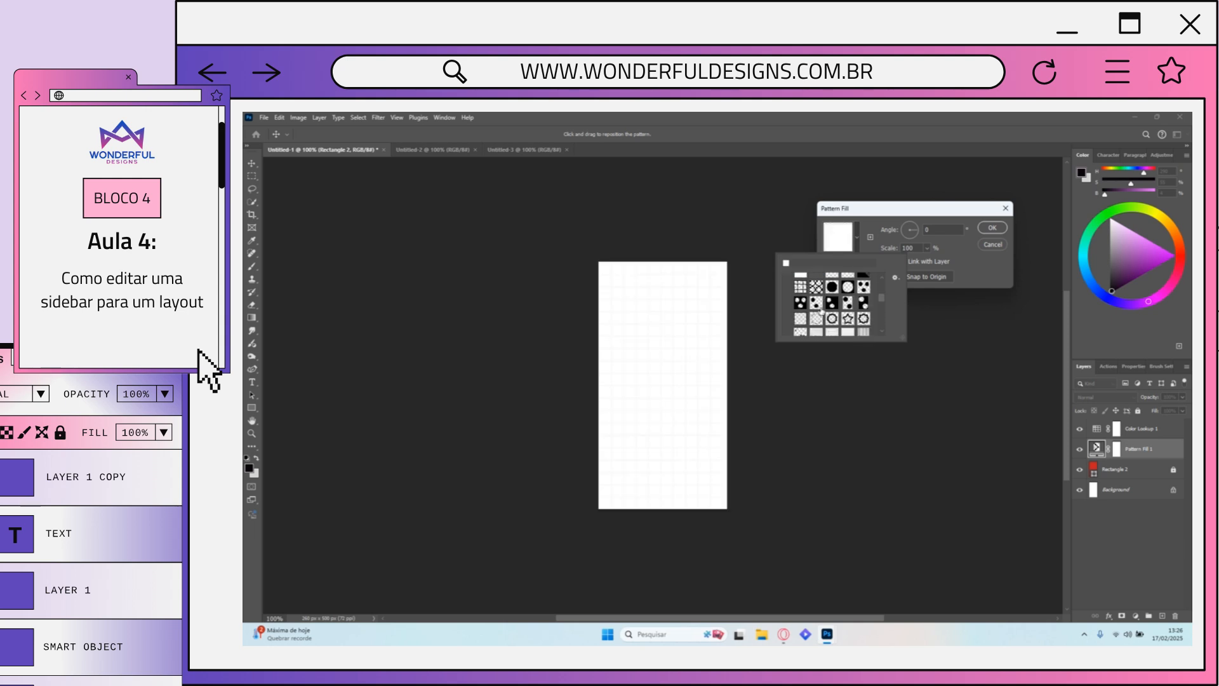
pyautogui.click(816, 304)
pyautogui.scroll(-3, 817, 308)
pyautogui.click(816, 310)
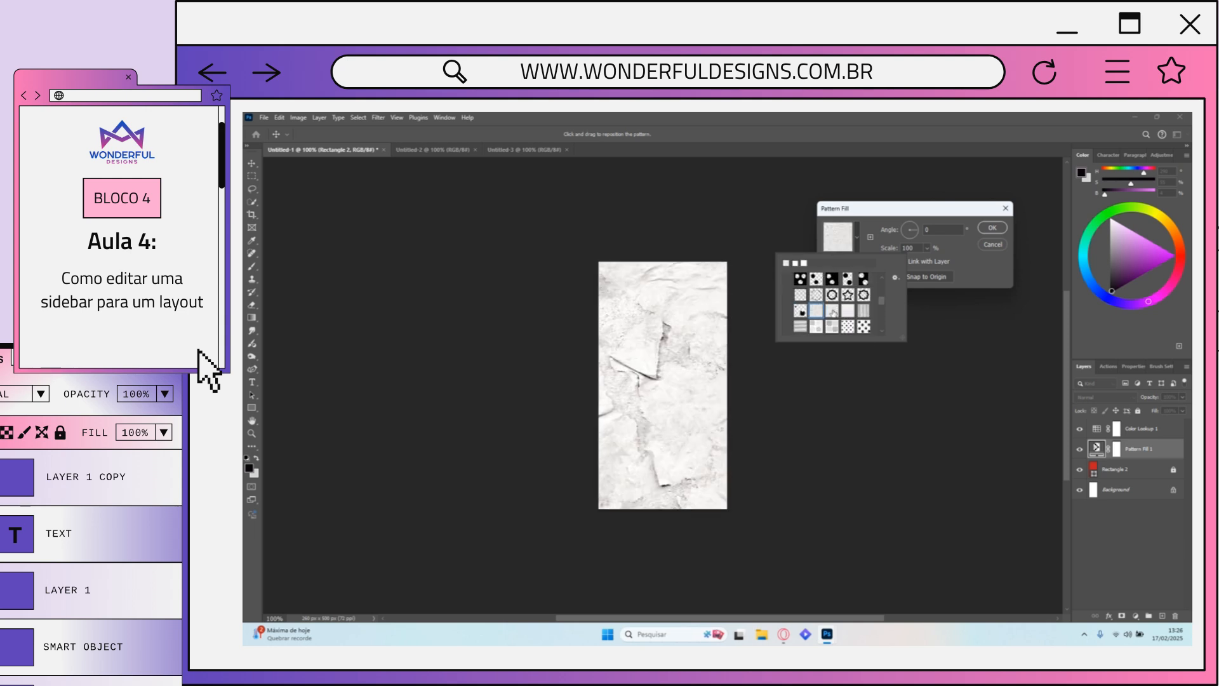
pyautogui.click(832, 311)
pyautogui.click(922, 248)
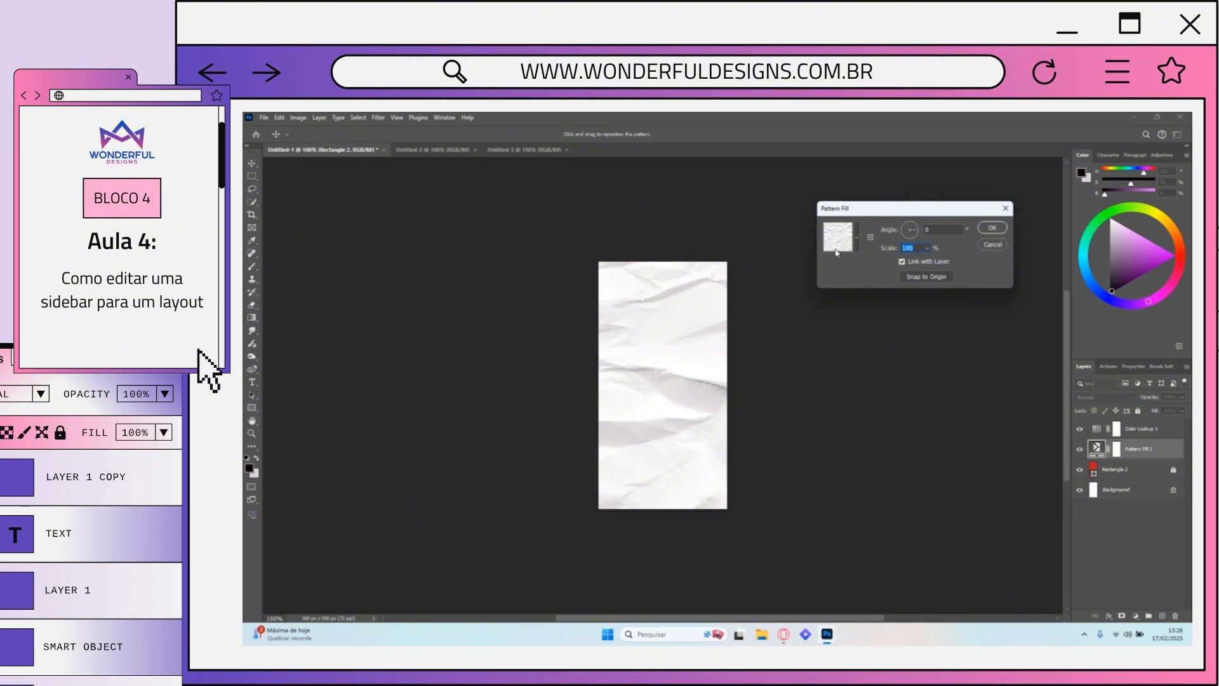
pyautogui.write('25')
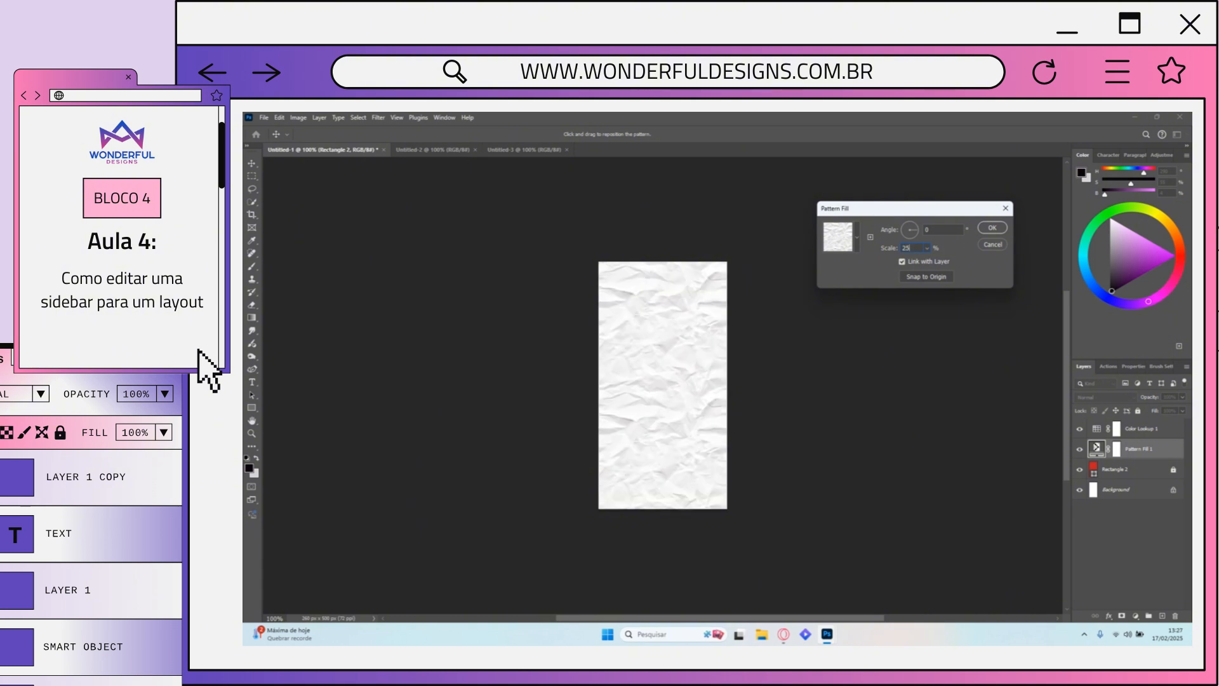
pyautogui.click(988, 226)
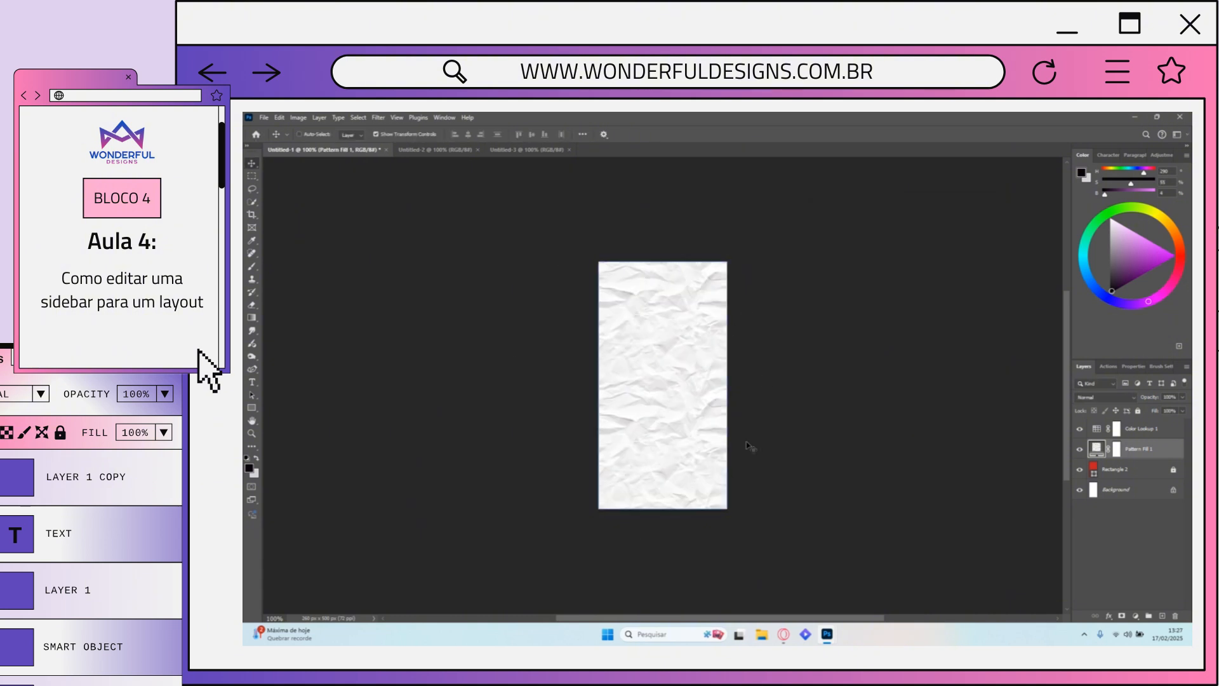
# Step: Set the crumpled-paper pattern layer to Soft Light blending with 70% opacity and 80% fill
pyautogui.click(1105, 397)
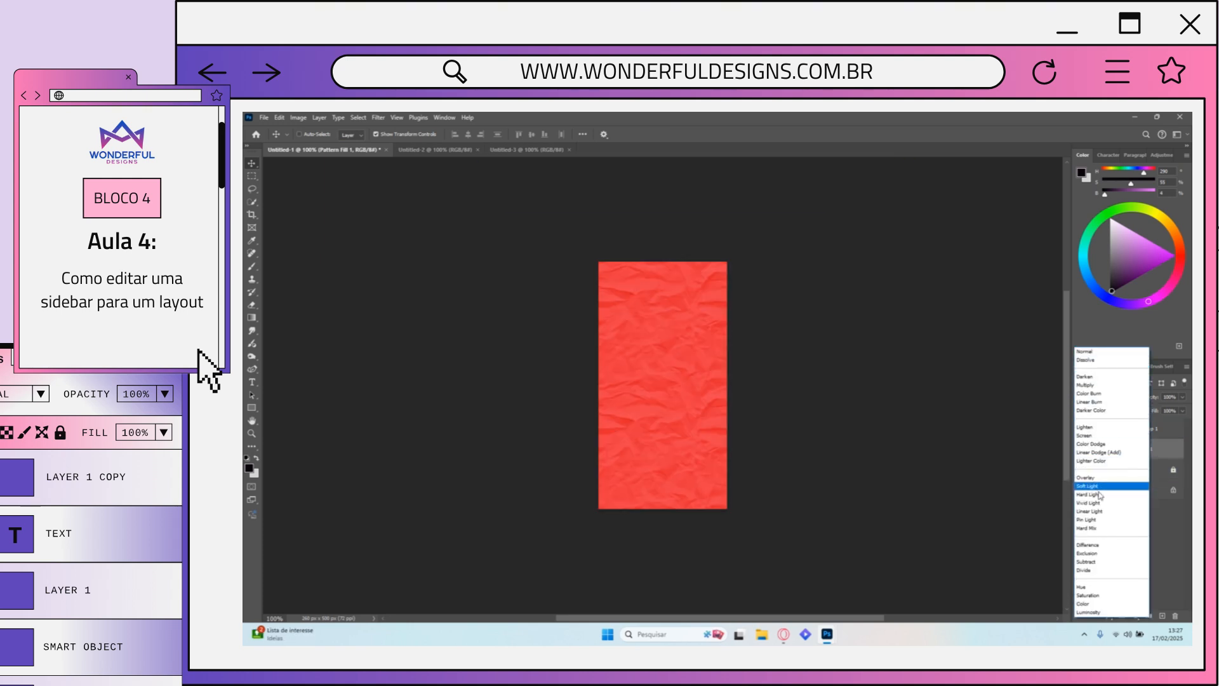
pyautogui.click(1088, 486)
pyautogui.press('3')
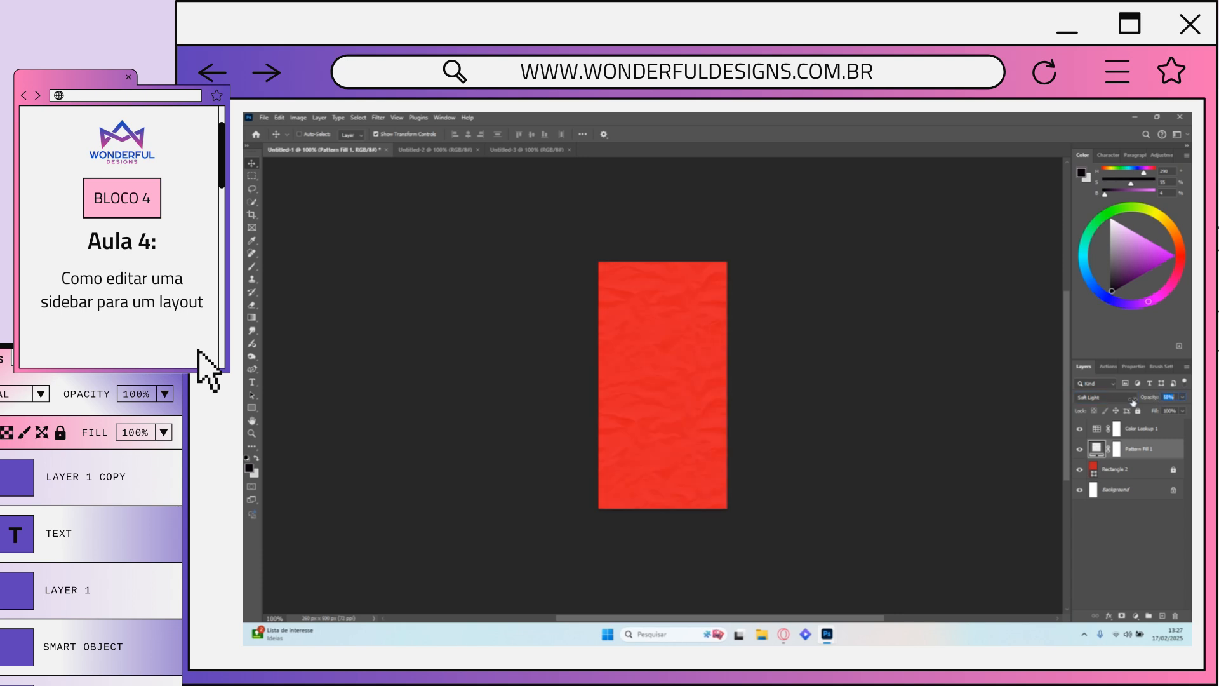
pyautogui.moveTo(1134, 402)
pyautogui.mouseDown()
pyautogui.moveTo(1148, 411)
pyautogui.moveTo(1152, 398)
pyautogui.mouseUp()
# Step: Add a second Pattern fill layer using the first black speckled texture in the Noise folder
pyautogui.click(1136, 616)
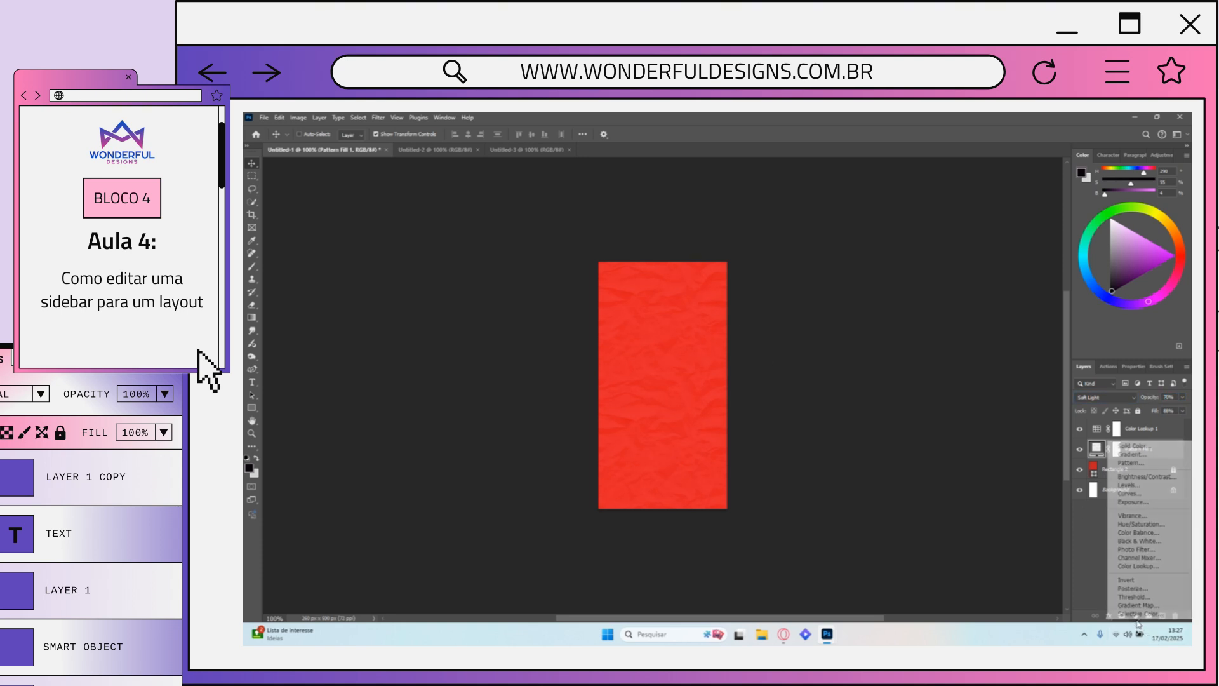
pyautogui.click(1158, 464)
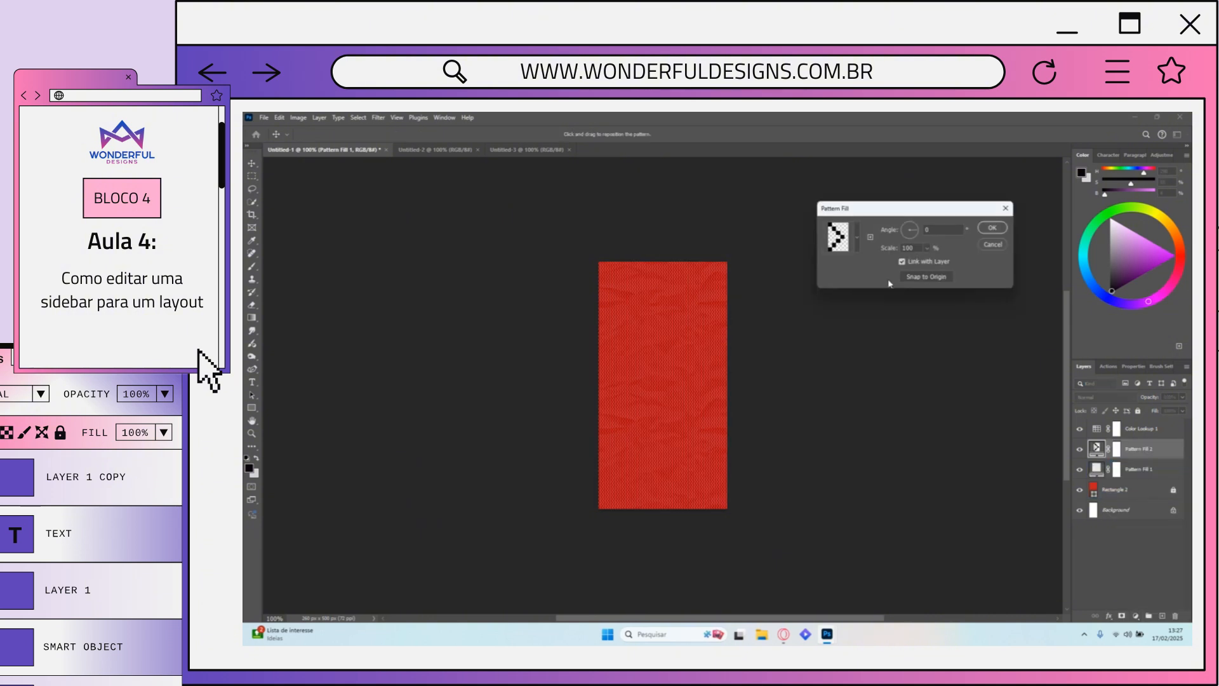
pyautogui.click(858, 240)
pyautogui.scroll(-4, 819, 301)
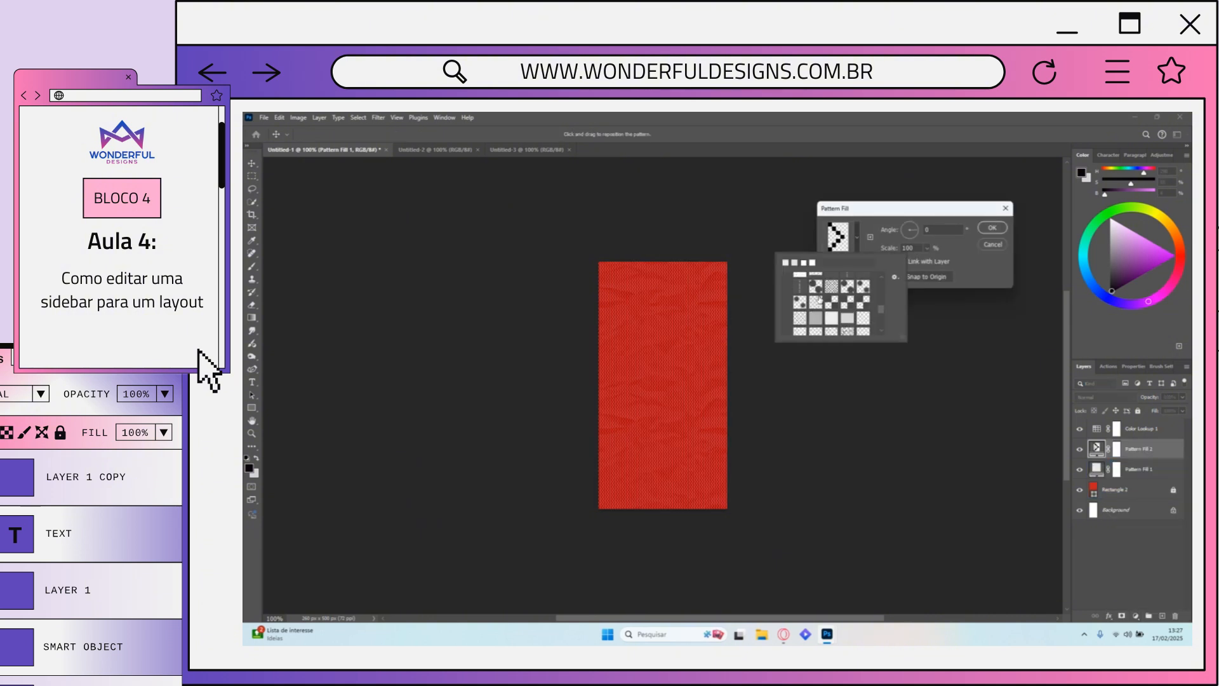
pyautogui.scroll(-3, 819, 301)
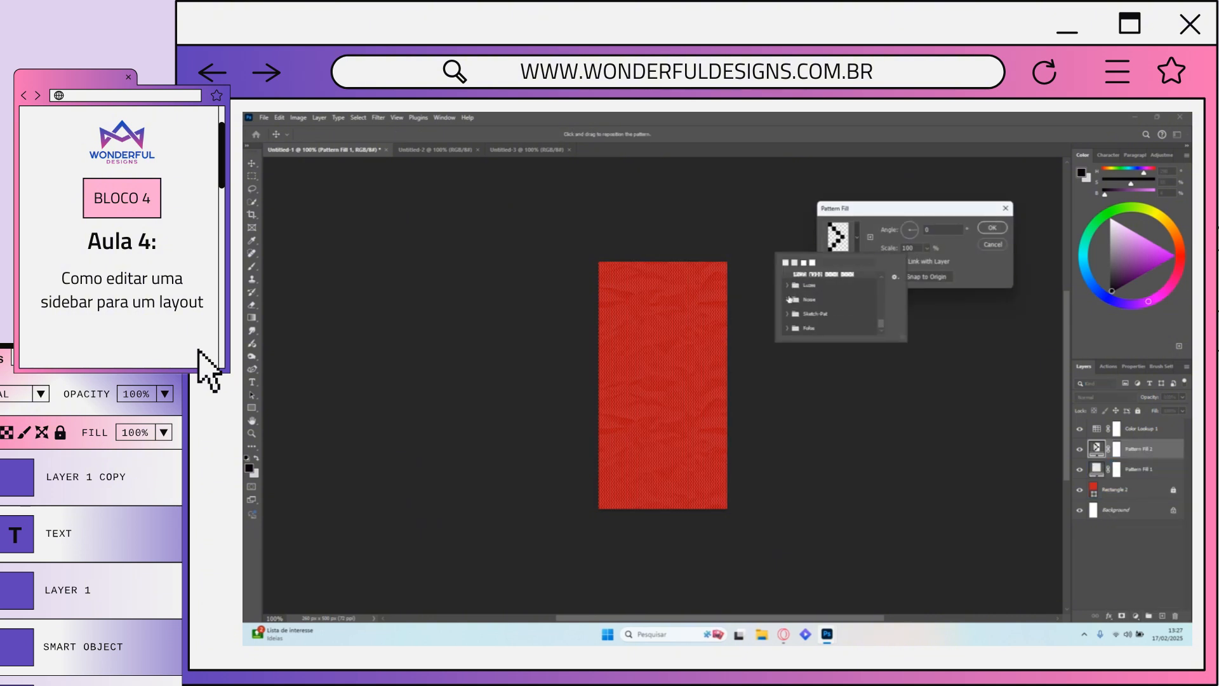
pyautogui.click(789, 299)
pyautogui.click(801, 314)
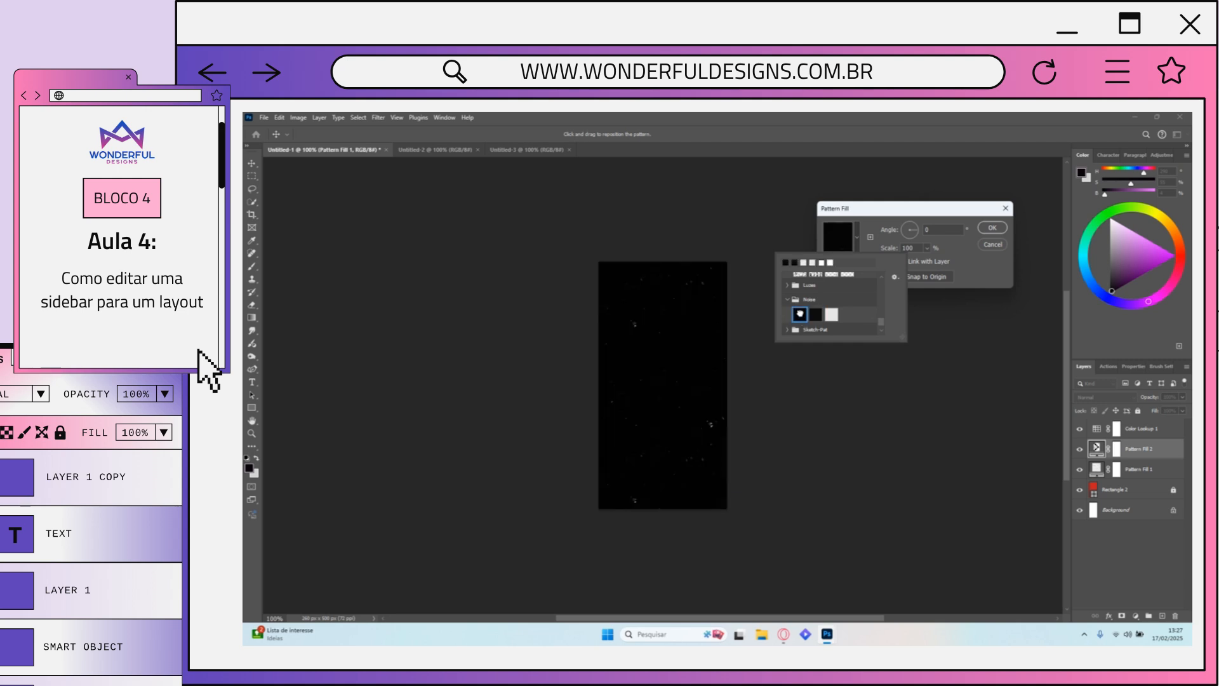
pyautogui.click(1010, 224)
pyautogui.click(992, 227)
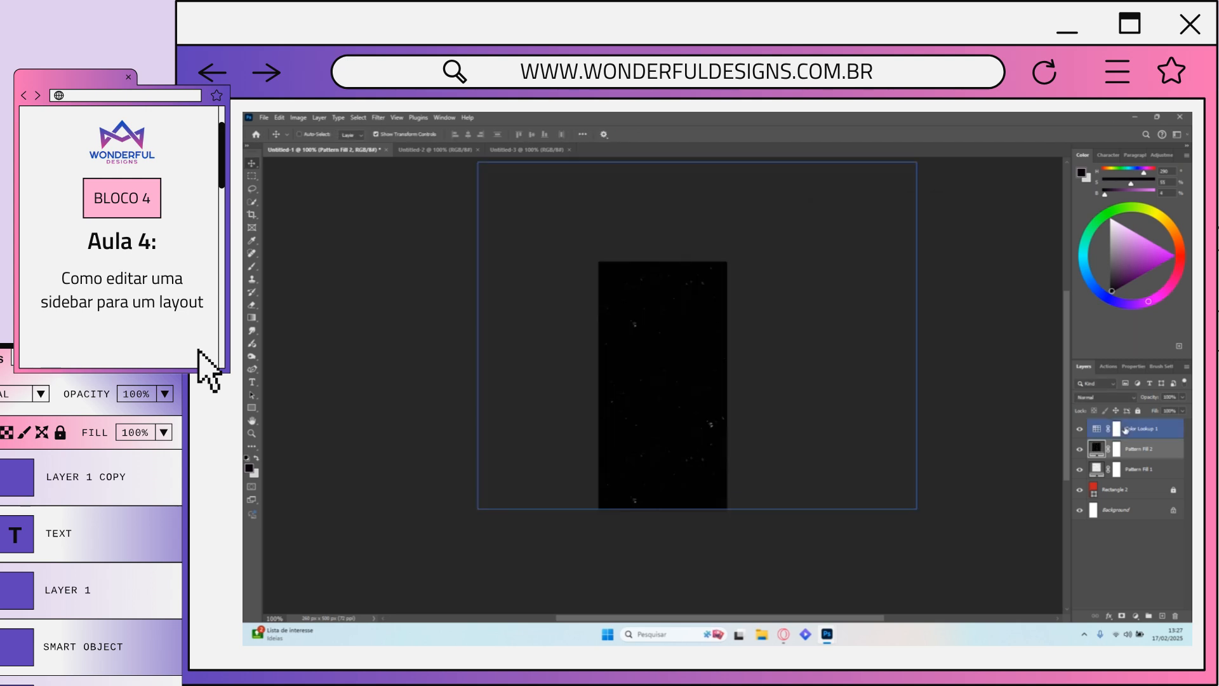
# Step: Set the blending mode of the speckled Pattern Fill 2 layer to Screen
pyautogui.click(1094, 399)
pyautogui.click(1113, 421)
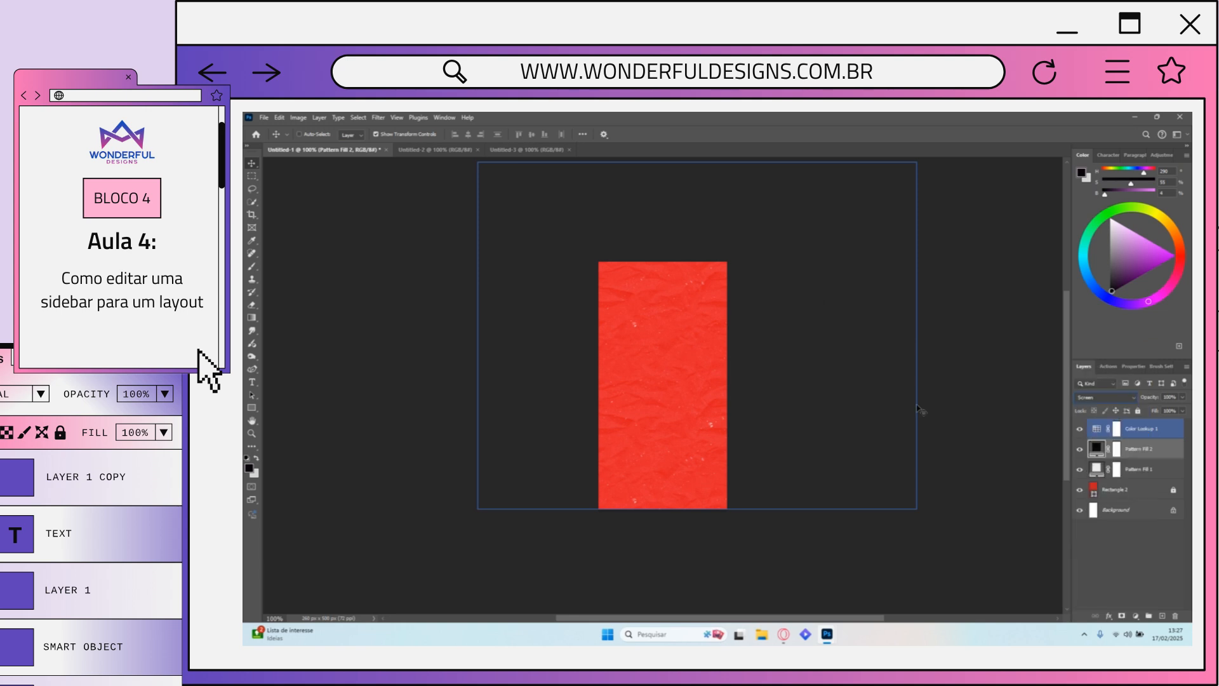
pyautogui.click(1124, 399)
pyautogui.click(1128, 428)
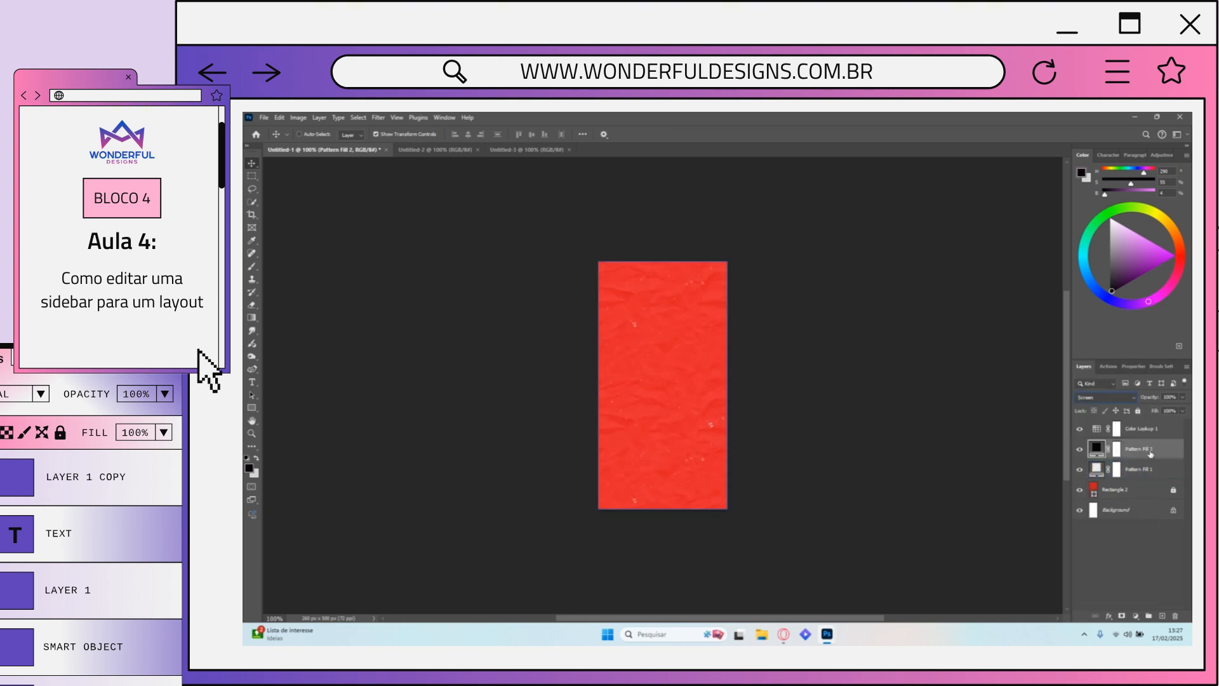
# Step: Select the Pattern Fill 1 layer as the insertion point and open header.psd in a floating window
pyautogui.click(1142, 470)
pyautogui.click(1145, 451)
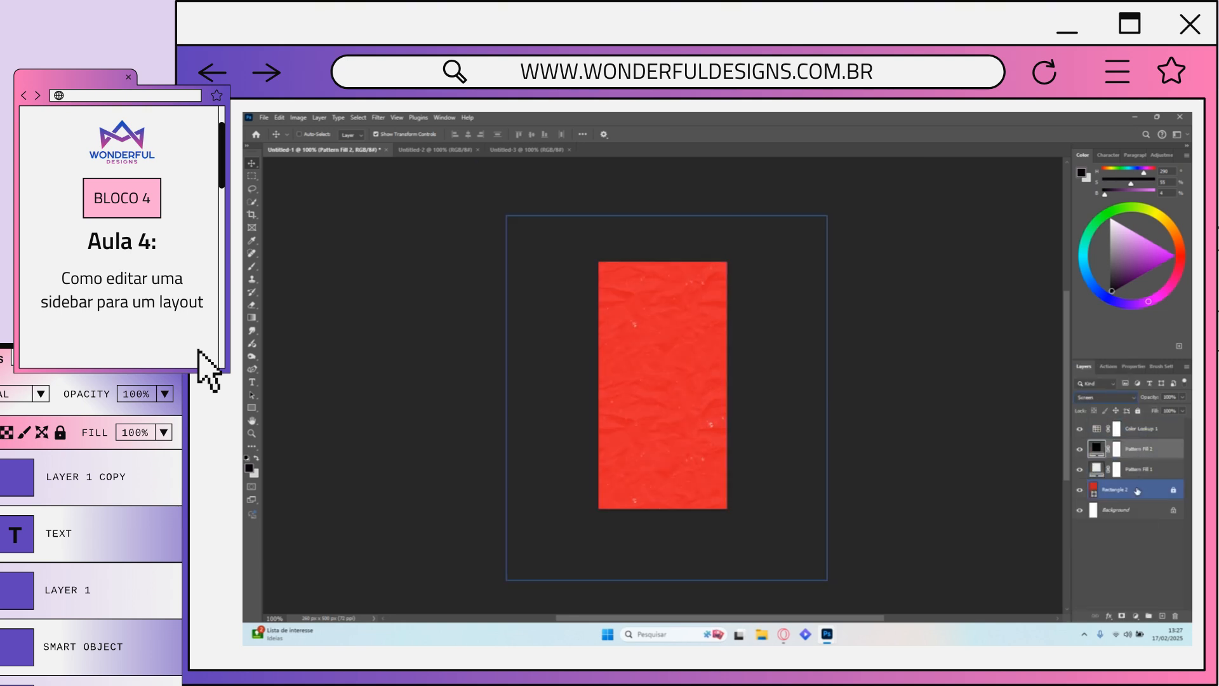
pyautogui.keyDown('shift'); pyautogui.click(1137, 491); pyautogui.keyUp('shift')
pyautogui.click(1143, 471)
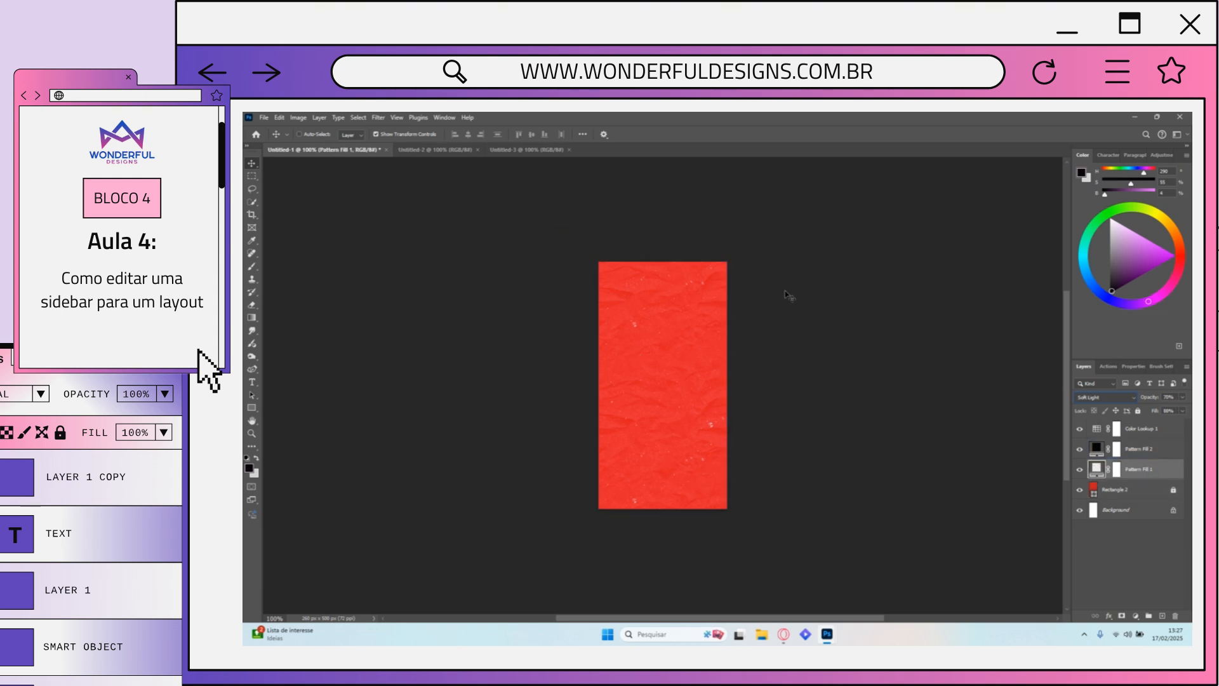
pyautogui.click(1170, 458)
pyautogui.click(264, 118)
pyautogui.click(267, 138)
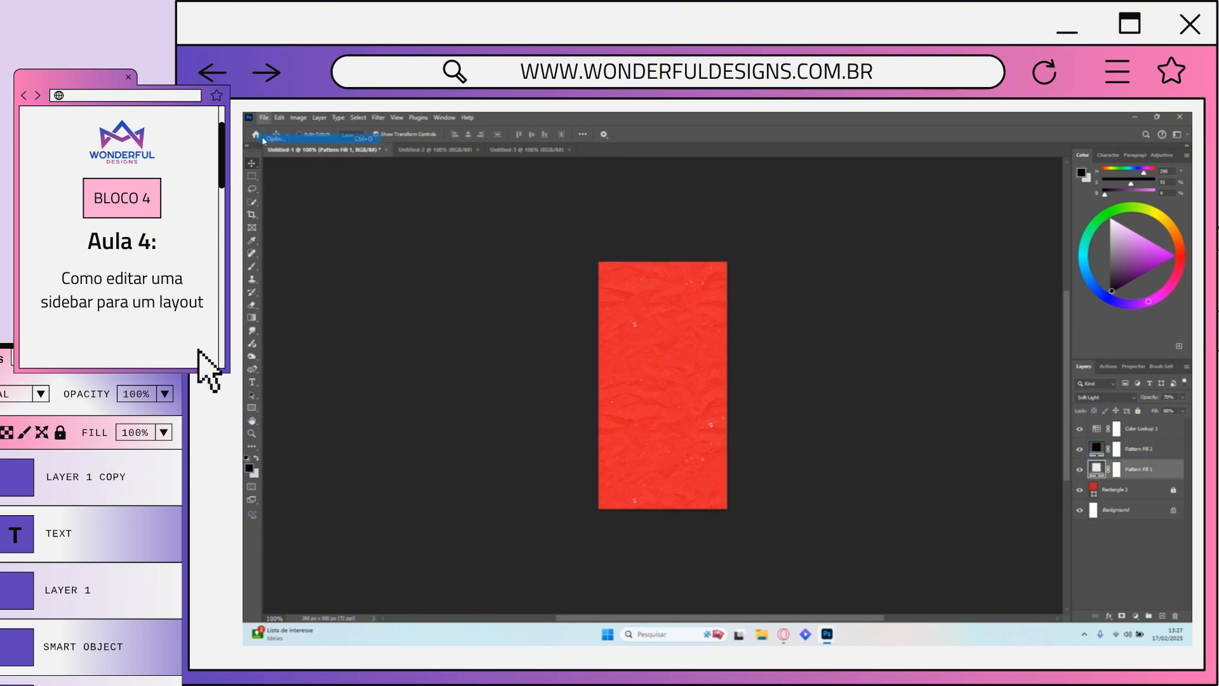
pyautogui.doubleClick(341, 193)
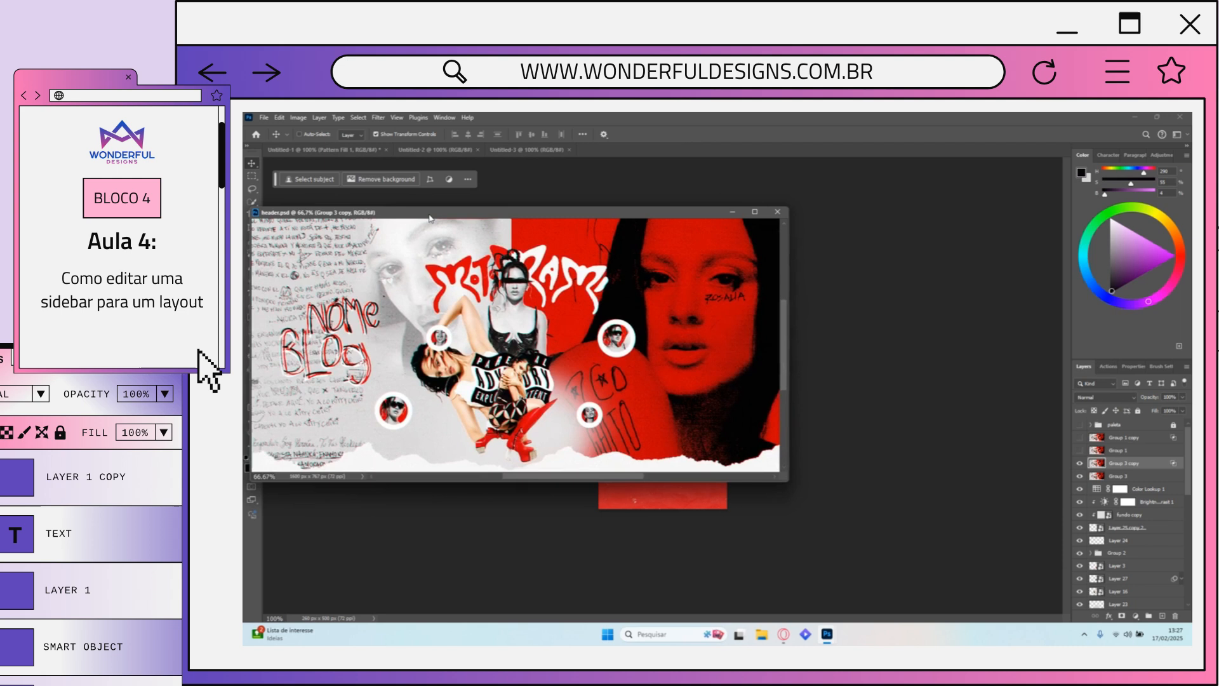
pyautogui.moveTo(430, 219); pyautogui.dragTo(456, 219)
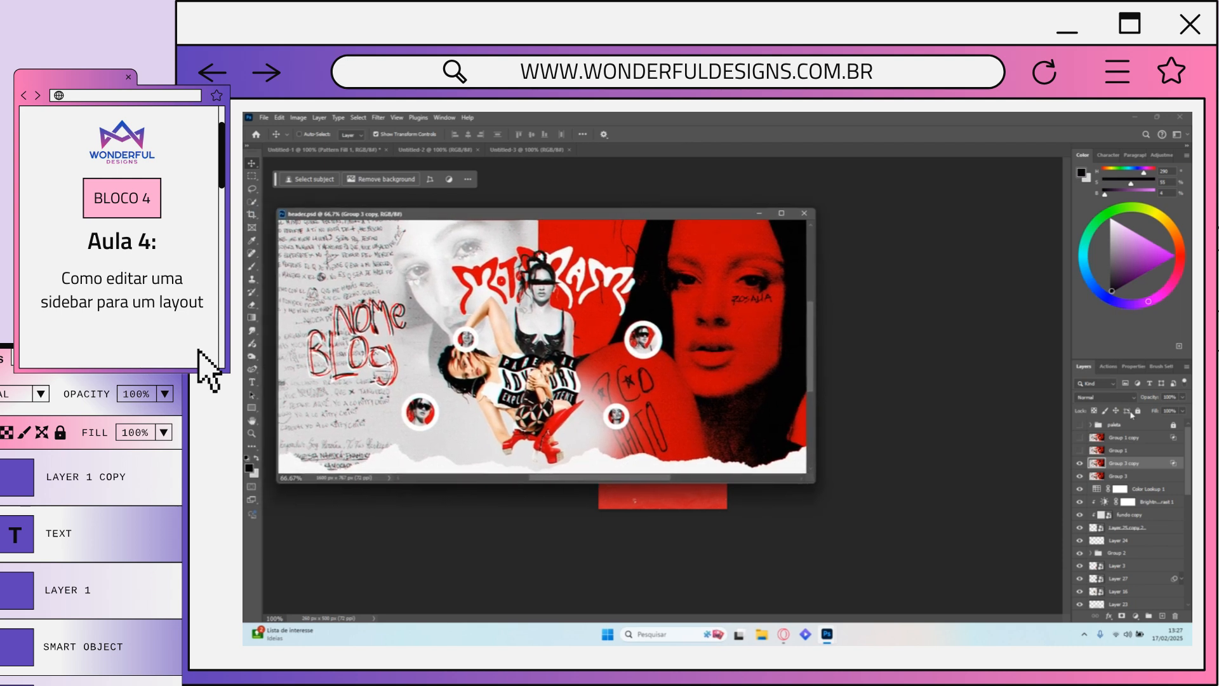
# Step: Copy the torn-paper layer with its clipped texture and Brightness/Contrast layers from header.psd into Untitled-1, placing it along the canvas's lower edge
pyautogui.click(1135, 528)
pyautogui.moveTo(1145, 514); pyautogui.dragTo(778, 228)
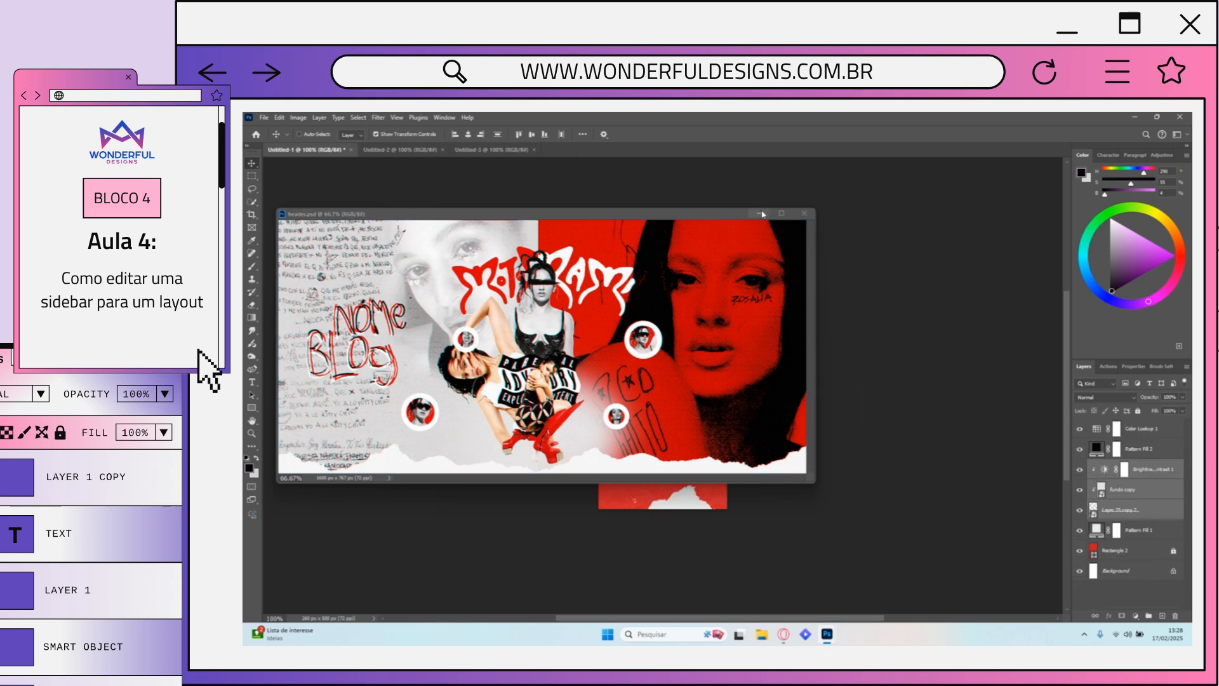
pyautogui.click(762, 214)
pyautogui.moveTo(690, 431); pyautogui.dragTo(647, 417)
# Step: Duplicate the torn-paper layers, turn the copy upside down and fit it along the canvas's upper edge
pyautogui.moveTo(341, 356); pyautogui.dragTo(781, 299)
pyautogui.press('Return')
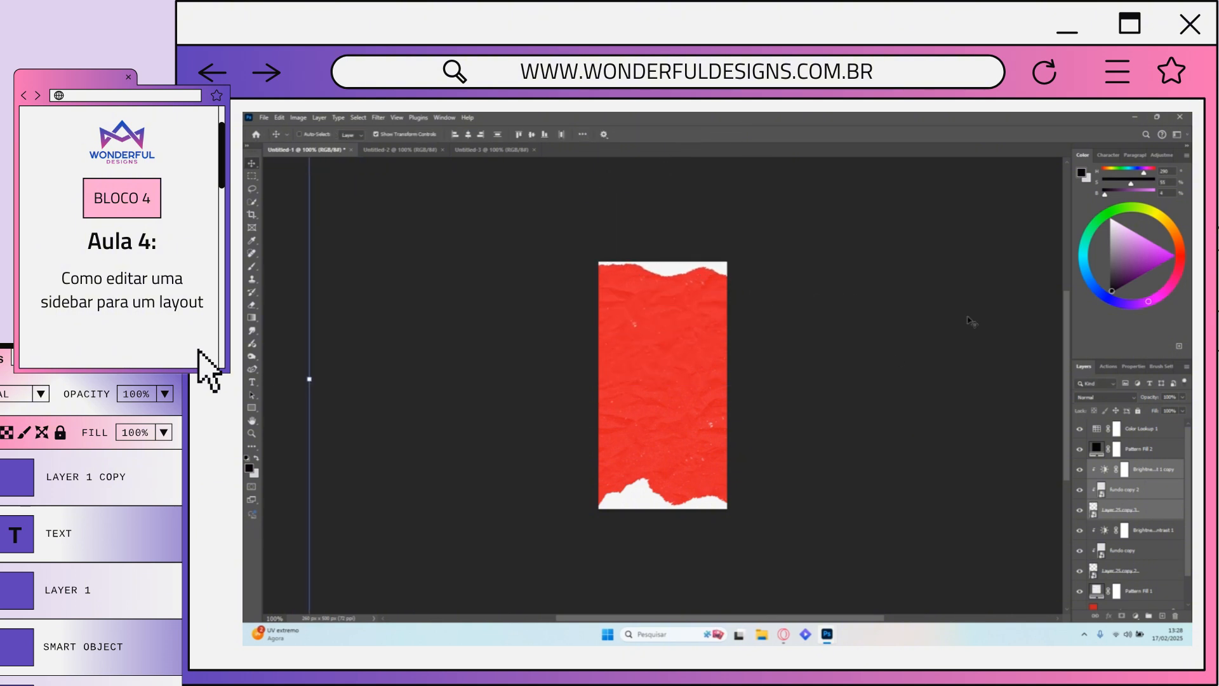
pyautogui.moveTo(308, 380); pyautogui.dragTo(565, 380)
pyautogui.moveTo(864, 306); pyautogui.dragTo(696, 277)
pyautogui.press('Return')
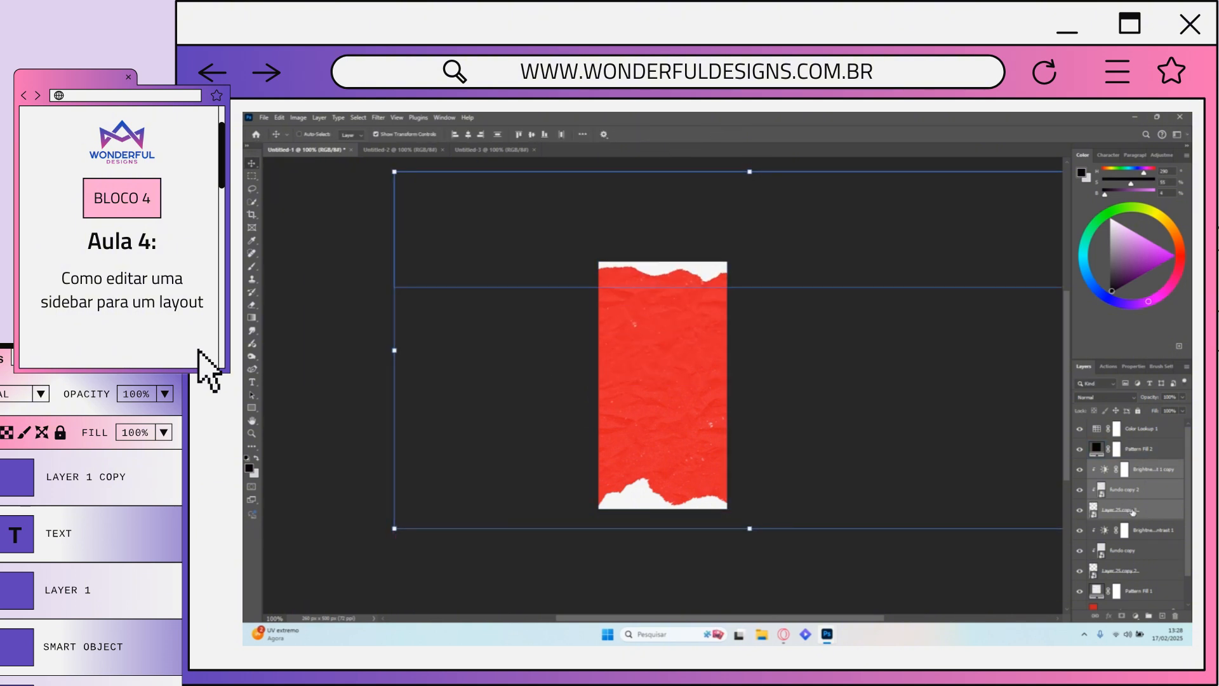
# Step: Select the copied Brightness/Contrast layer as the insertion point, restore header.psd and expand its imgs extras group
pyautogui.click(1125, 470)
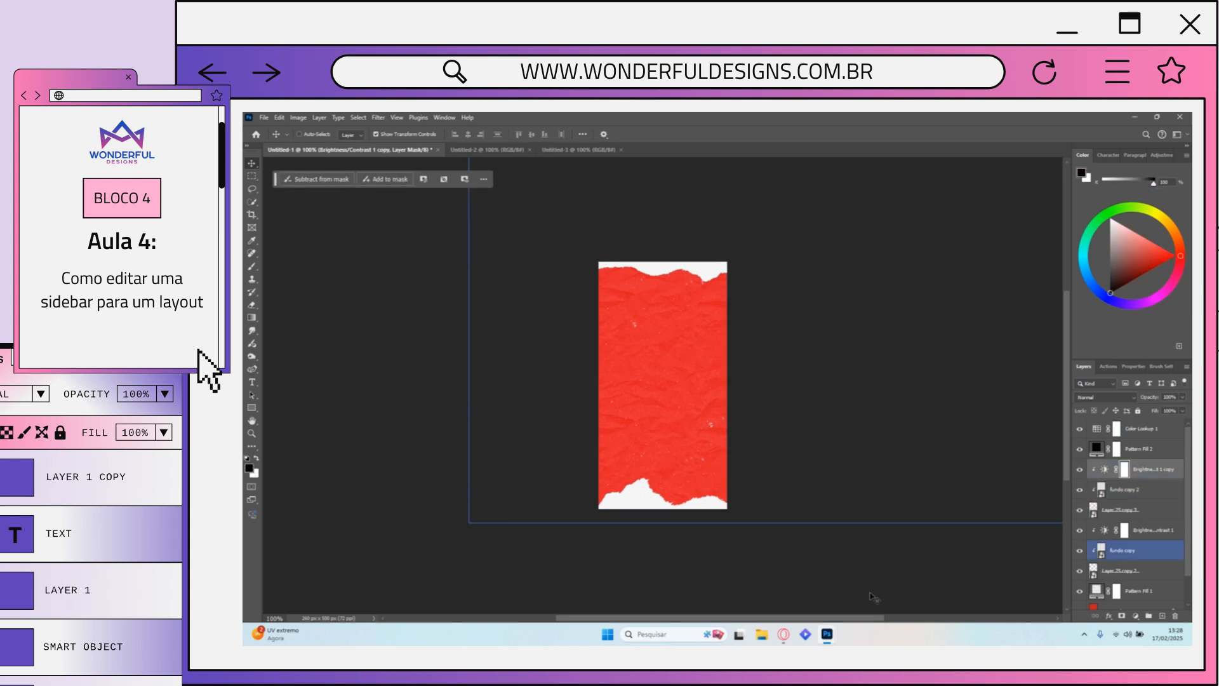
pyautogui.moveTo(827, 634)
pyautogui.click(828, 580)
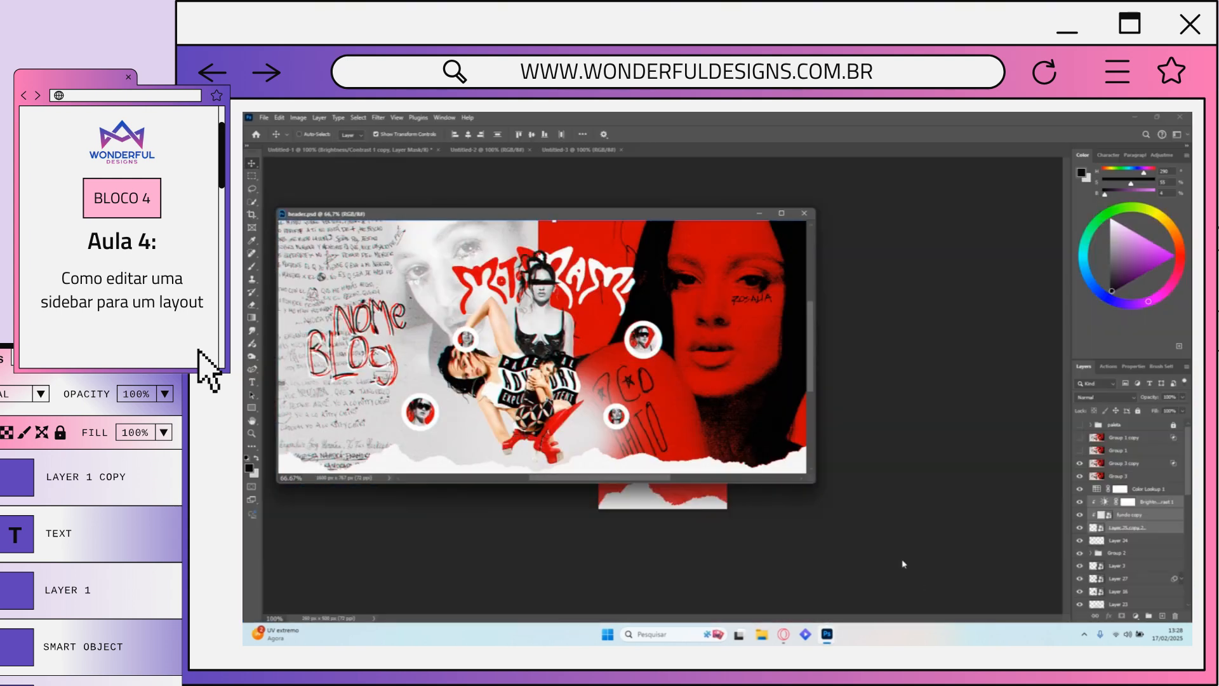
pyautogui.scroll(-10, 1147, 481)
pyautogui.click(1147, 477)
pyautogui.click(1143, 488)
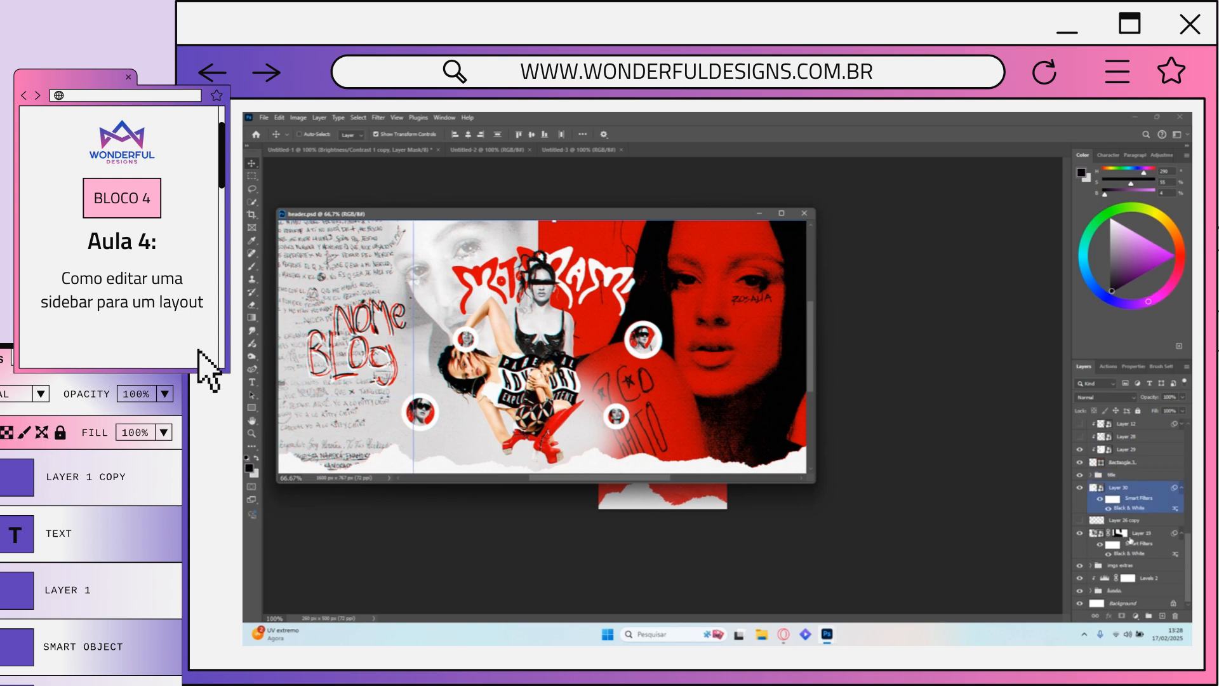
pyautogui.click(1133, 534)
pyautogui.click(1106, 565)
pyautogui.click(1093, 566)
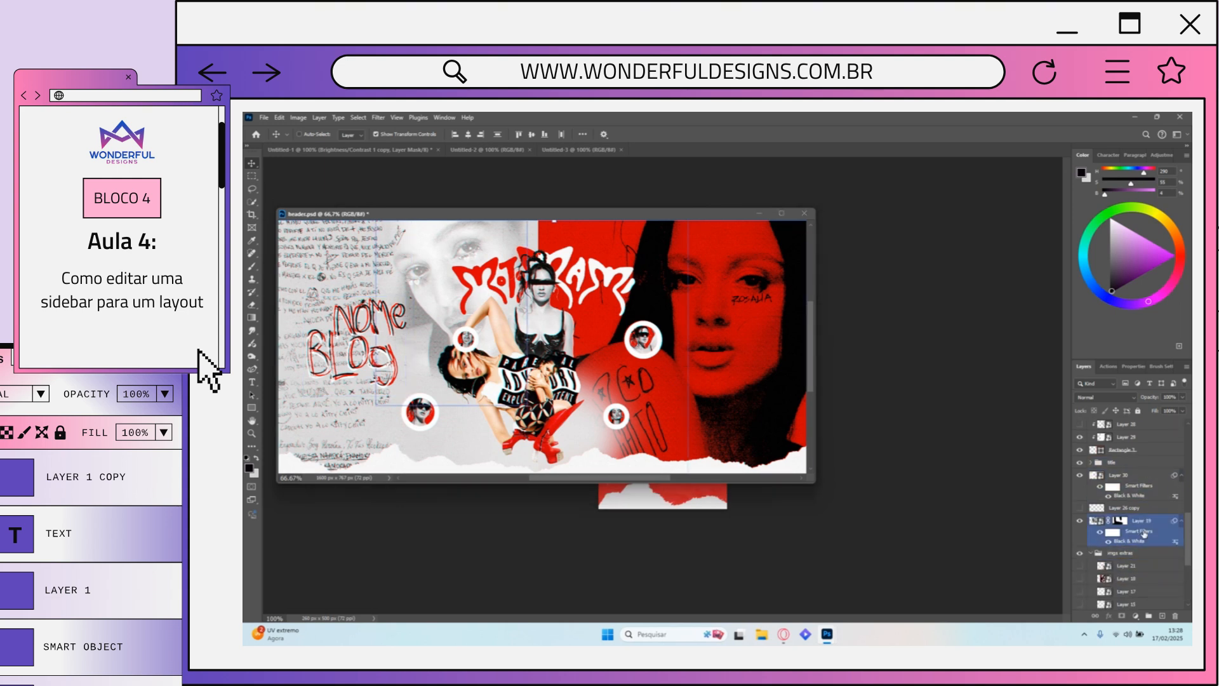
# Step: Look through the hidden images in the imgs extras group, toggle Layer 10's visibility, and collapse the group
pyautogui.scroll(-4, 1149, 531)
pyautogui.click(1080, 489)
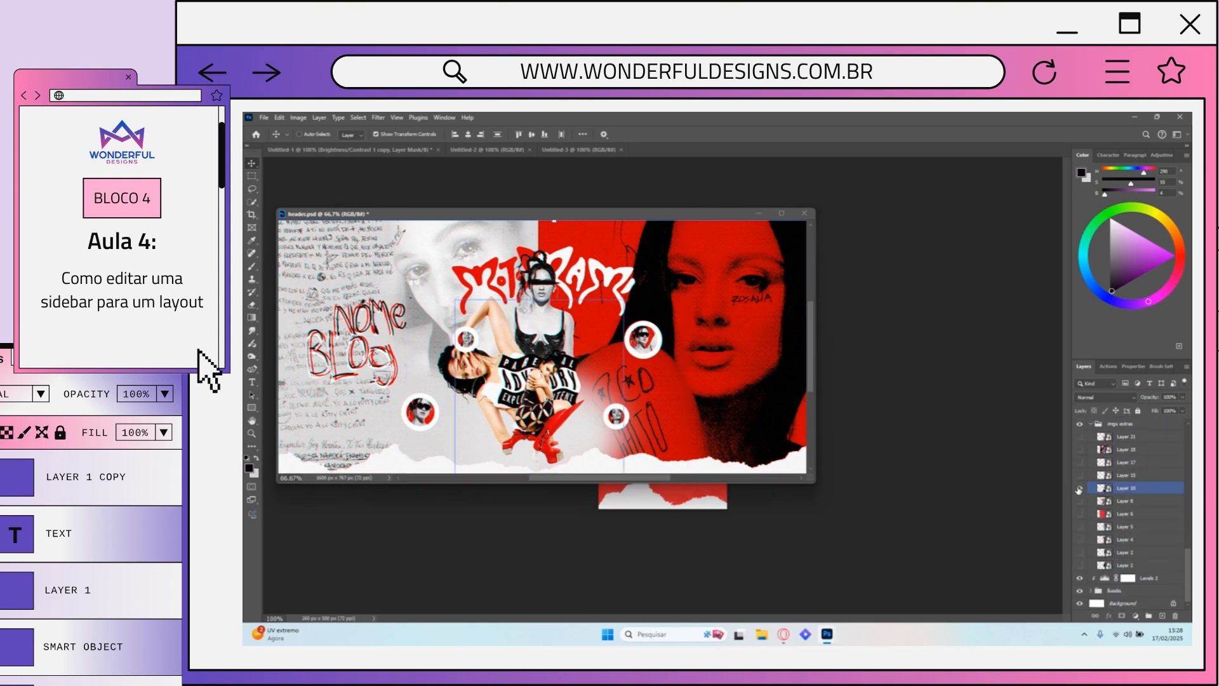
pyautogui.click(1078, 490)
pyautogui.click(1099, 426)
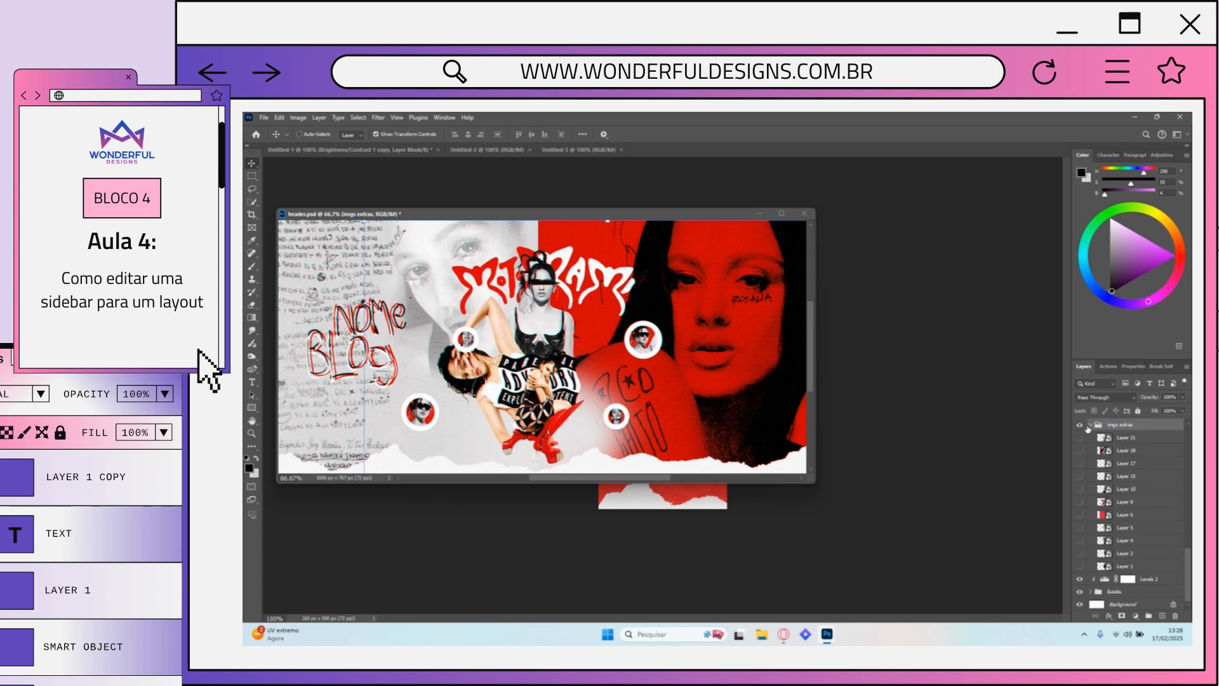
pyautogui.click(1091, 424)
# Step: Copy the imgs extras group from header.psd into Untitled-1, minimize header.psd and shift the group over the canvas
pyautogui.moveTo(1112, 565); pyautogui.dragTo(831, 305)
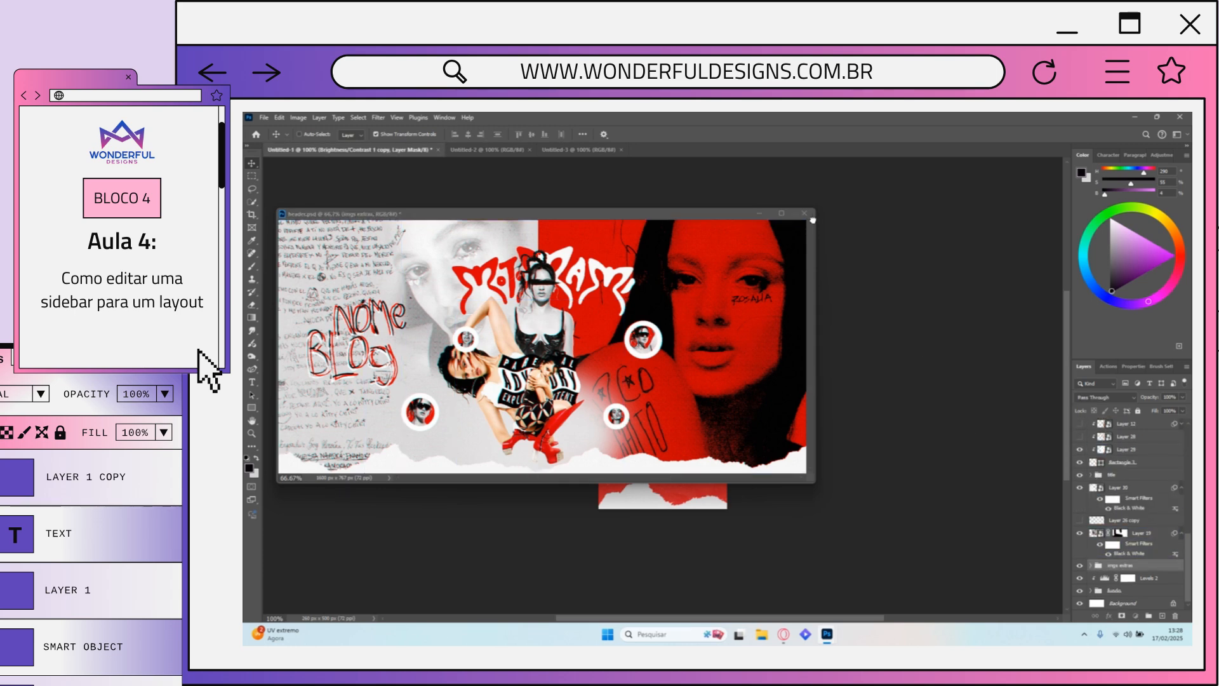
pyautogui.click(760, 214)
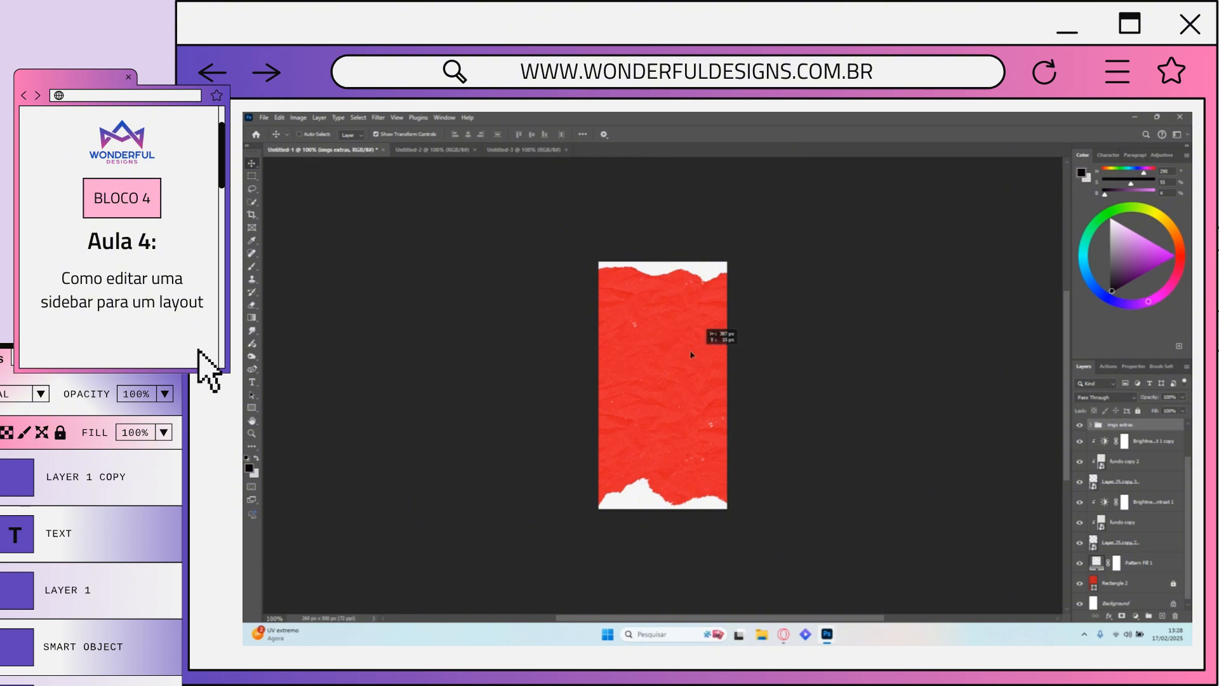
pyautogui.moveTo(691, 355); pyautogui.dragTo(694, 355)
# Step: Expand the imgs extras group and preview Layers 21, 18 and 17 by toggling their visibility one at a time
pyautogui.click(1091, 424)
pyautogui.click(1081, 443)
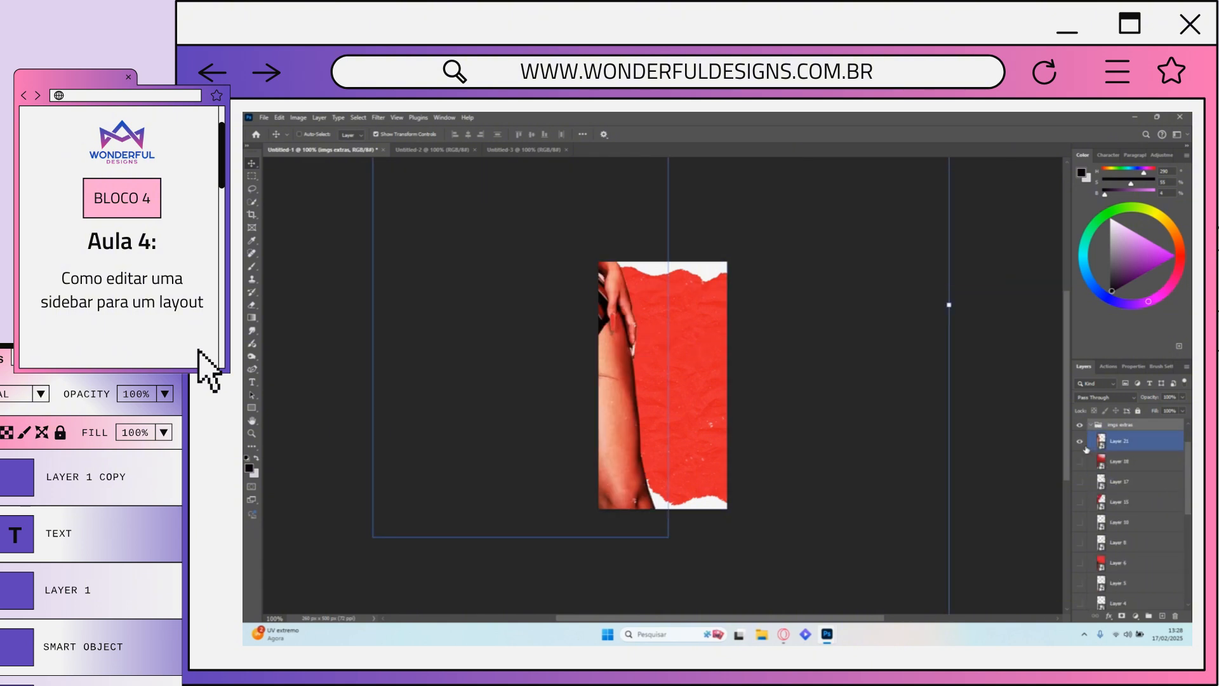
pyautogui.click(1083, 444)
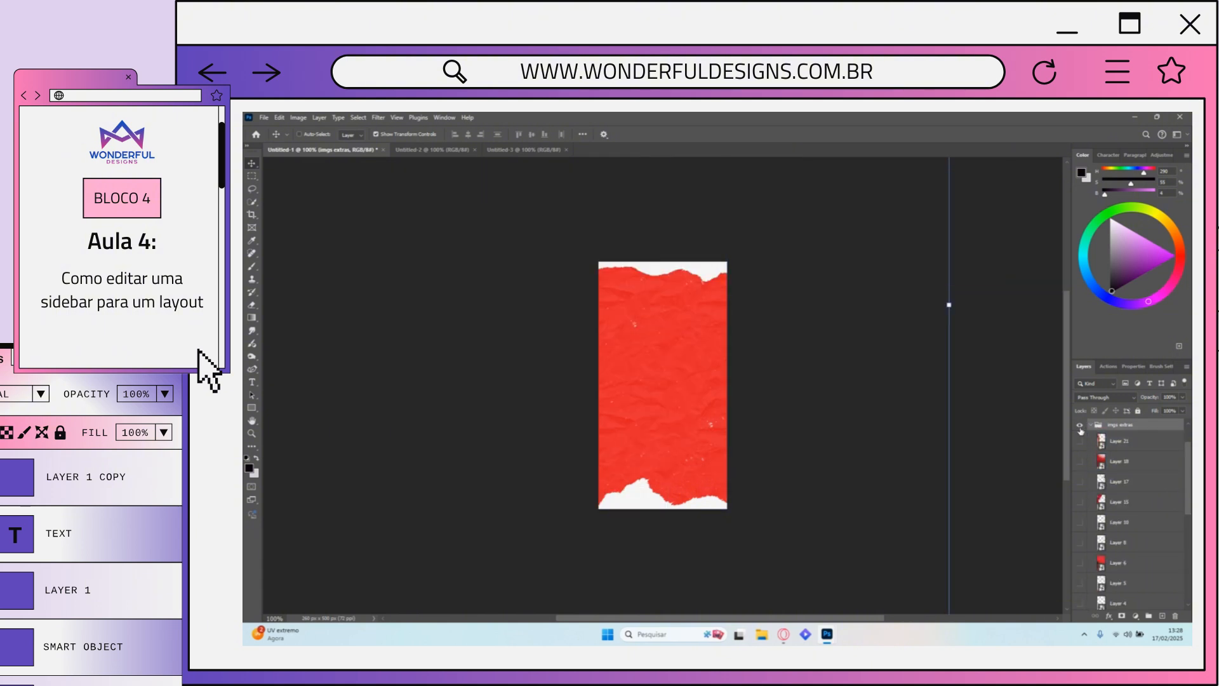
pyautogui.click(1082, 444)
pyautogui.click(1082, 443)
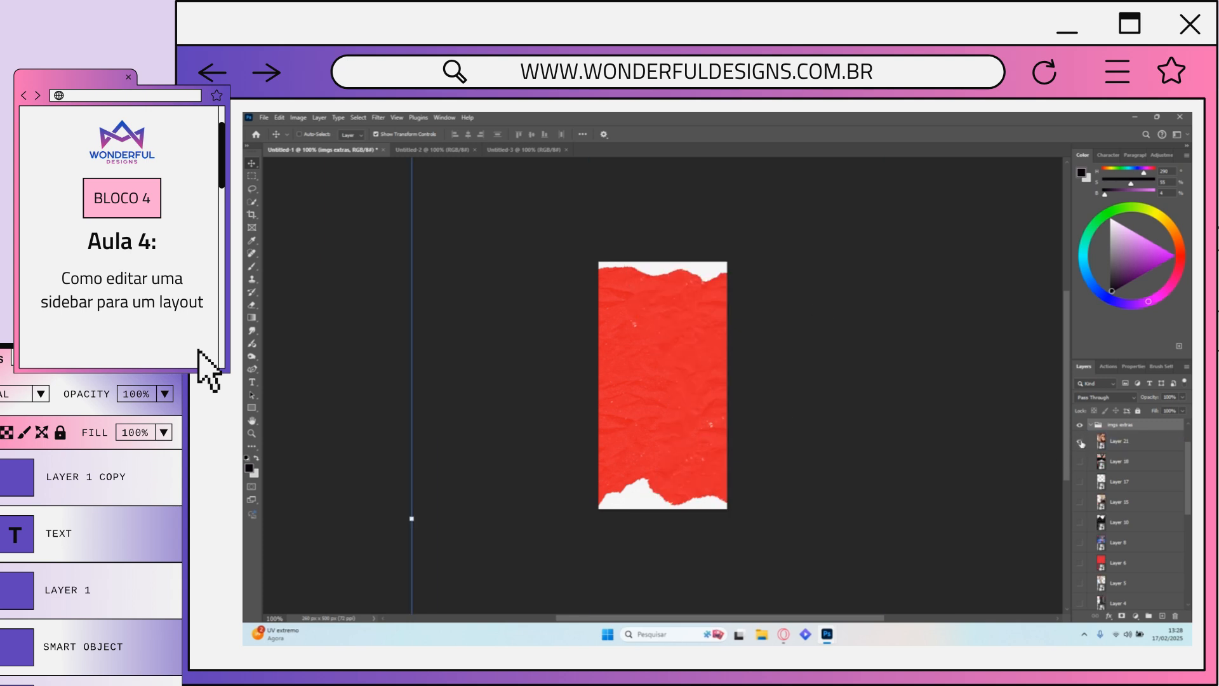
pyautogui.click(1081, 442)
pyautogui.click(1081, 443)
pyautogui.click(1081, 463)
pyautogui.click(1081, 463)
pyautogui.click(1081, 482)
pyautogui.click(1131, 484)
pyautogui.click(1081, 483)
# Step: Show Layer 15, shrink its photo of the seated woman and place it in the canvas's lower-left corner
pyautogui.click(1082, 504)
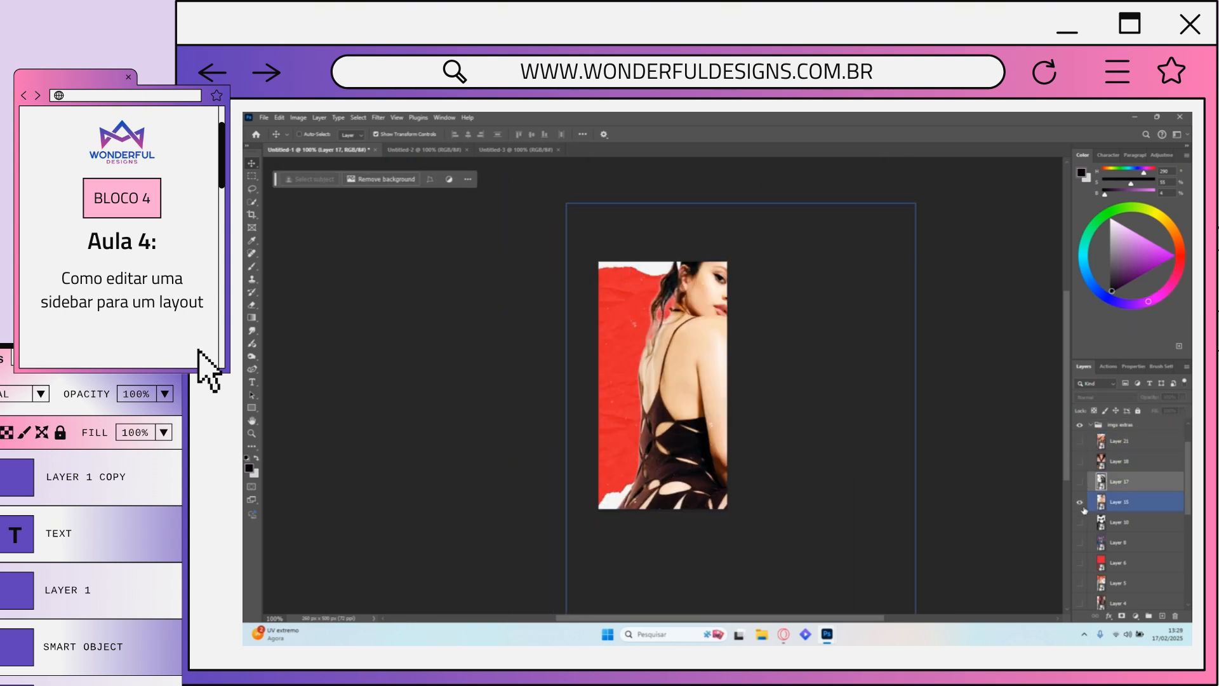
pyautogui.click(1081, 505)
pyautogui.click(1128, 503)
pyautogui.click(1081, 503)
pyautogui.moveTo(915, 476); pyautogui.dragTo(531, 407)
pyautogui.moveTo(500, 410); pyautogui.dragTo(623, 495)
pyautogui.moveTo(653, 454); pyautogui.dragTo(697, 397)
pyautogui.moveTo(690, 444); pyautogui.dragTo(680, 461)
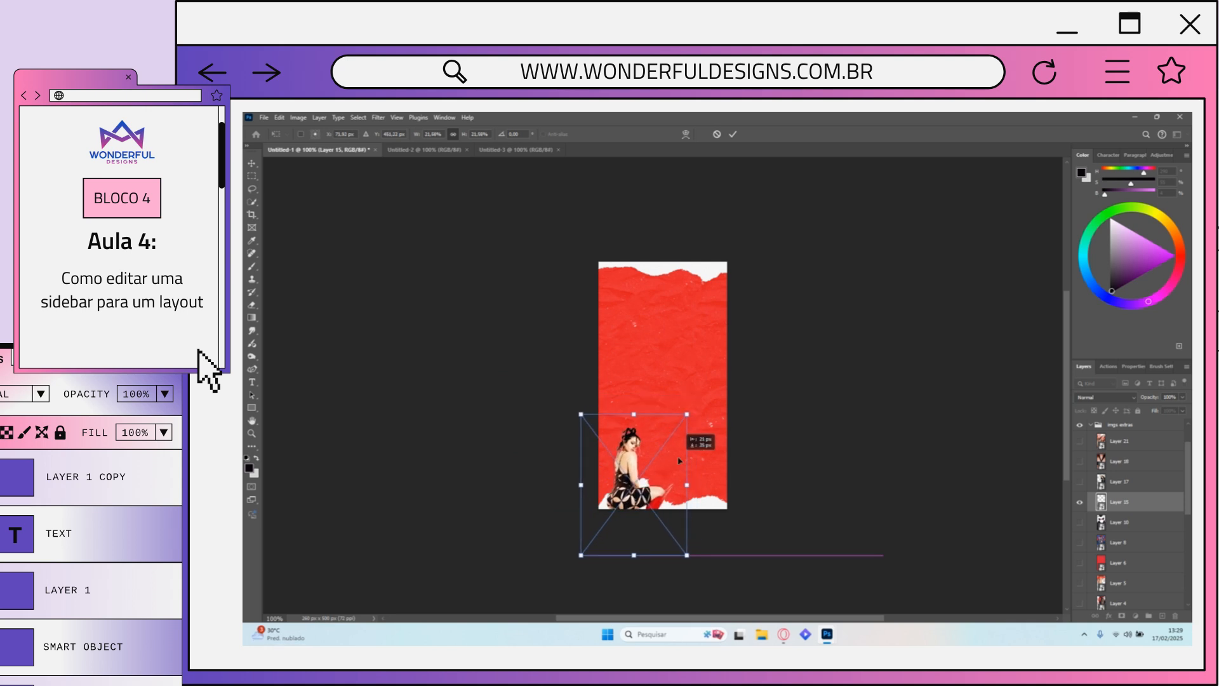
pyautogui.press('Return')
# Step: Copy the title group from header.psd into Untitled-1 and move it and Layer 15 out of imgs extras, beneath the upper torn-paper layers
pyautogui.hotkey('alt', 'Tab')
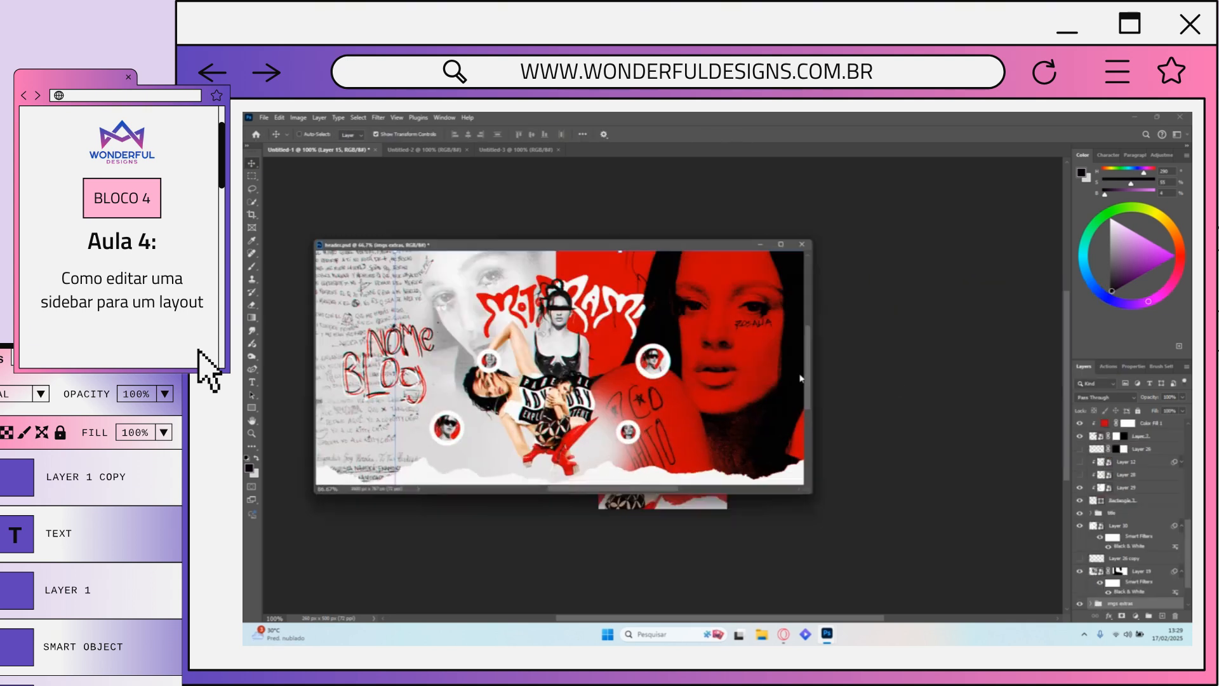
pyautogui.moveTo(1121, 513); pyautogui.dragTo(687, 405)
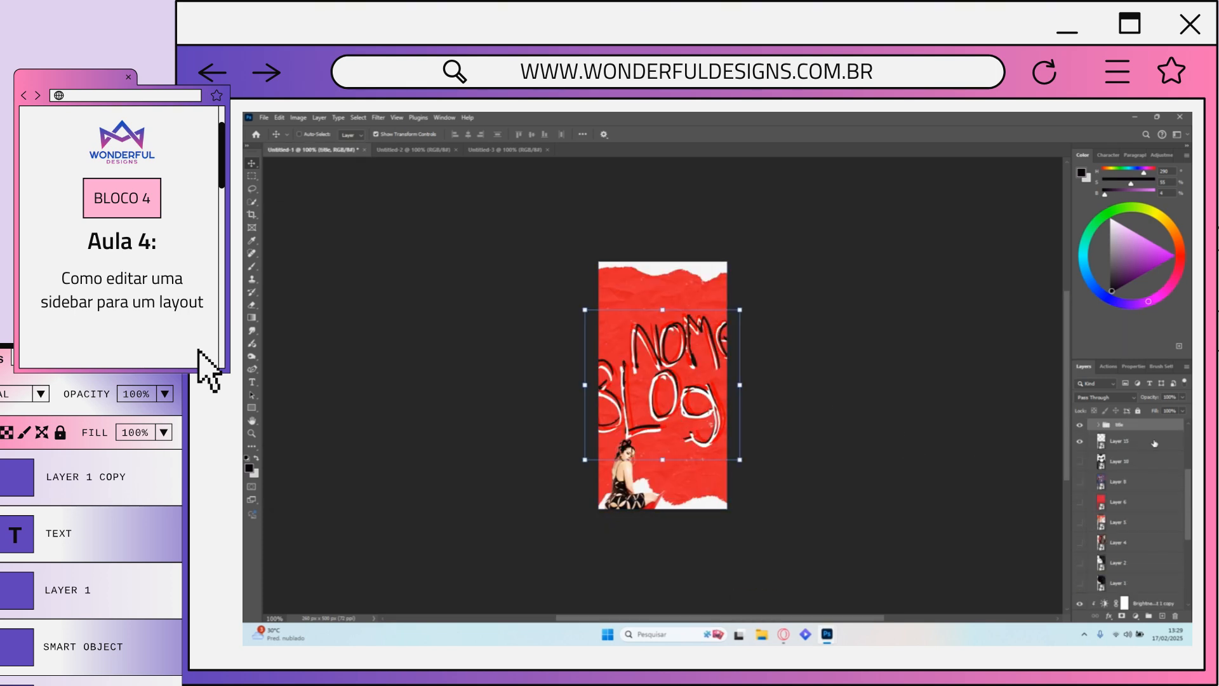
pyautogui.moveTo(1120, 616)
pyautogui.mouseDown()
pyautogui.moveTo(1122, 630)
pyautogui.moveTo(1121, 613)
pyautogui.mouseUp()
pyautogui.moveTo(1136, 549); pyautogui.dragTo(1134, 476)
pyautogui.scroll(5, 1132, 486)
pyautogui.click(1091, 444)
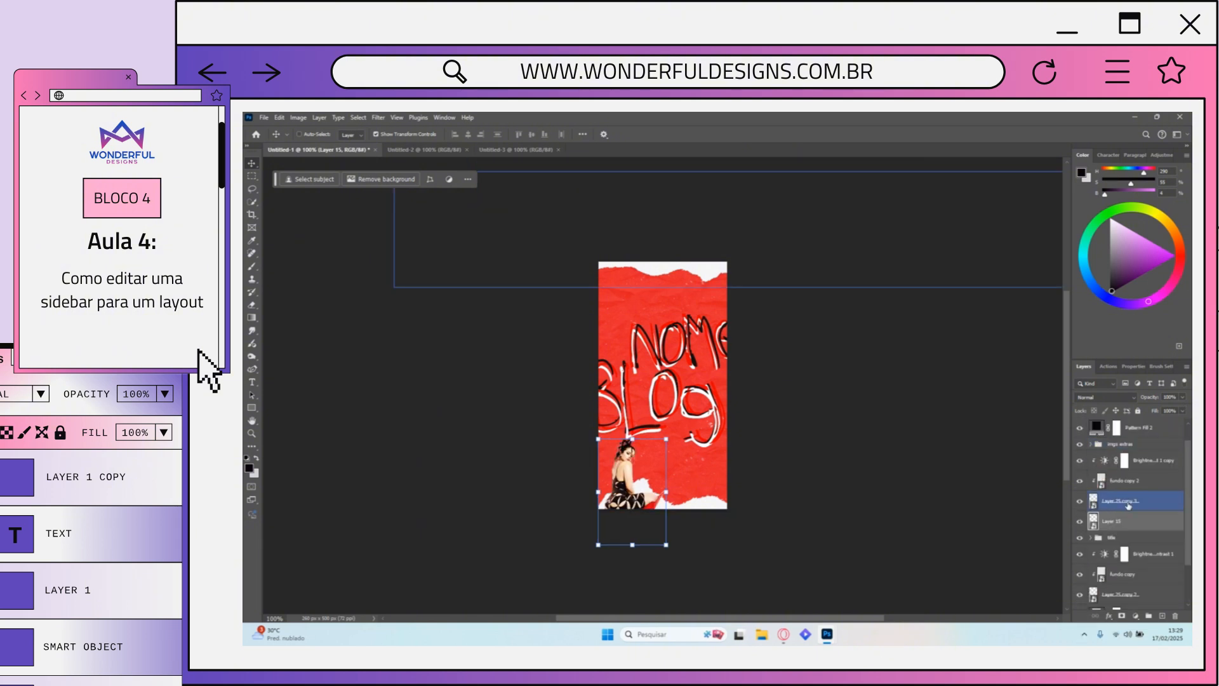
# Step: Shrink the Nome Blog title group and place it beside the woman in the canvas's lower-right area
pyautogui.click(1127, 538)
pyautogui.moveTo(666, 310); pyautogui.dragTo(667, 398)
pyautogui.moveTo(670, 434); pyautogui.dragTo(691, 492)
pyautogui.moveTo(771, 424); pyautogui.dragTo(774, 437)
pyautogui.moveTo(708, 474); pyautogui.dragTo(710, 476)
pyautogui.press('Return')
# Step: Add a layer above Layer 15 and try a rough textured brush stroke horizontally across the canvas's upper part
pyautogui.click(1143, 525)
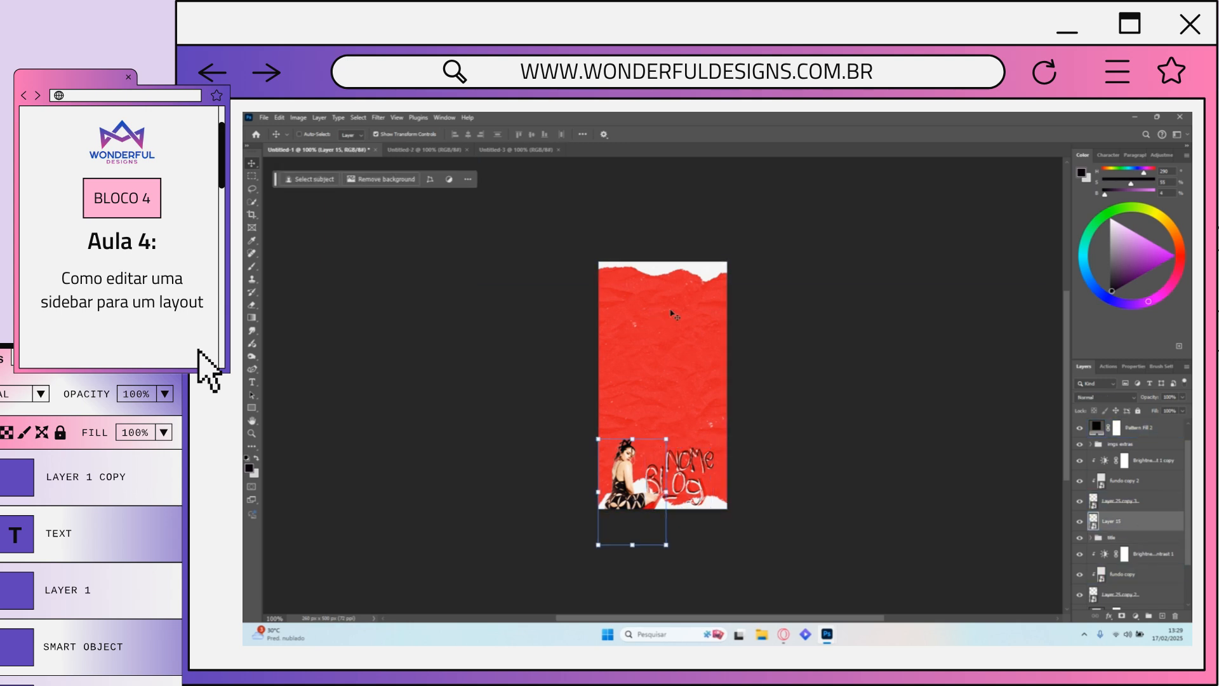
pyautogui.scroll(1, 1143, 495)
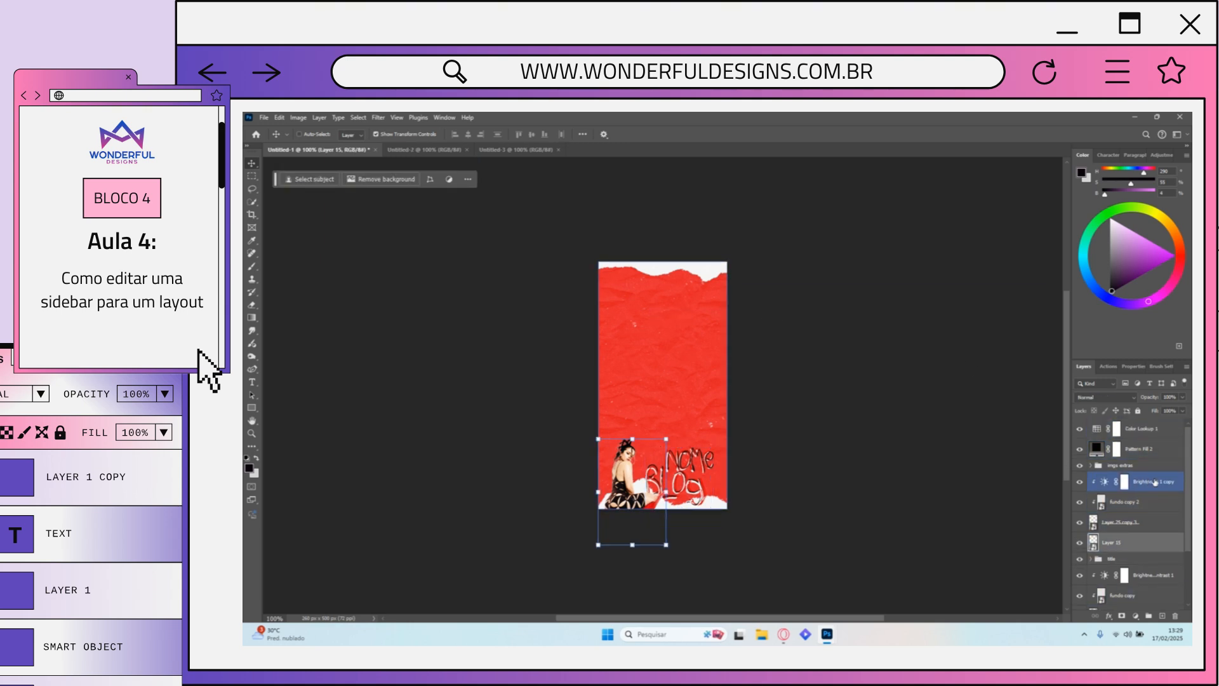
pyautogui.click(1162, 616)
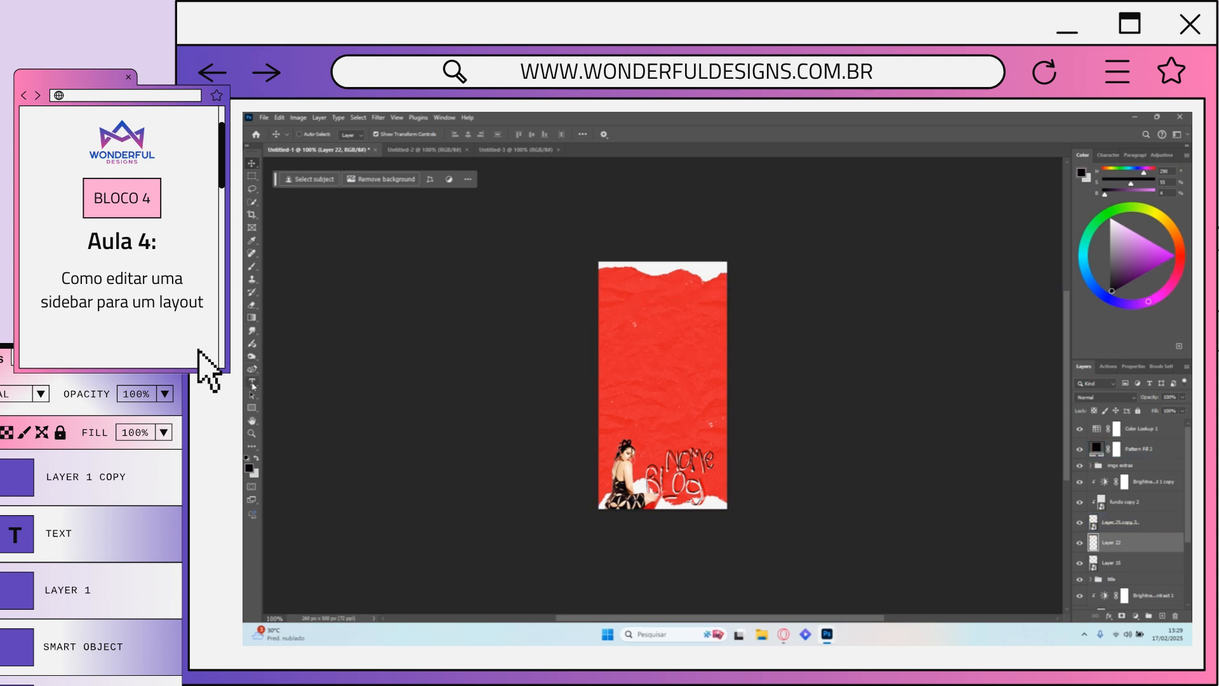
pyautogui.click(253, 268)
pyautogui.click(315, 135)
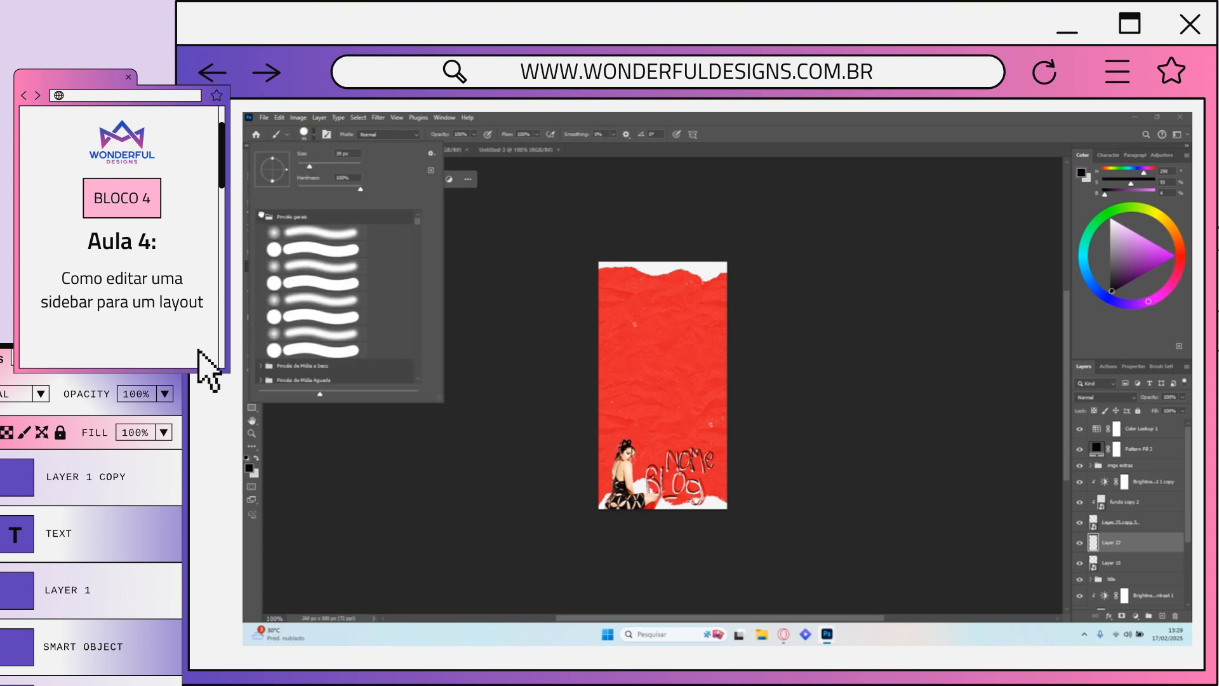
pyautogui.click(261, 215)
pyautogui.click(276, 348)
pyautogui.click(327, 311)
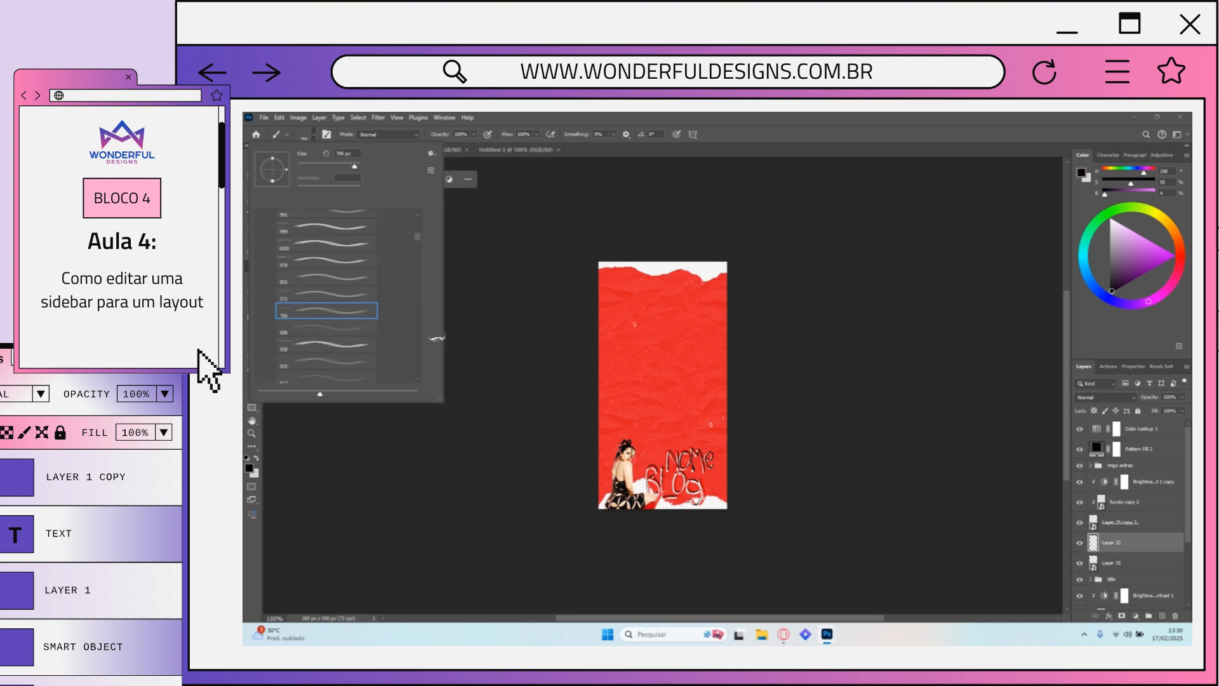
pyautogui.click(507, 311)
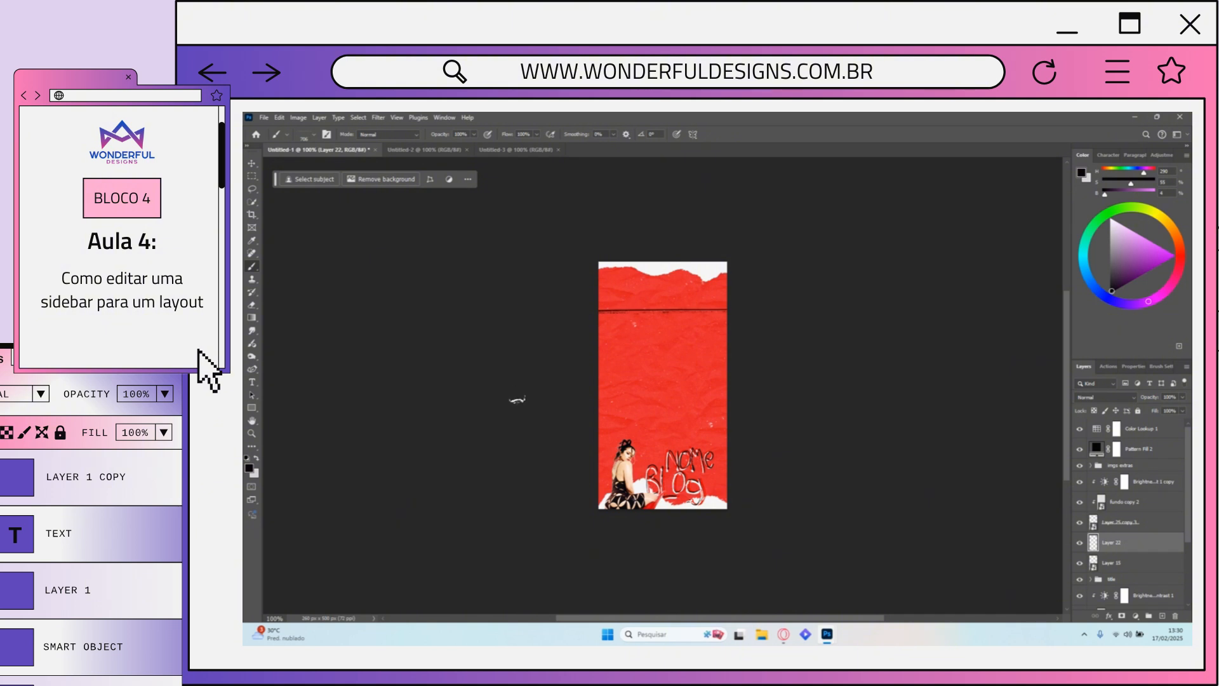
pyautogui.hscroll(1, 680, 326)
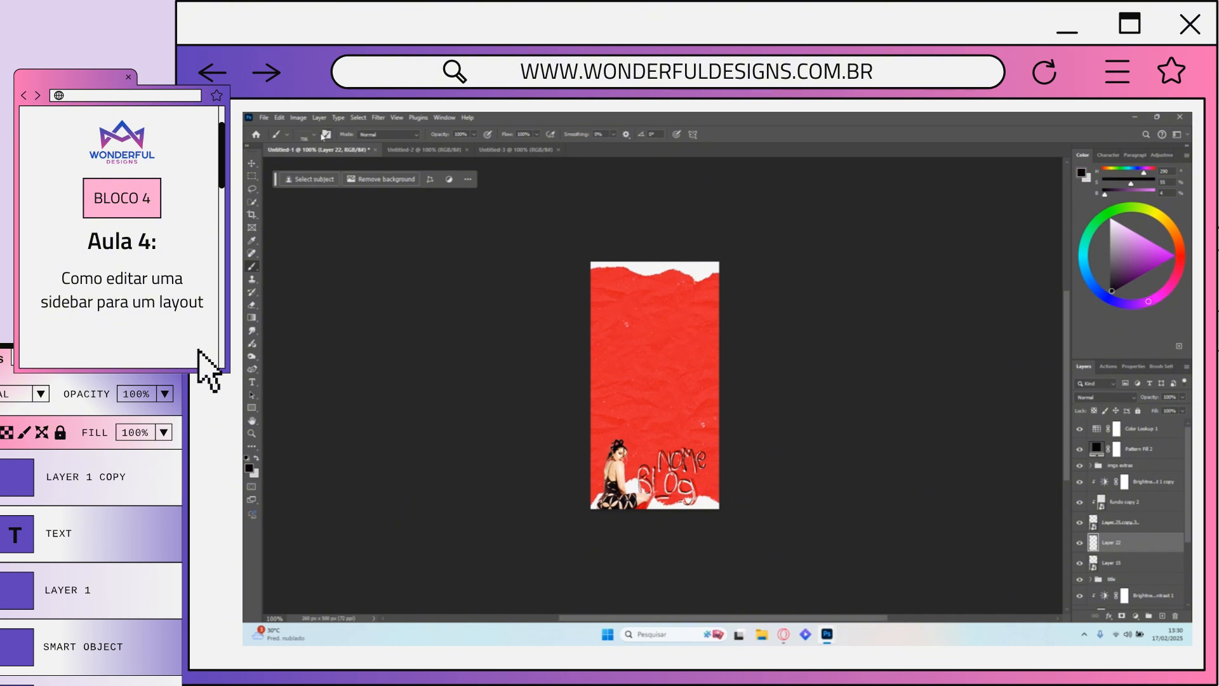
# Step: Rotate the brush tip to vertical and try a stroke near the canvas's upper-left corner
pyautogui.click(314, 134)
pyautogui.click(319, 139)
pyautogui.click(314, 134)
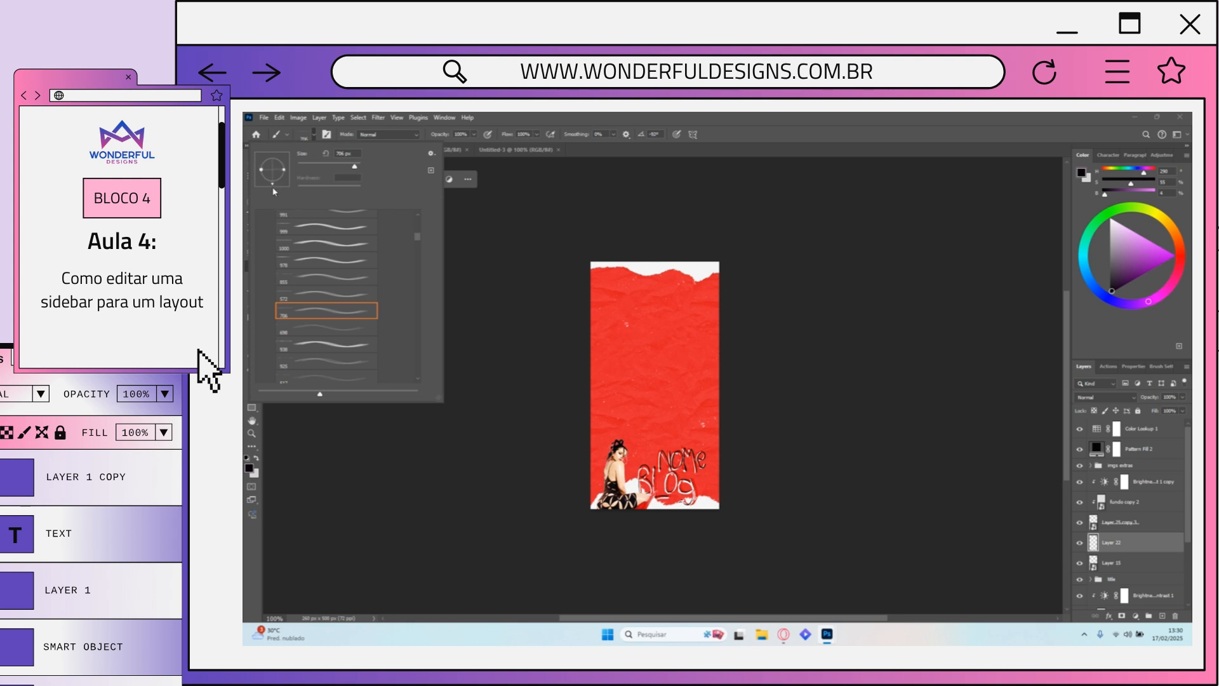
pyautogui.click(594, 247)
# Step: Choose a bolder rough brush, reduce its size and paint a black horizontal line across the canvas's upper part on Layer 23
pyautogui.click(327, 344)
pyautogui.click(315, 136)
pyautogui.click(315, 135)
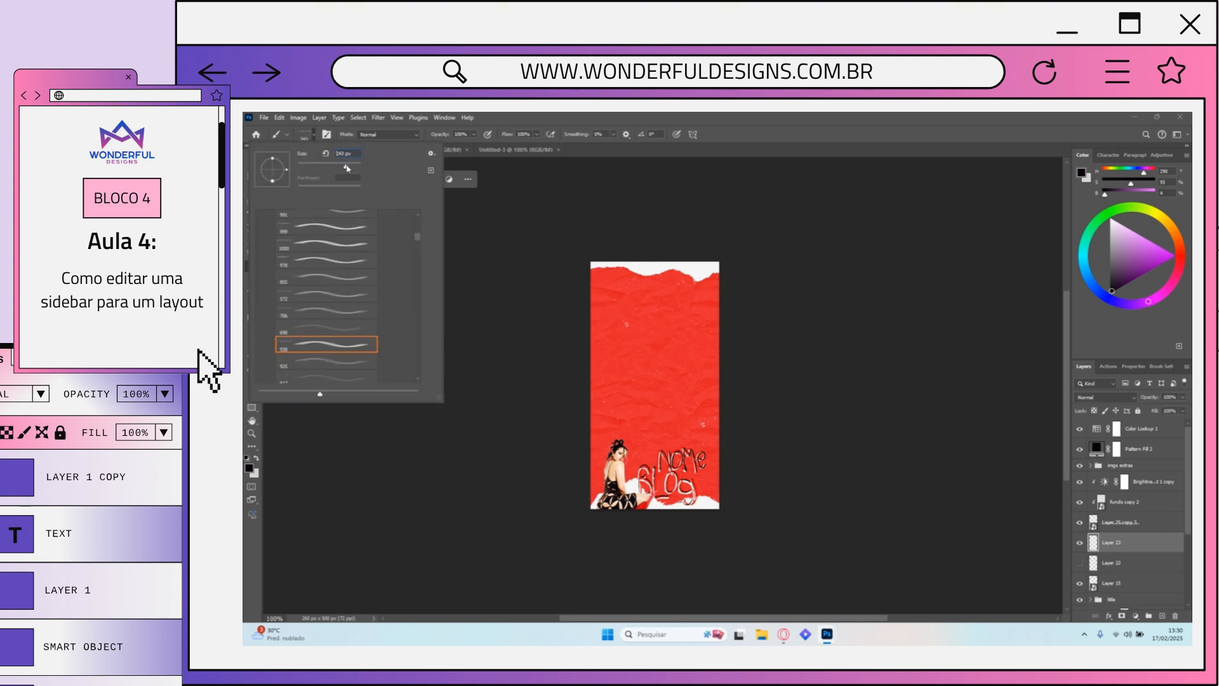
pyautogui.moveTo(347, 169); pyautogui.dragTo(345, 168)
pyautogui.click(654, 309)
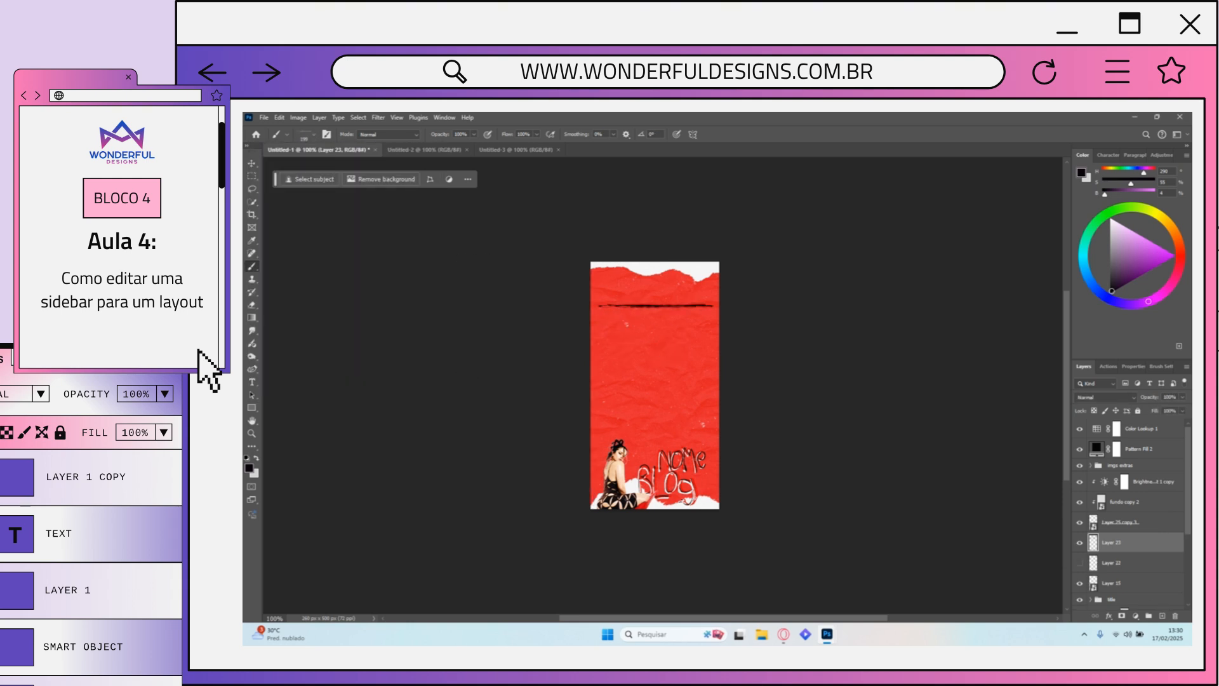
pyautogui.click(252, 163)
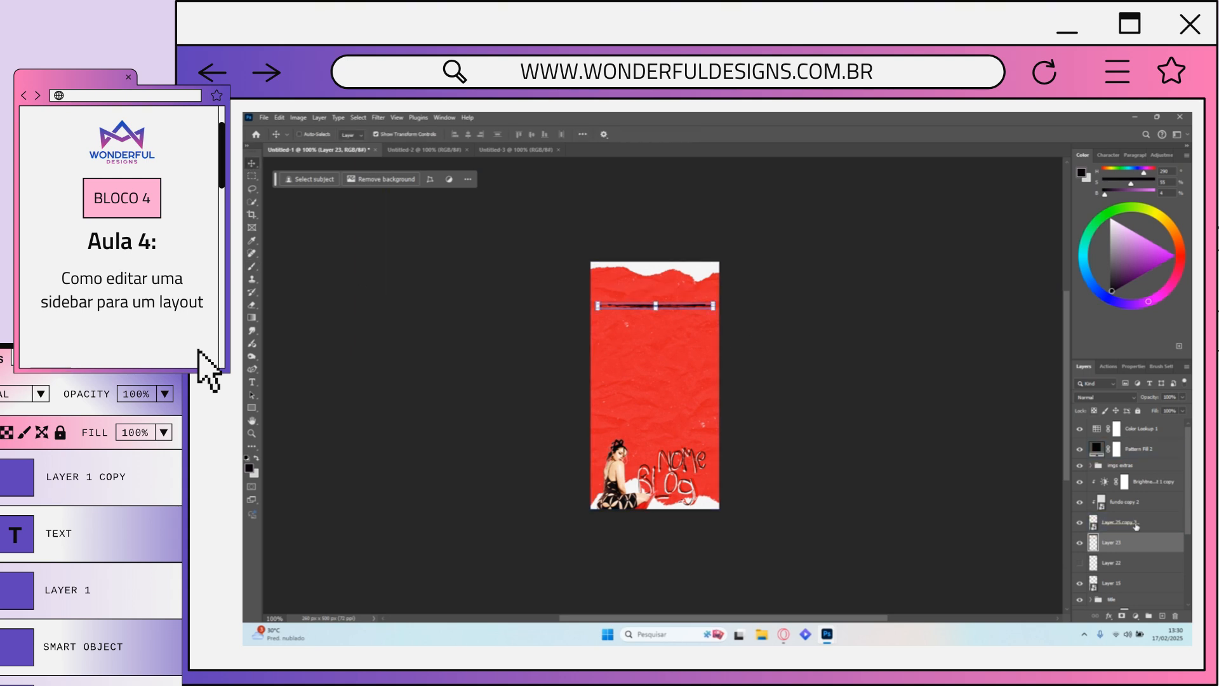
# Step: Add a text layer in the middle of the canvas reading "feat rosalia"
pyautogui.click(252, 382)
pyautogui.click(643, 395)
pyautogui.write('fe')
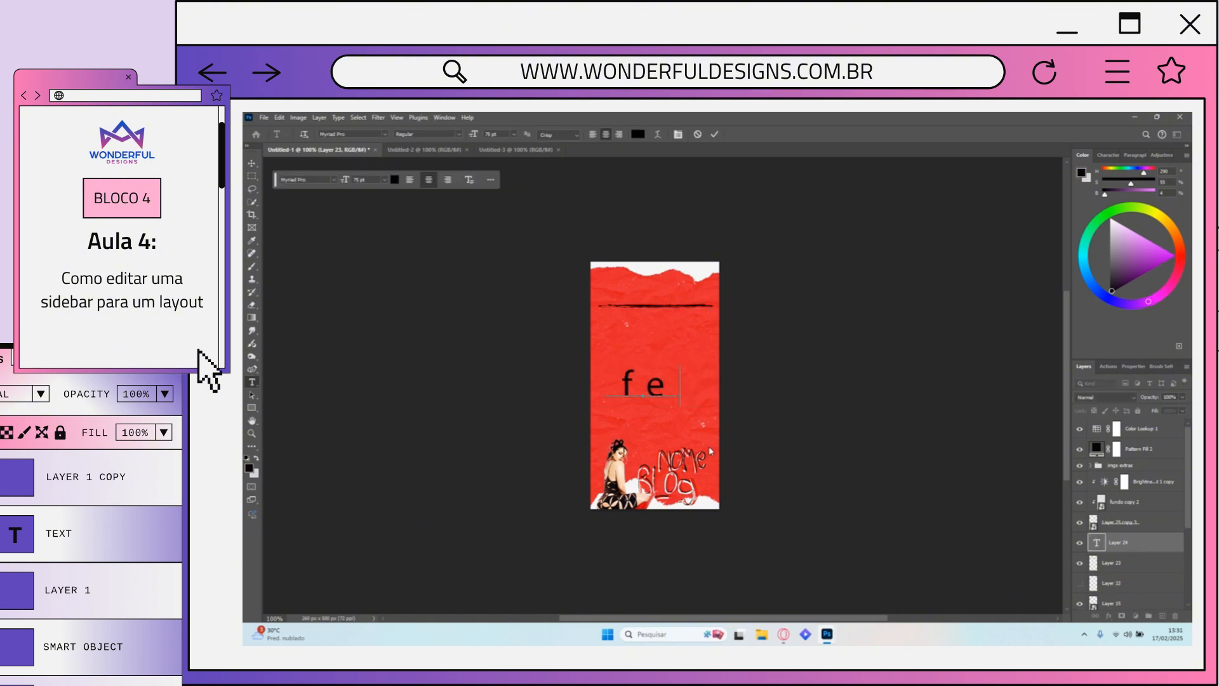
pyautogui.write('at rosalia')
# Step: Change the whole feat rosalia text to the handwritten font whose name begins "Pizza is my FAVO"
pyautogui.hotkey('ctrl', 'a')
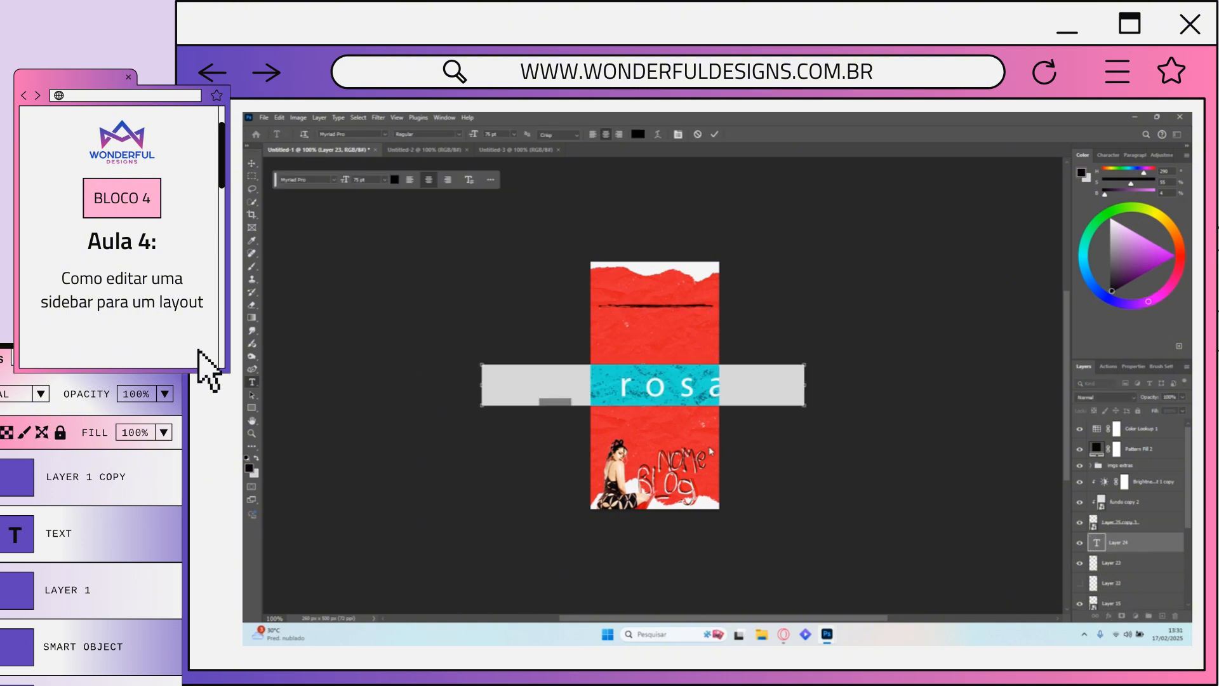
pyautogui.click(1108, 155)
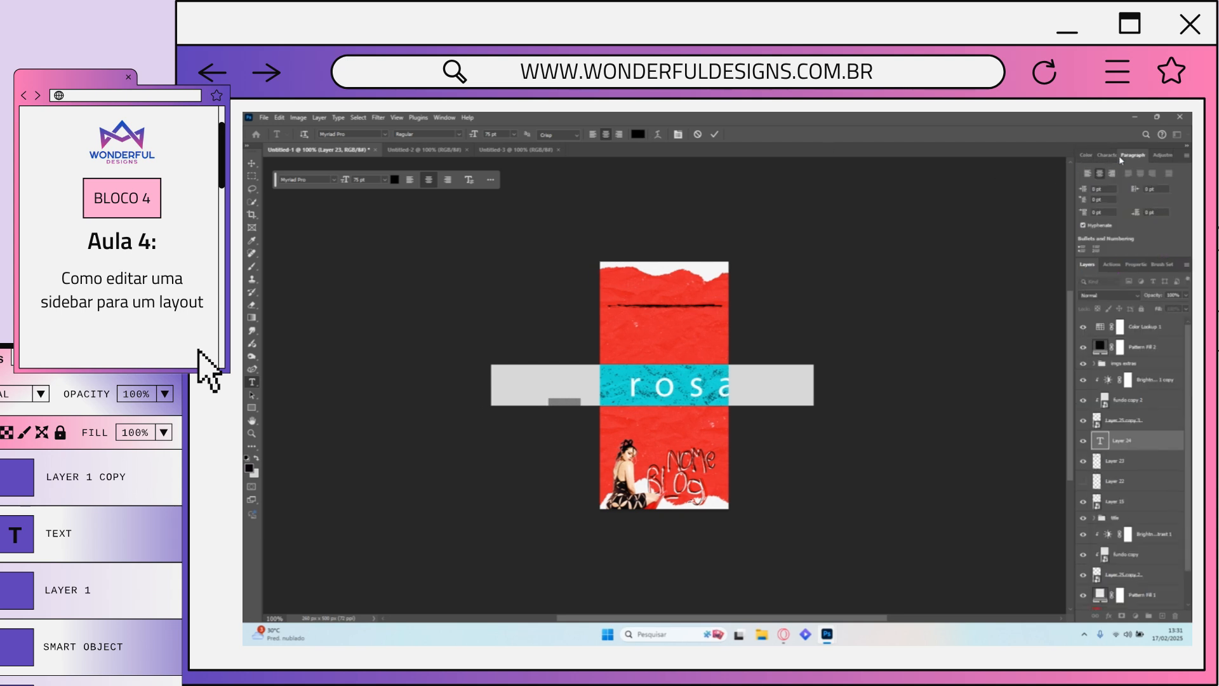
pyautogui.click(1130, 171)
pyautogui.scroll(-5, 930, 280)
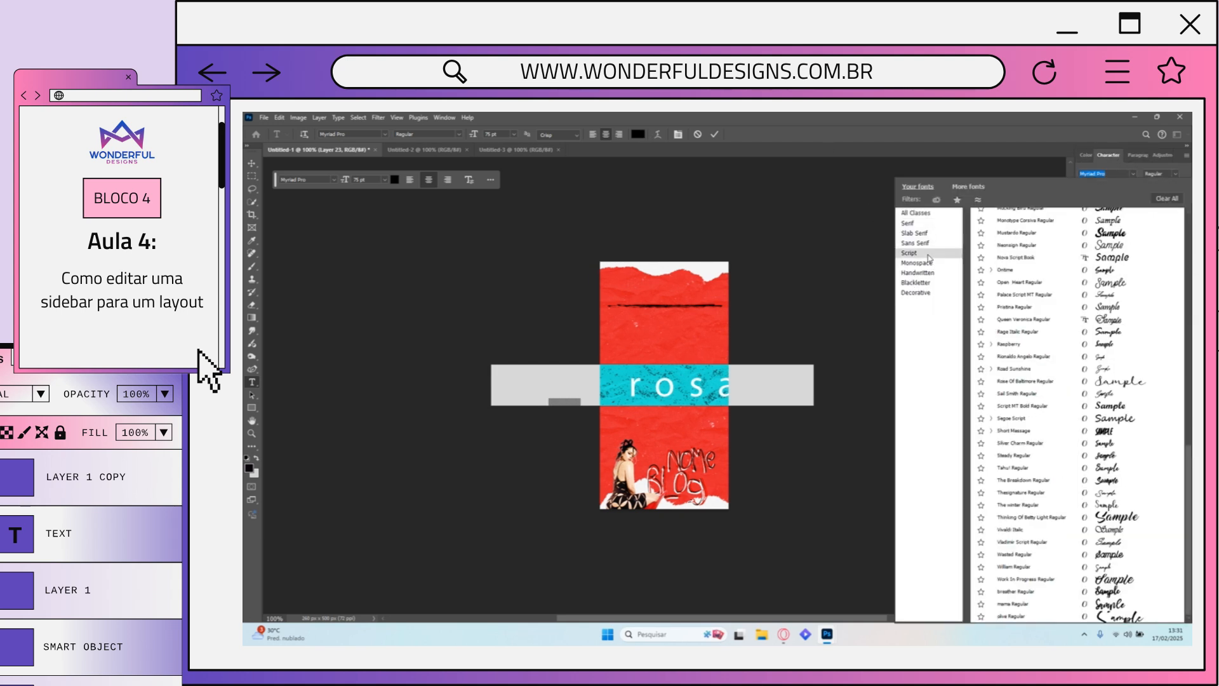
pyautogui.click(930, 262)
# Step: Shrink the feat rosalia text to about 36 pt and set its tracking to 0
pyautogui.click(252, 163)
pyautogui.moveTo(501, 380); pyautogui.dragTo(651, 381)
pyautogui.press('Return')
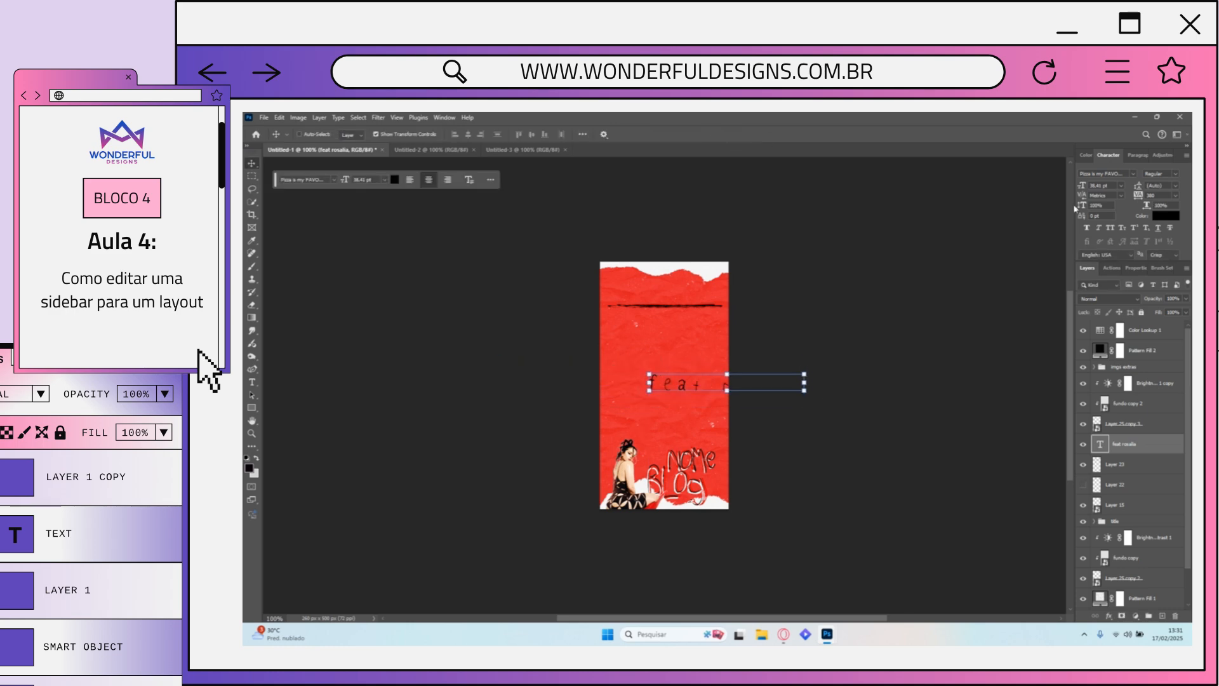
pyautogui.click(1176, 195)
pyautogui.click(1157, 261)
# Step: Shrink the text to about 22 pt, place it beneath the right half of the black line and hide the transform controls
pyautogui.moveTo(727, 382); pyautogui.dragTo(685, 335)
pyautogui.moveTo(726, 335); pyautogui.dragTo(694, 334)
pyautogui.moveTo(681, 336); pyautogui.dragTo(705, 315)
pyautogui.press('Return')
pyautogui.click(397, 136)
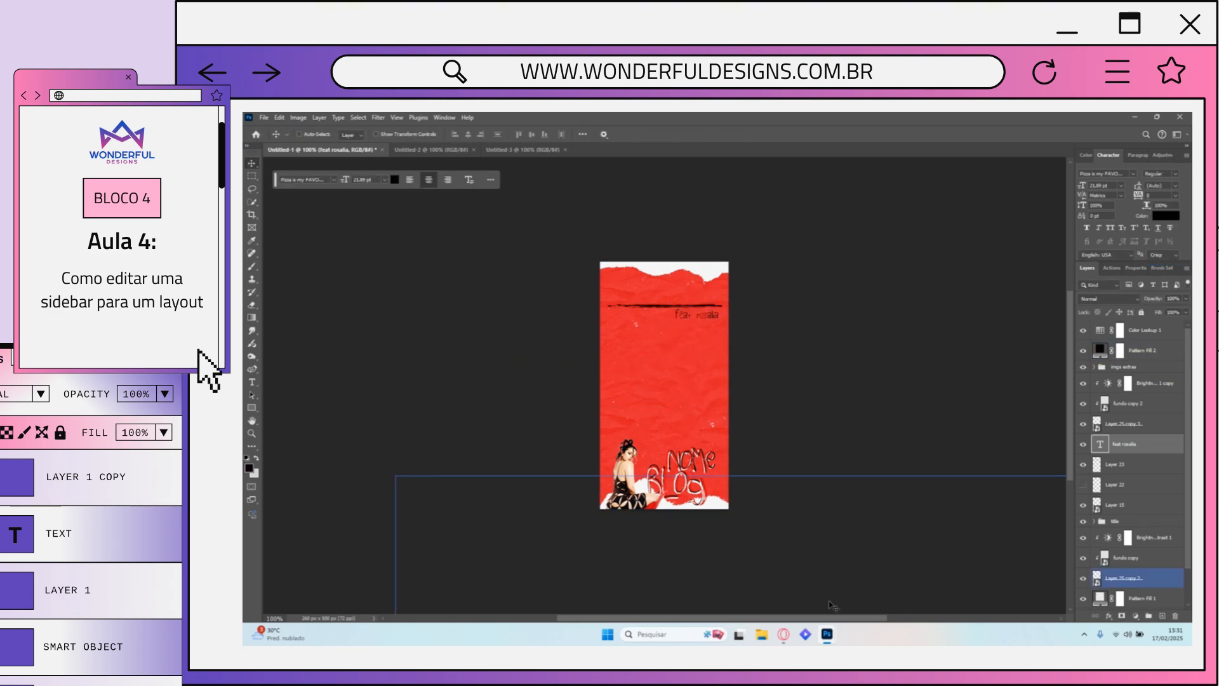
# Step: Restore header.psd and expand Group 2, which holds the circular portraits
pyautogui.moveTo(827, 634)
pyautogui.click(918, 583)
pyautogui.moveTo(627, 215); pyautogui.dragTo(629, 277)
pyautogui.click(1149, 501)
pyautogui.scroll(5, 1144, 508)
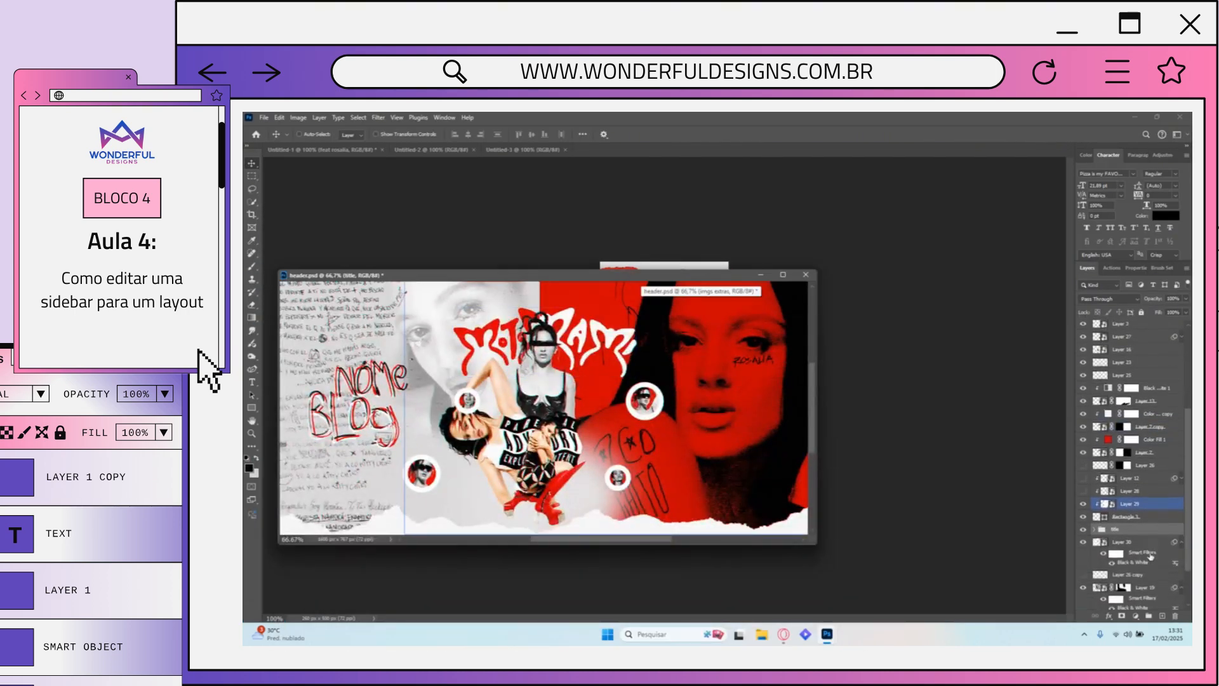
pyautogui.click(1135, 454)
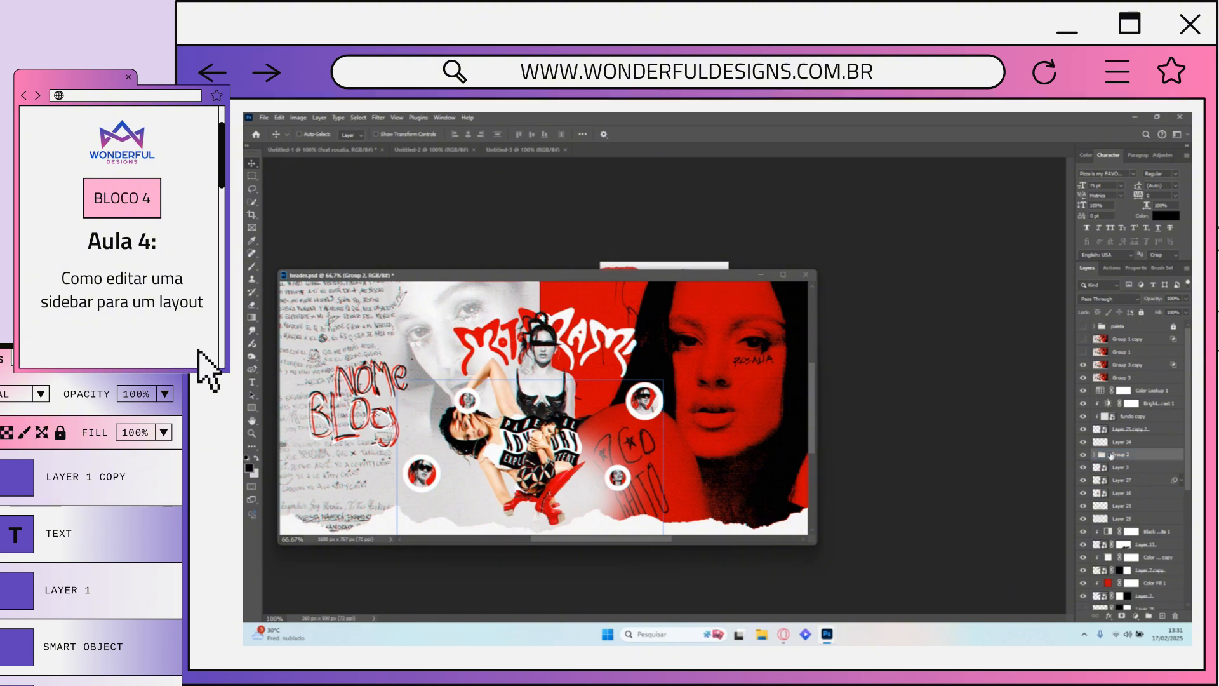
pyautogui.click(1094, 455)
# Step: Select the Ellipse 1 copy circle together with the portrait layer clipped to it
pyautogui.click(1130, 481)
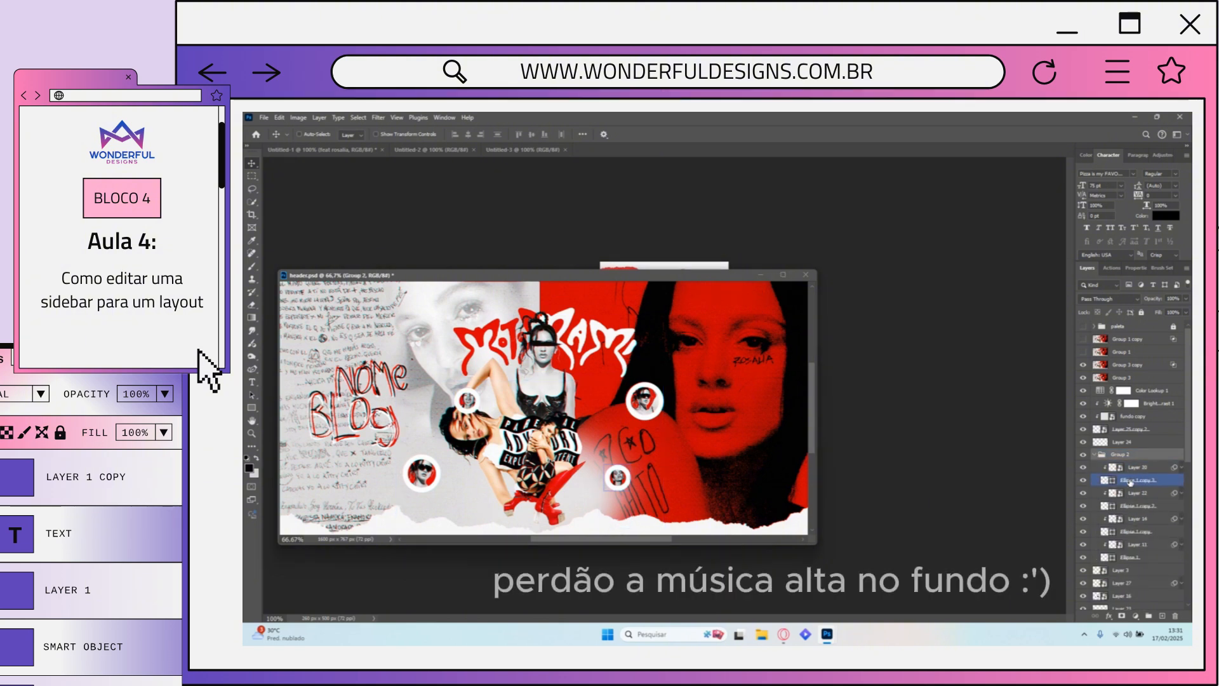
pyautogui.click(1130, 506)
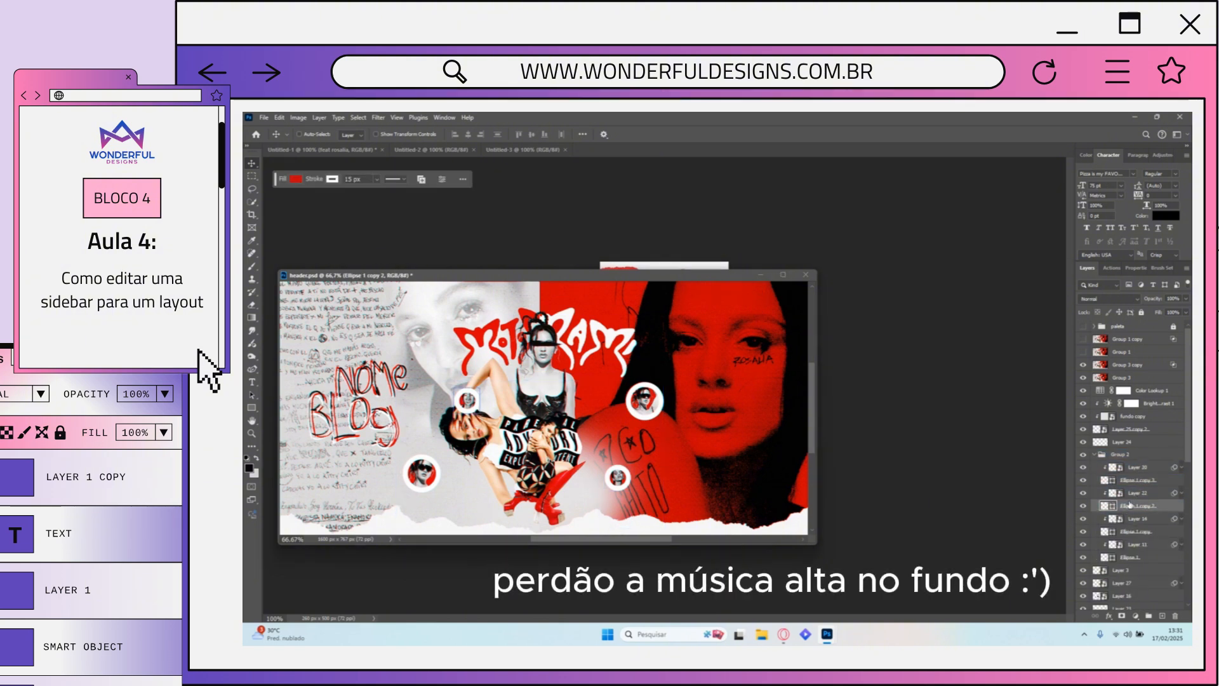
pyautogui.click(1134, 531)
pyautogui.keyDown('ctrl'); pyautogui.click(1136, 519); pyautogui.keyUp('ctrl')
# Step: Copy the circular portrait into Untitled-1, minimize header.psd, and shrink the portrait into the canvas's upper-left corner
pyautogui.moveTo(644, 400); pyautogui.dragTo(658, 266)
pyautogui.click(761, 276)
pyautogui.hotkey('ctrl', 't')
pyautogui.moveTo(443, 261); pyautogui.dragTo(796, 261)
pyautogui.moveTo(959, 263); pyautogui.dragTo(660, 280)
pyautogui.click(733, 134)
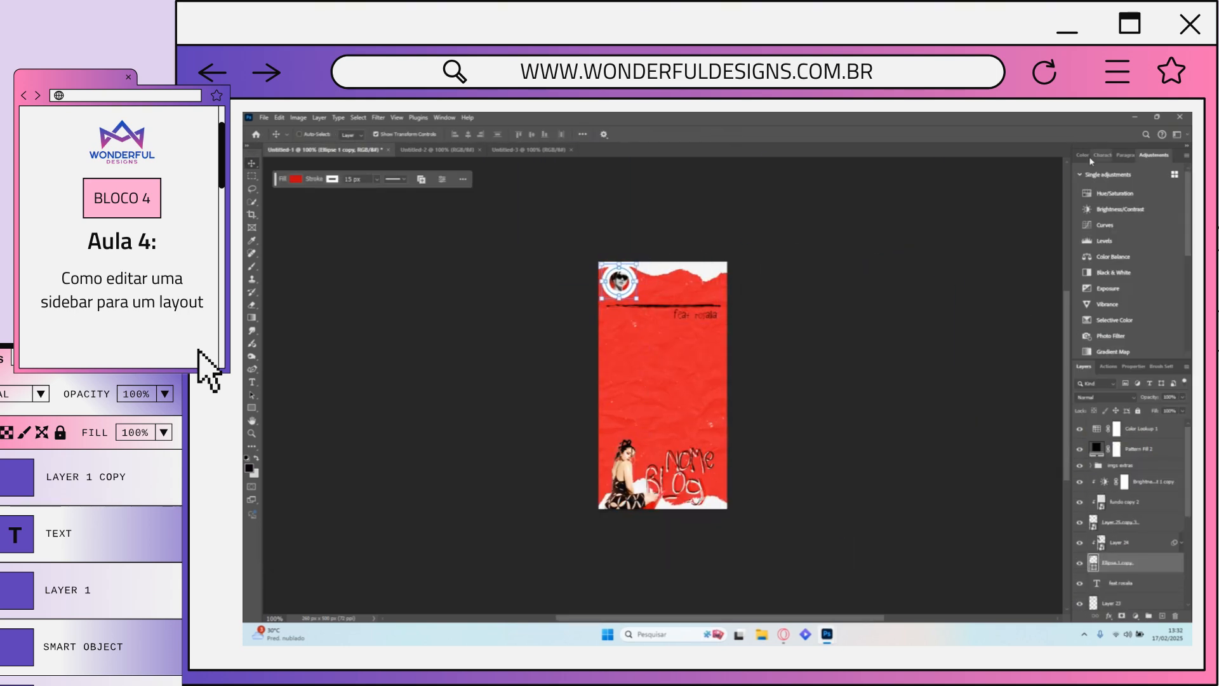
# Step: Set the stroke width of the Ellipse 1 copy circle to 10 px
pyautogui.click(1136, 268)
pyautogui.doubleClick(1114, 399)
pyautogui.write('10')
pyautogui.press('Return')
pyautogui.click(1088, 268)
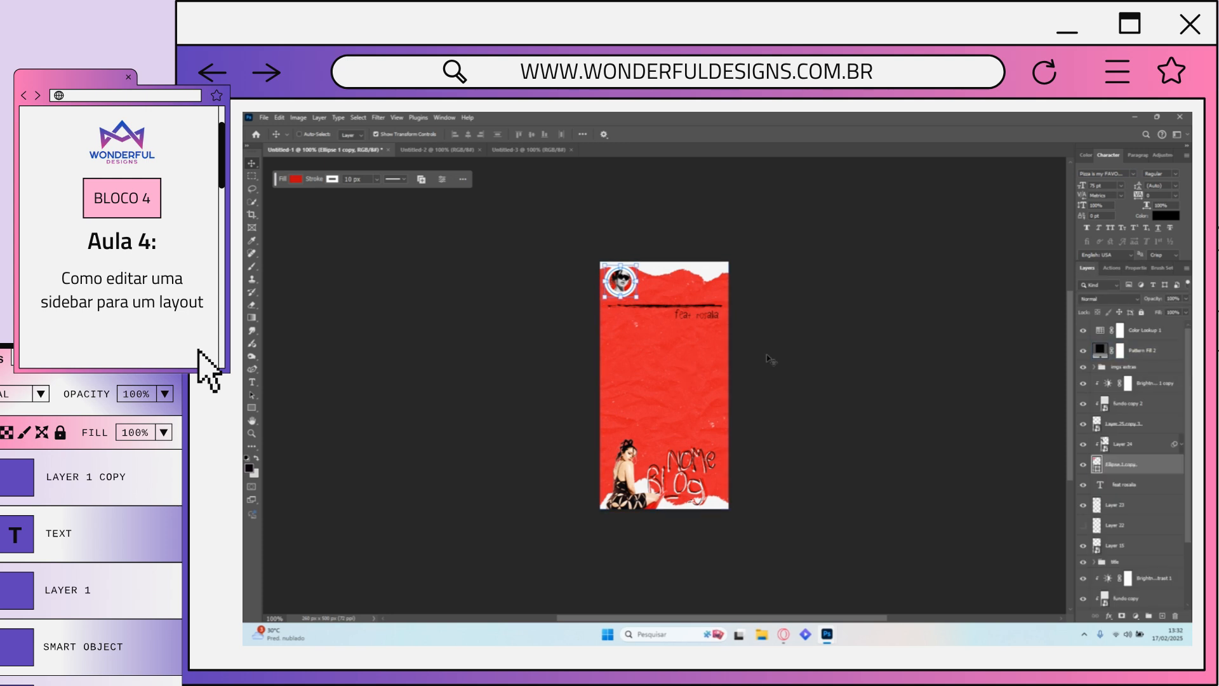
# Step: Move the circle and its clipped portrait down onto the left end of the black line
pyautogui.click(252, 408)
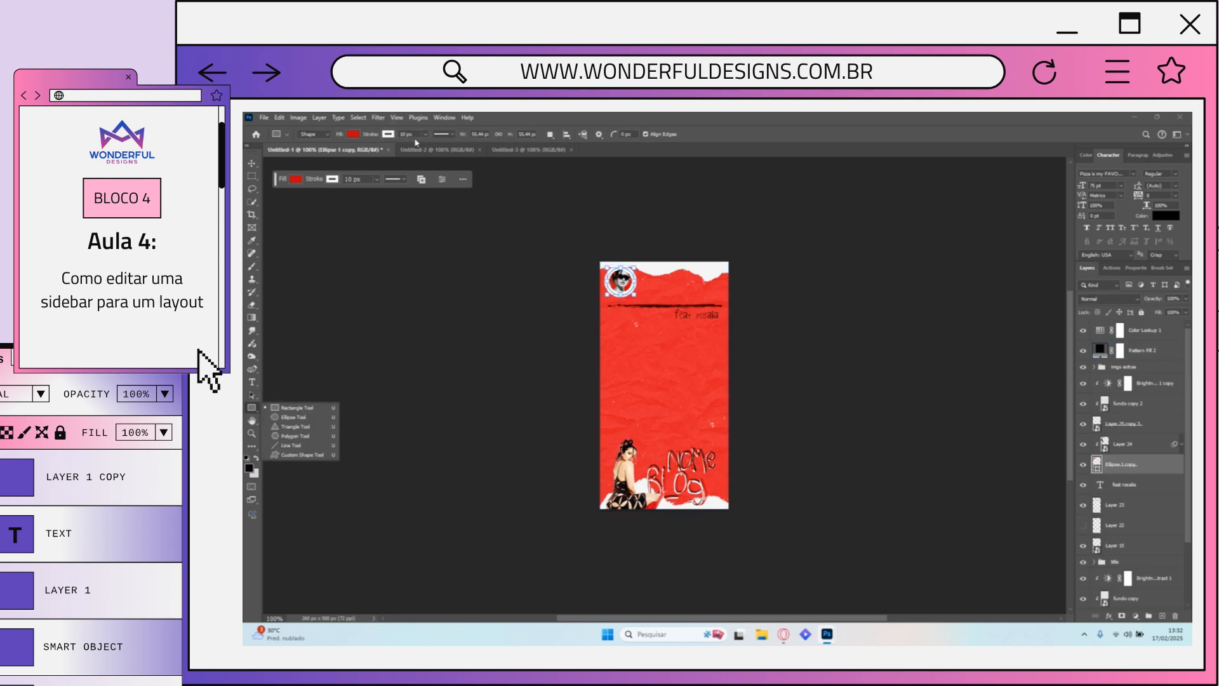
pyautogui.press('v')
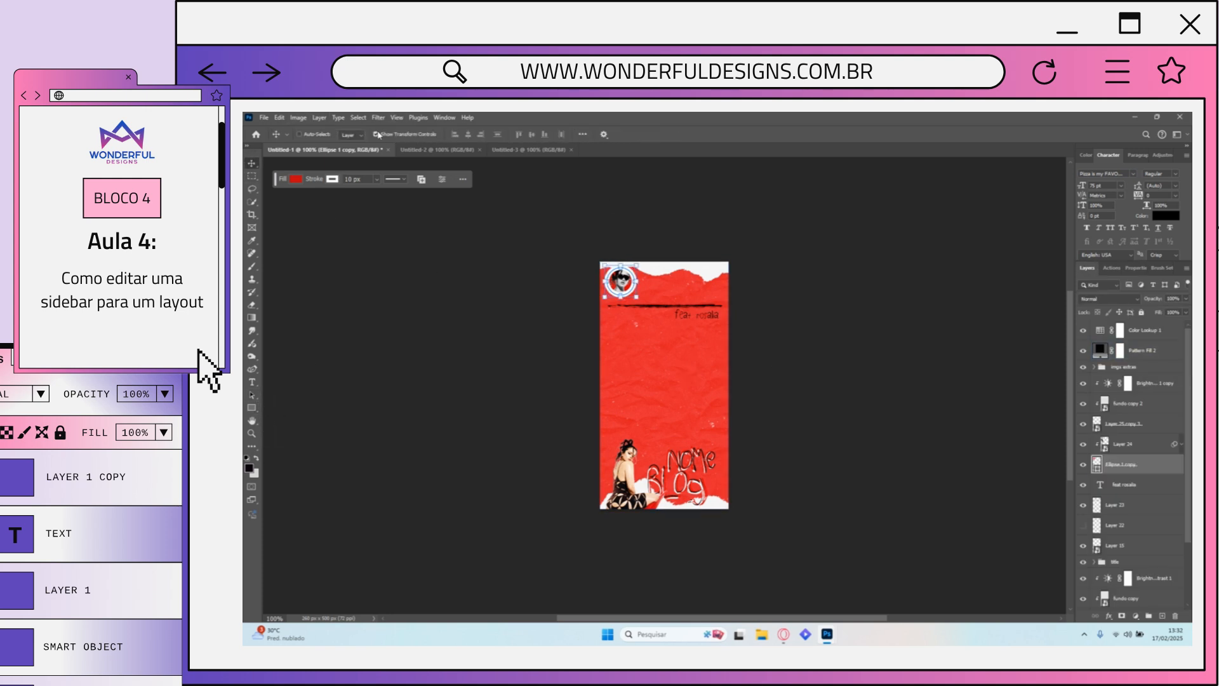
pyautogui.click(394, 137)
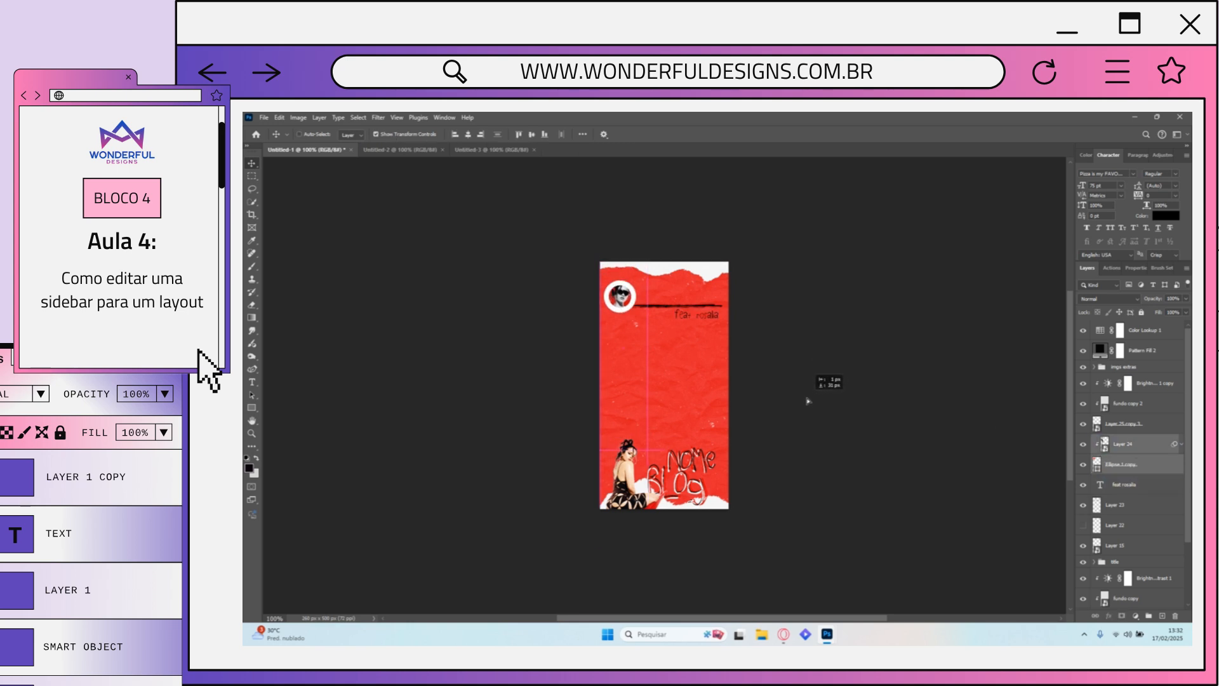
pyautogui.keyDown('ctrl'); pyautogui.click(697, 315); pyautogui.keyUp('ctrl')
# Step: Set the feat rosalia text in all caps, shrink it to about 15 pt and position it beneath the line beside the portrait
pyautogui.click(1125, 484)
pyautogui.click(1110, 228)
pyautogui.moveTo(731, 322); pyautogui.dragTo(716, 317)
pyautogui.press('Return')
pyautogui.moveTo(900, 389); pyautogui.dragTo(894, 390)
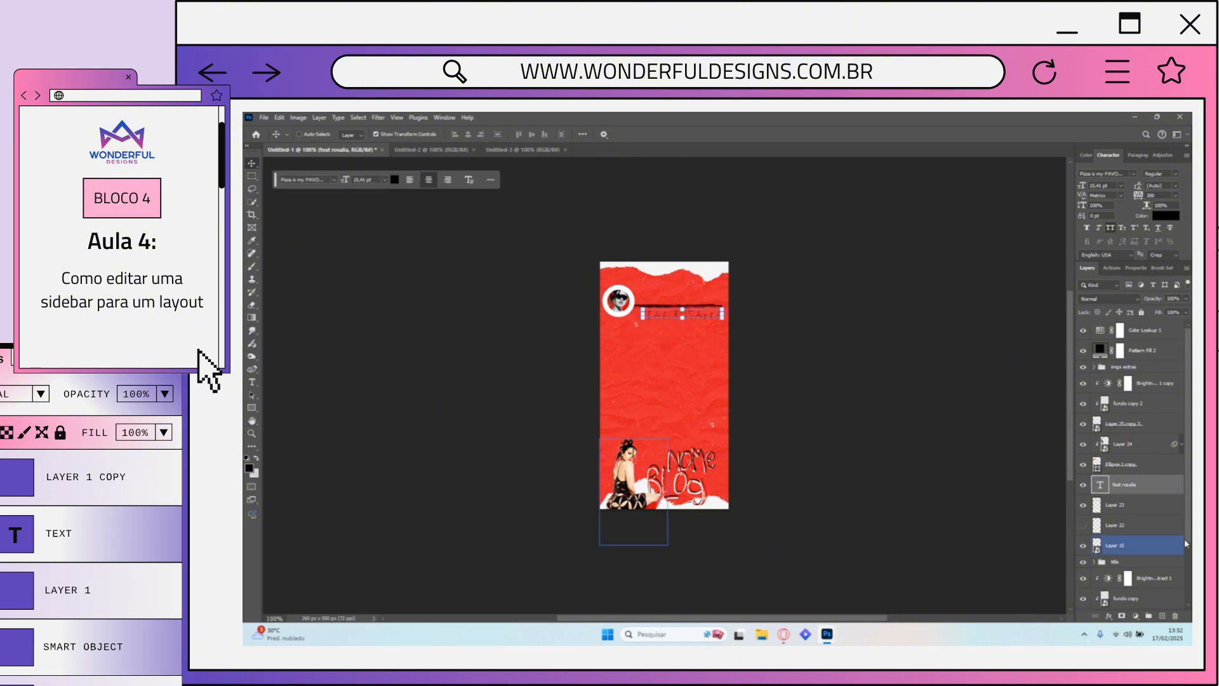
# Step: Merge duplicates of all layers from Rectangle 2 upward into one layer, and run a neighbourhood-yu sharpening action on it
pyautogui.moveTo(1188, 538); pyautogui.dragTo(1187, 600)
pyautogui.click(1150, 583)
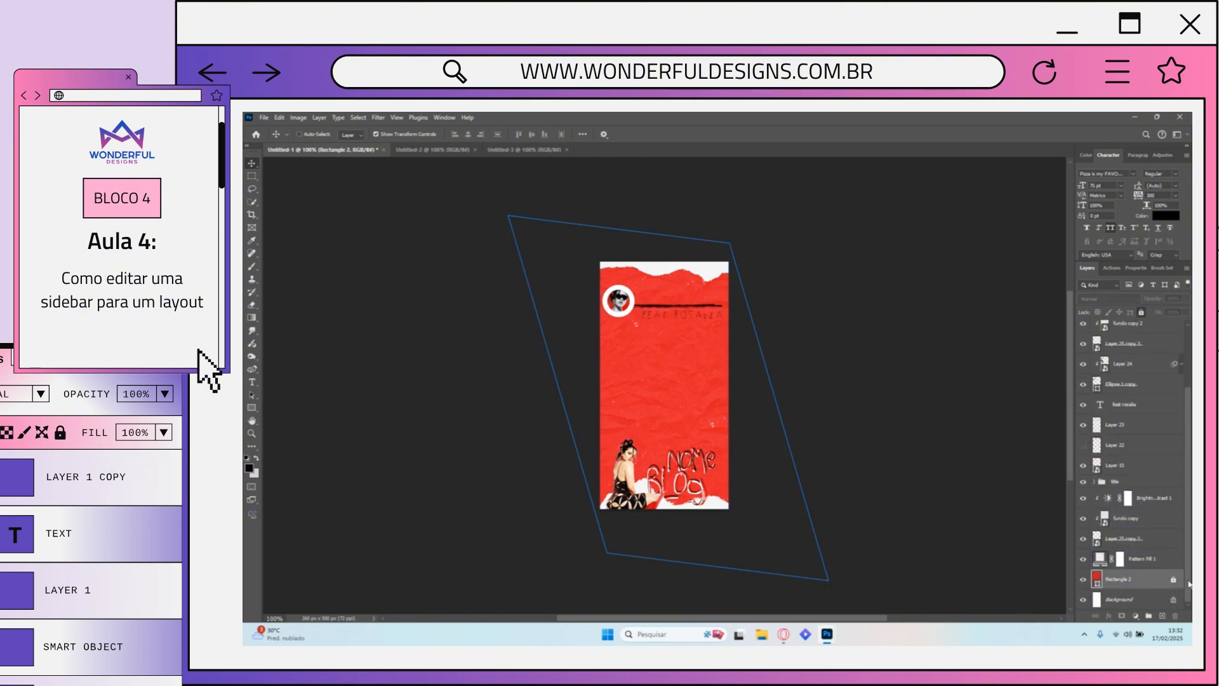
pyautogui.scroll(3, 1137, 413)
pyautogui.click(1147, 331)
pyautogui.keyDown('shift'); pyautogui.click(1147, 330); pyautogui.keyUp('shift')
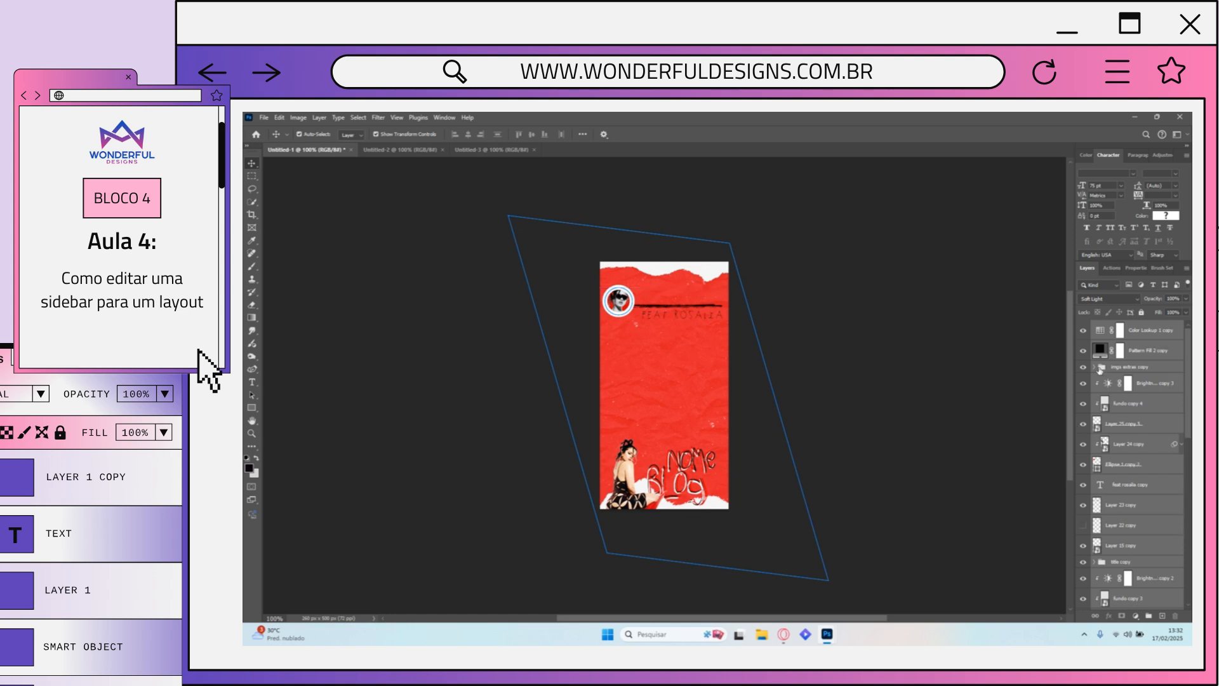
pyautogui.hotkey('ctrl', 'g')
pyautogui.rightClick(1122, 331)
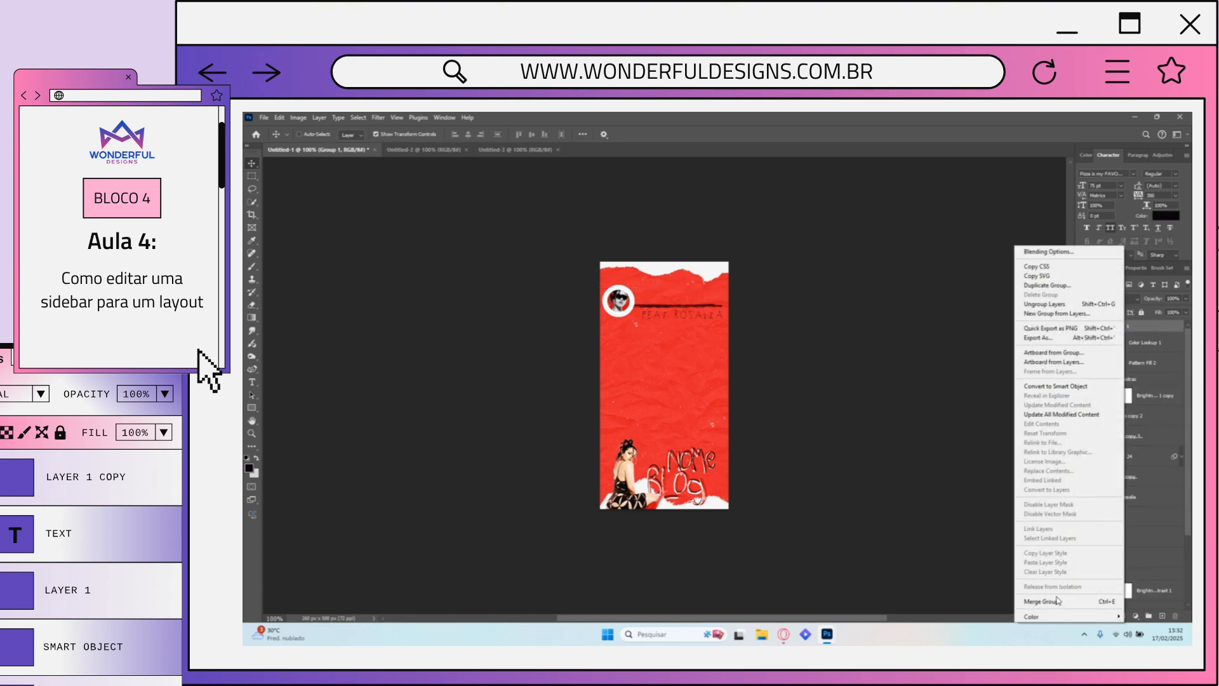
pyautogui.click(1062, 601)
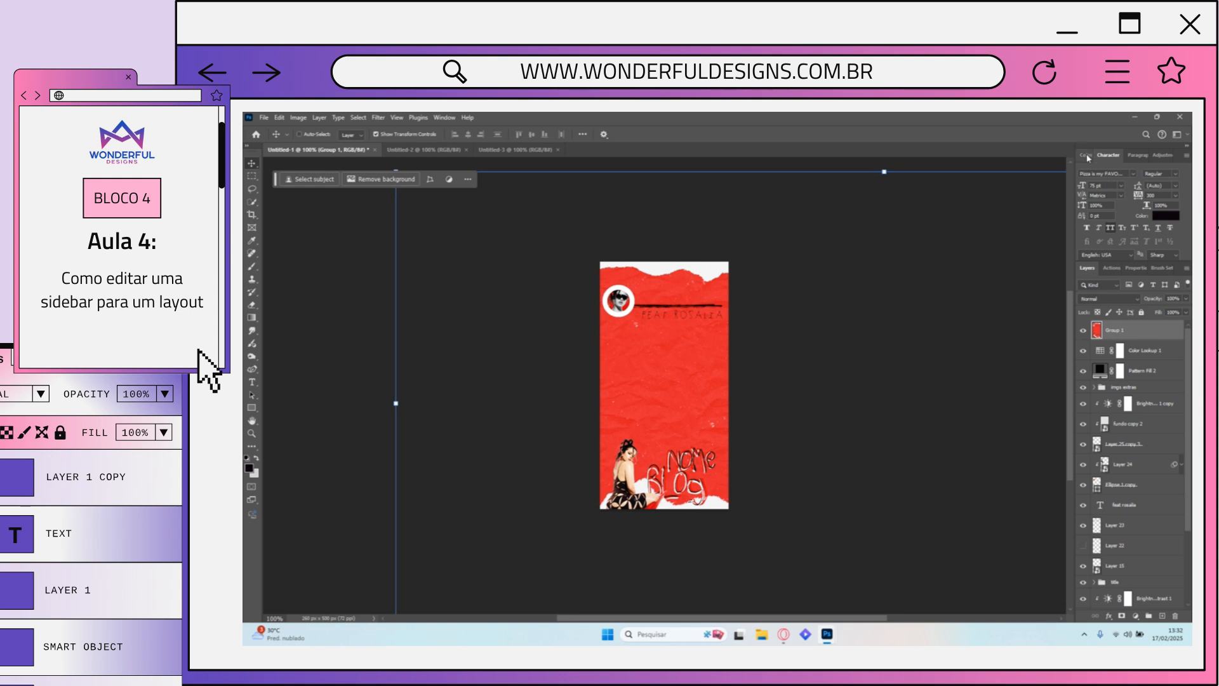
pyautogui.click(1115, 269)
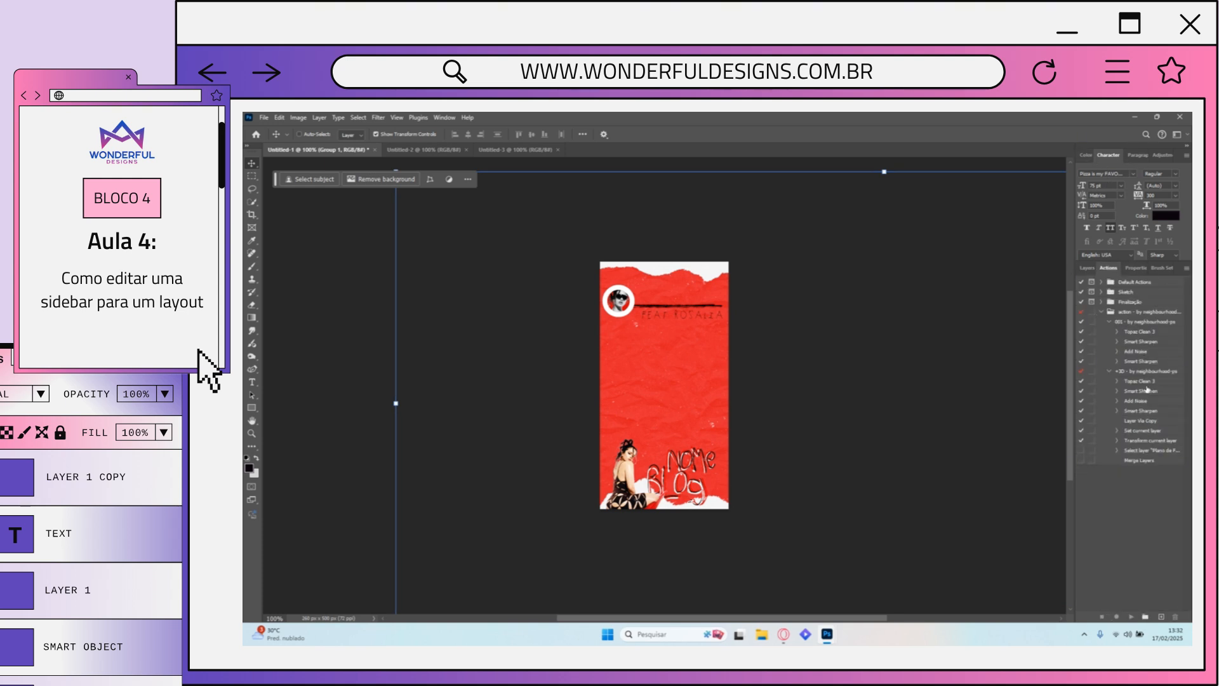
pyautogui.click(1131, 617)
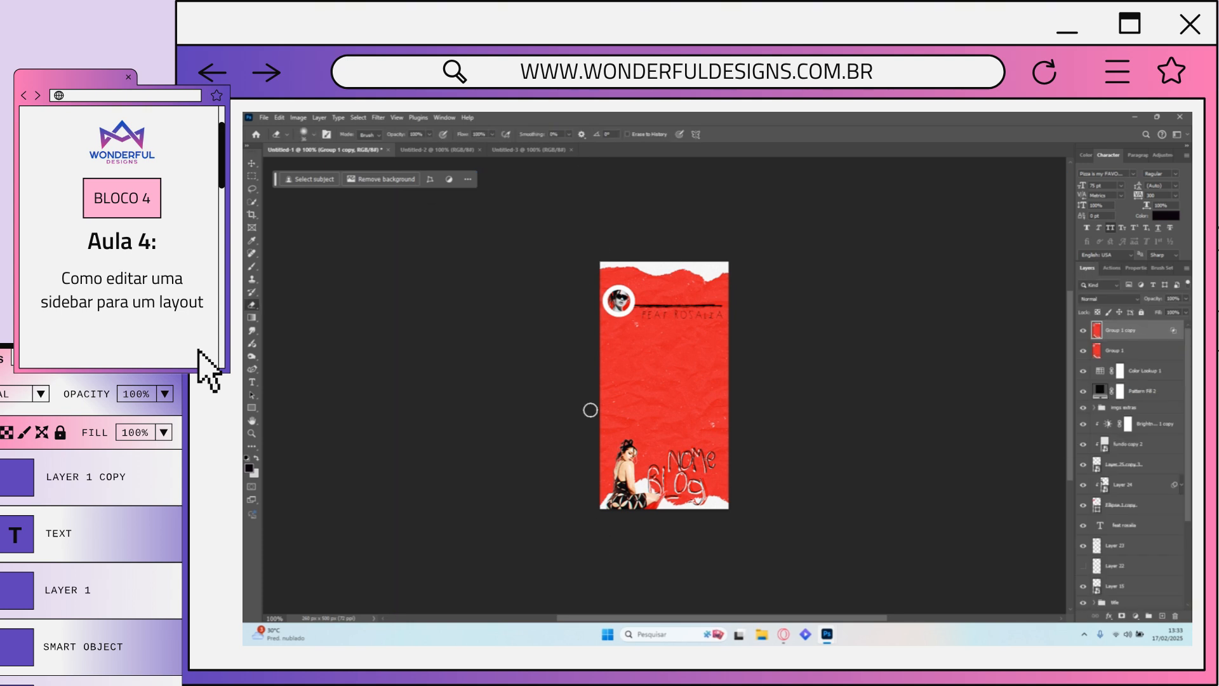
# Step: Crop the sidebar to its upper section with the portrait and caption, and export it as PNG-24 named side-status1 in Downloads
pyautogui.click(254, 214)
pyautogui.moveTo(667, 508); pyautogui.dragTo(673, 423)
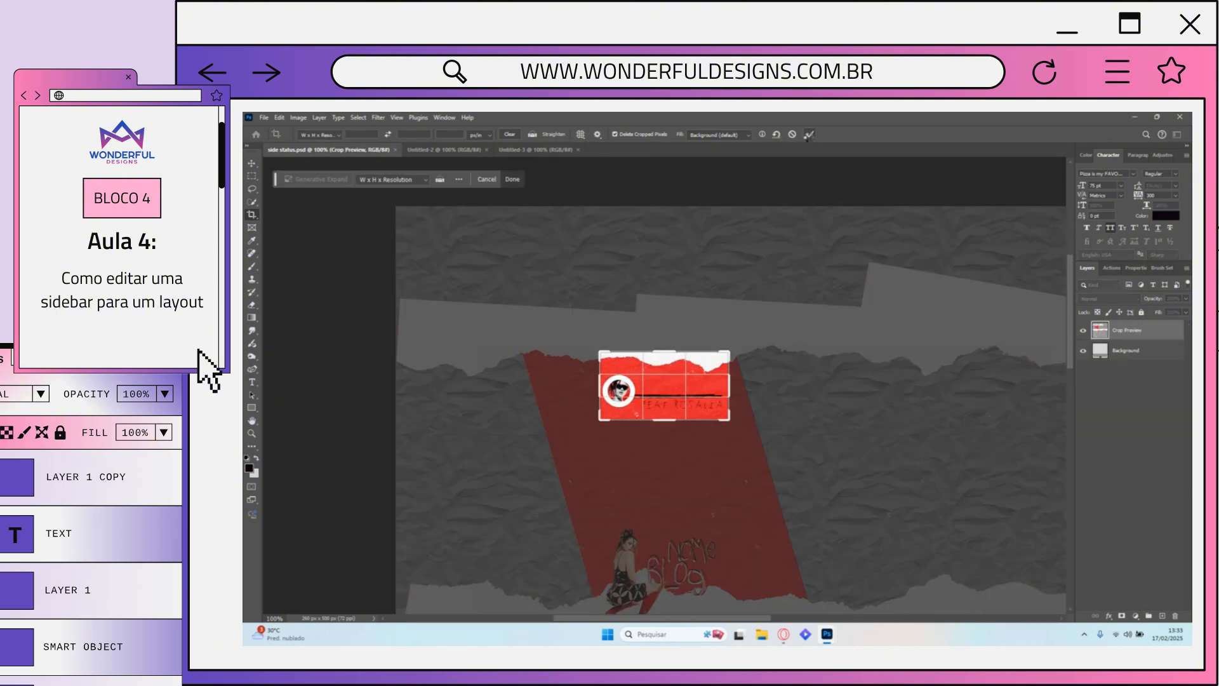
pyautogui.click(808, 134)
pyautogui.hotkey('ctrl', 'alt', 'shift', 's')
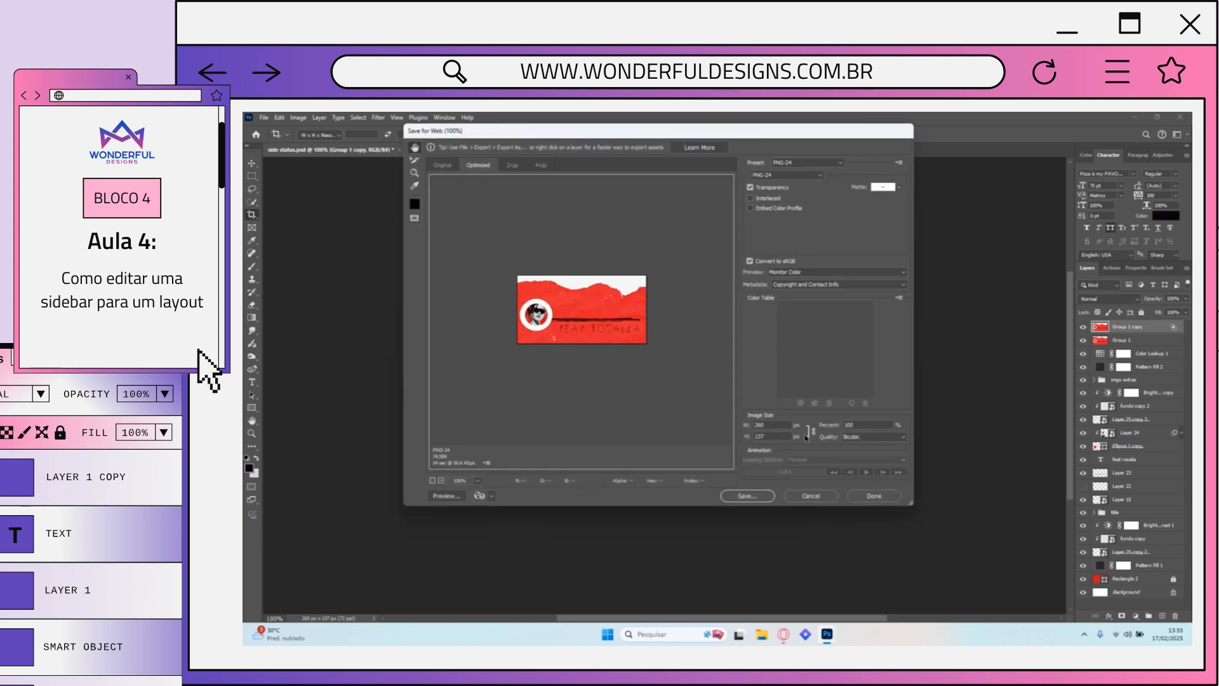
pyautogui.click(747, 496)
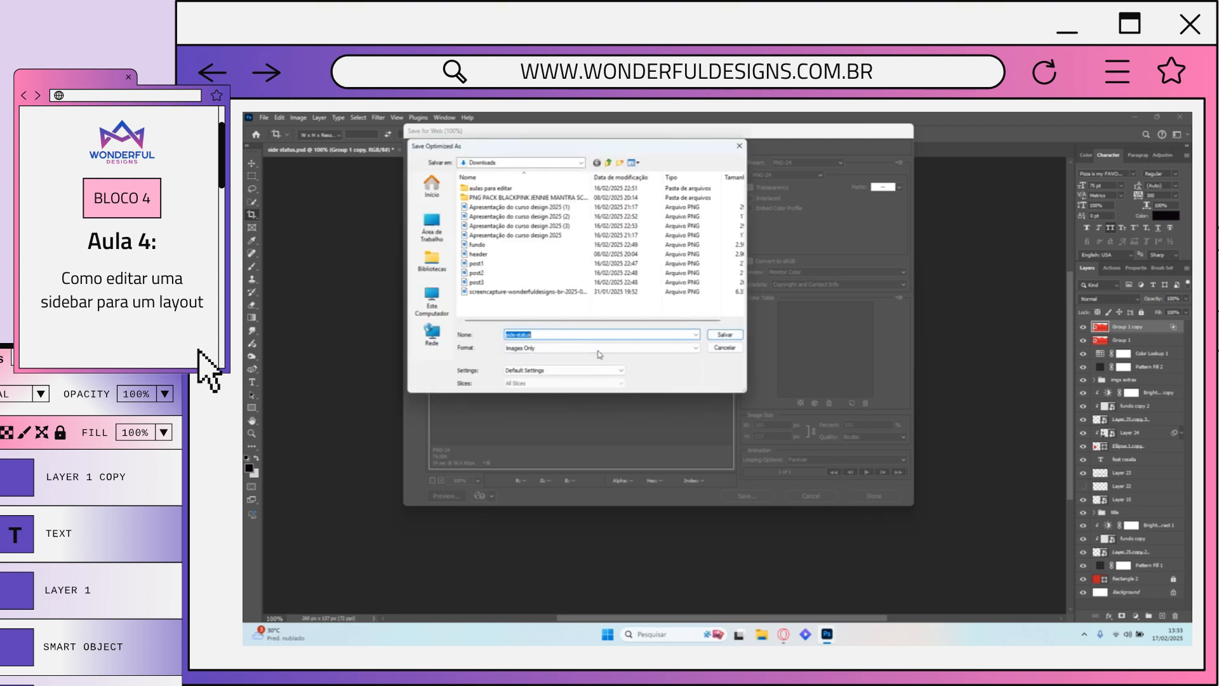
pyautogui.press('Return')
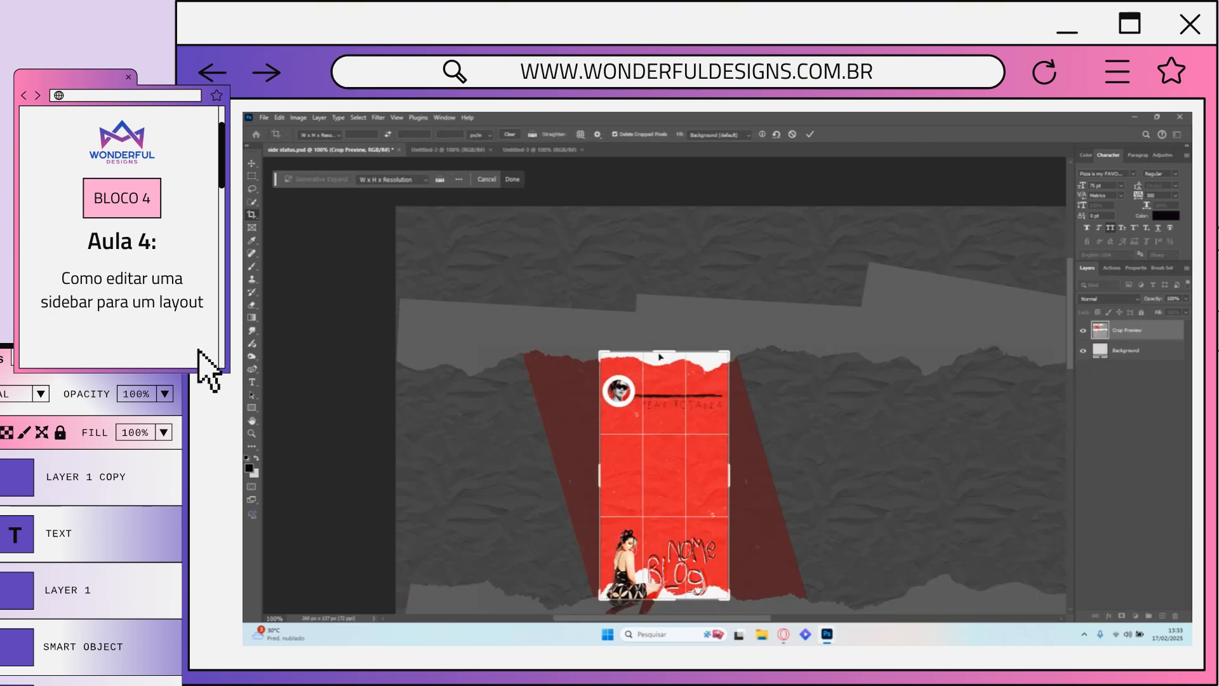
# Step: Temporarily crop the sidebar to its lower section with the photo and blog title to export it as PNG-24 named side-status3
pyautogui.moveTo(661, 349); pyautogui.dragTo(660, 436)
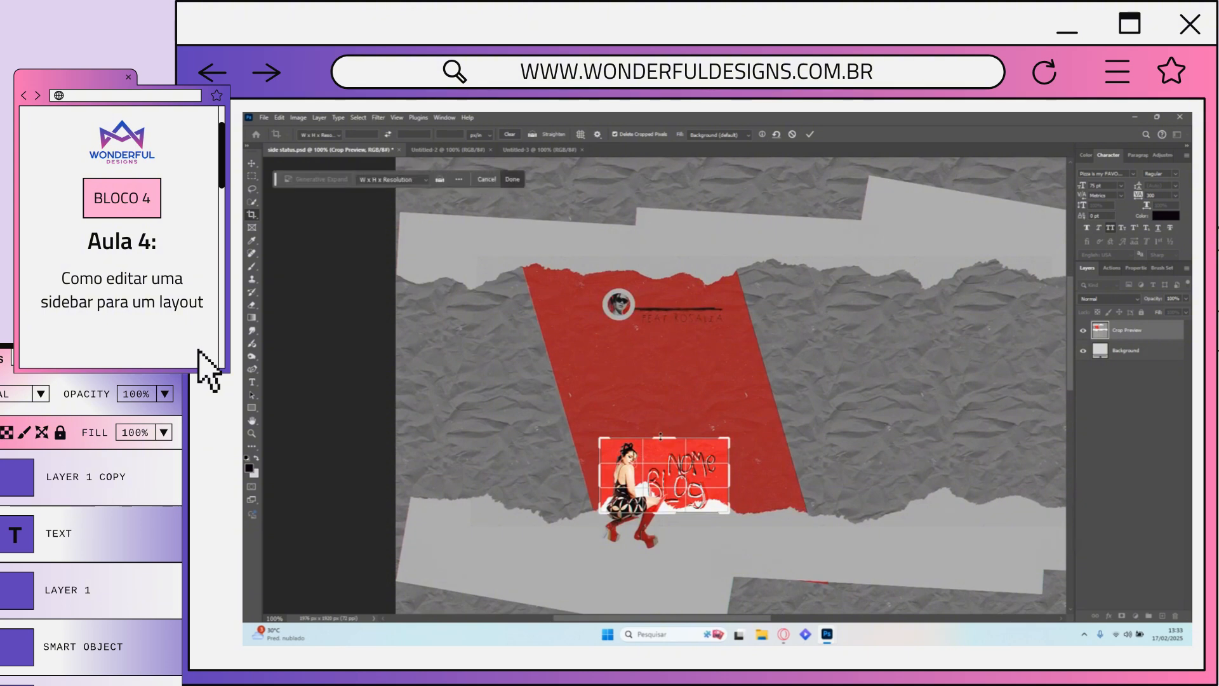
pyautogui.click(811, 134)
pyautogui.hotkey('ctrl', 'alt', 'shift', 's')
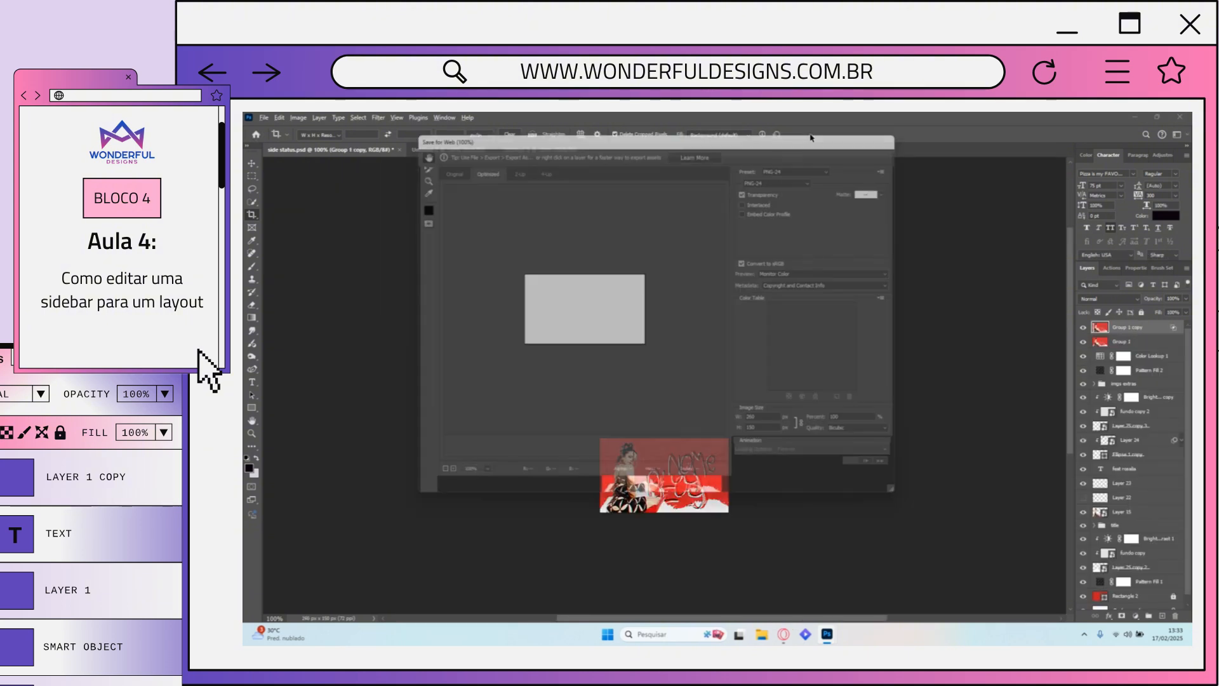
pyautogui.press('Return')
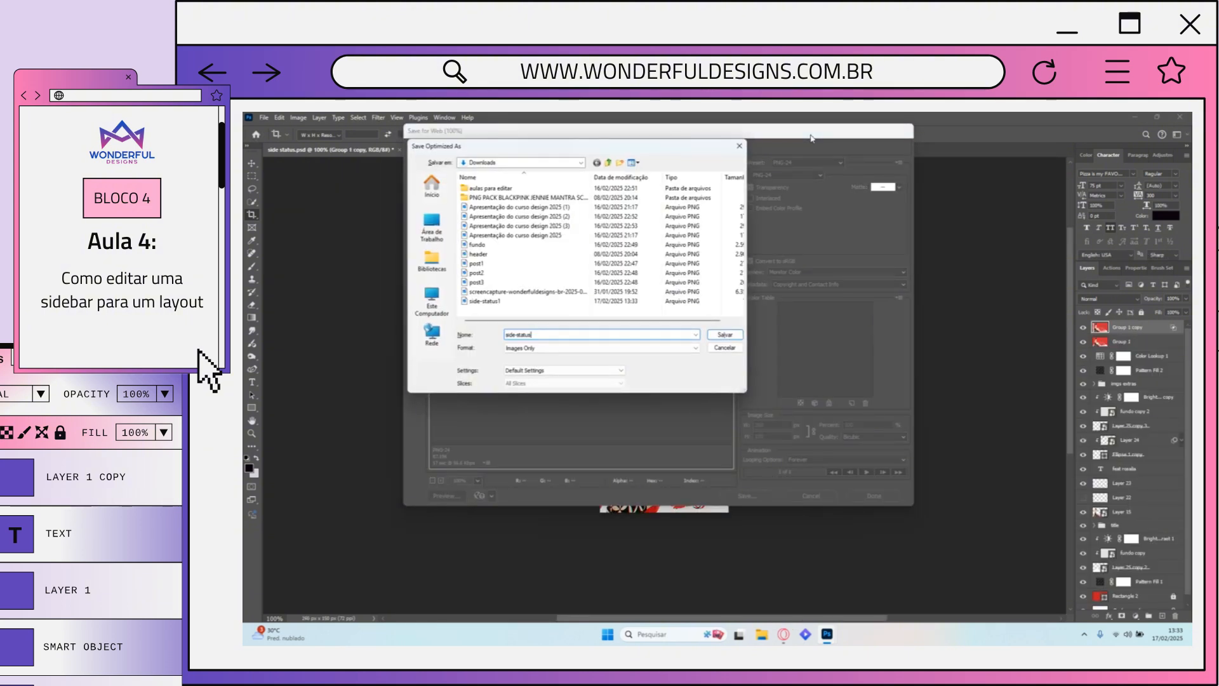
pyautogui.press('Return')
pyautogui.hotkey('ctrl', 'z')
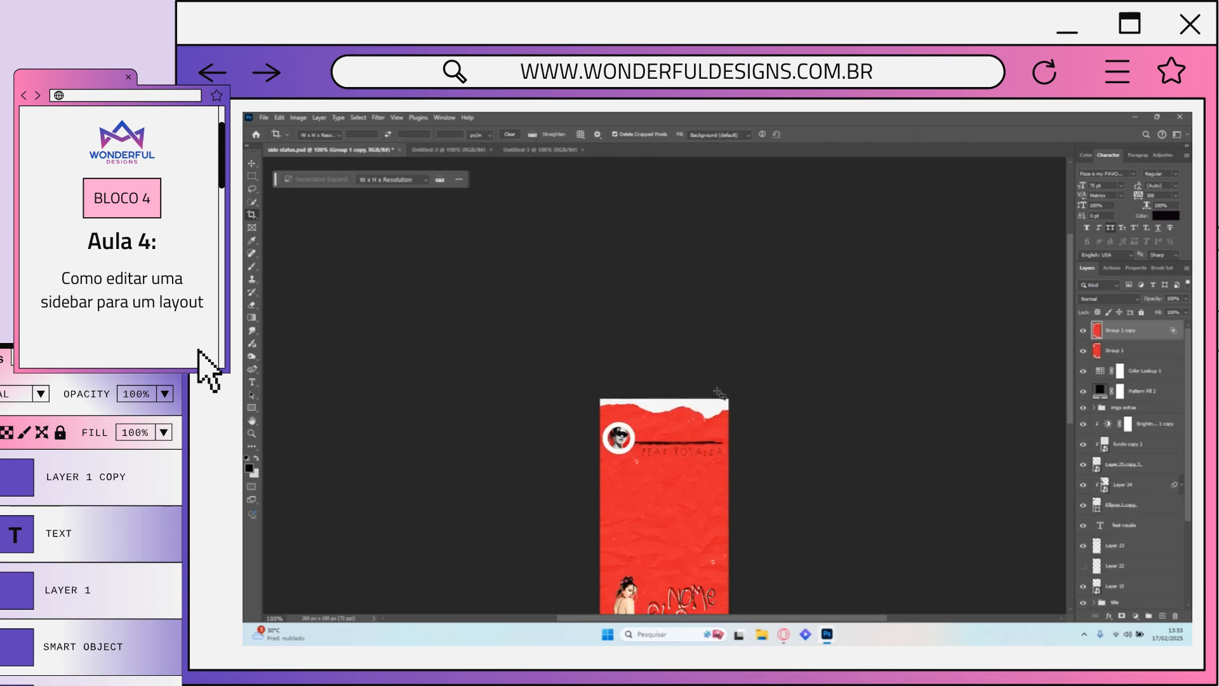
pyautogui.scroll(-1, 717, 391)
pyautogui.moveTo(666, 368); pyautogui.dragTo(666, 399)
pyautogui.moveTo(657, 582); pyautogui.dragTo(658, 553)
pyautogui.hotkey('ctrl', 'z')
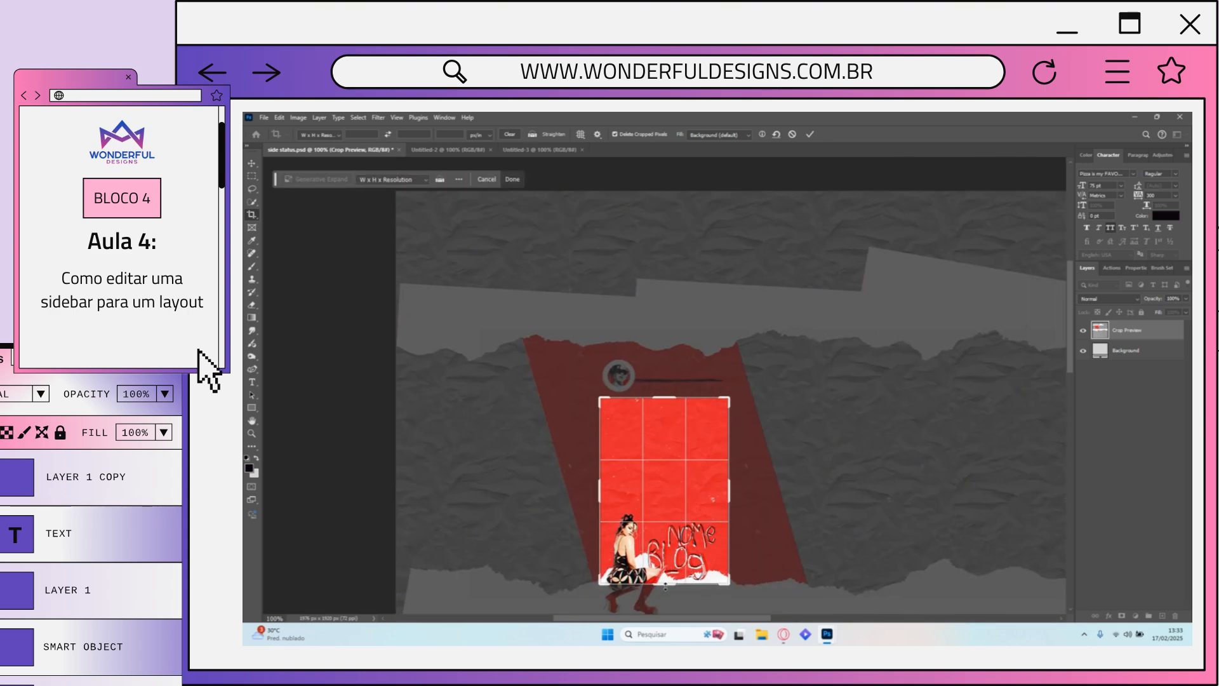
pyautogui.press('Return')
pyautogui.scroll(-2, 705, 404)
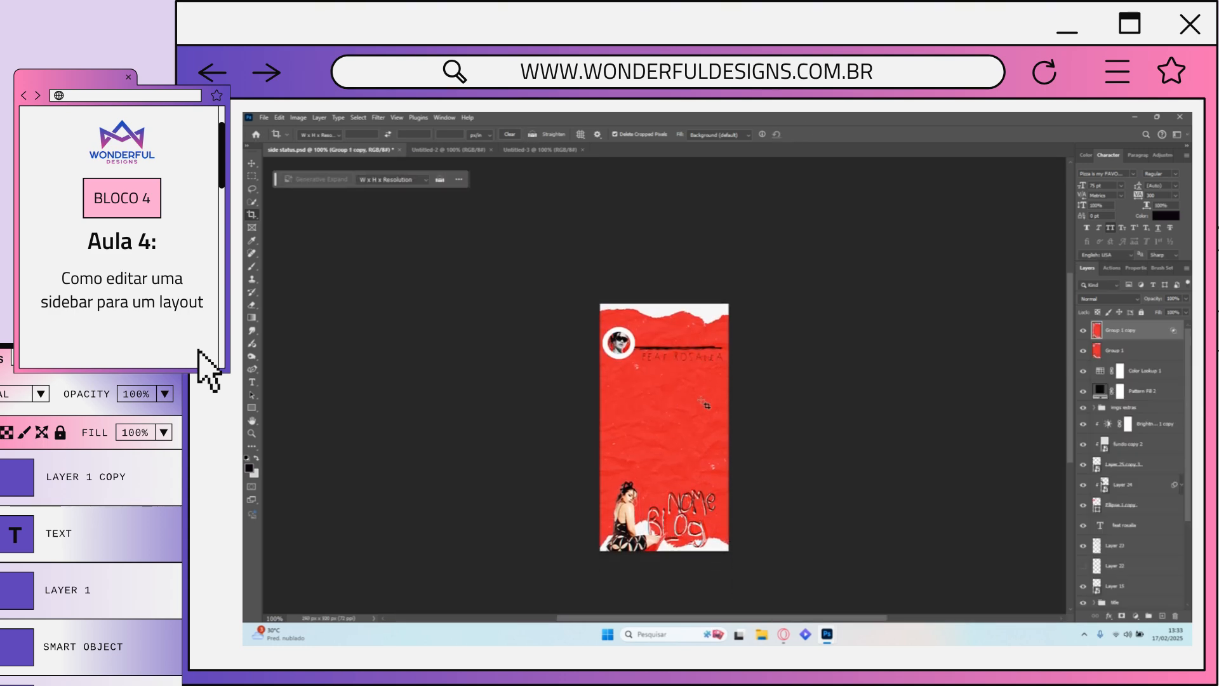
# Step: Temporarily crop the sidebar to its plain red middle section to export it for the web as another side-status image in Downloads
pyautogui.click(705, 404)
pyautogui.moveTo(666, 552); pyautogui.dragTo(666, 513)
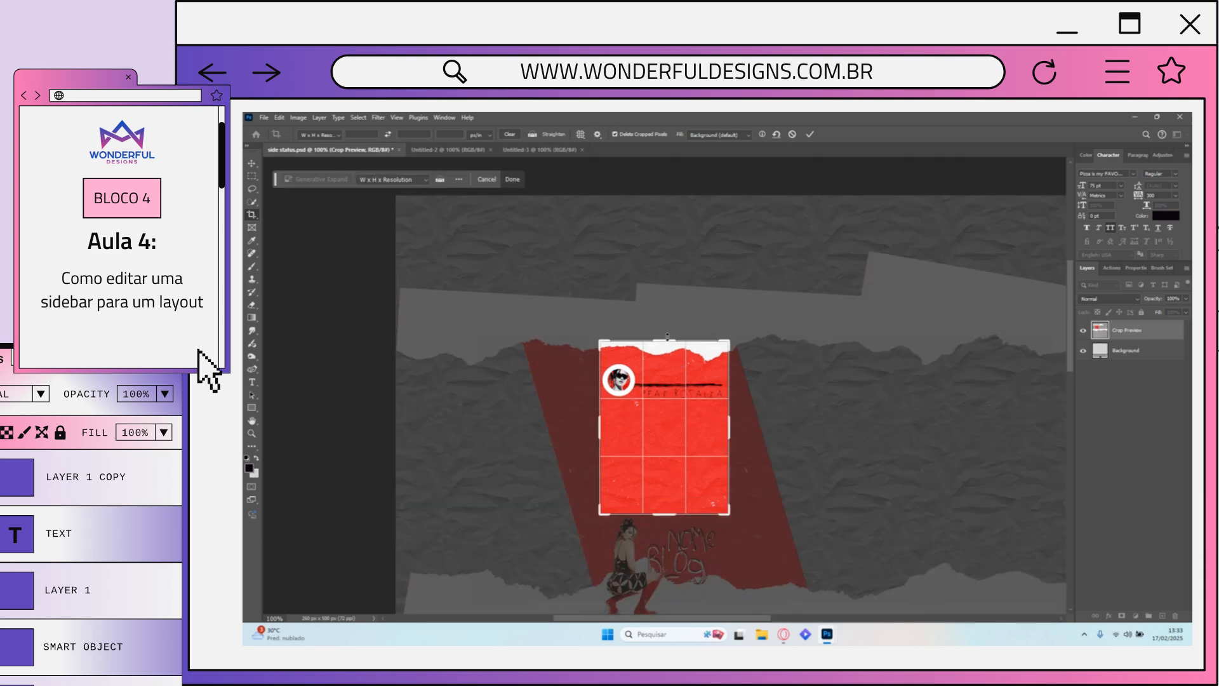
pyautogui.moveTo(667, 338); pyautogui.dragTo(666, 370)
pyautogui.click(810, 135)
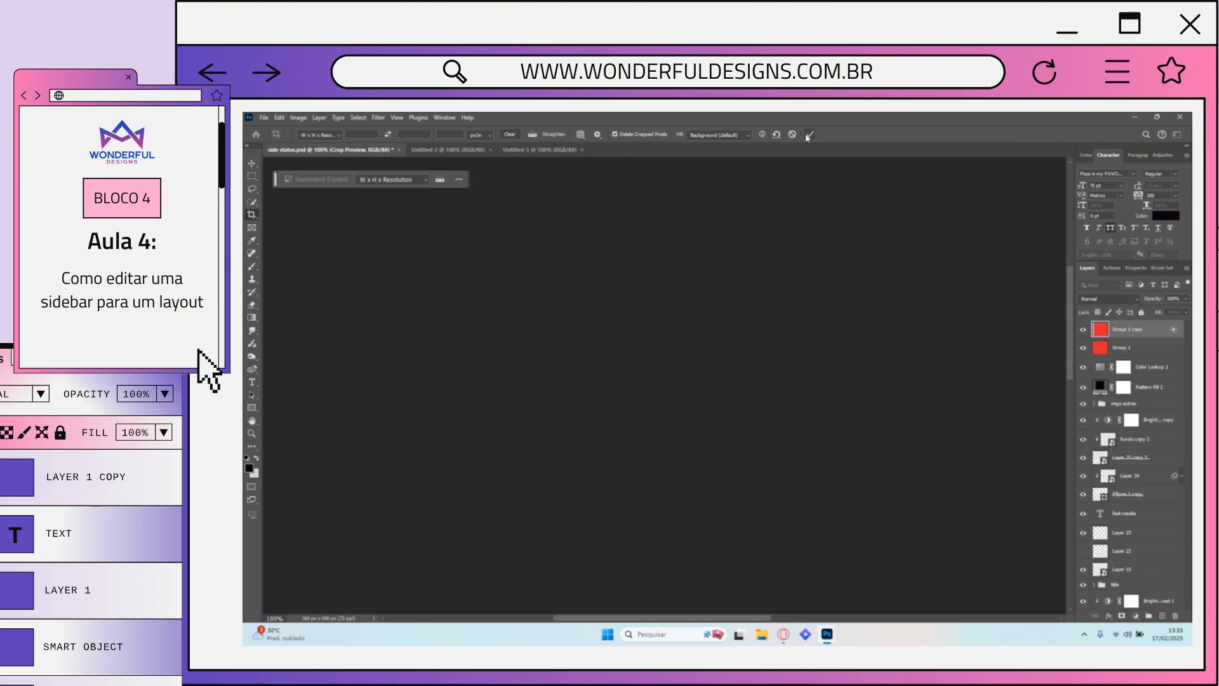
pyautogui.hotkey('ctrl', 'alt', 'shift', 's')
pyautogui.press('Return')
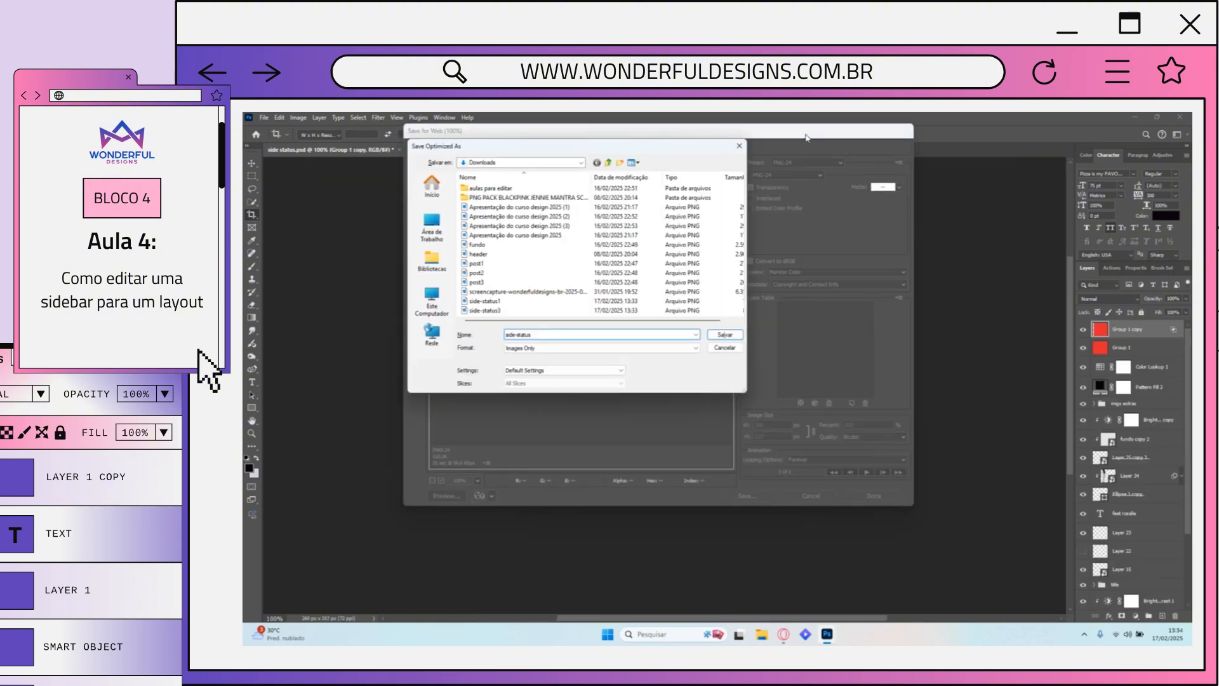
pyautogui.press('Return')
pyautogui.hotkey('ctrl', 'z')
pyautogui.scroll(-3, 662, 337)
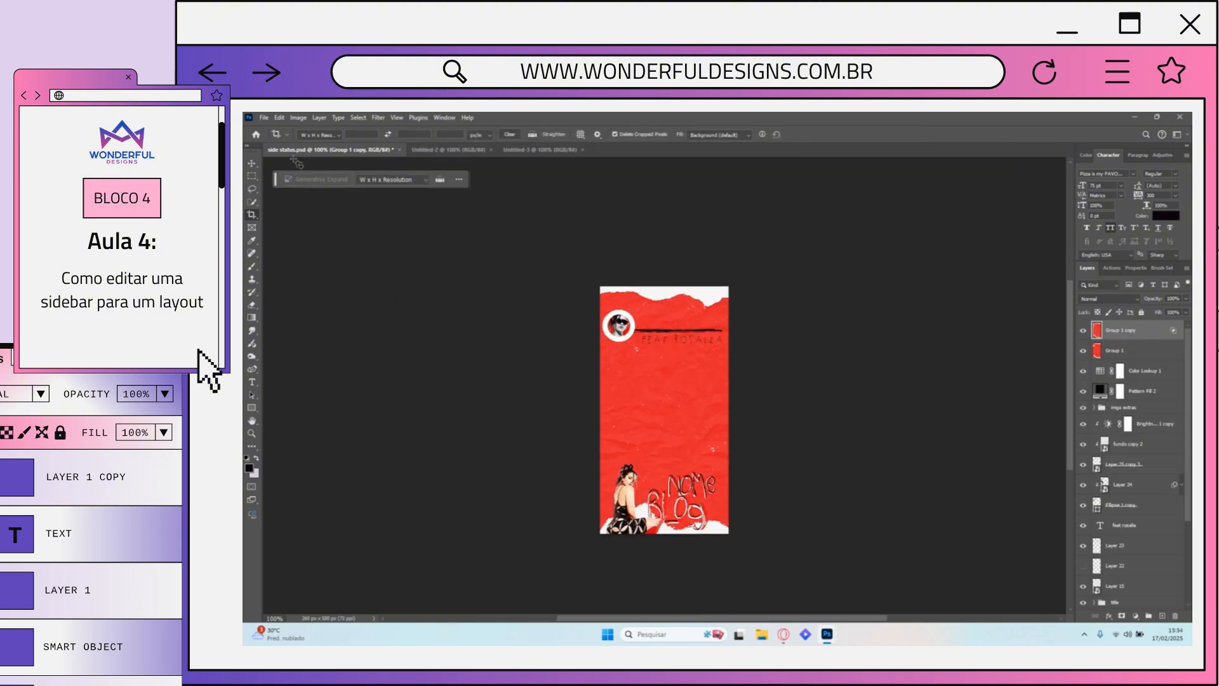
pyautogui.click(253, 164)
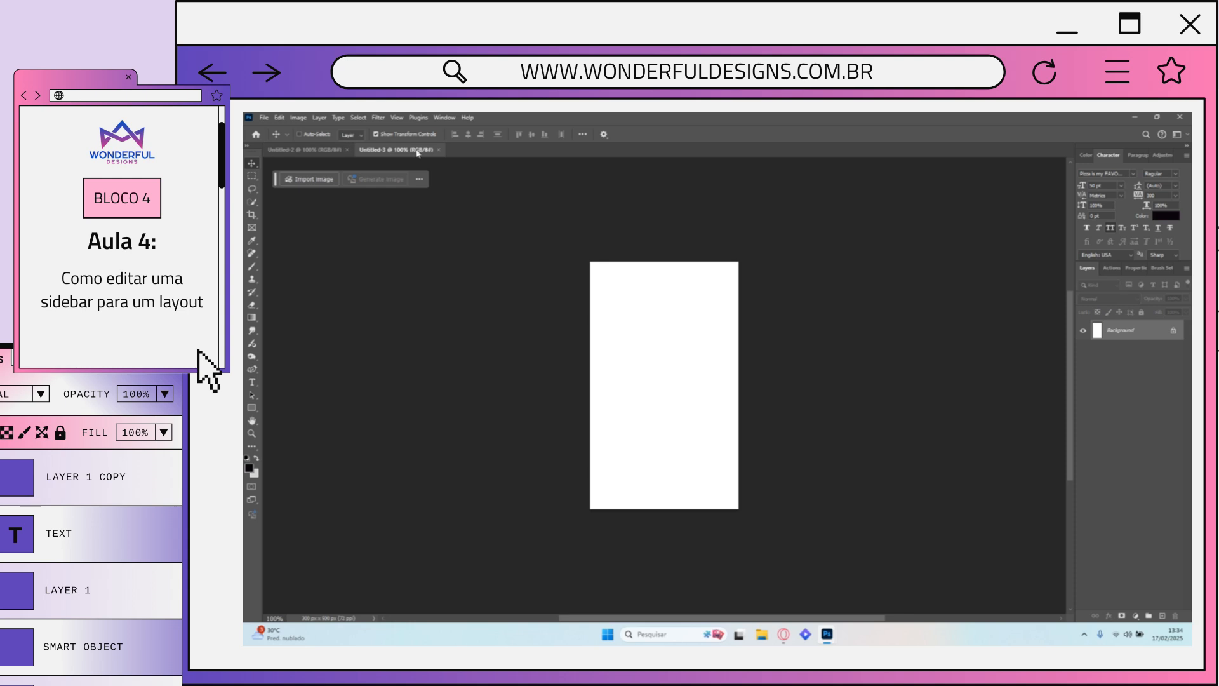
pyautogui.click(298, 151)
pyautogui.click(368, 154)
pyautogui.click(301, 153)
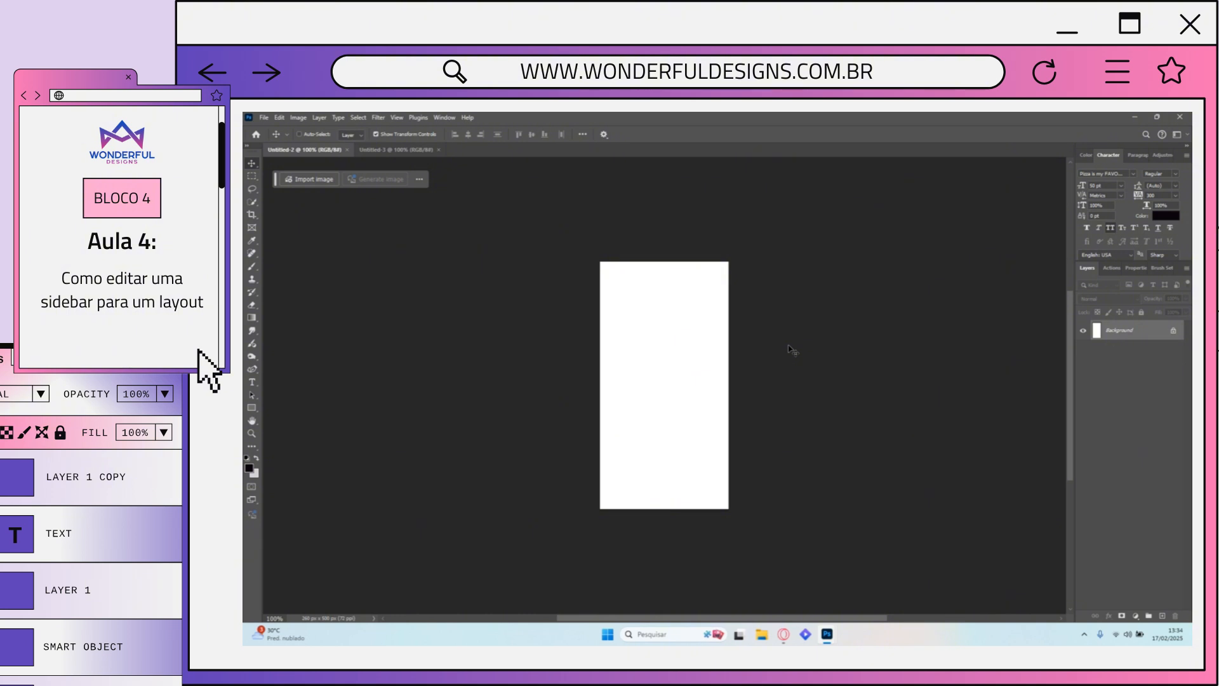
pyautogui.click(362, 151)
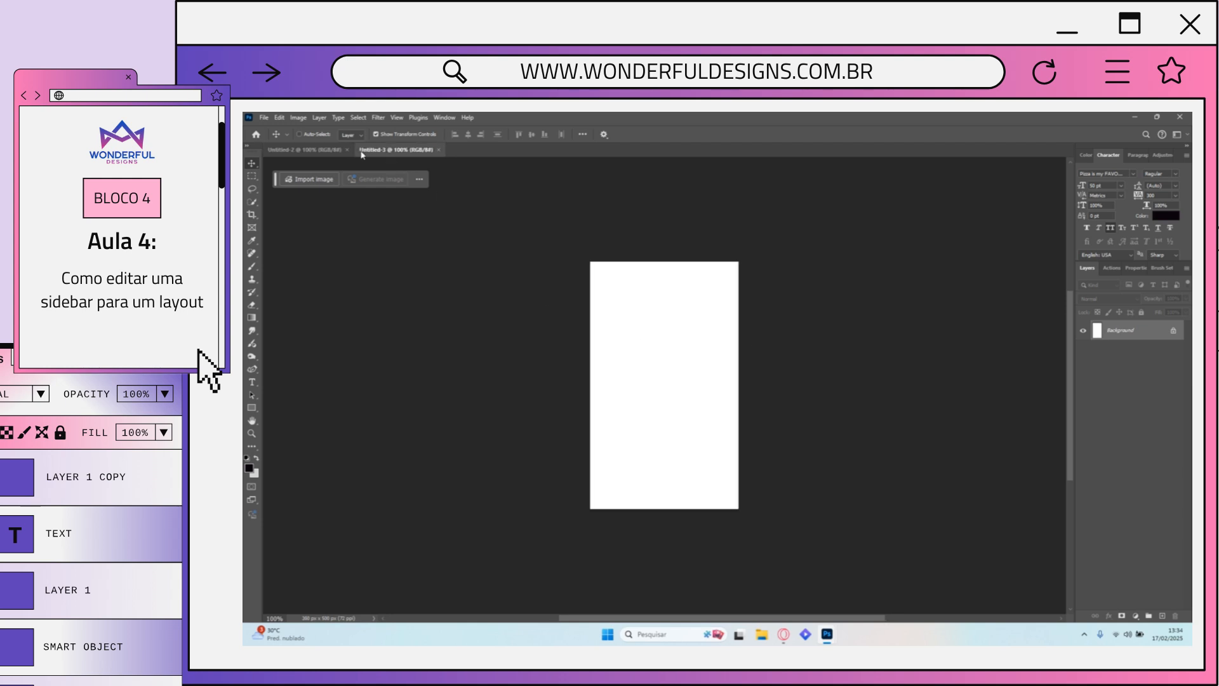
pyautogui.click(312, 153)
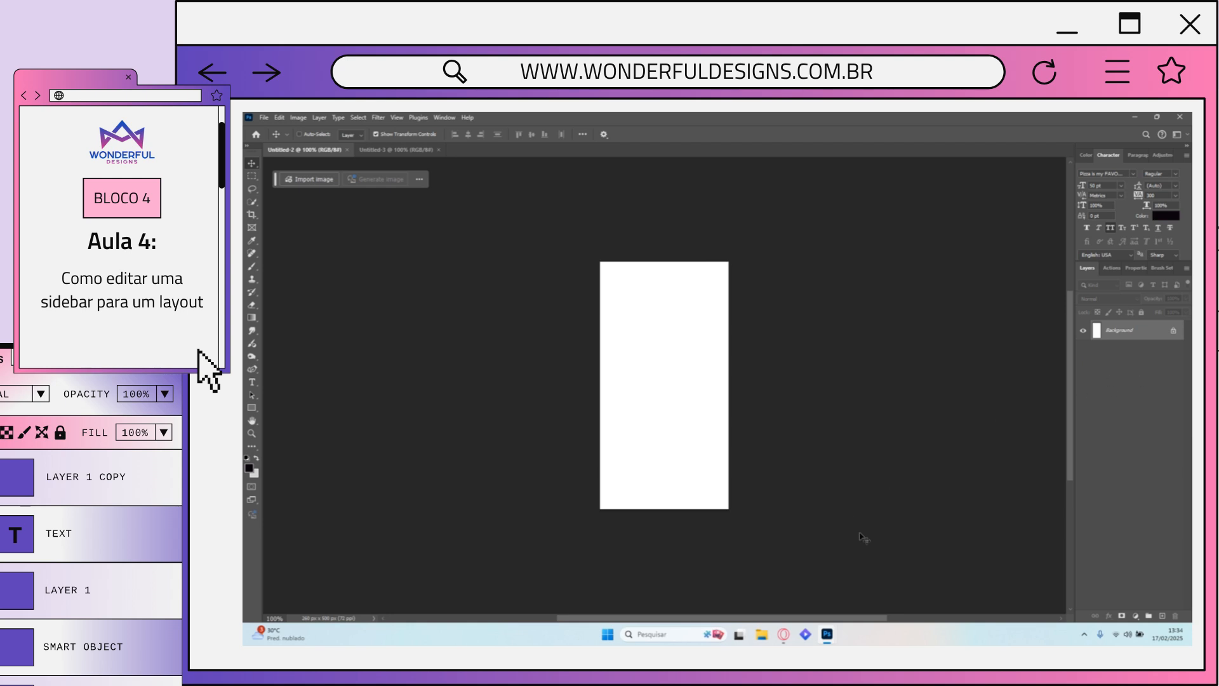
# Step: Copy the dark rectangle and its clipped Pattern Fill 1 layer from post.psd into Untitled-2, and minimize post.psd
pyautogui.moveTo(827, 634)
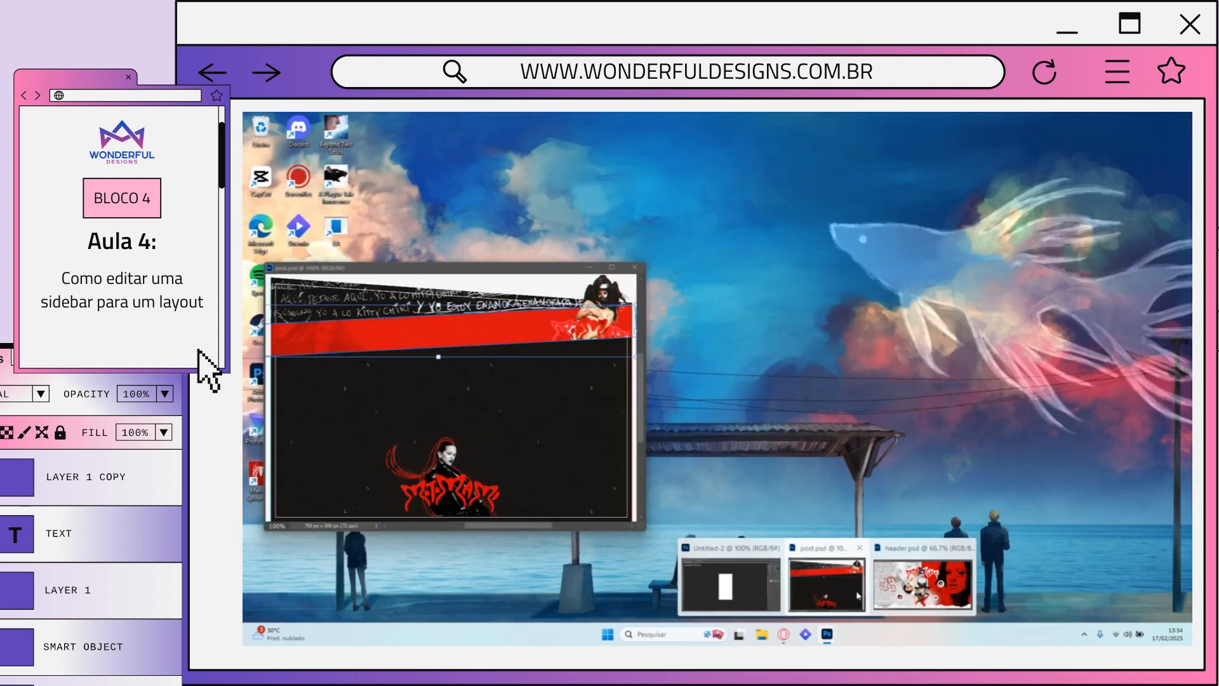
pyautogui.click(845, 592)
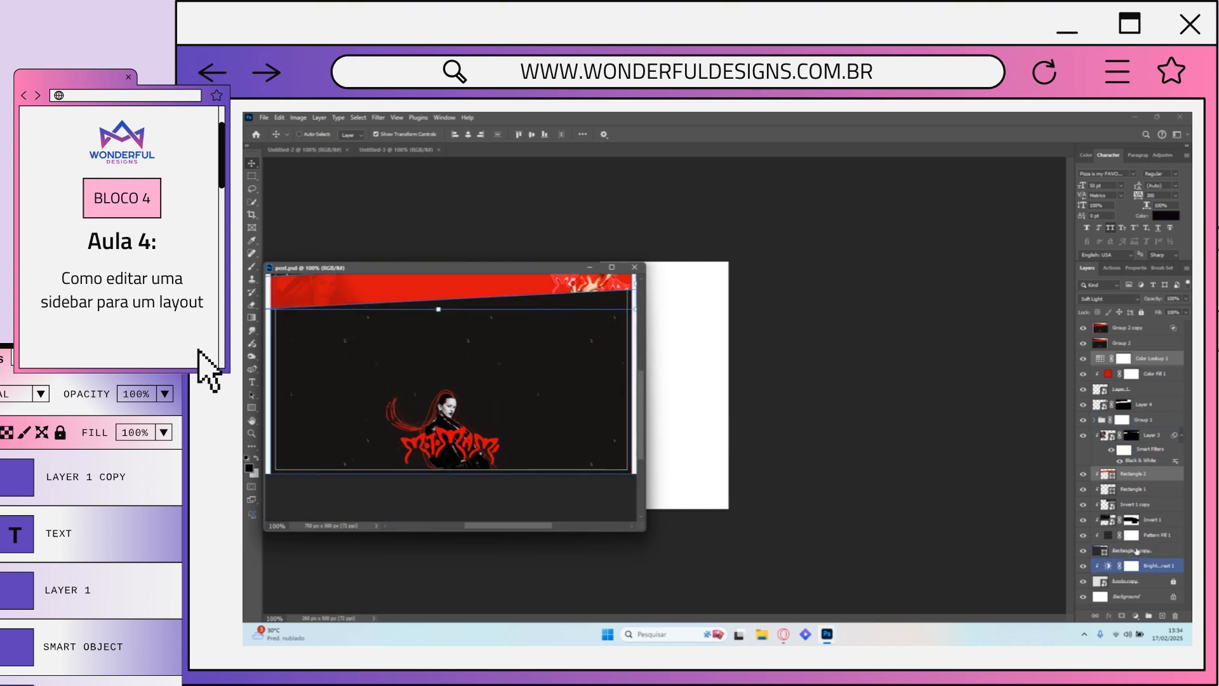
pyautogui.click(1155, 536)
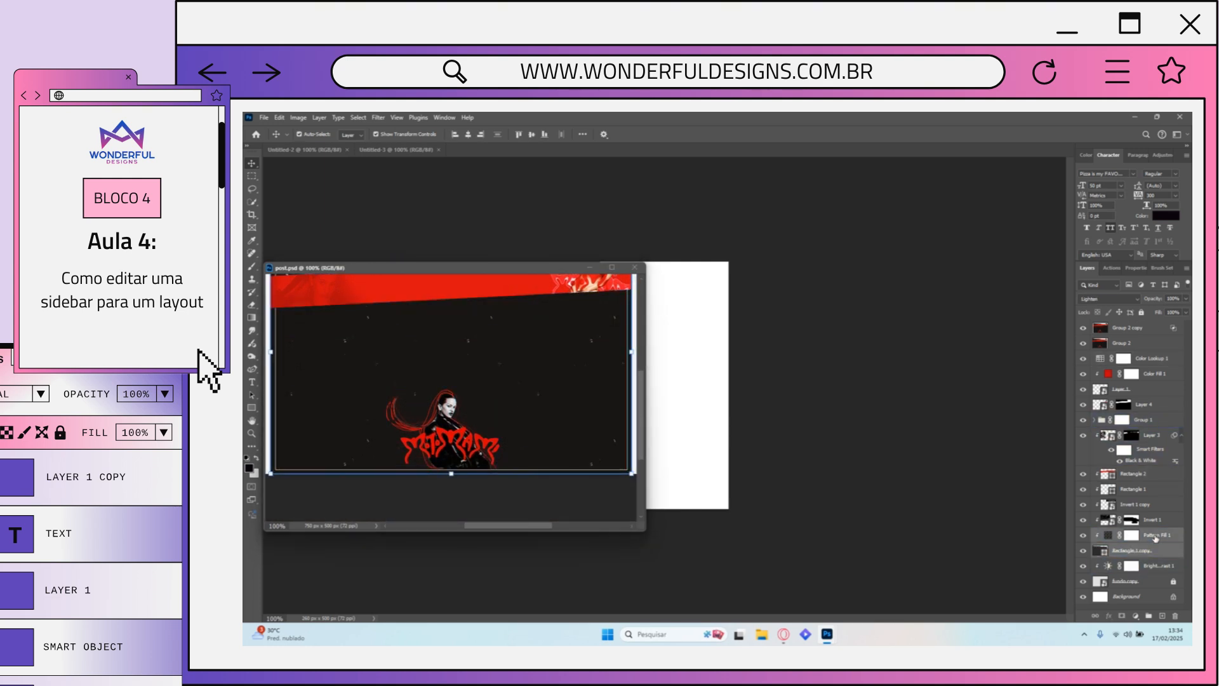
pyautogui.moveTo(1128, 584); pyautogui.dragTo(735, 320)
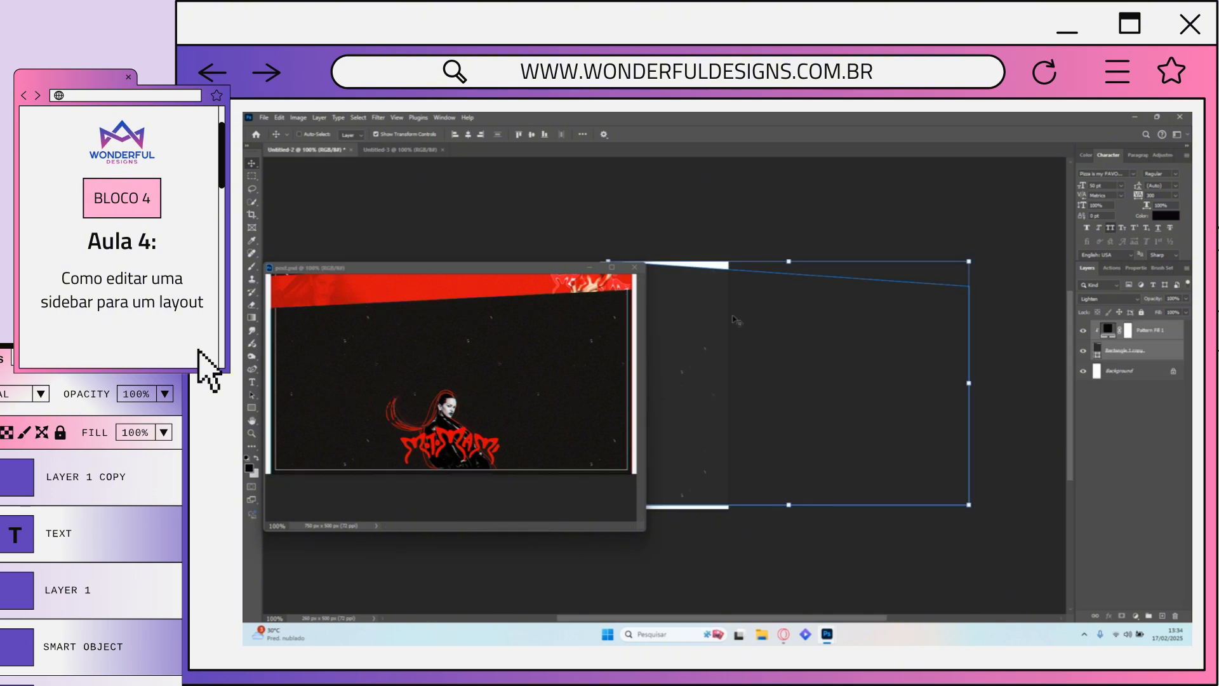
pyautogui.click(593, 267)
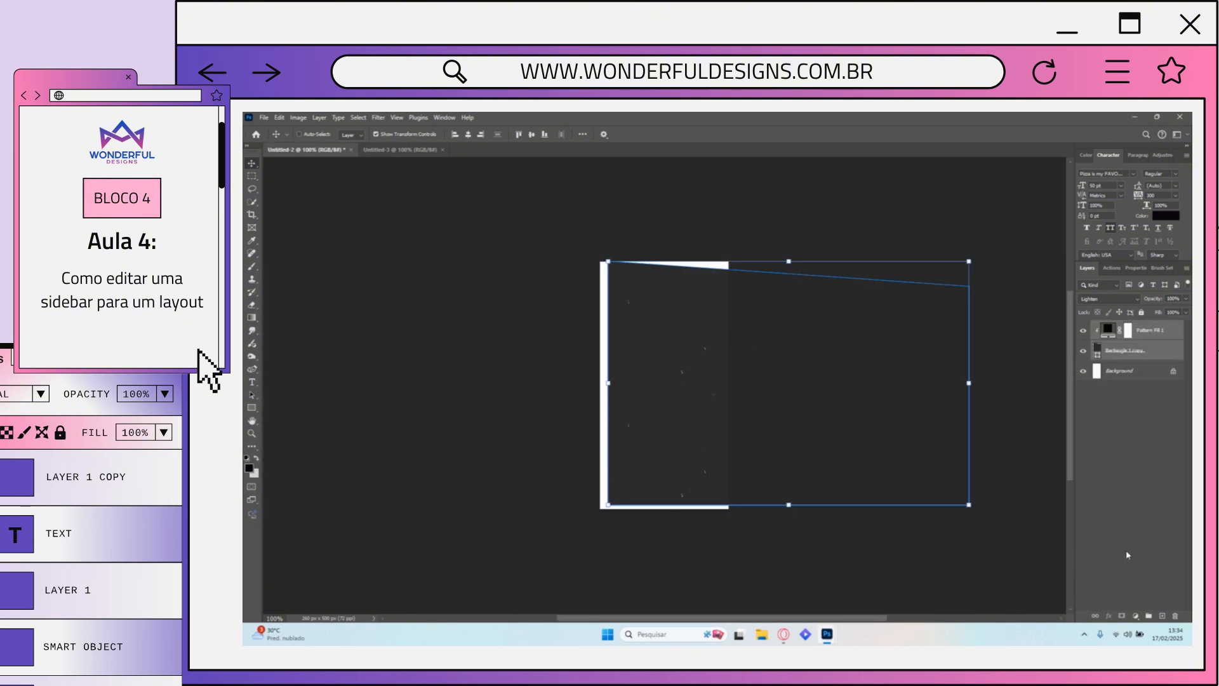
# Step: Move the copied dark rectangle left and stretch it vertically so it covers the whole Untitled-2 canvas
pyautogui.moveTo(919, 481); pyautogui.dragTo(834, 459)
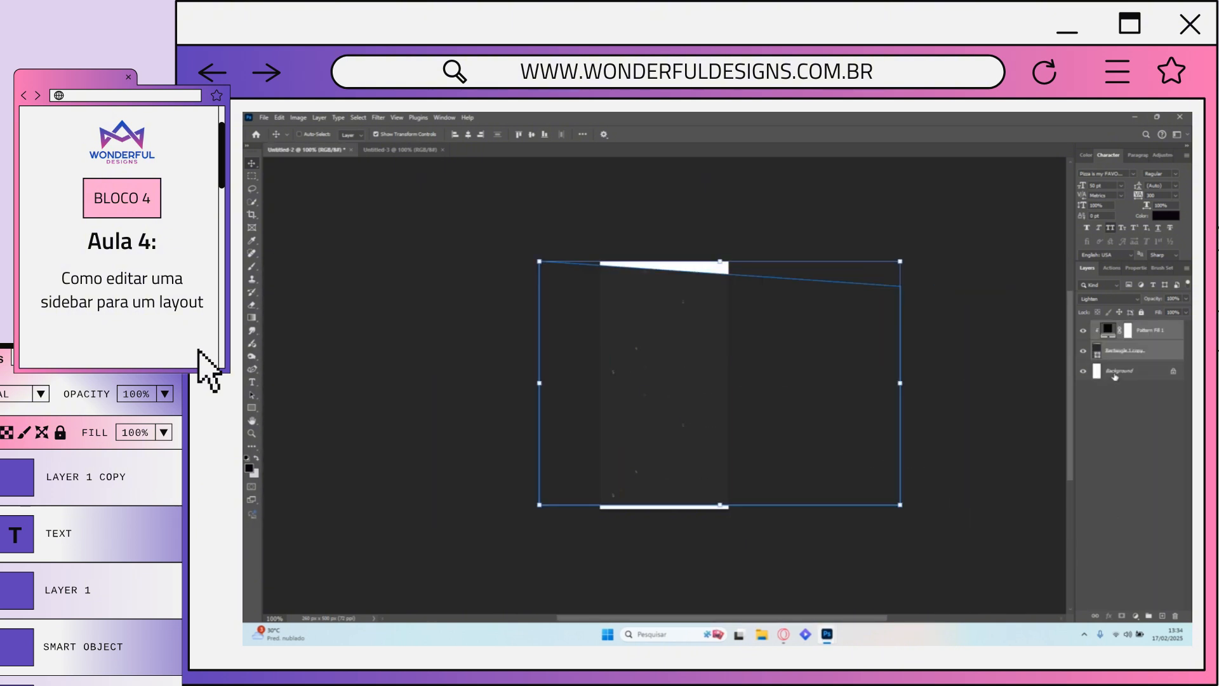
pyautogui.click(1125, 351)
pyautogui.moveTo(721, 261); pyautogui.dragTo(722, 238)
pyautogui.moveTo(720, 505); pyautogui.dragTo(720, 515)
pyautogui.click(734, 135)
# Step: Copy the Color Lookup 1 adjustment from post.psd into Untitled-2 and stack it above Pattern Fill 1, clipped to the dark rectangle
pyautogui.click(826, 635)
pyautogui.click(1137, 520)
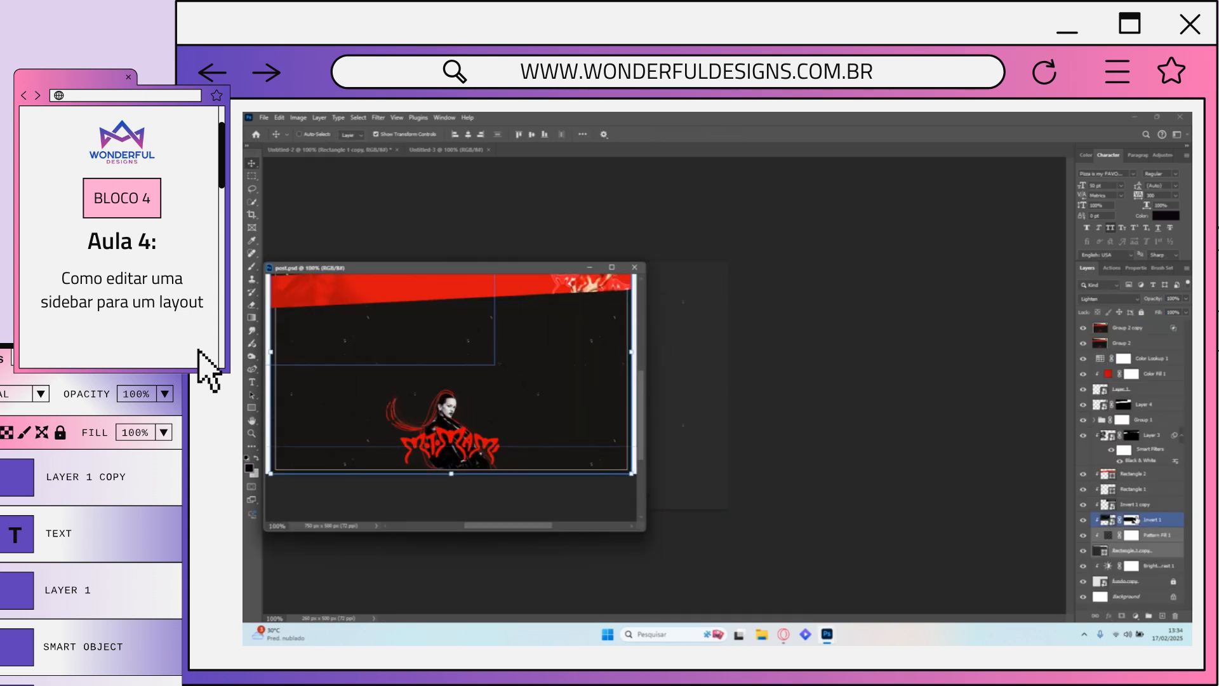
pyautogui.click(1149, 359)
pyautogui.moveTo(839, 362); pyautogui.dragTo(705, 371)
pyautogui.moveTo(1151, 350); pyautogui.dragTo(1145, 328)
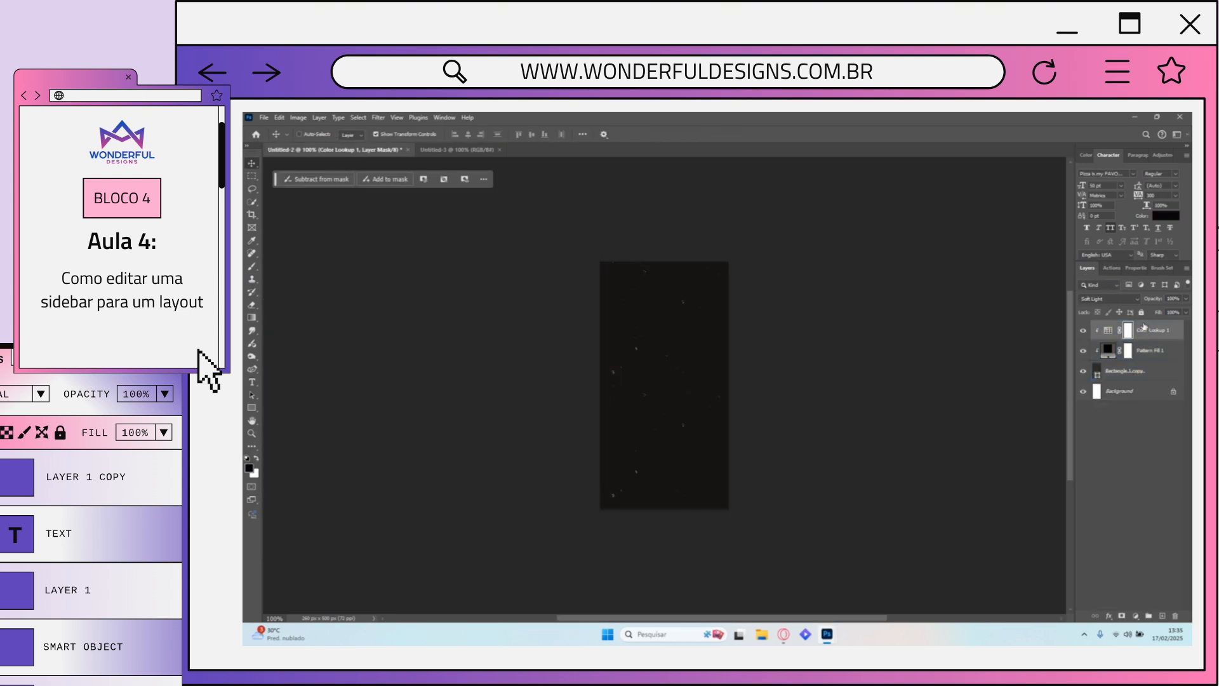
# Step: Minimize post.psd again and add two new empty layers above the Color Lookup 1 adjustment in Untitled-2
pyautogui.click(1162, 615)
pyautogui.hotkey('alt', 'Tab')
pyautogui.click(608, 264)
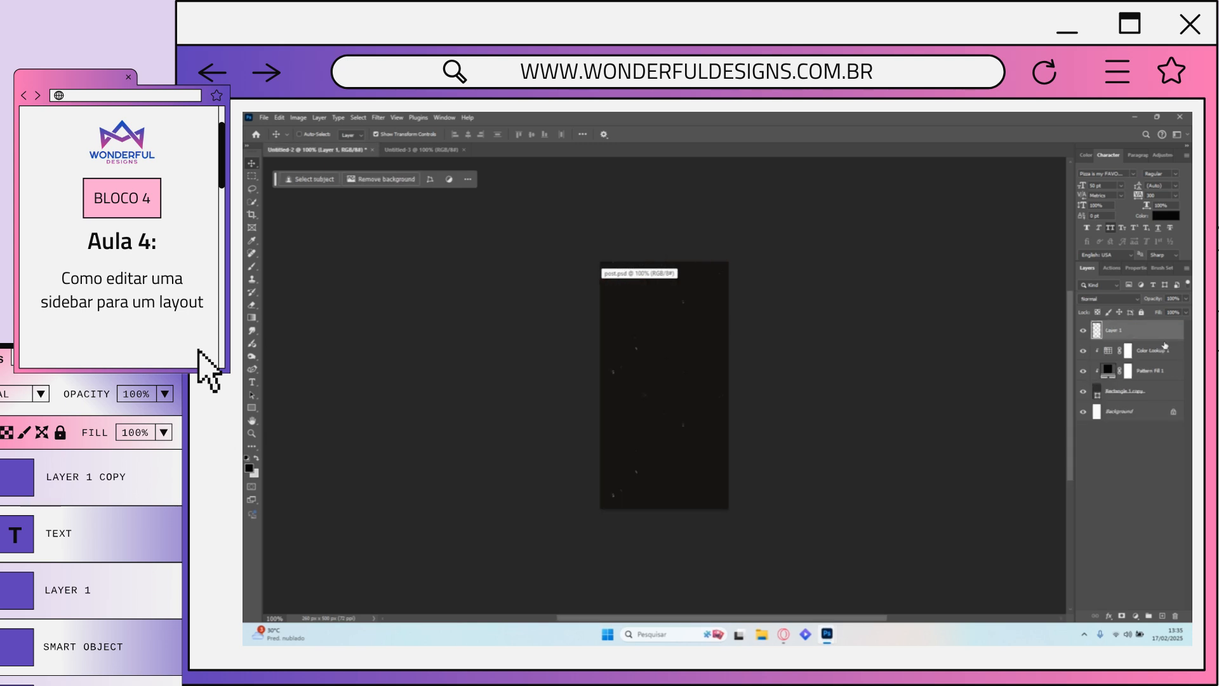
pyautogui.click(1127, 393)
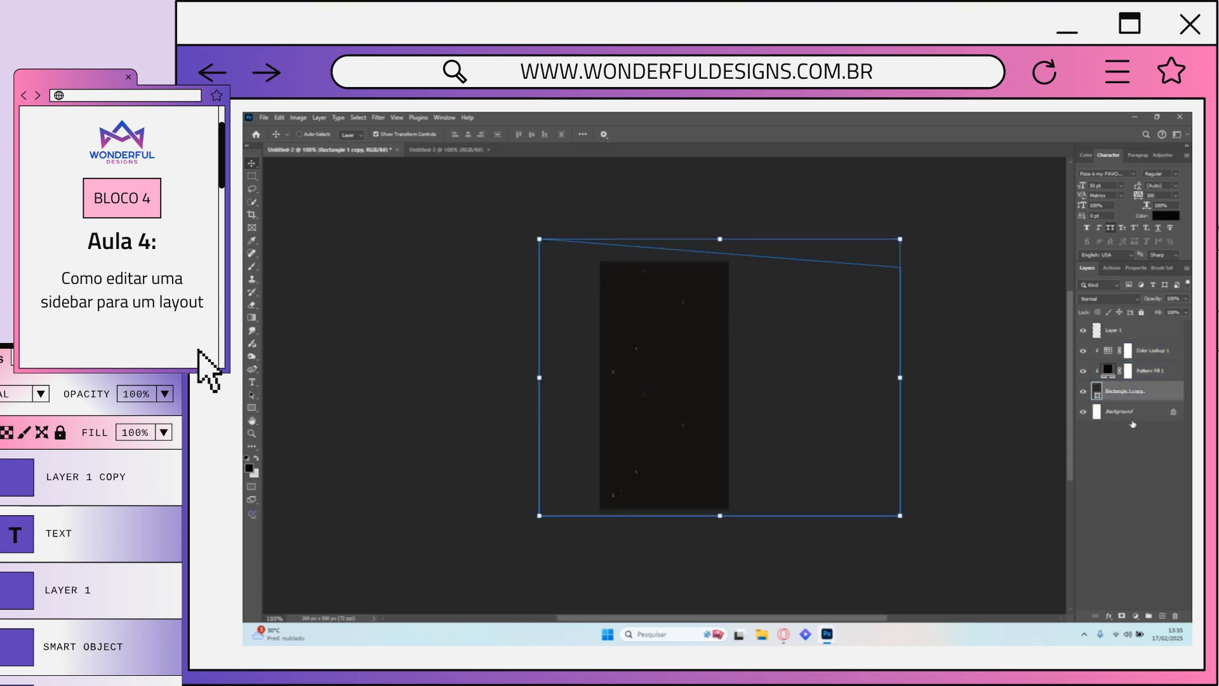
pyautogui.click(1151, 350)
pyautogui.click(1163, 615)
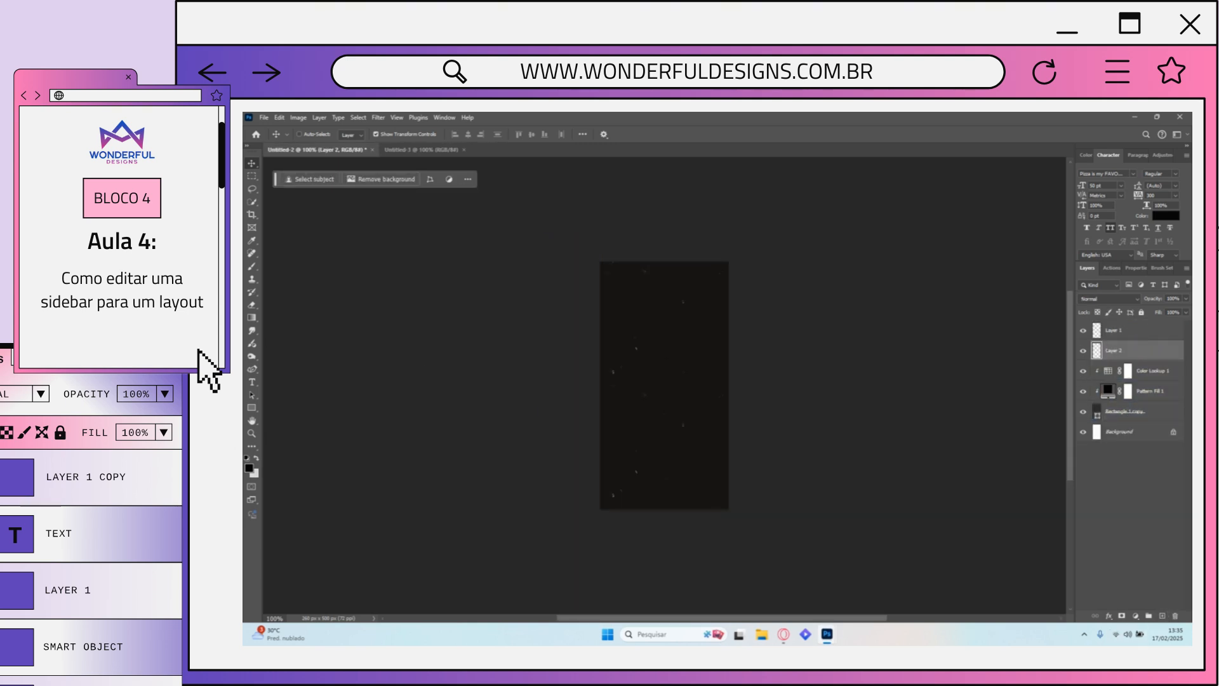
# Step: Draw a red rectangle without stroke, centre it on the canvas, and stretch it to leave only a narrow margin around it
pyautogui.click(352, 134)
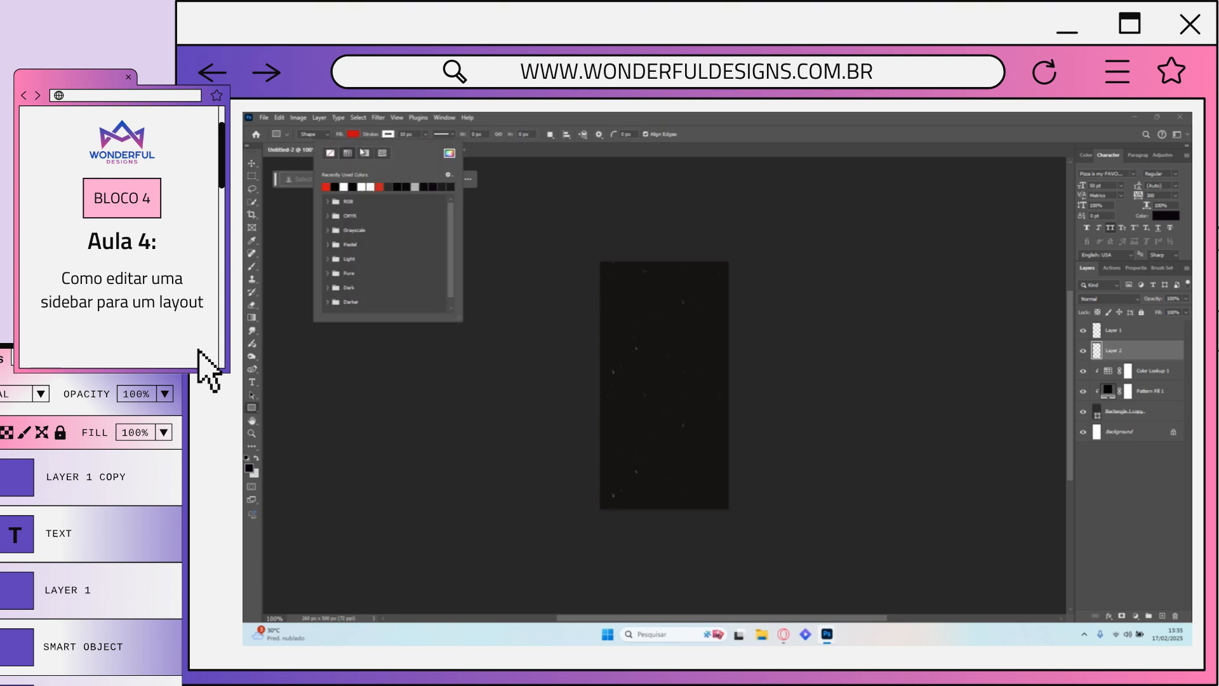
pyautogui.click(664, 367)
pyautogui.click(725, 329)
pyautogui.press('v')
pyautogui.moveTo(692, 390); pyautogui.dragTo(637, 292)
pyautogui.moveTo(659, 319); pyautogui.dragTo(728, 309)
pyautogui.moveTo(668, 311); pyautogui.dragTo(663, 327)
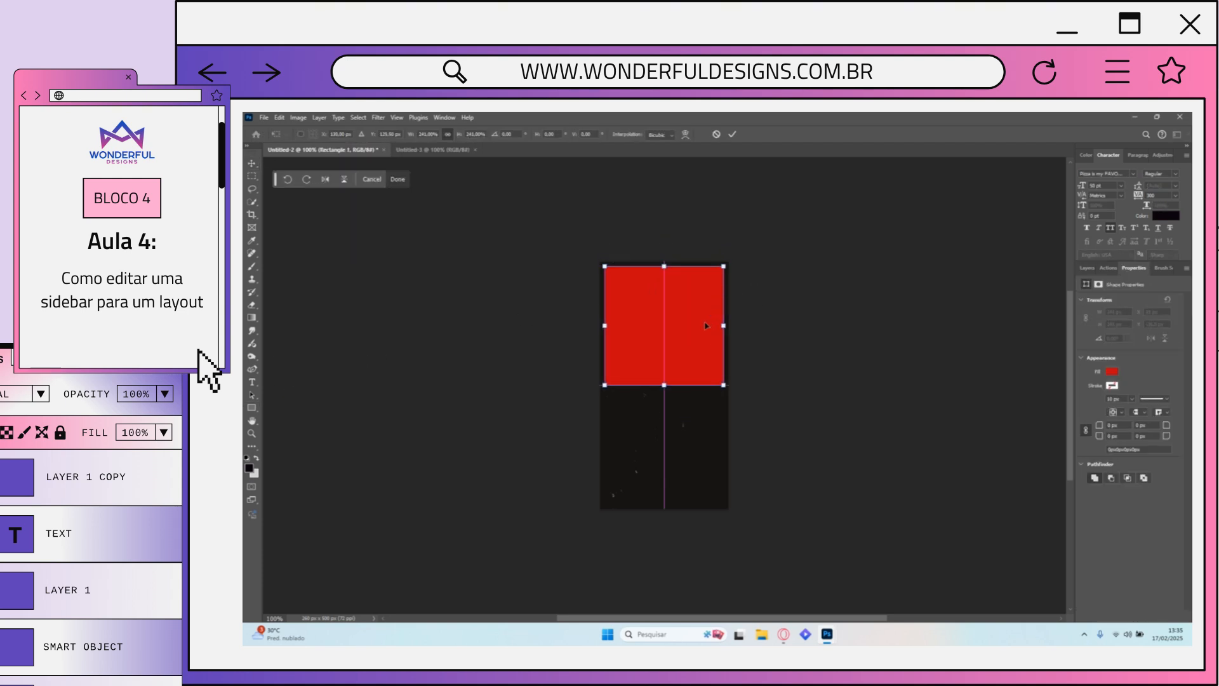
pyautogui.moveTo(664, 385); pyautogui.dragTo(661, 503)
pyautogui.press('Return')
# Step: Run the Sketch Medium action on the red rectangle to turn it into a hand-drawn white frame
pyautogui.click(1105, 268)
pyautogui.click(1095, 292)
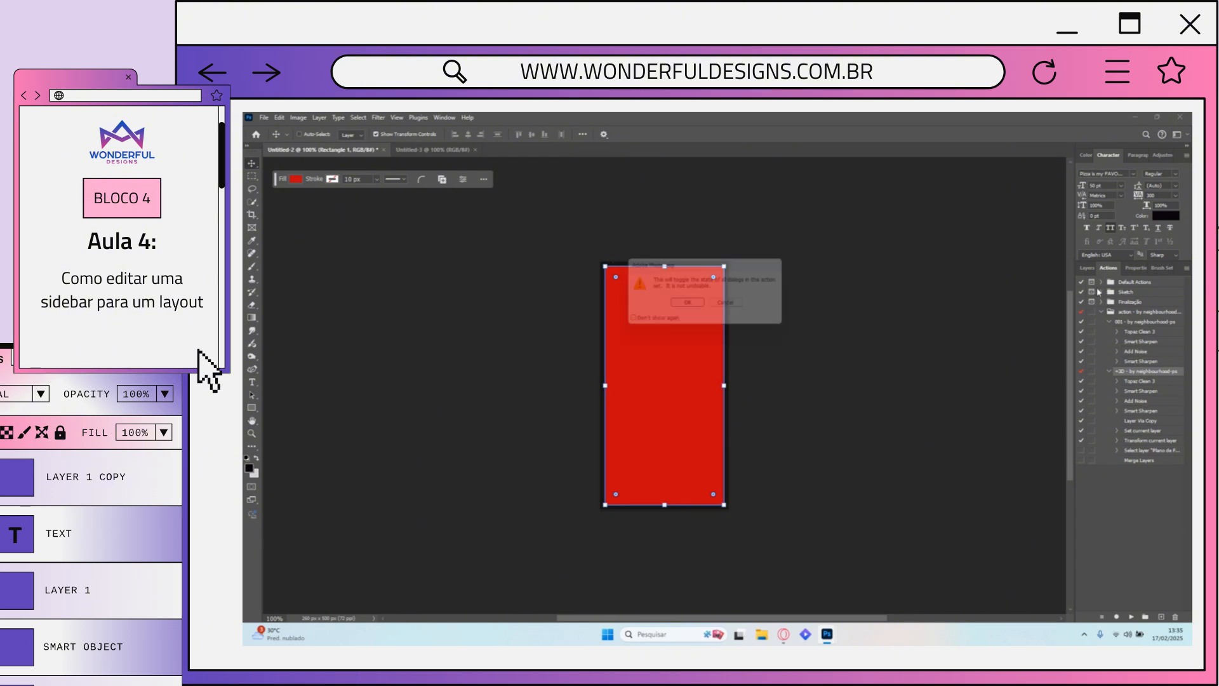
pyautogui.click(732, 305)
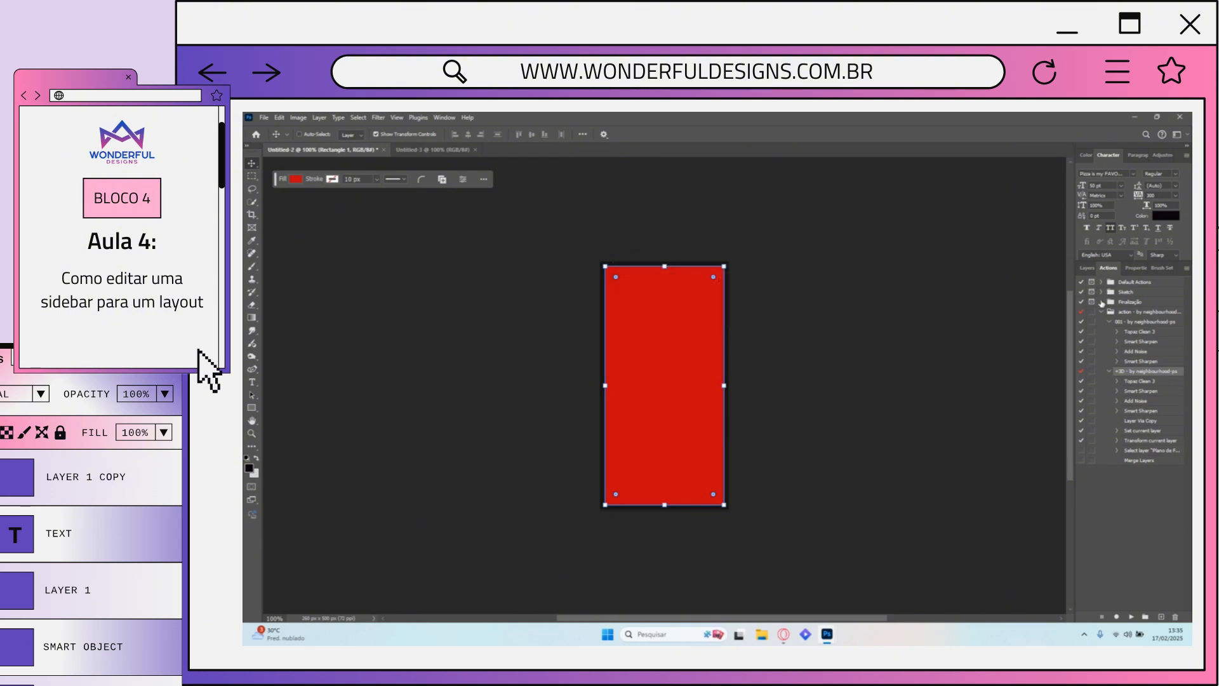
pyautogui.click(1102, 293)
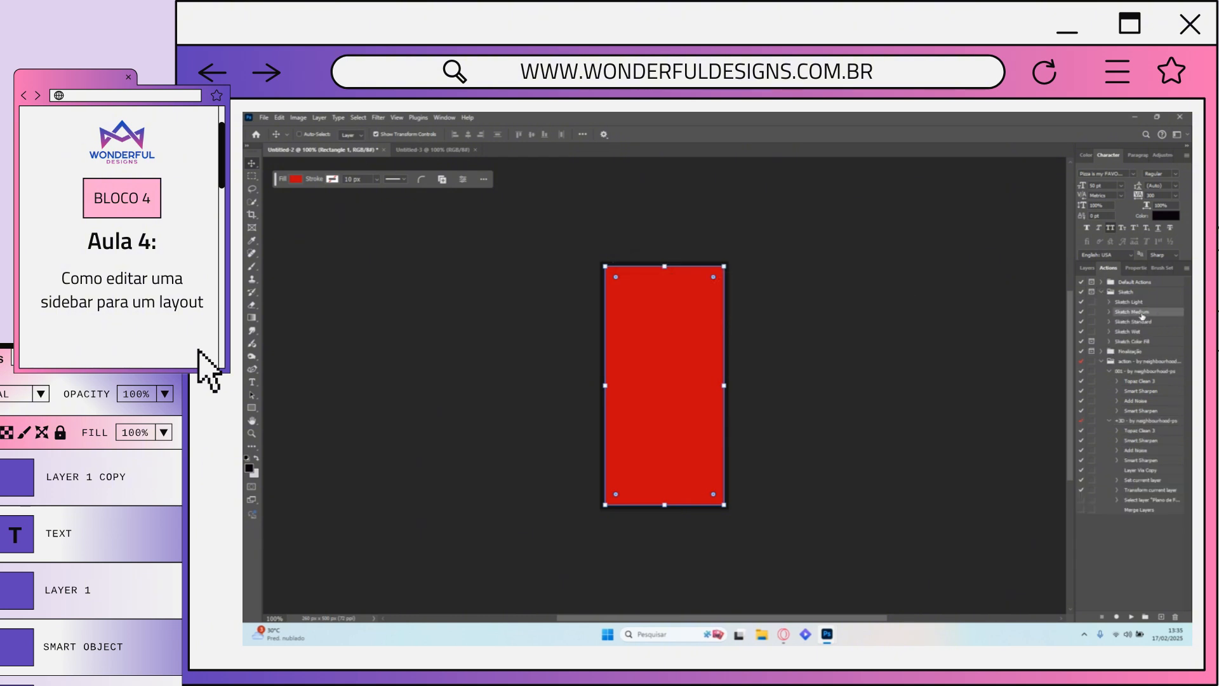
pyautogui.click(1133, 618)
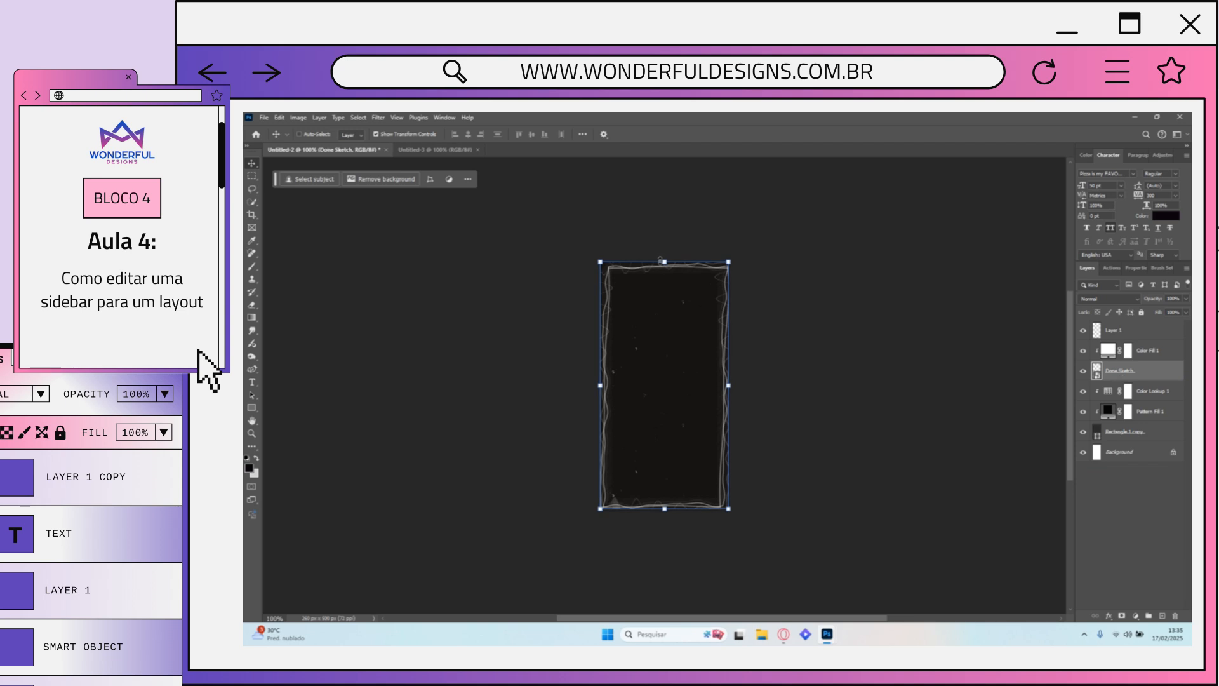
# Step: Enlarge the Done Sketch frame slightly so its lines run along the canvas edges, and nudge it into place
pyautogui.hotkey('ctrl', 't')
pyautogui.moveTo(668, 296); pyautogui.dragTo(669, 288)
pyautogui.moveTo(728, 385); pyautogui.dragTo(735, 387)
pyautogui.moveTo(665, 253); pyautogui.dragTo(665, 257)
pyautogui.moveTo(664, 517); pyautogui.dragTo(662, 521)
pyautogui.moveTo(734, 257); pyautogui.dragTo(732, 259)
pyautogui.moveTo(732, 387); pyautogui.dragTo(734, 386)
pyautogui.press('Left')
pyautogui.press('Left')
pyautogui.press('Up')
pyautogui.press('Up')
pyautogui.press('Up')
pyautogui.press('Up')
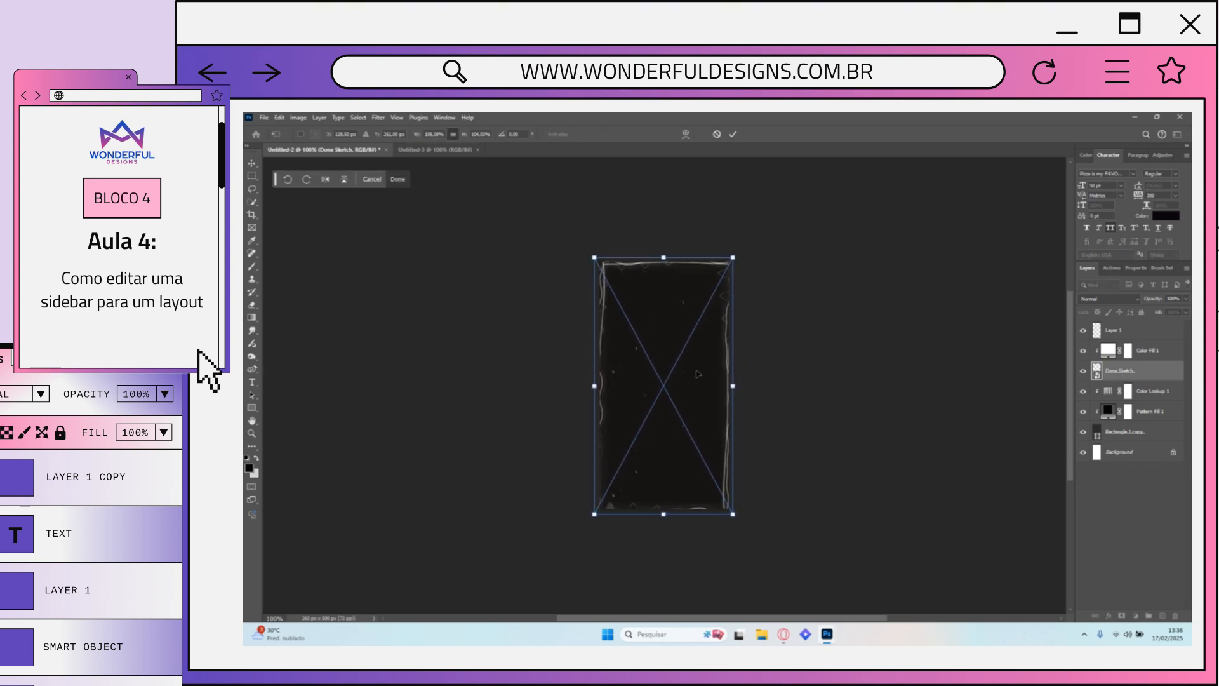
pyautogui.press('Return')
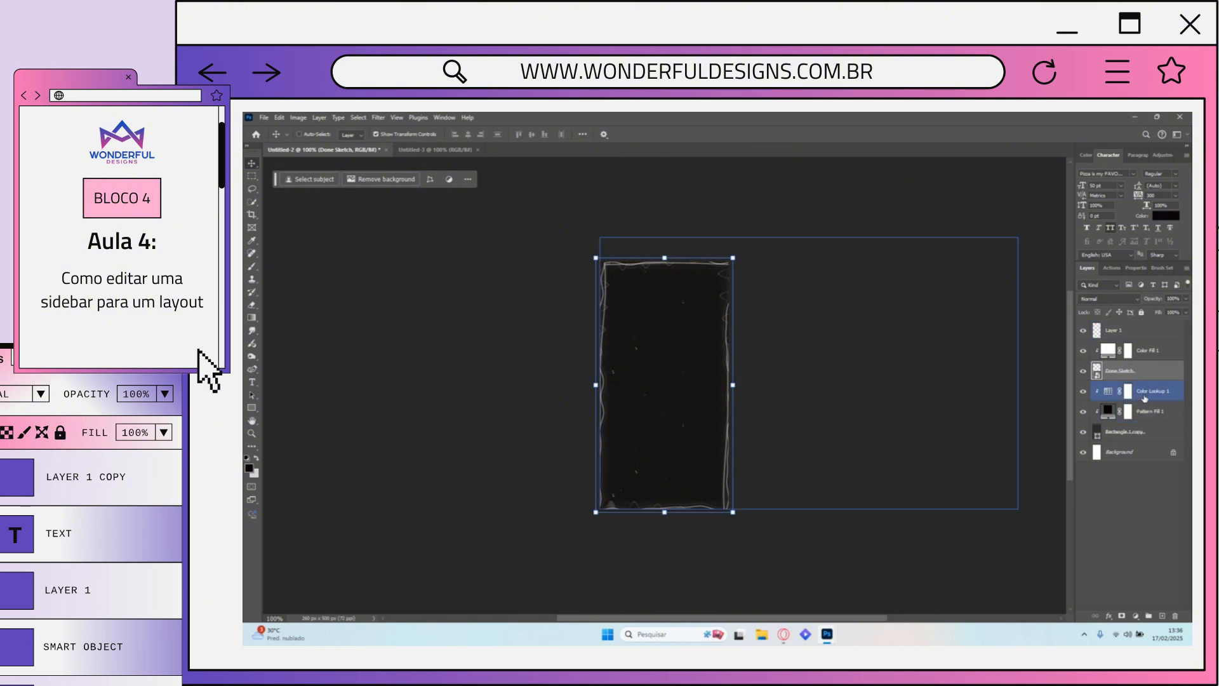
pyautogui.click(1137, 337)
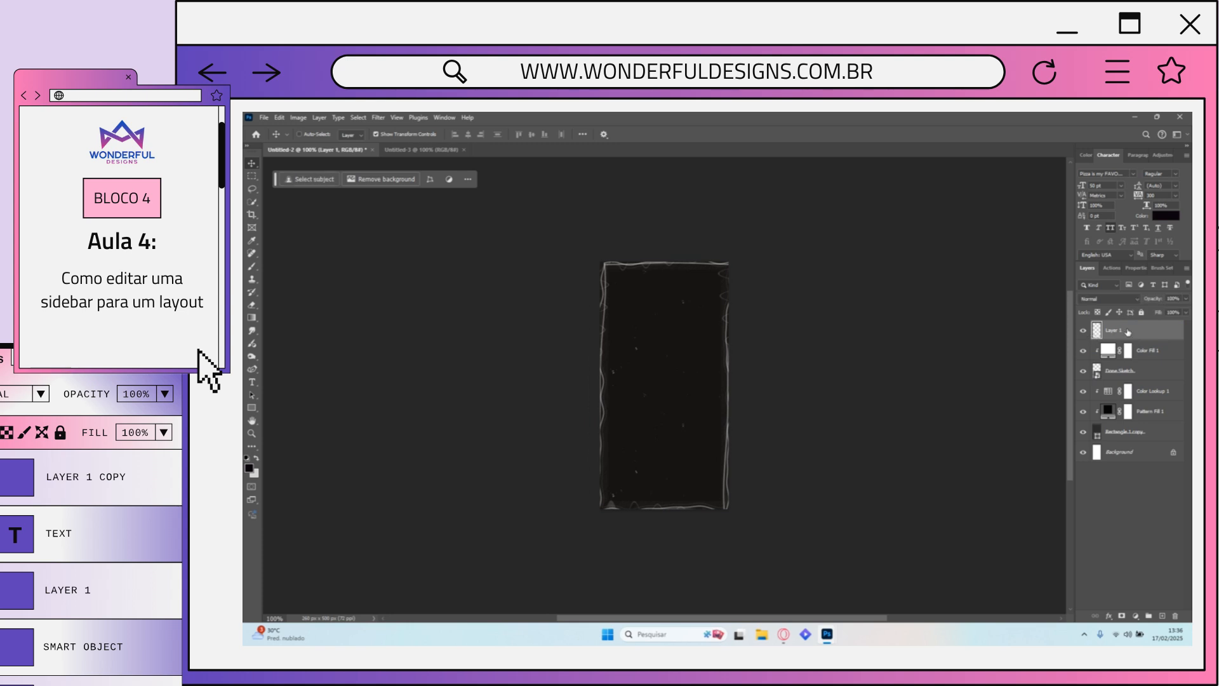
pyautogui.click(1156, 379)
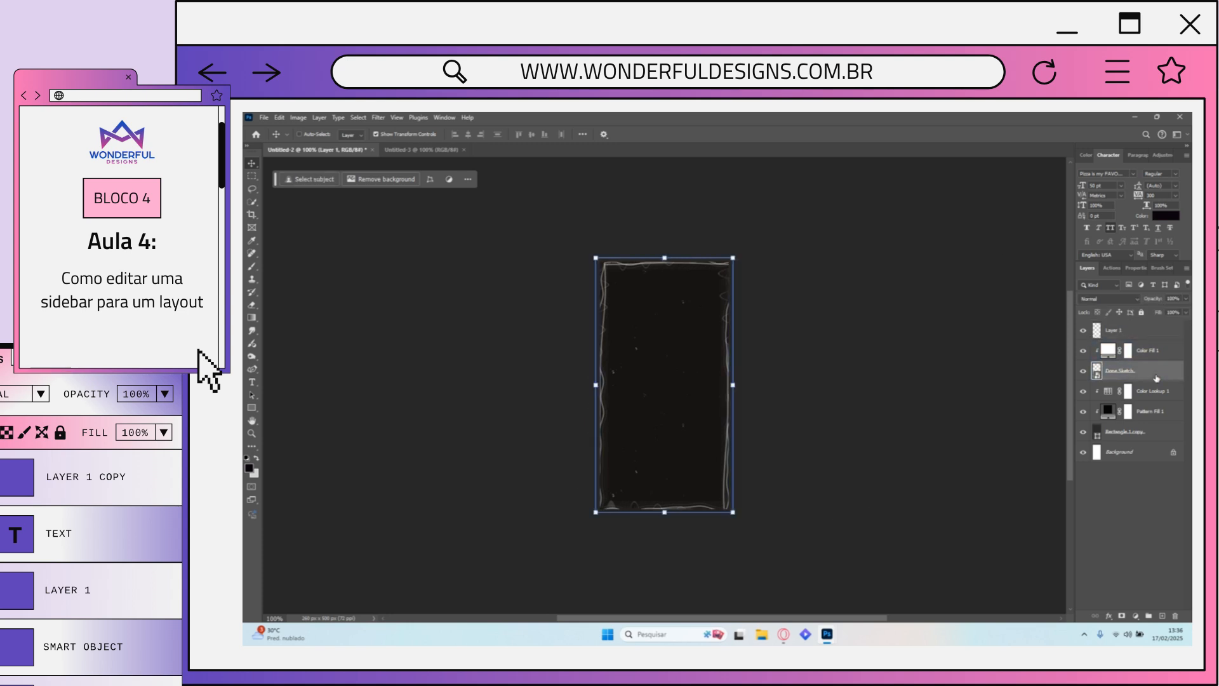
pyautogui.doubleClick(1109, 350)
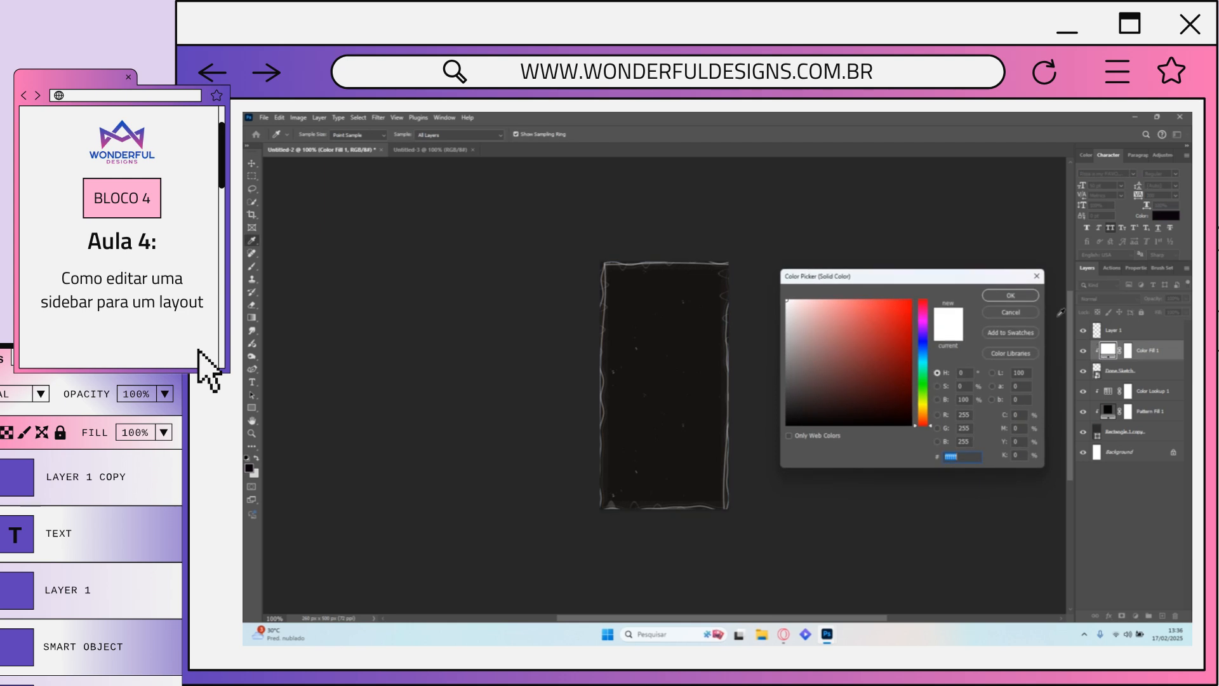
pyautogui.press('Escape')
pyautogui.doubleClick(1107, 351)
pyautogui.press('Escape')
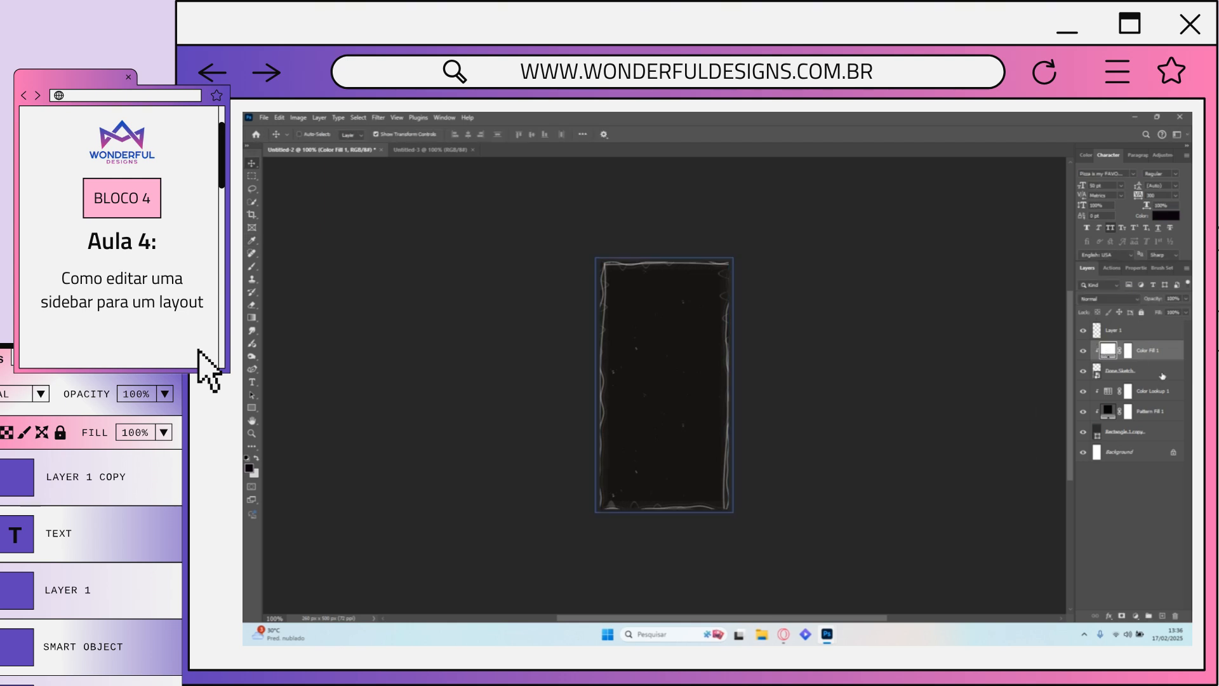
# Step: Move the Color Lookup 1 adjustment to the top of the layer stack and select Layer 1 beneath it
pyautogui.click(1169, 393)
pyautogui.moveTo(1164, 320); pyautogui.dragTo(1160, 326)
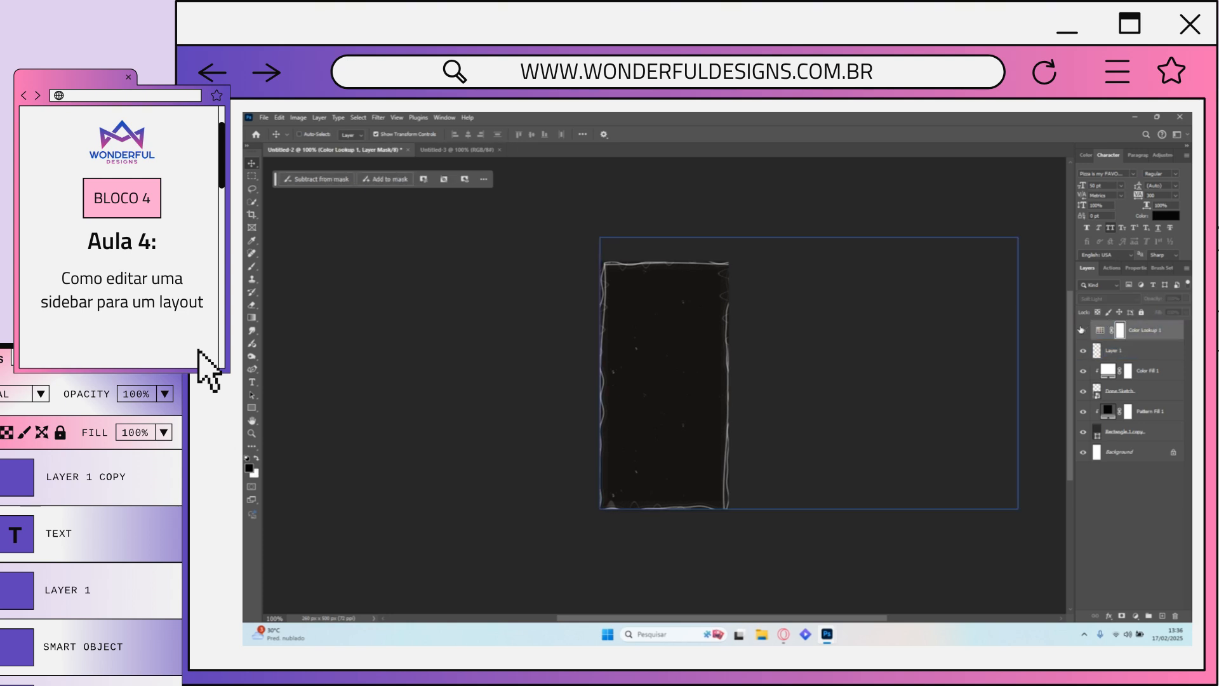
pyautogui.click(1119, 349)
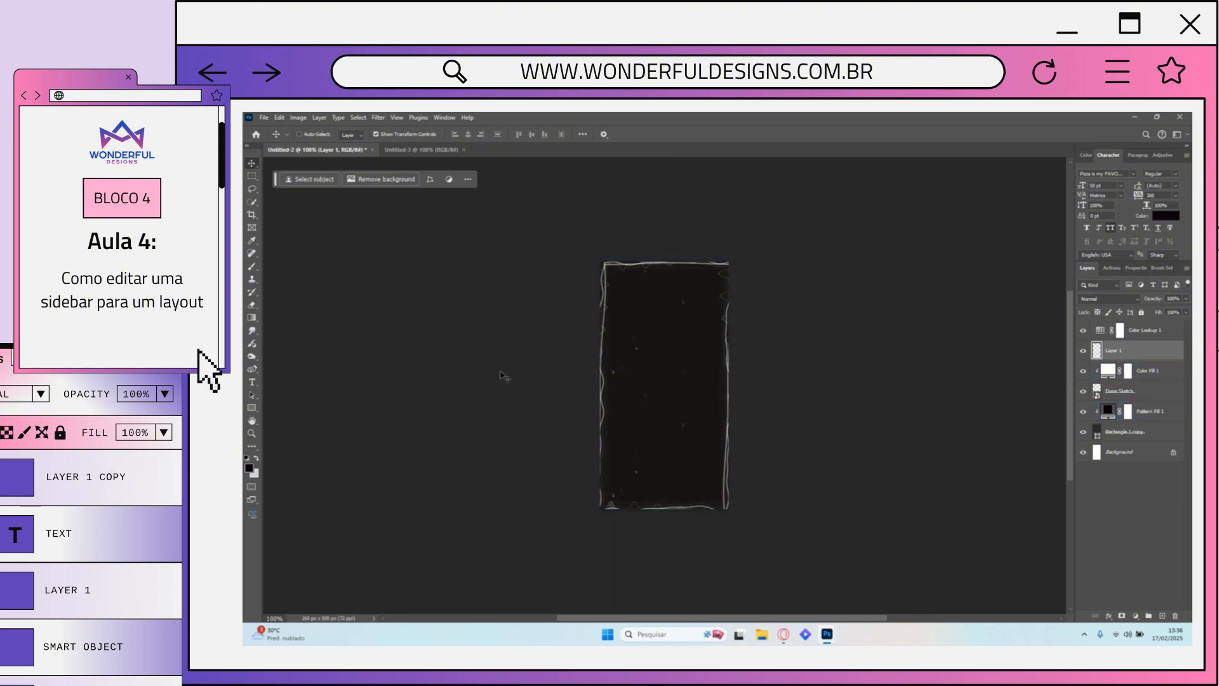
# Step: Copy the imgs extras group from header.psd into Untitled-2, above Layer 1
pyautogui.hotkey('alt', 'Tab')
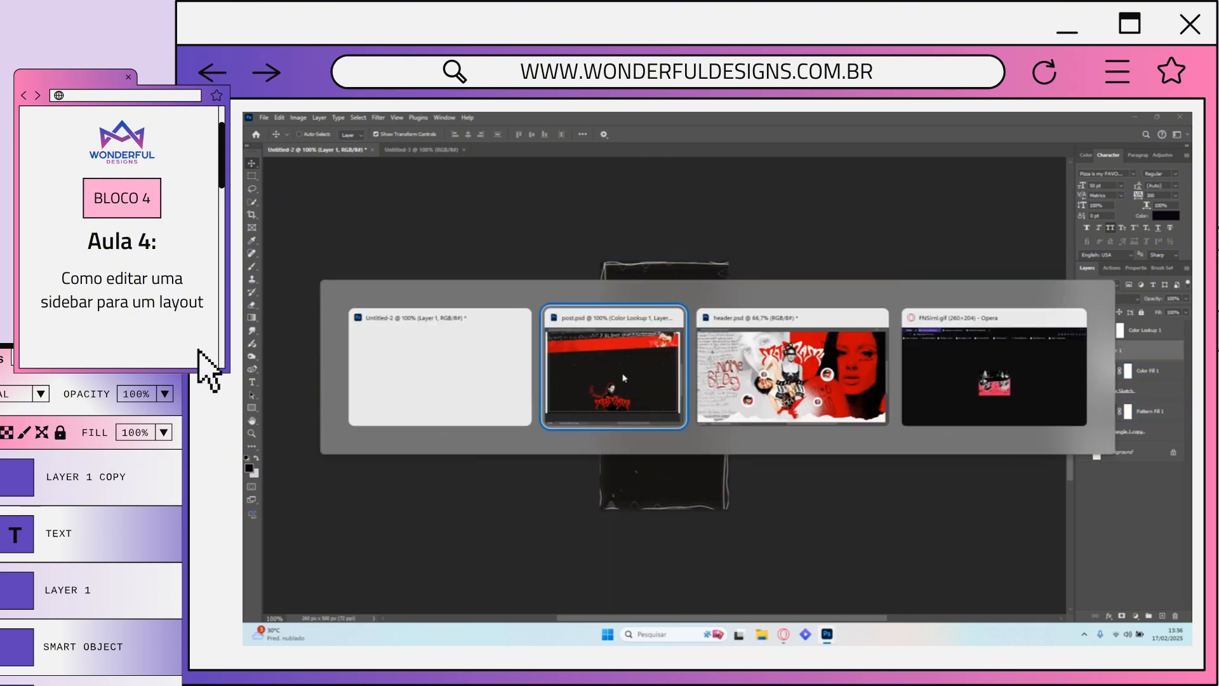
pyautogui.click(836, 390)
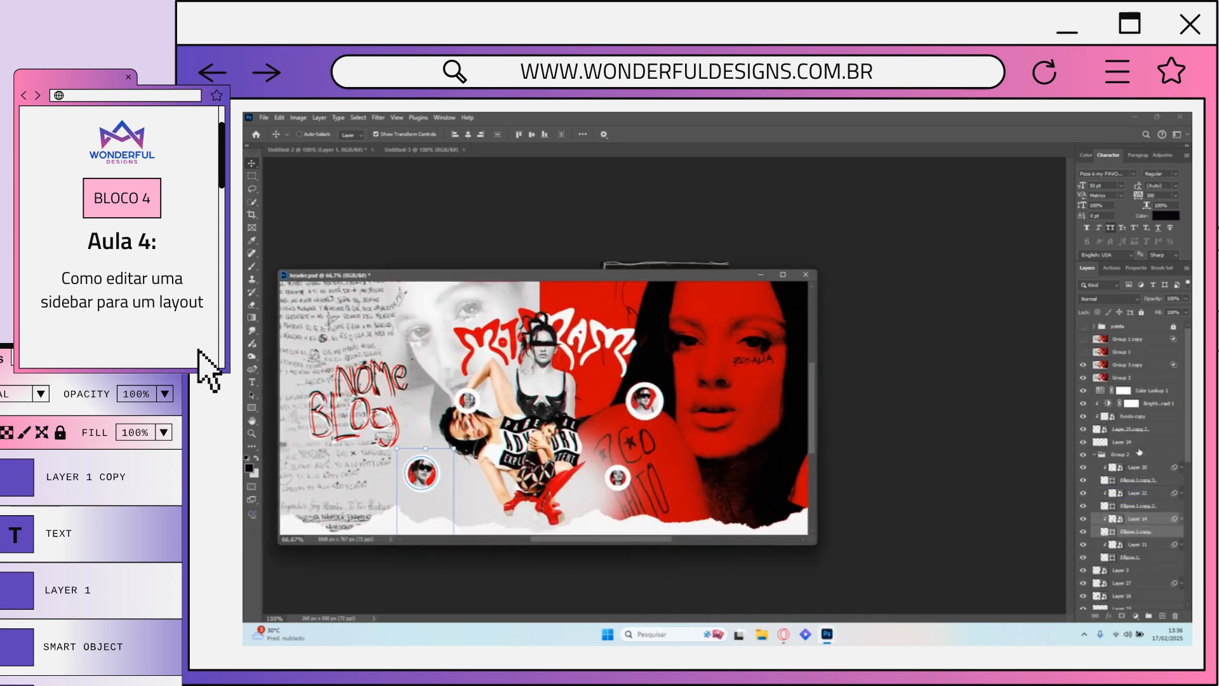
pyautogui.click(1094, 455)
pyautogui.scroll(-5, 1190, 472)
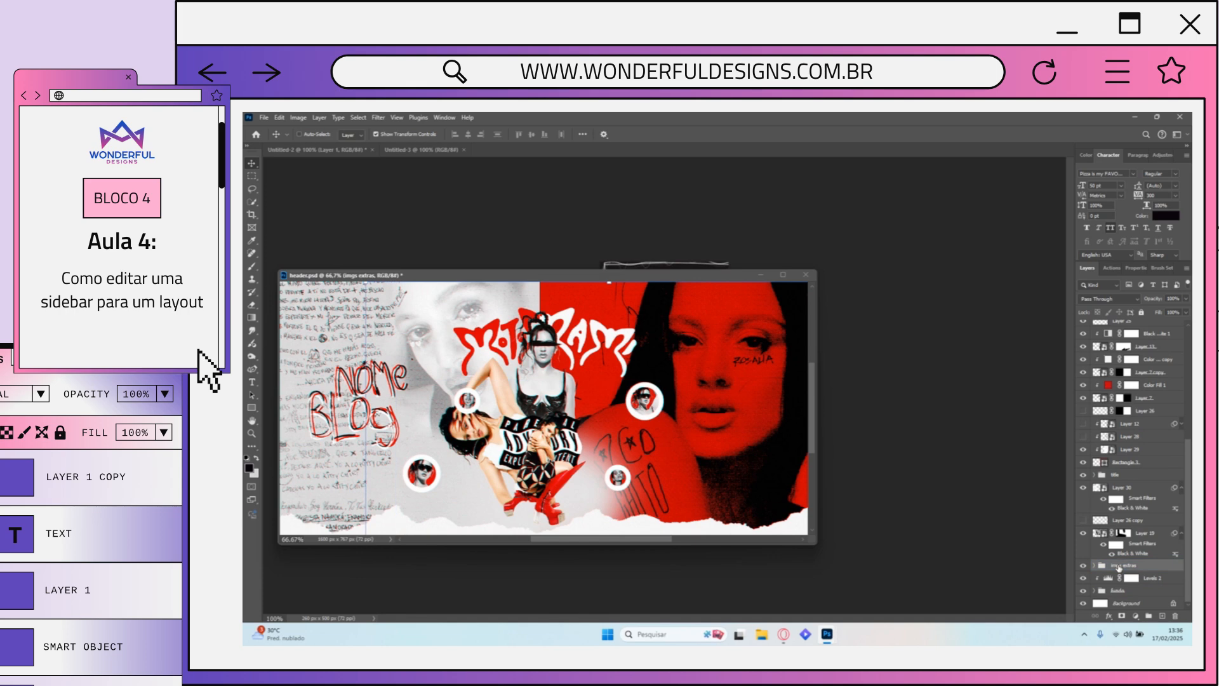
pyautogui.click(1118, 589)
pyautogui.moveTo(1116, 569); pyautogui.dragTo(939, 381)
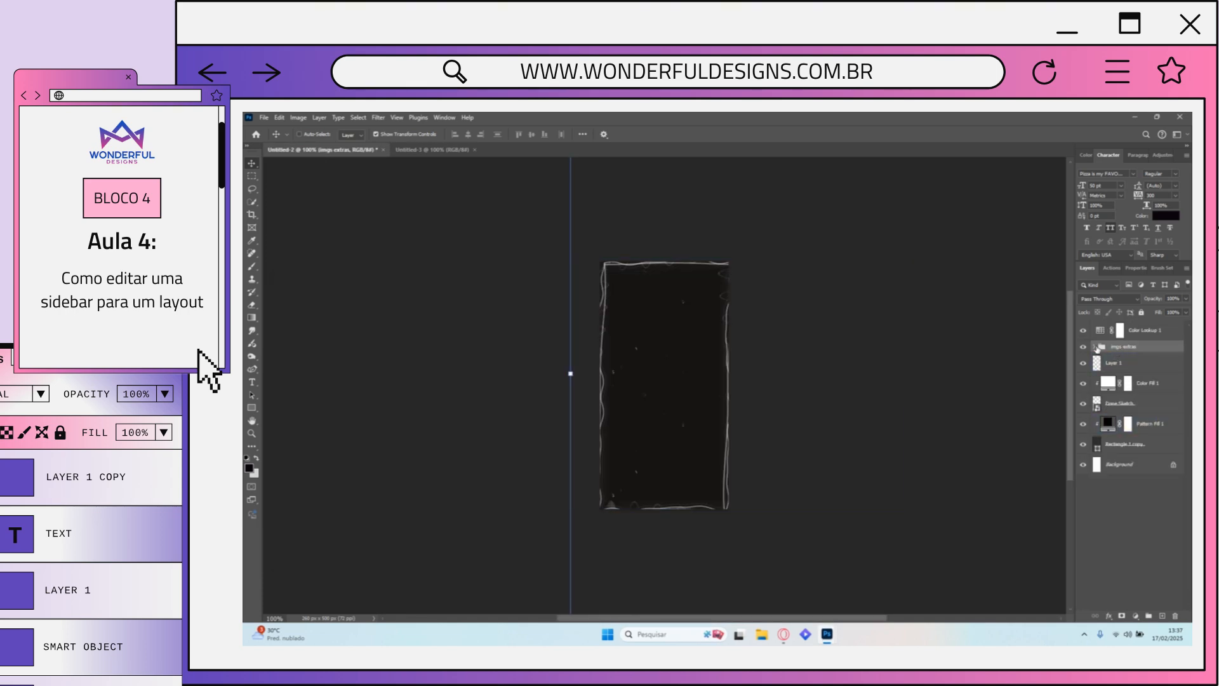
# Step: Preview the hidden images in the imgs extras group and make Layer 10 visible
pyautogui.click(1095, 349)
pyautogui.scroll(-2, 1119, 432)
pyautogui.click(1083, 423)
pyautogui.click(1084, 424)
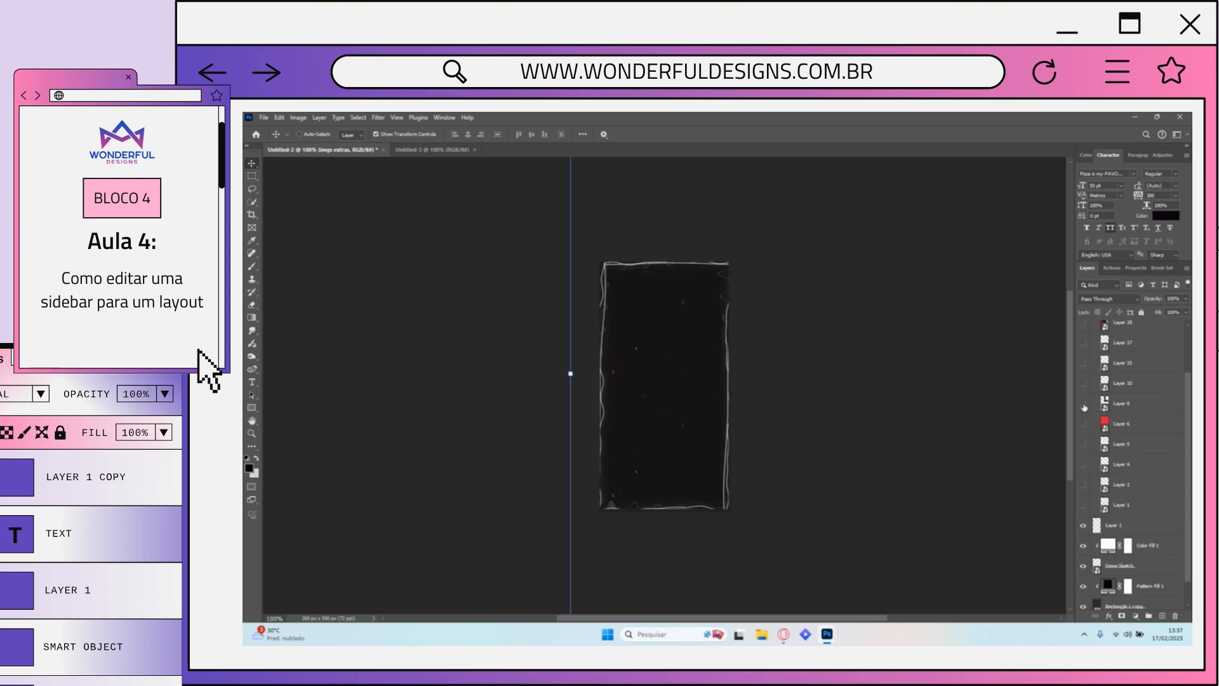
pyautogui.click(1084, 404)
pyautogui.click(1120, 404)
pyautogui.click(1084, 404)
pyautogui.click(1083, 383)
pyautogui.click(1121, 383)
# Step: Scale down the Layer 10 figure at the sidebar's lower centre, convert it to black and white, and use Lighten blending
pyautogui.moveTo(842, 299); pyautogui.dragTo(659, 521)
pyautogui.moveTo(1012, 404); pyautogui.dragTo(731, 397)
pyautogui.moveTo(664, 476); pyautogui.dragTo(664, 555)
pyautogui.click(733, 135)
pyautogui.hotkey('ctrl', 'alt', 'shift', 'b')
pyautogui.click(697, 205)
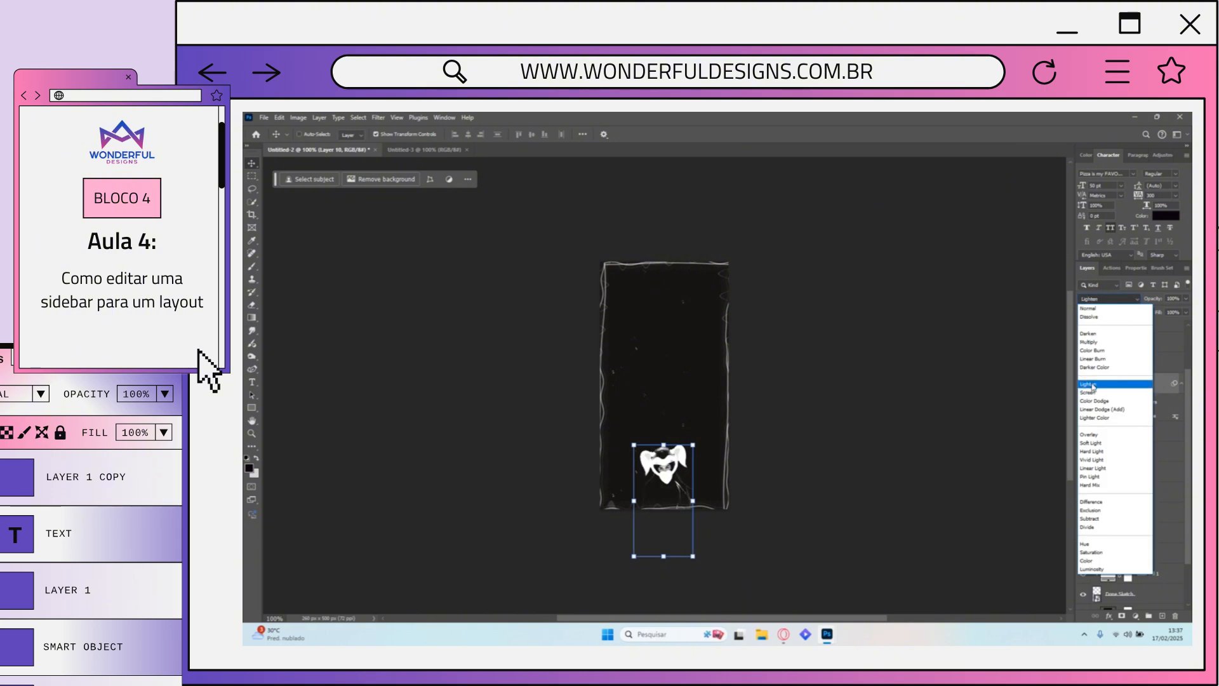
# Step: Try to scale down the raised-arm portrait on Layer 21 and place it over the sidebar
pyautogui.moveTo(790, 360); pyautogui.dragTo(616, 566)
pyautogui.hotkey('ctrl', 't')
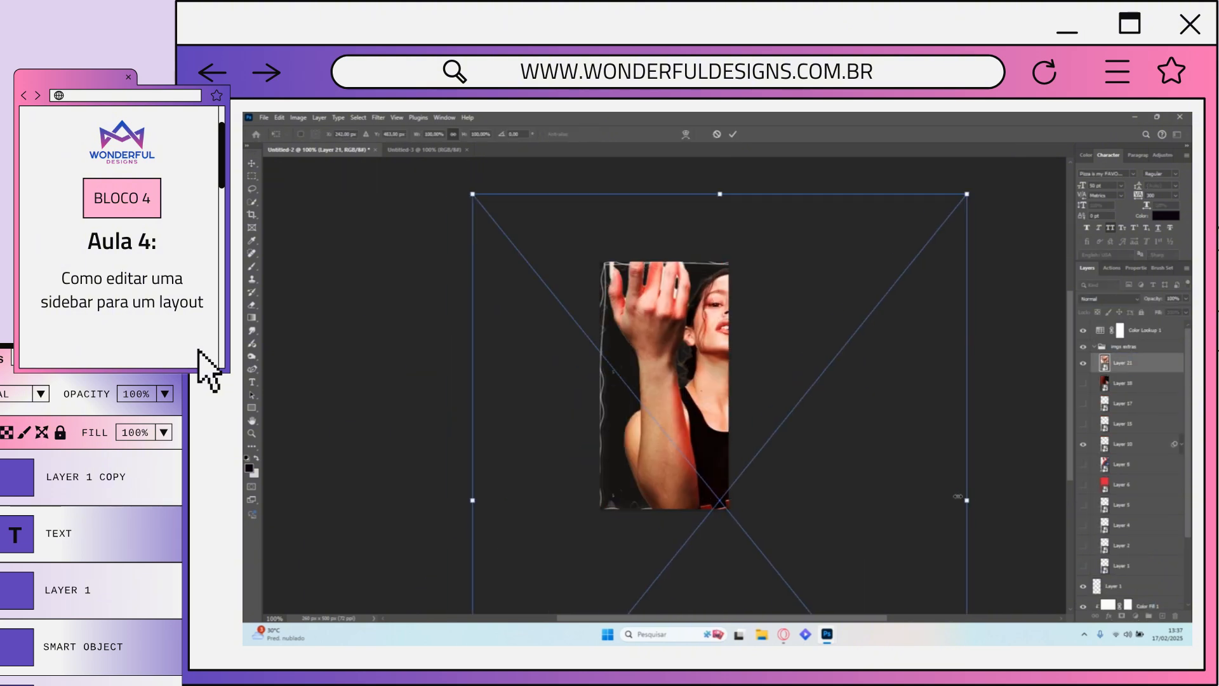
pyautogui.moveTo(964, 500); pyautogui.dragTo(559, 500)
pyautogui.moveTo(527, 546); pyautogui.dragTo(701, 312)
pyautogui.press('Return')
# Step: Copy the Motomami logo from header.psd into Untitled-2 and minimize header.psd
pyautogui.hotkey('alt', 'Tab')
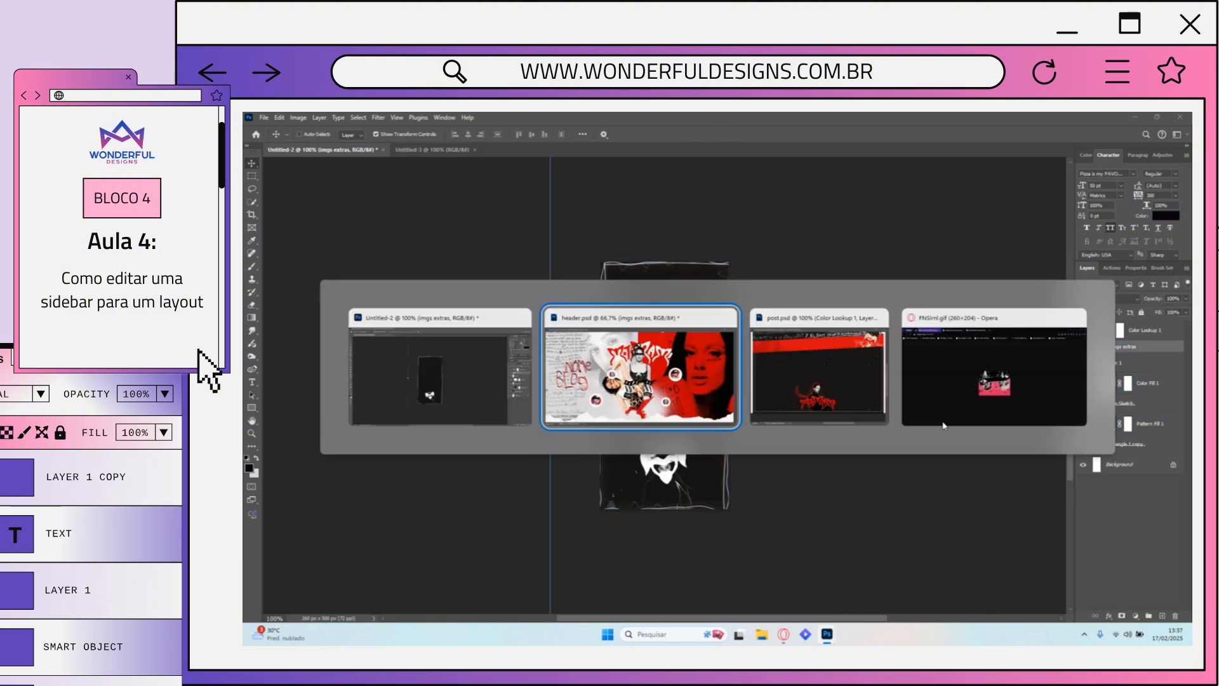
pyautogui.scroll(-1, 1123, 483)
pyautogui.click(1116, 560)
pyautogui.moveTo(544, 346); pyautogui.dragTo(635, 257)
pyautogui.click(761, 275)
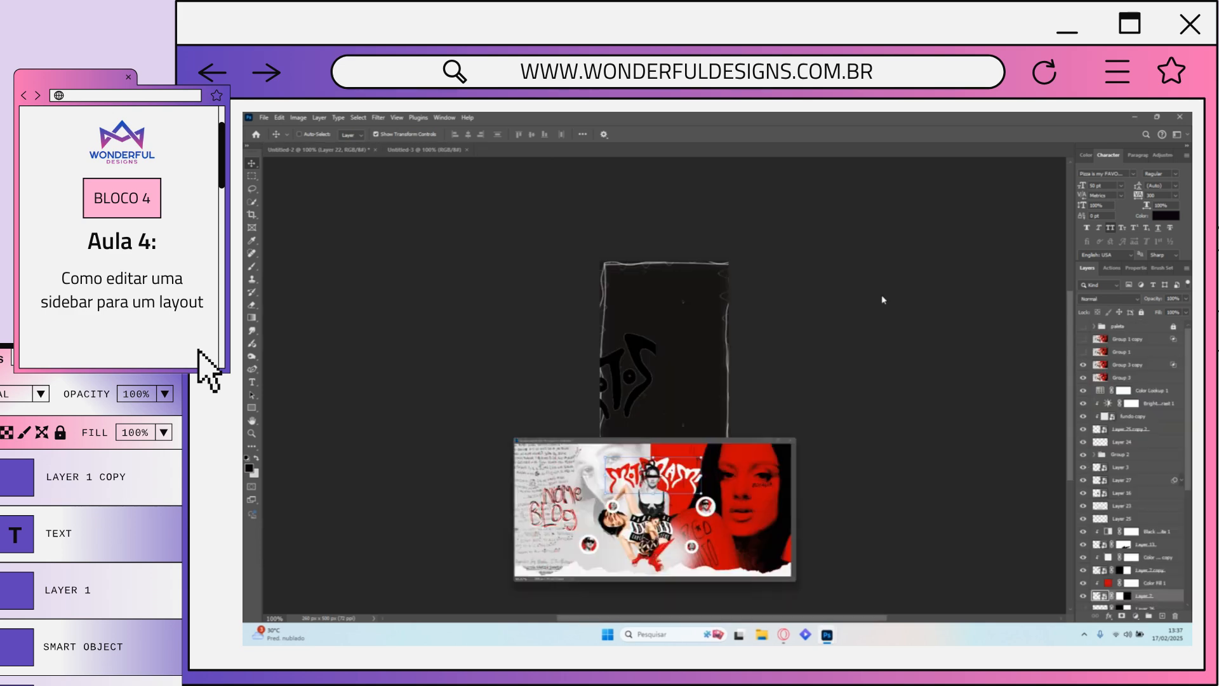
# Step: Set the logo's blend mode to Difference, centre it over the figure, and shrink it to fit within the sidebar's width
pyautogui.moveTo(629, 381); pyautogui.dragTo(762, 384)
pyautogui.click(1109, 298)
pyautogui.click(1102, 503)
pyautogui.hotkey('ctrl', 't')
pyautogui.moveTo(664, 388); pyautogui.dragTo(663, 524)
pyautogui.click(732, 134)
pyautogui.hotkey('ctrl', 't')
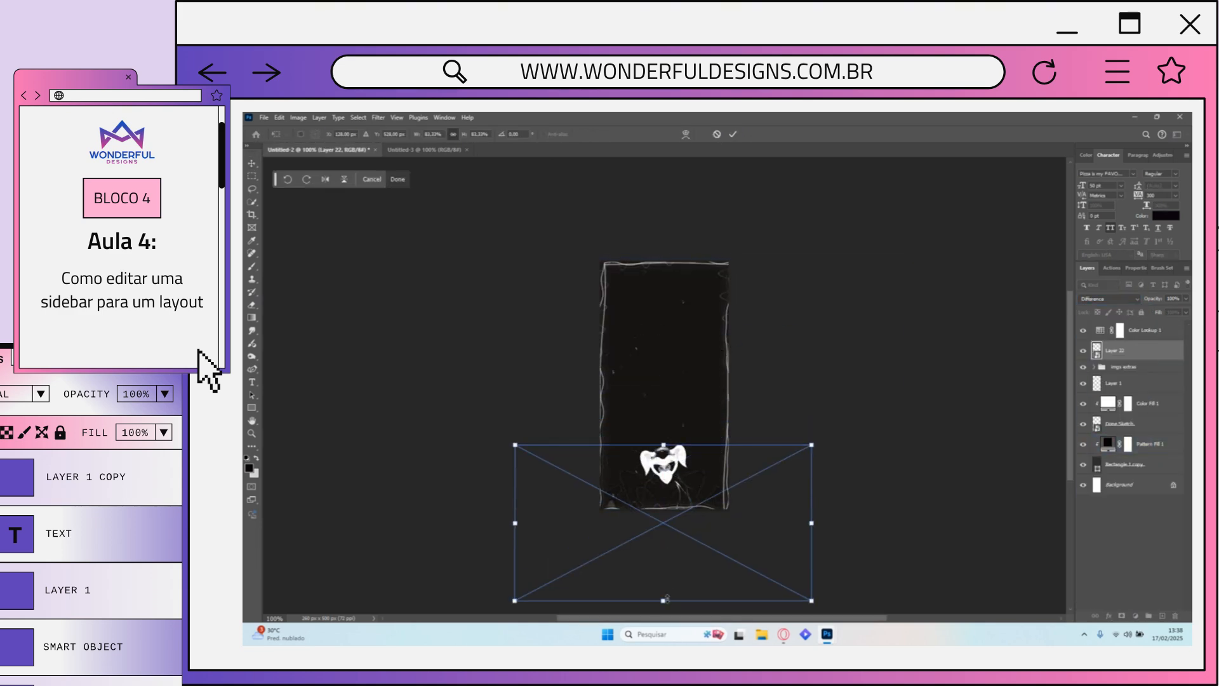
pyautogui.moveTo(664, 600); pyautogui.dragTo(664, 499)
pyautogui.click(732, 134)
# Step: Add a white Color Fill clipped to the Difference-blended logo layer, and select the Color Lookup 1 adjustment
pyautogui.click(1110, 299)
pyautogui.click(1091, 502)
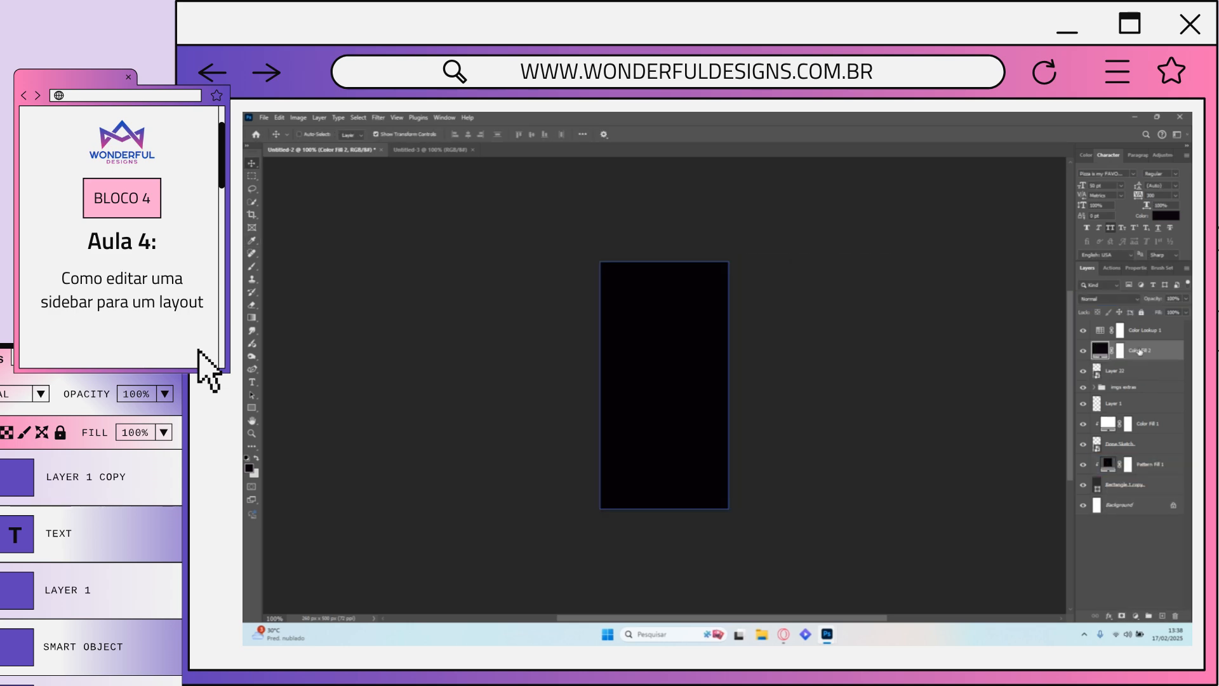
pyautogui.click(1120, 330)
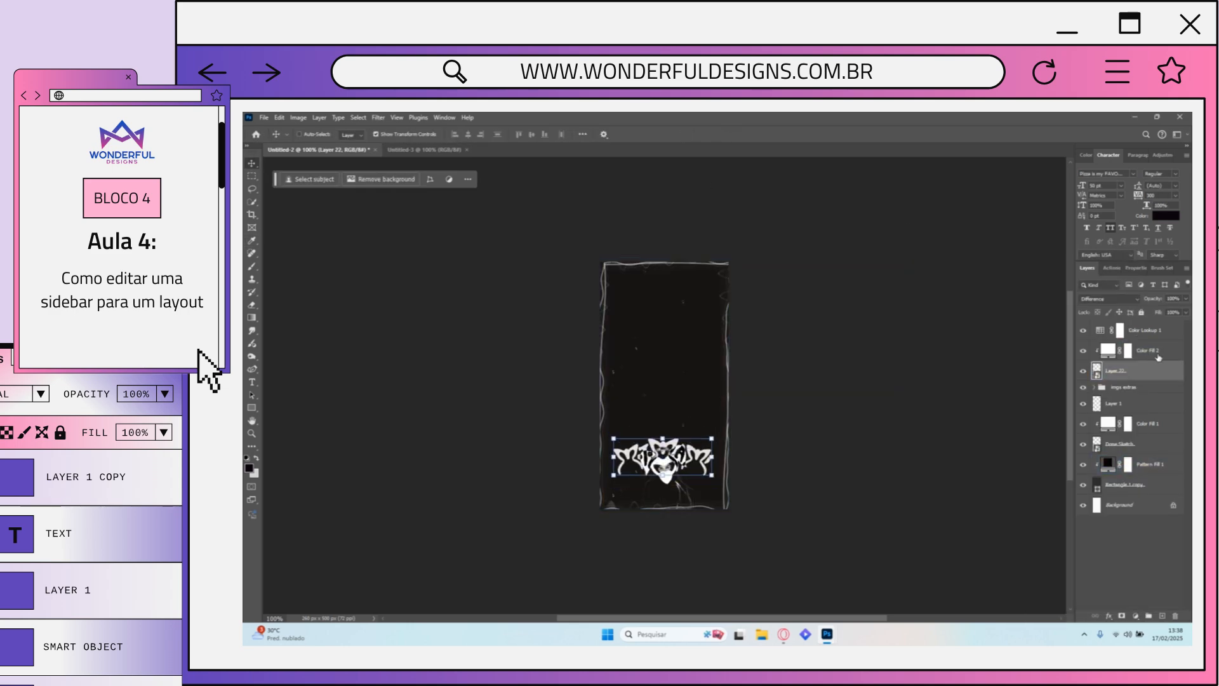
# Step: Copy the large portrait image from header.psd into Untitled-2 below the Done Sketch layer and scale it down
pyautogui.moveTo(826, 634)
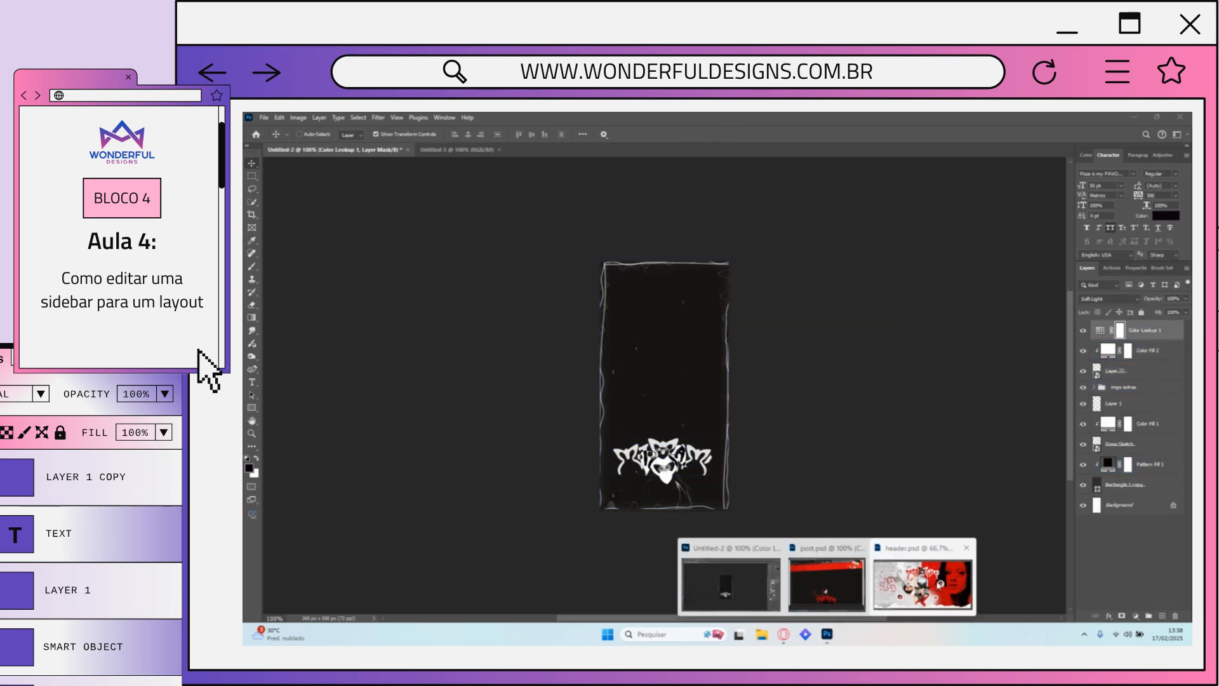
pyautogui.click(905, 596)
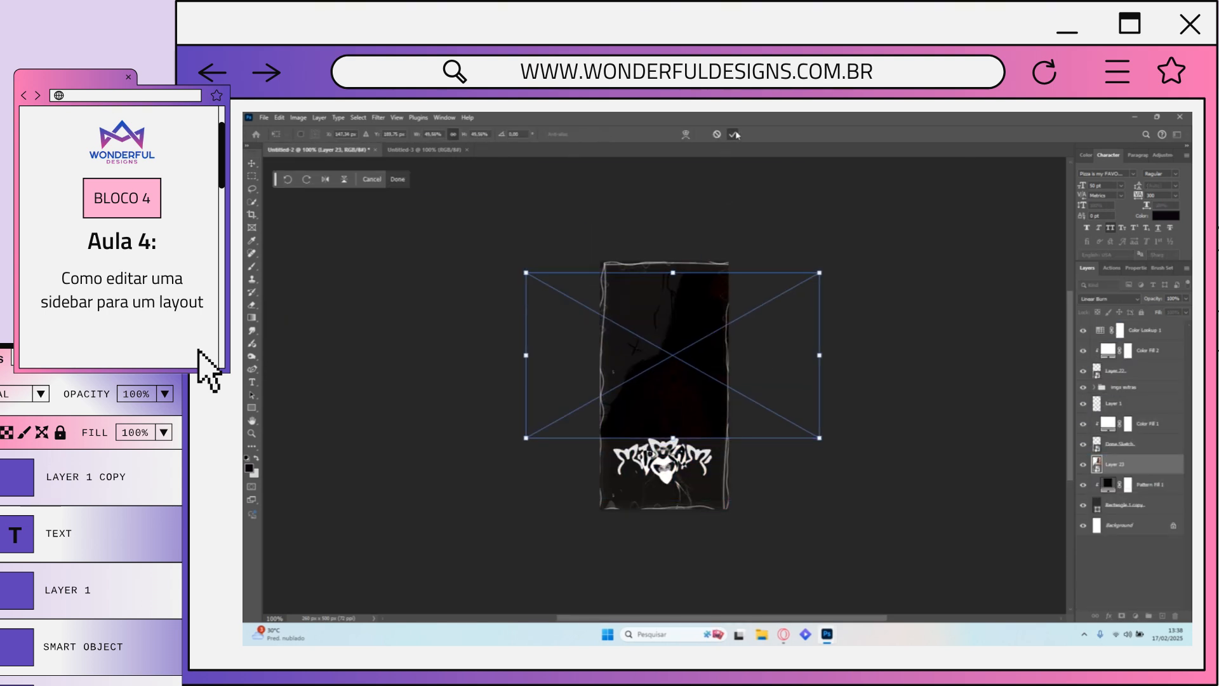
pyautogui.click(734, 135)
# Step: Set the portrait's blend mode to Normal, move it toward the sidebar's upper part, and hide it
pyautogui.click(1110, 298)
pyautogui.click(1090, 307)
pyautogui.moveTo(760, 338); pyautogui.dragTo(683, 305)
pyautogui.click(1083, 464)
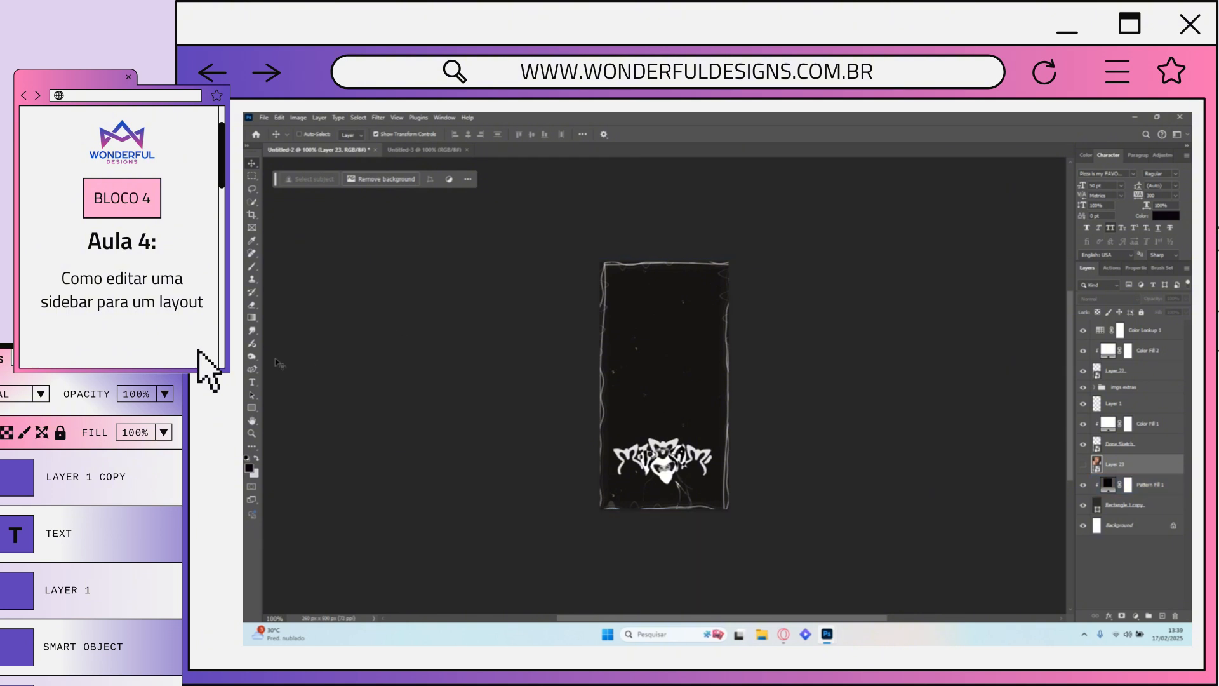
# Step: Draw a wide red rectangle across the sidebar's upper edge and tilt it counterclockwise by about 6 degrees
pyautogui.moveTo(585, 296); pyautogui.dragTo(712, 262)
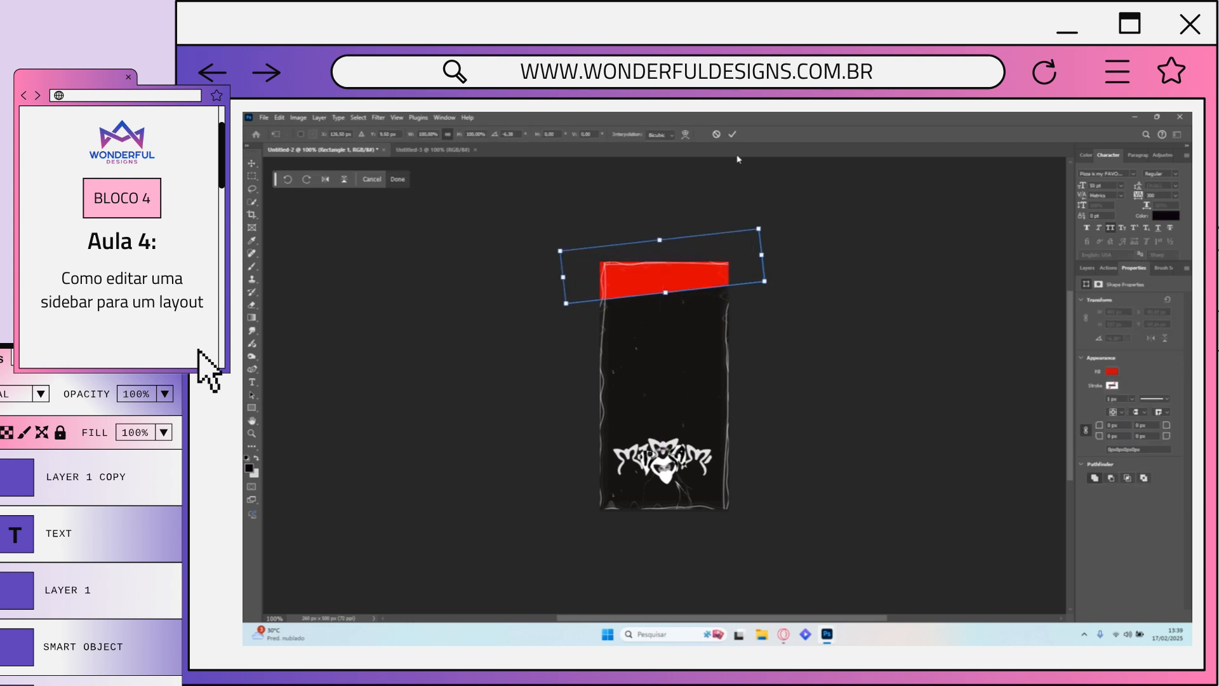
pyautogui.click(733, 136)
pyautogui.click(1082, 268)
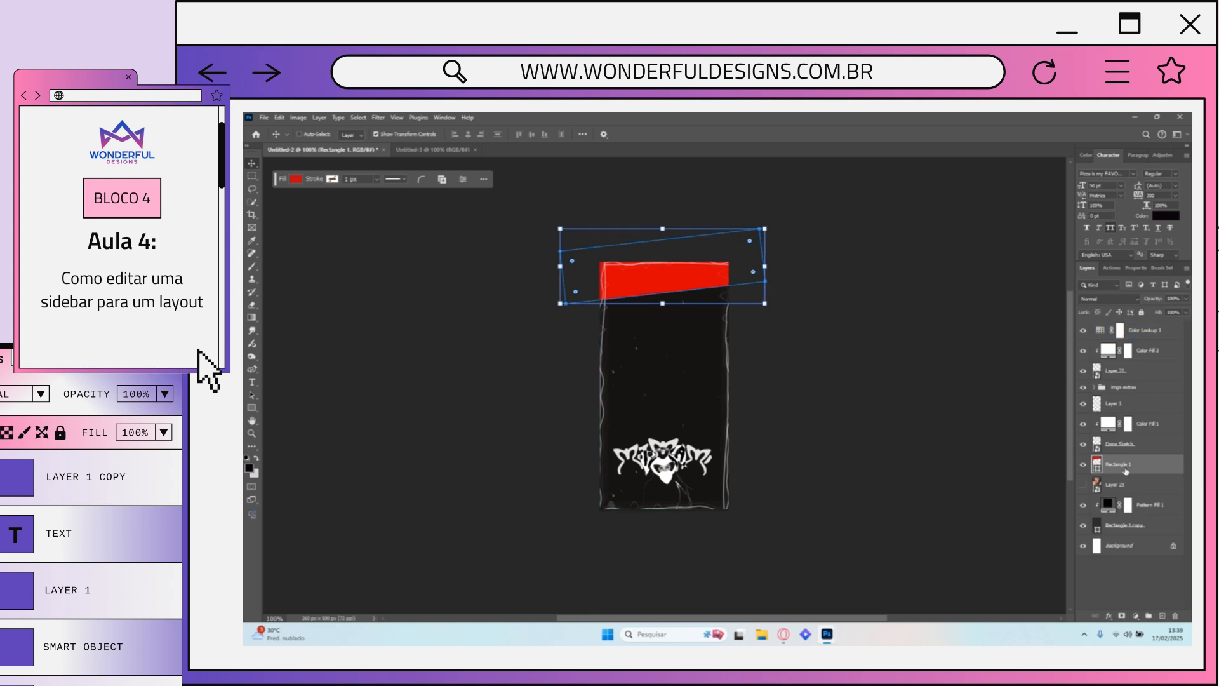
# Step: Move the Layer 23 portrait above the tilted rectangle, clip it to that shape, and make it visible
pyautogui.moveTo(1136, 491); pyautogui.dragTo(1160, 455)
pyautogui.rightClick(1154, 465)
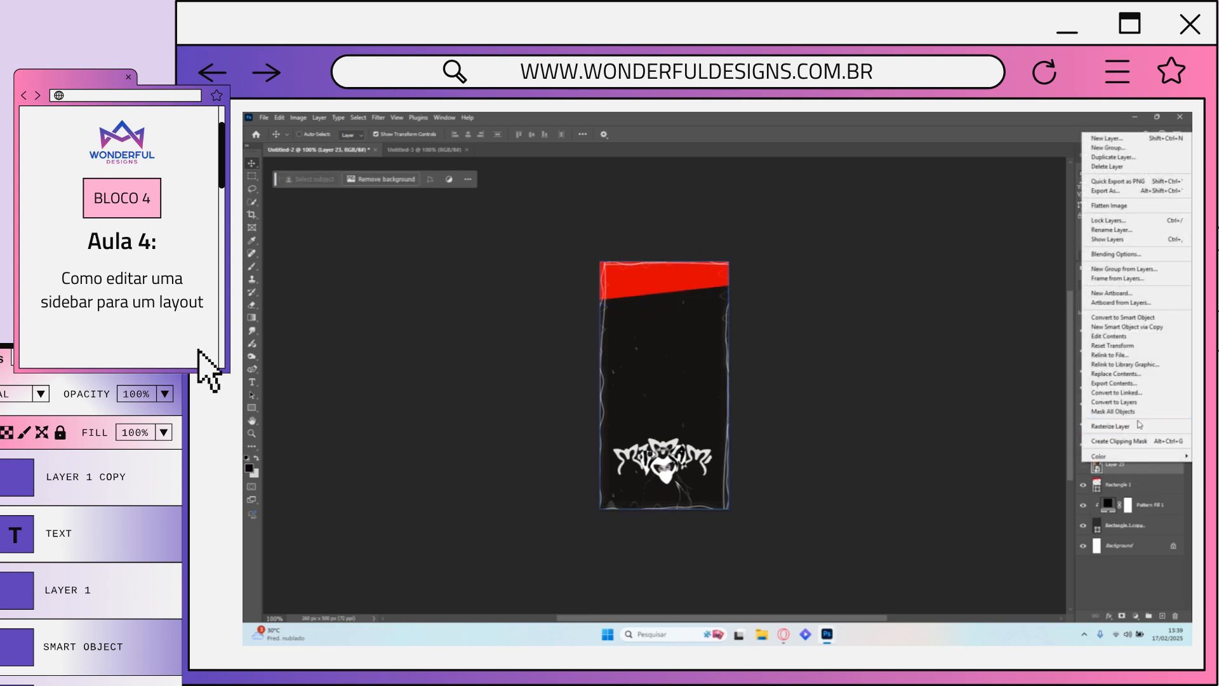
pyautogui.click(1107, 443)
pyautogui.click(1084, 465)
# Step: Convert the clipped portrait to black and white and position it so the eyes show inside the tilted band
pyautogui.hotkey('ctrl', 'alt', 'shift', 'b')
pyautogui.click(791, 204)
pyautogui.click(999, 220)
pyautogui.click(1182, 464)
pyautogui.moveTo(666, 281); pyautogui.dragTo(664, 276)
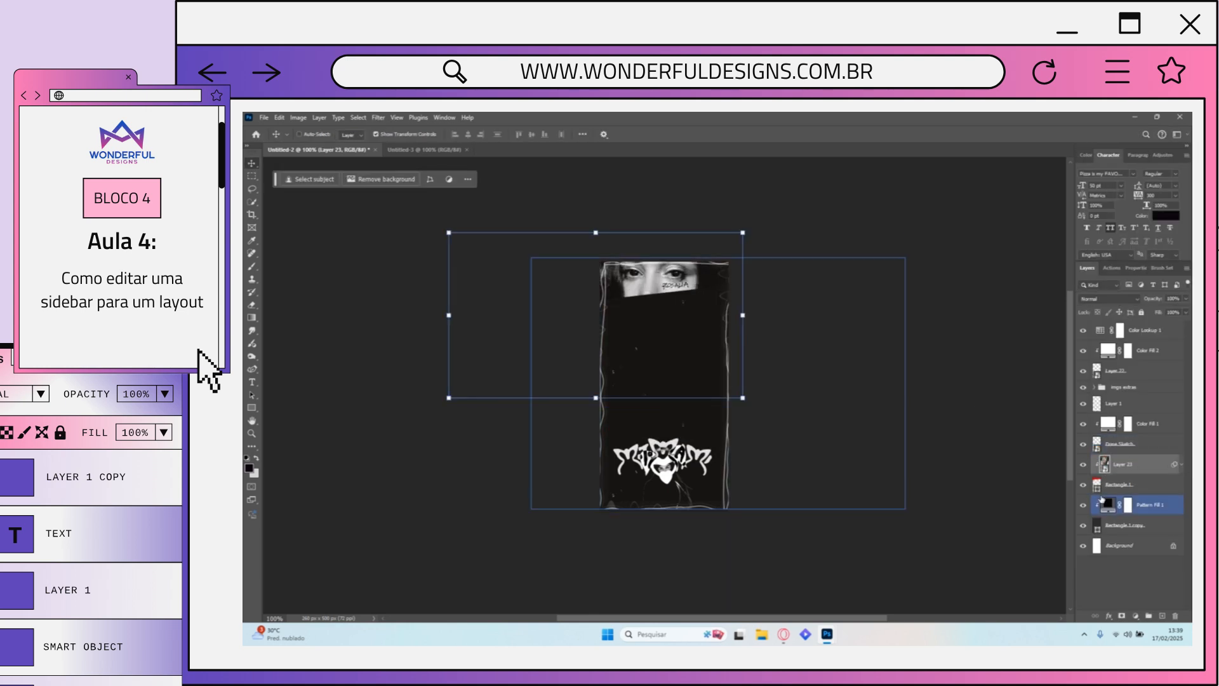
# Step: Set the portrait's blend mode to Multiply and move it with the red rectangle above the sketch frame, keeping it clipped
pyautogui.click(1109, 299)
pyautogui.click(1090, 342)
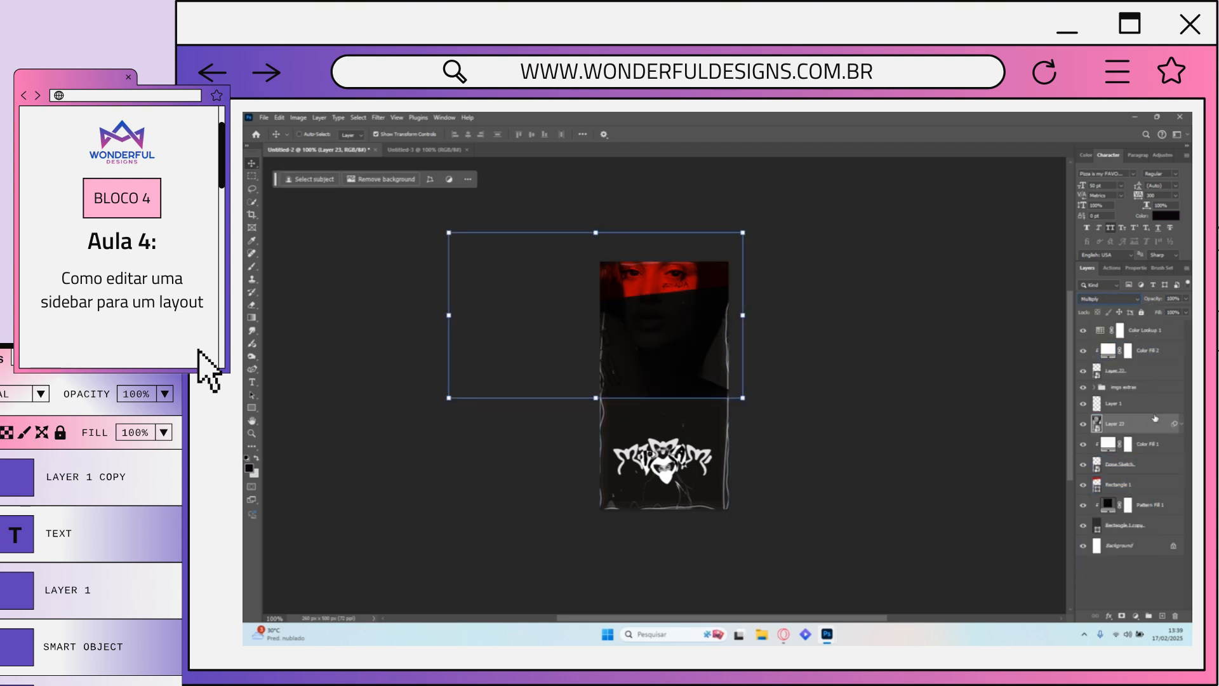
pyautogui.moveTo(1131, 485); pyautogui.dragTo(1140, 416)
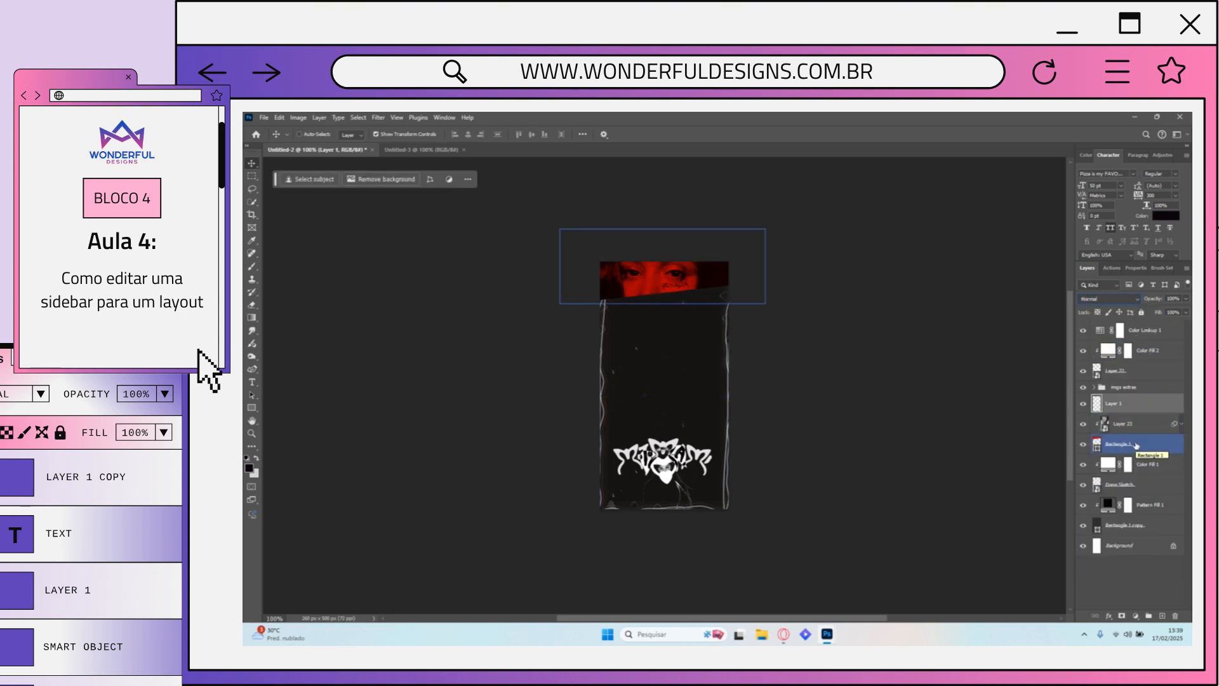
# Step: Duplicate the tilted red rectangle beneath the clipped portrait and fill the lower rectangle with white
pyautogui.hotkey('ctrl', 'j')
pyautogui.click(1134, 464)
pyautogui.press('Down')
pyautogui.press('Down')
pyautogui.press('Down')
pyautogui.press('Down')
pyautogui.press('Down')
pyautogui.doubleClick(1097, 465)
pyautogui.click(789, 300)
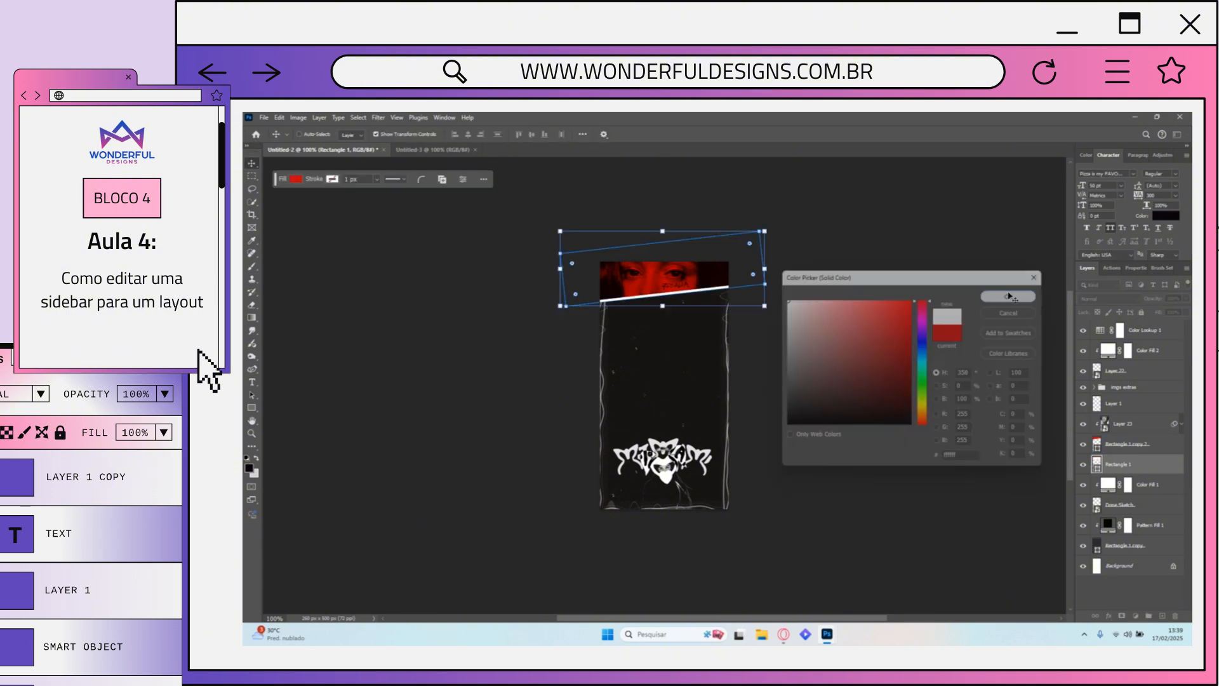
pyautogui.click(1008, 297)
pyautogui.click(405, 135)
# Step: Set the blend mode of the clipped portrait layer to Normal
pyautogui.click(1123, 424)
pyautogui.click(1108, 299)
pyautogui.click(1091, 309)
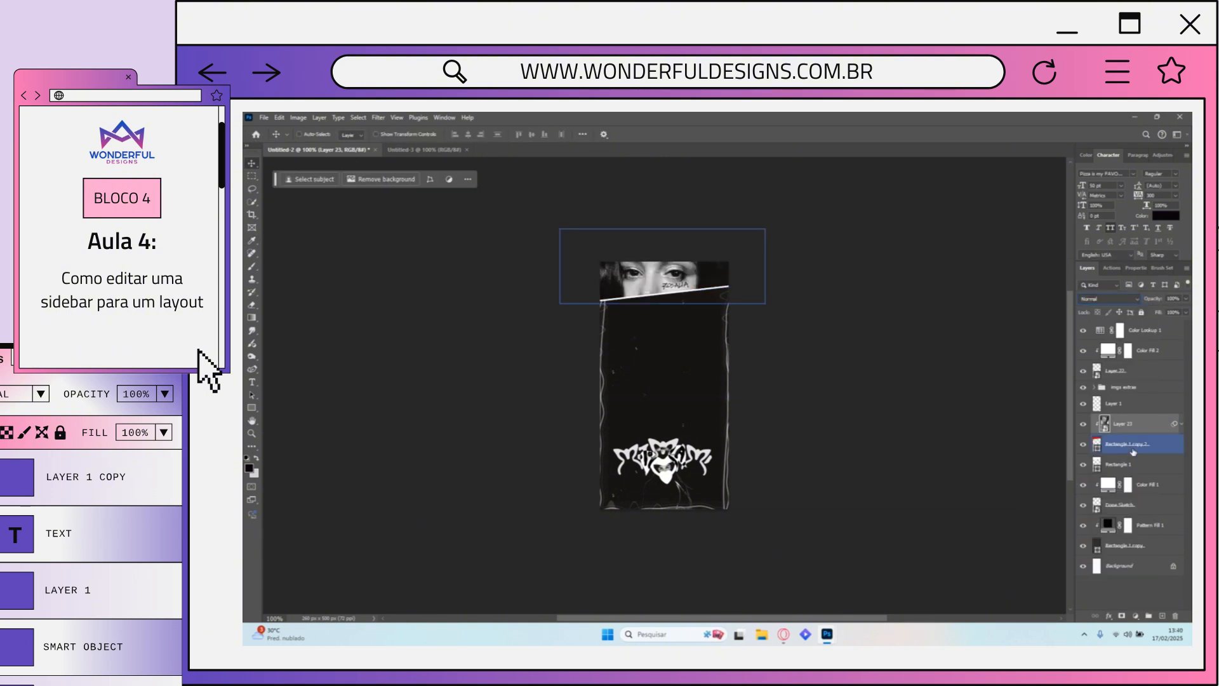
# Step: Delete the white rectangle and fill the remaining tilted rectangle with black
pyautogui.click(1130, 463)
pyautogui.press('Delete')
pyautogui.doubleClick(1096, 444)
pyautogui.click(809, 413)
pyautogui.click(1012, 295)
# Step: Keep the clipped portrait's blend mode at Normal and lower its opacity so it darkens over the black band
pyautogui.click(1123, 424)
pyautogui.click(1108, 298)
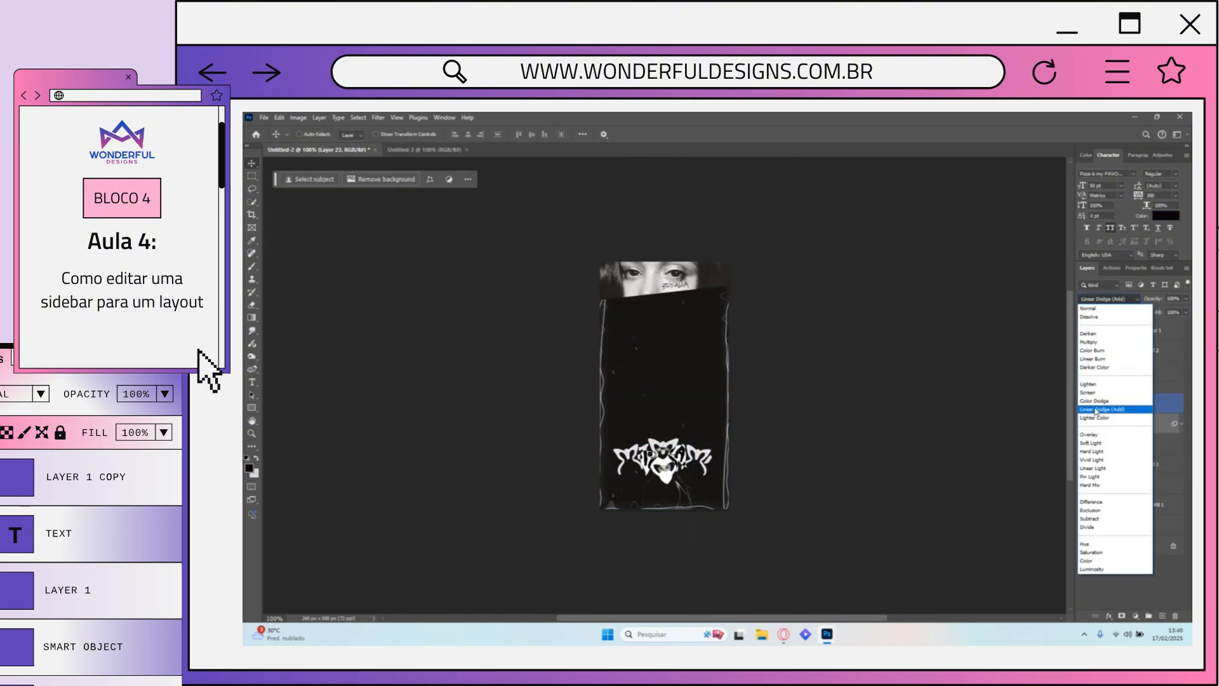
pyautogui.click(1091, 309)
pyautogui.moveTo(1154, 299)
pyautogui.mouseDown()
pyautogui.moveTo(1134, 299)
pyautogui.moveTo(1148, 317)
pyautogui.mouseUp()
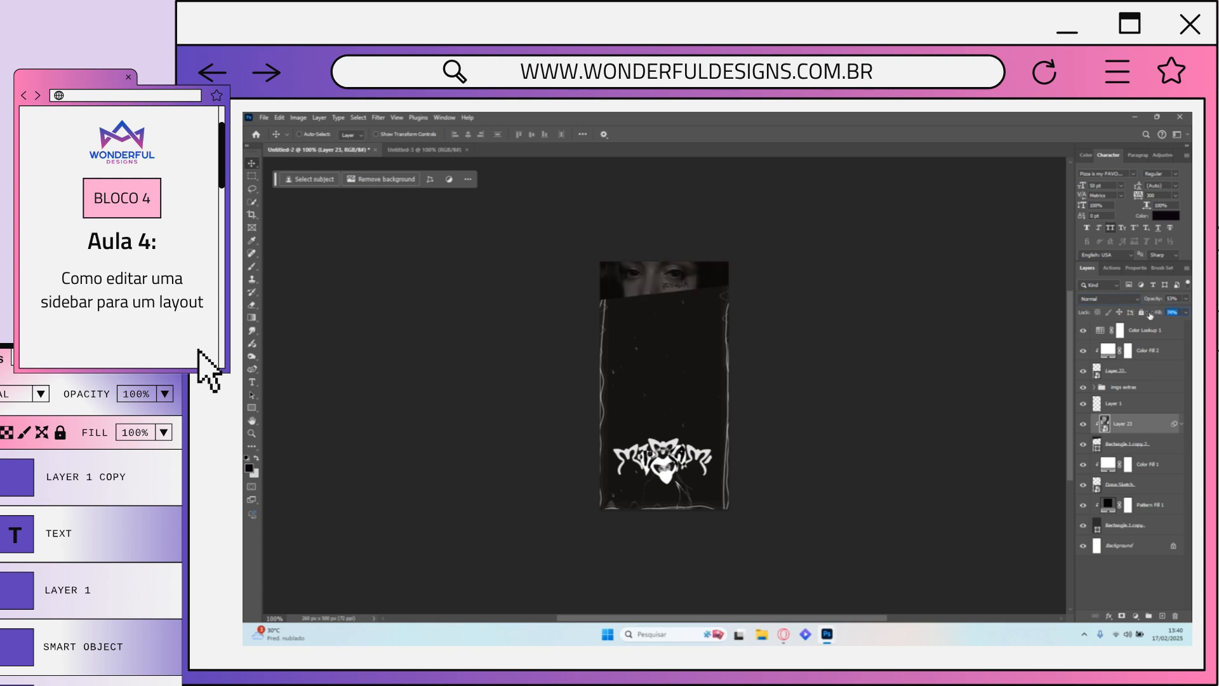
# Step: Hide the sketch frame layer and try deleting it together with its clipped Color Fill 1
pyautogui.click(1142, 488)
pyautogui.click(1085, 487)
pyautogui.click(1084, 487)
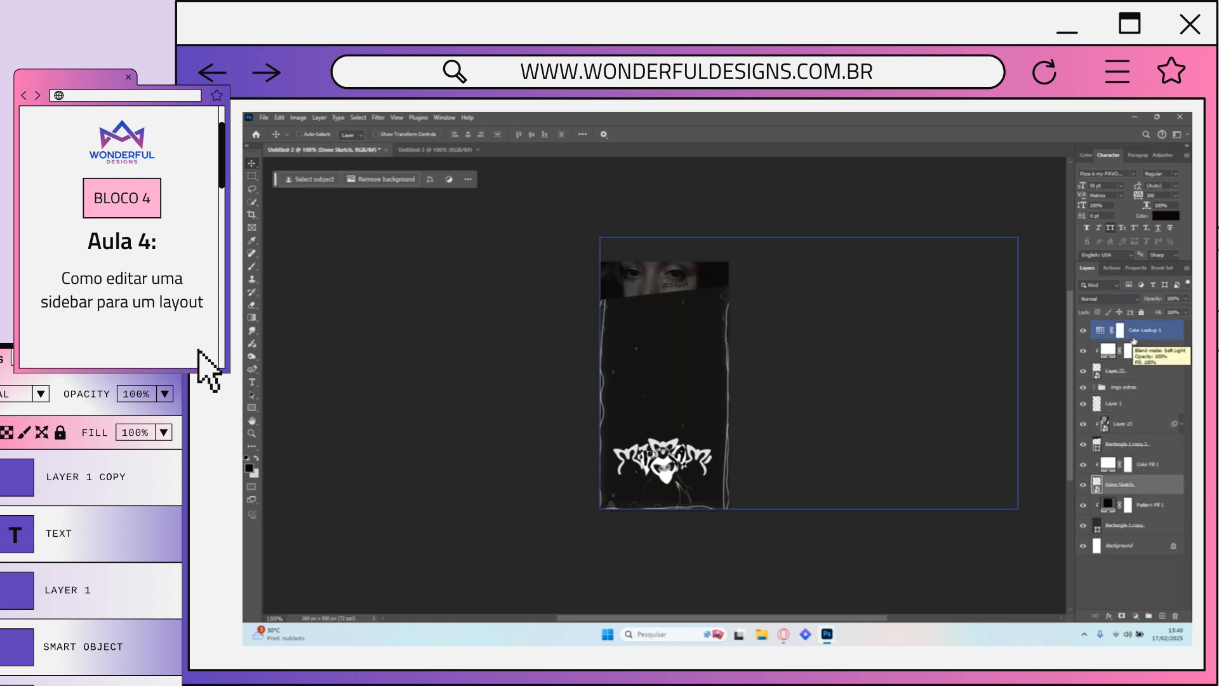
pyautogui.click(1084, 488)
pyautogui.click(1084, 487)
pyautogui.click(1084, 487)
pyautogui.keyDown('shift'); pyautogui.click(1145, 468); pyautogui.keyUp('shift')
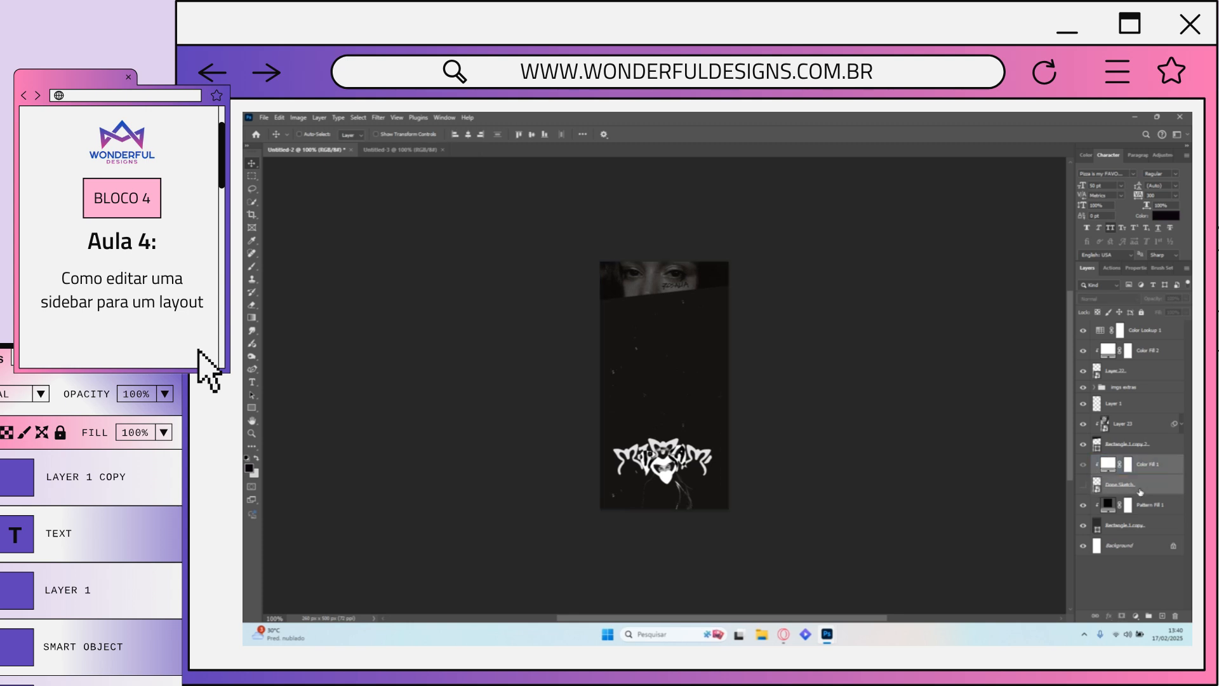
pyautogui.press('Delete')
pyautogui.click(1141, 332)
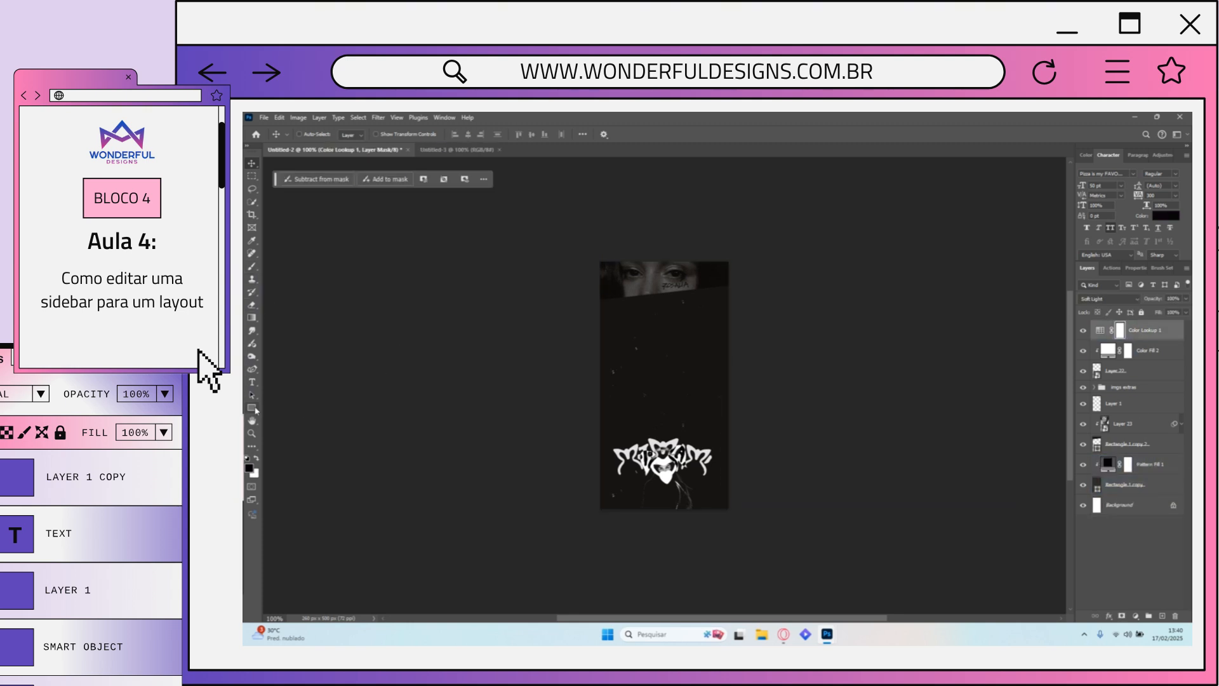
pyautogui.click(252, 408)
pyautogui.rightClick(253, 409)
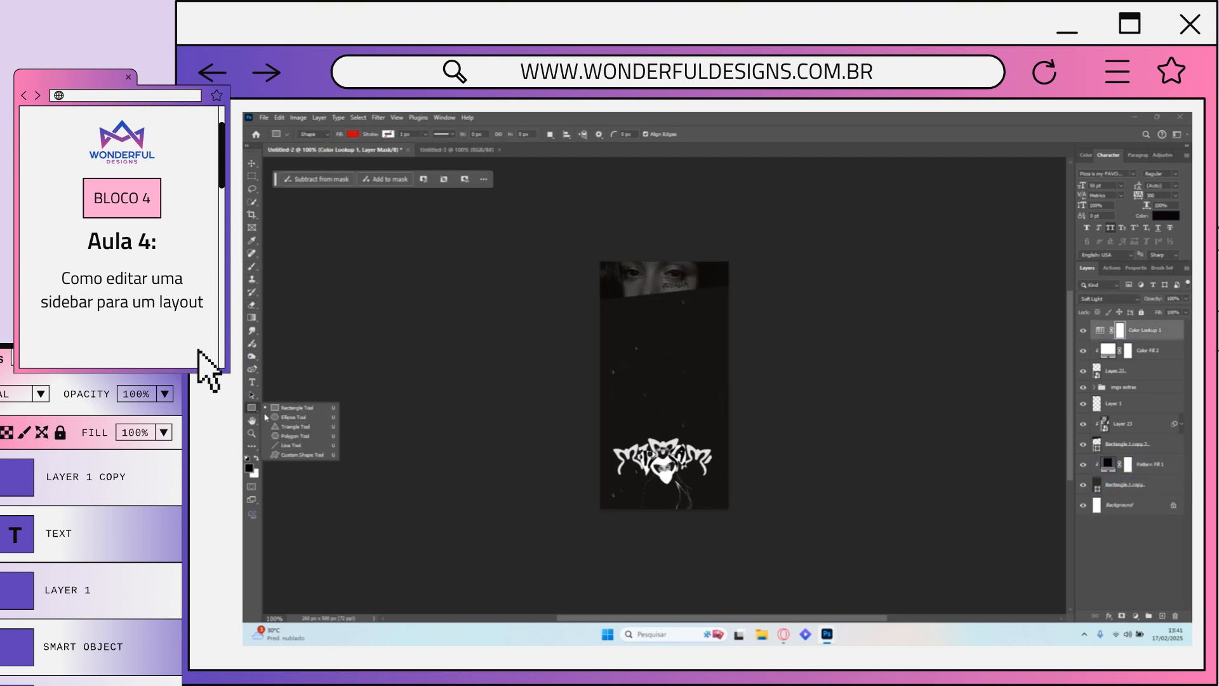
pyautogui.click(303, 455)
pyautogui.click(636, 135)
# Step: Pick a rough-textured brush and create a new 500 by 500 px document at 72 ppi
pyautogui.click(252, 266)
pyautogui.click(312, 135)
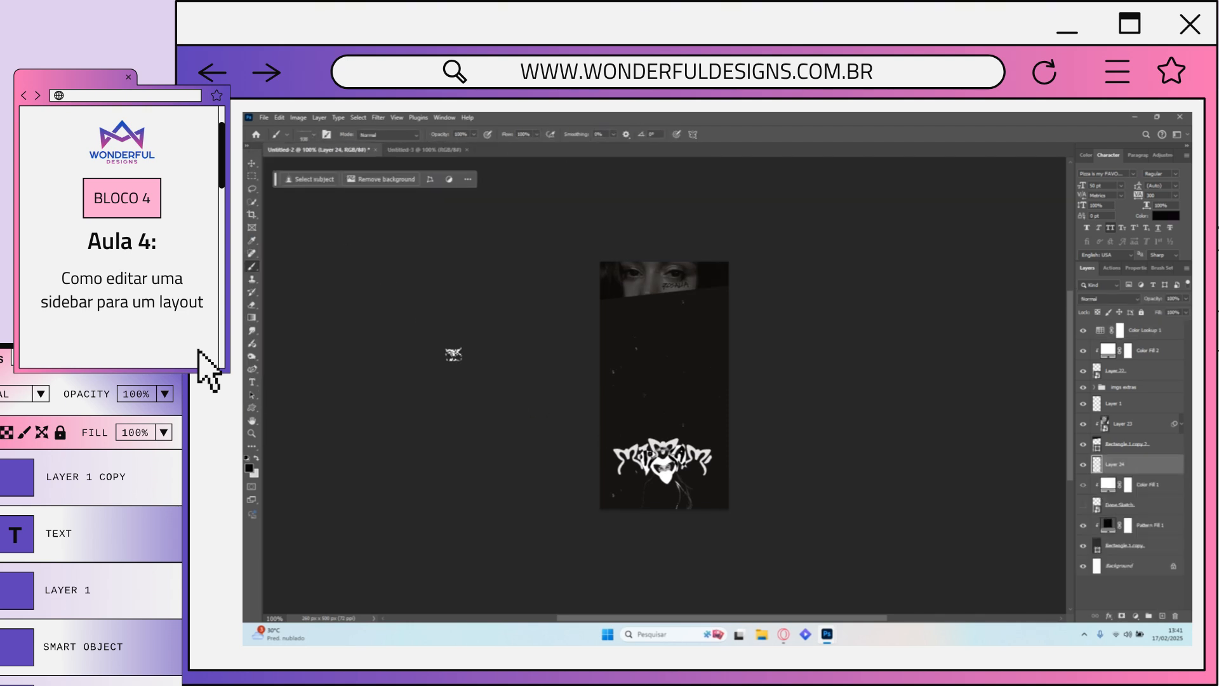
pyautogui.hotkey('ctrl', 'n')
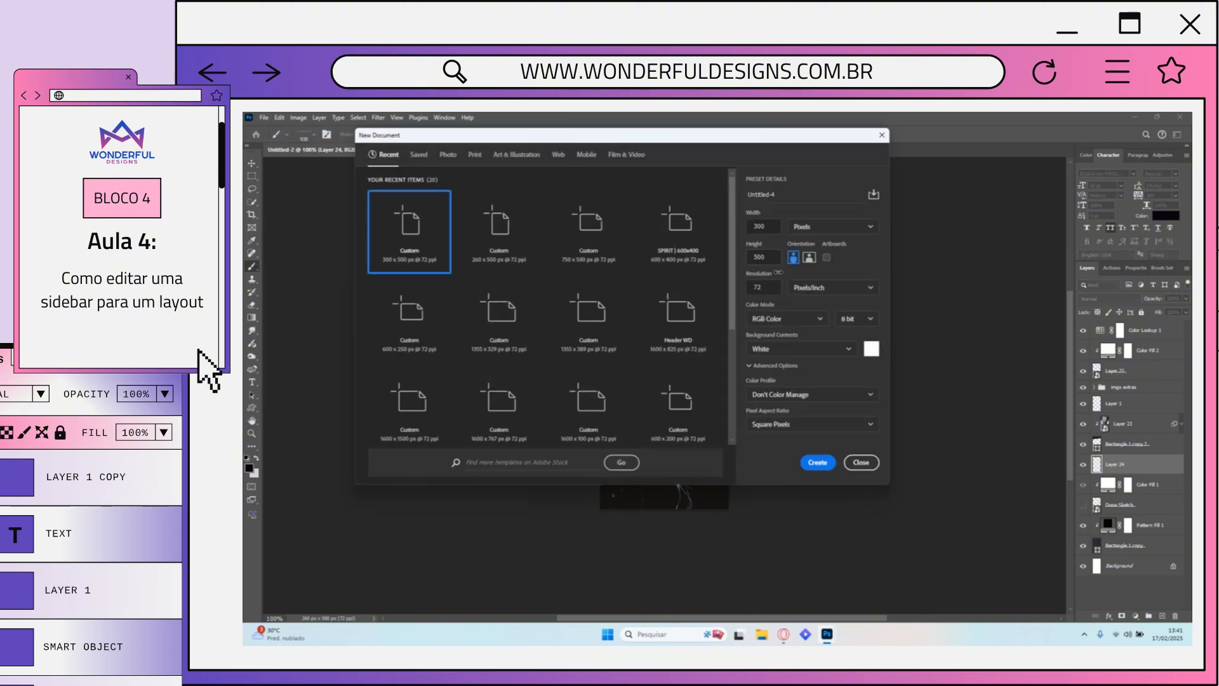
pyautogui.doubleClick(760, 226)
pyautogui.write('500')
pyautogui.press('Return')
# Step: Extend the new canvas sideways to more than twice its width and paint a straight rough brush stroke across it
pyautogui.click(253, 215)
pyautogui.moveTo(788, 385); pyautogui.dragTo(943, 388)
pyautogui.press('Return')
pyautogui.press('b')
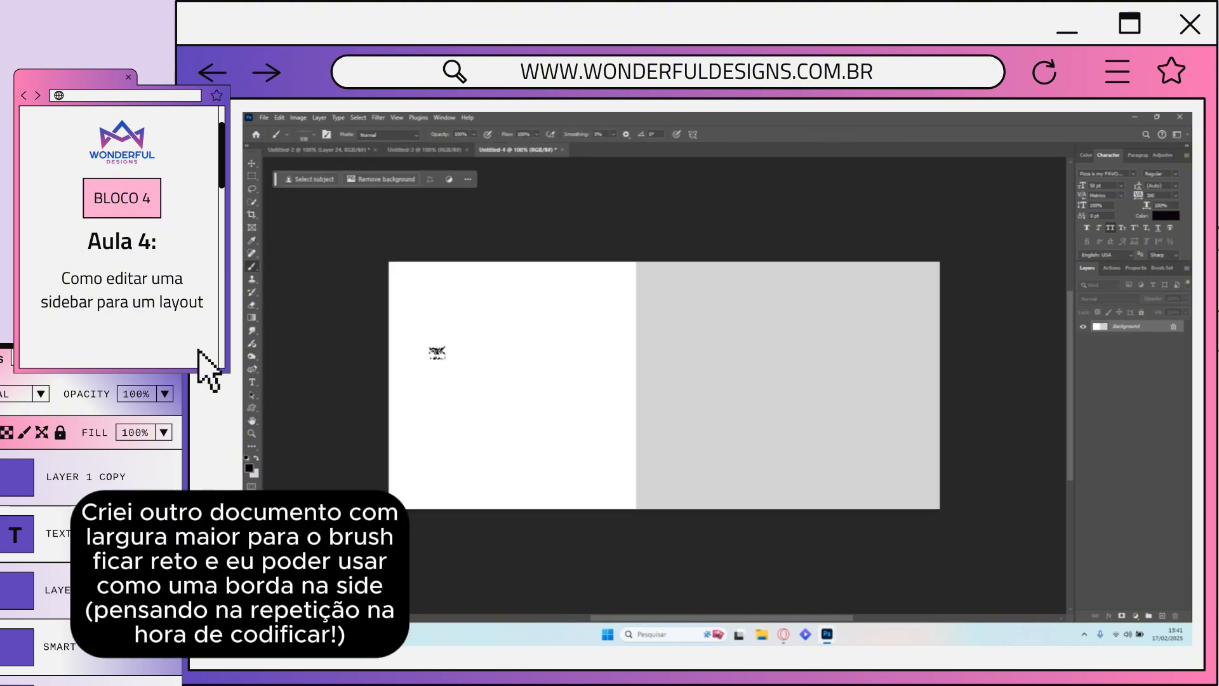
pyautogui.moveTo(434, 367); pyautogui.dragTo(876, 369)
pyautogui.hotkey('ctrl', 'z')
# Step: Move the rough brush stroke into the Untitled-2 sidebar and close the helper document without saving
pyautogui.press('v')
pyautogui.click(318, 150)
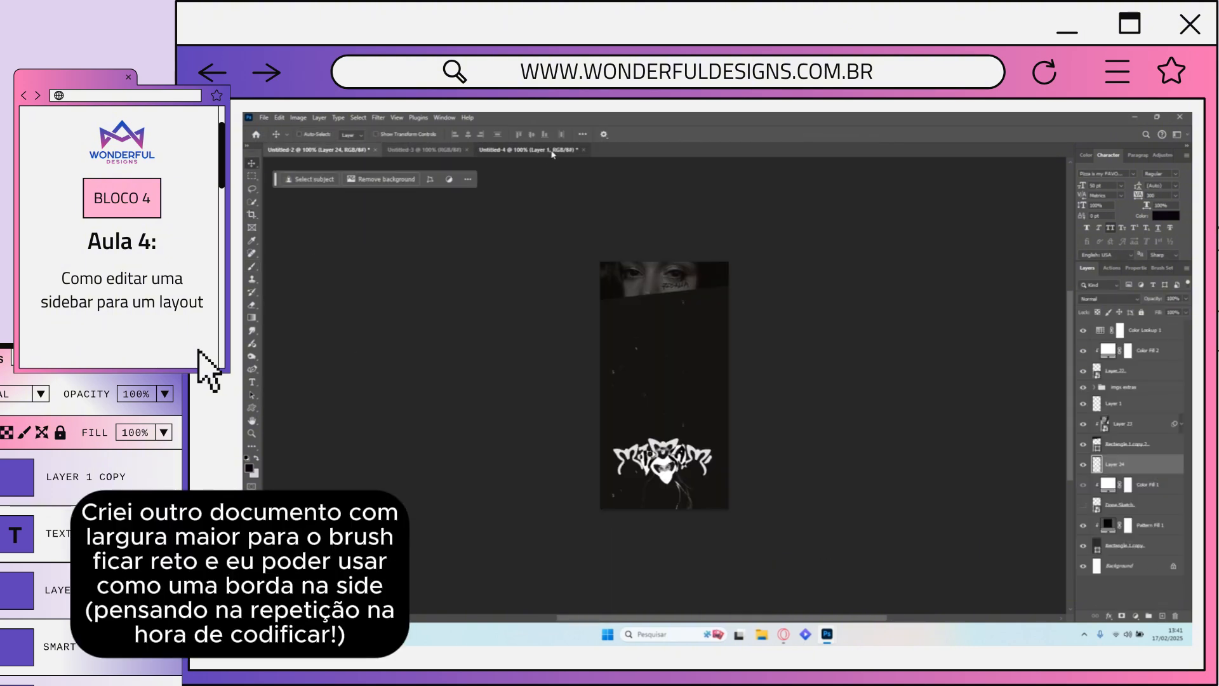
pyautogui.moveTo(551, 150); pyautogui.dragTo(551, 207)
pyautogui.moveTo(635, 320); pyautogui.dragTo(664, 490)
pyautogui.click(916, 207)
pyautogui.click(712, 304)
# Step: Convert the stroke layer to a smart object and clip a white solid color fill to it
pyautogui.rightClick(1117, 465)
pyautogui.click(1105, 394)
pyautogui.click(1136, 616)
pyautogui.click(1157, 407)
pyautogui.click(1010, 294)
pyautogui.keyDown('alt'); pyautogui.click(1116, 475); pyautogui.keyUp('alt')
pyautogui.click(1116, 484)
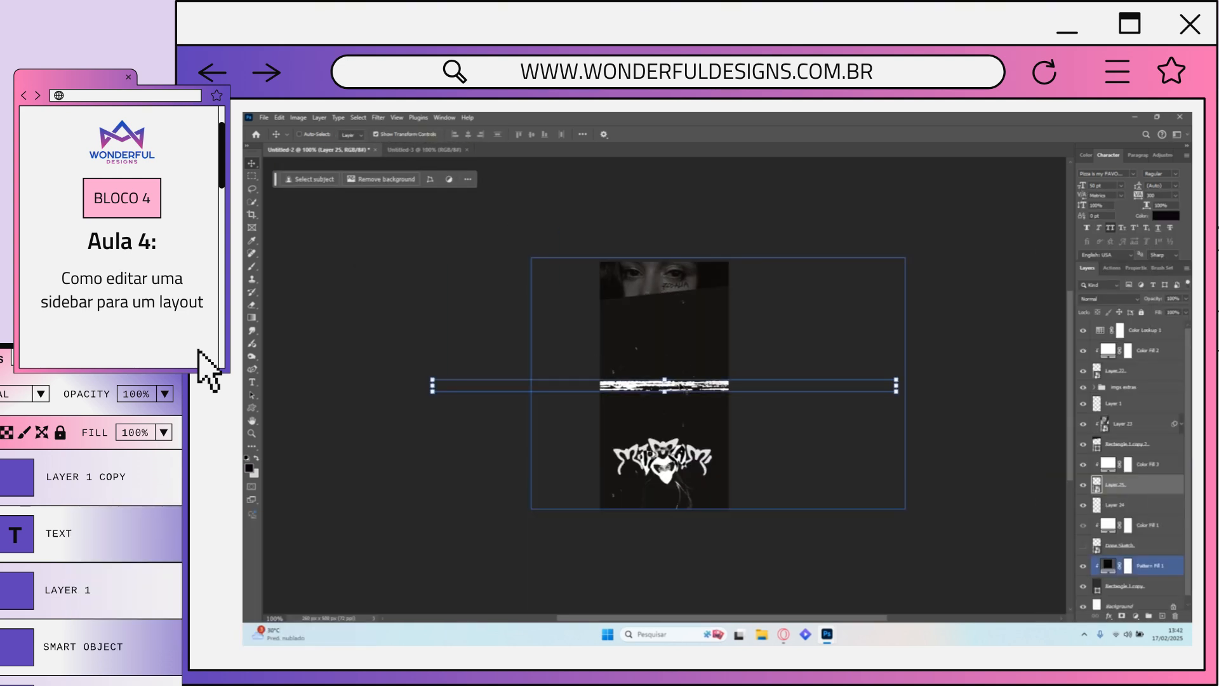
# Step: Rotate the white stroke 90 degrees and place it along the sidebar's left edge below the portrait band
pyautogui.hotkey('ctrl', 't')
pyautogui.moveTo(695, 349); pyautogui.dragTo(727, 420)
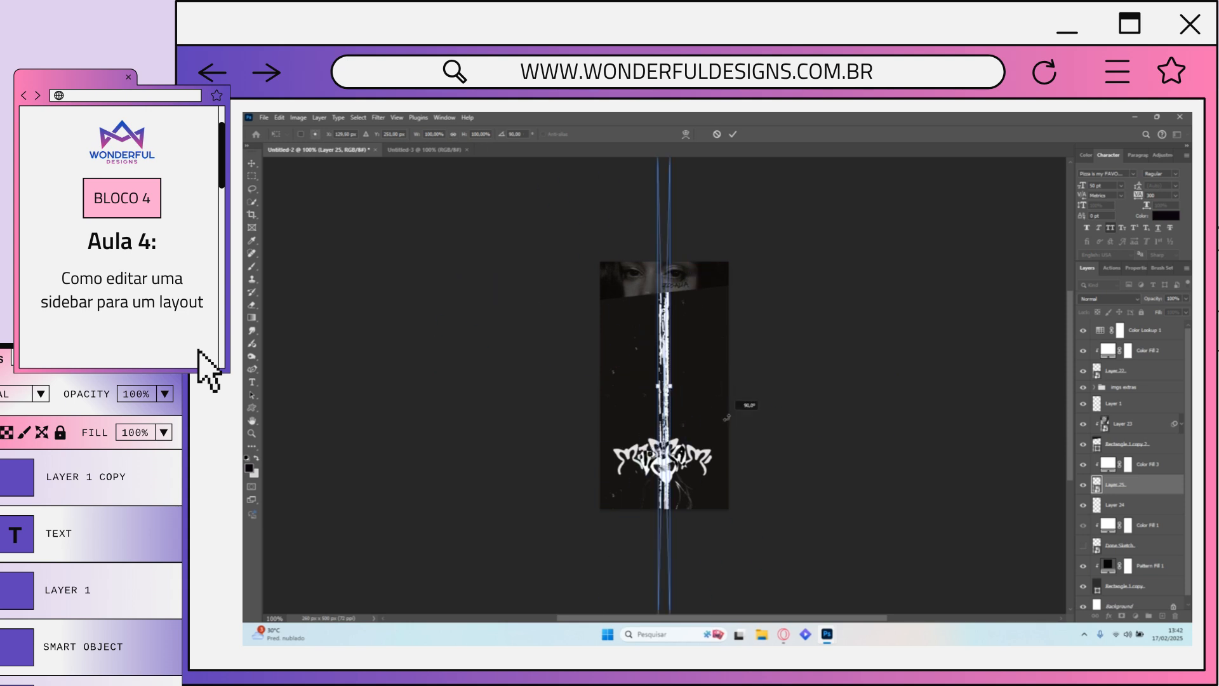
pyautogui.moveTo(671, 385); pyautogui.dragTo(663, 386)
pyautogui.moveTo(663, 359); pyautogui.dragTo(605, 346)
pyautogui.press('Return')
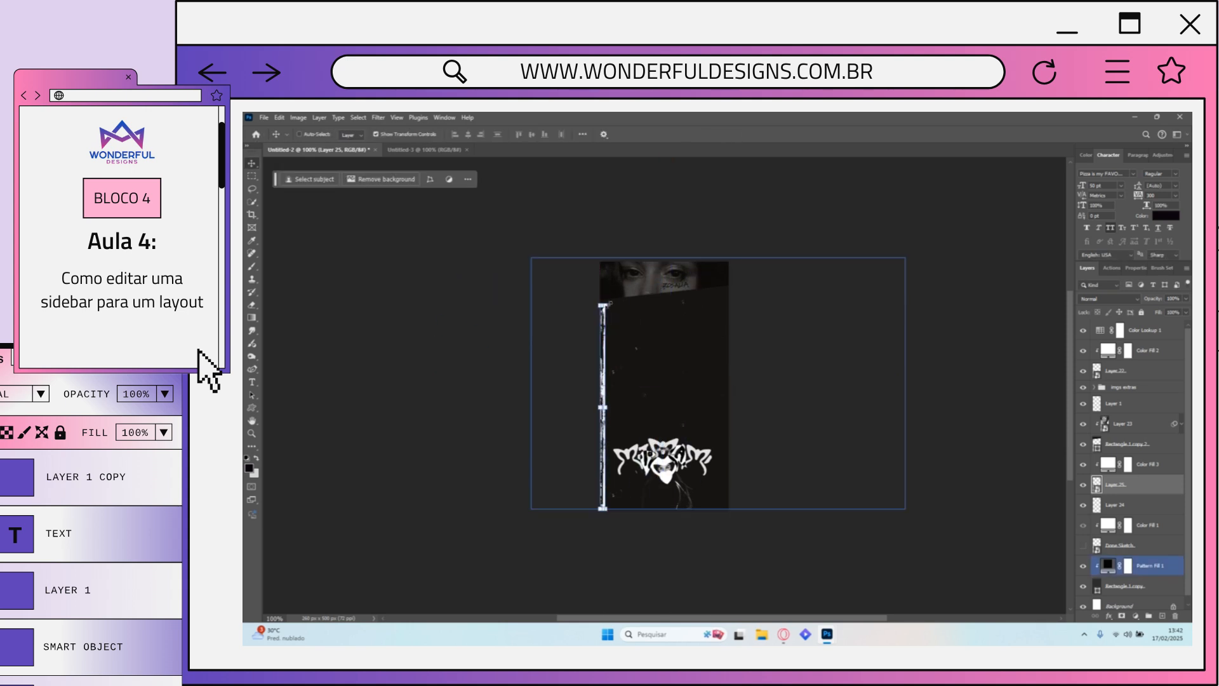
# Step: Lengthen the left border strip so it runs behind the portrait band, and duplicate it onto the sidebar's right edge
pyautogui.moveTo(605, 284); pyautogui.dragTo(619, 262)
pyautogui.moveTo(603, 509); pyautogui.dragTo(604, 555)
pyautogui.moveTo(606, 417); pyautogui.dragTo(609, 407)
pyautogui.click(735, 135)
pyautogui.moveTo(609, 336); pyautogui.dragTo(734, 336)
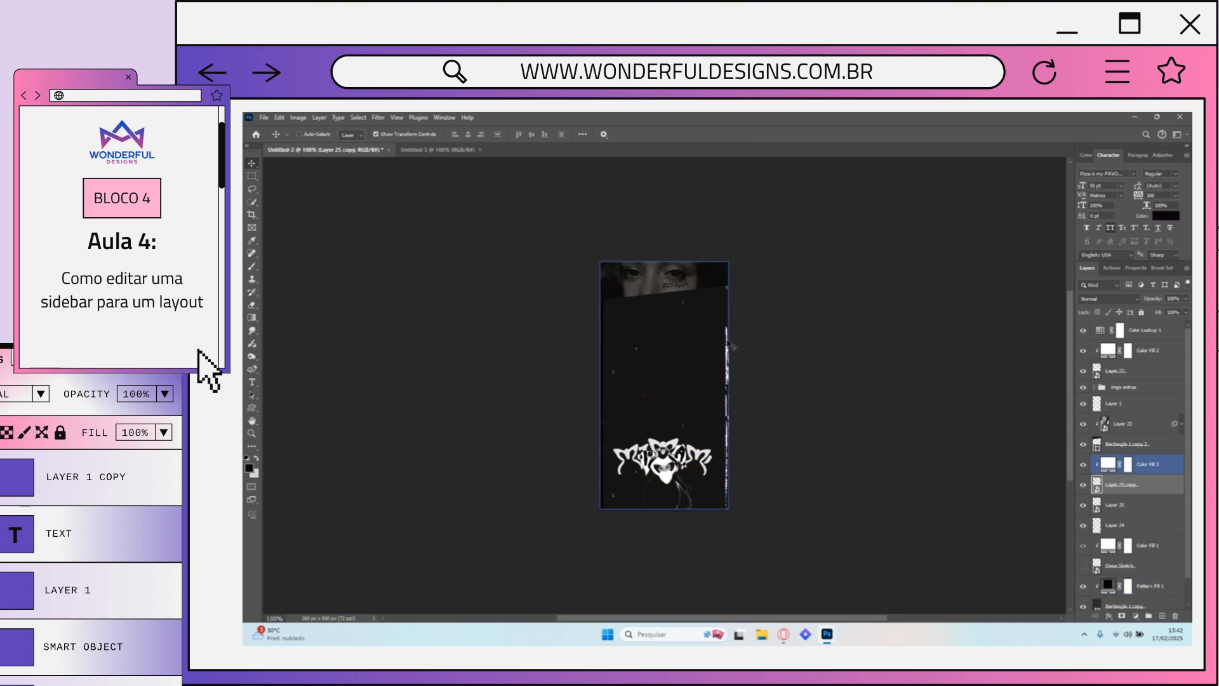
# Step: Duplicate the white Color Fill 3 and clip the copy to the left border strip
pyautogui.click(1162, 470)
pyautogui.moveTo(1162, 471); pyautogui.dragTo(1162, 495)
pyautogui.rightClick(1159, 507)
pyautogui.click(1122, 358)
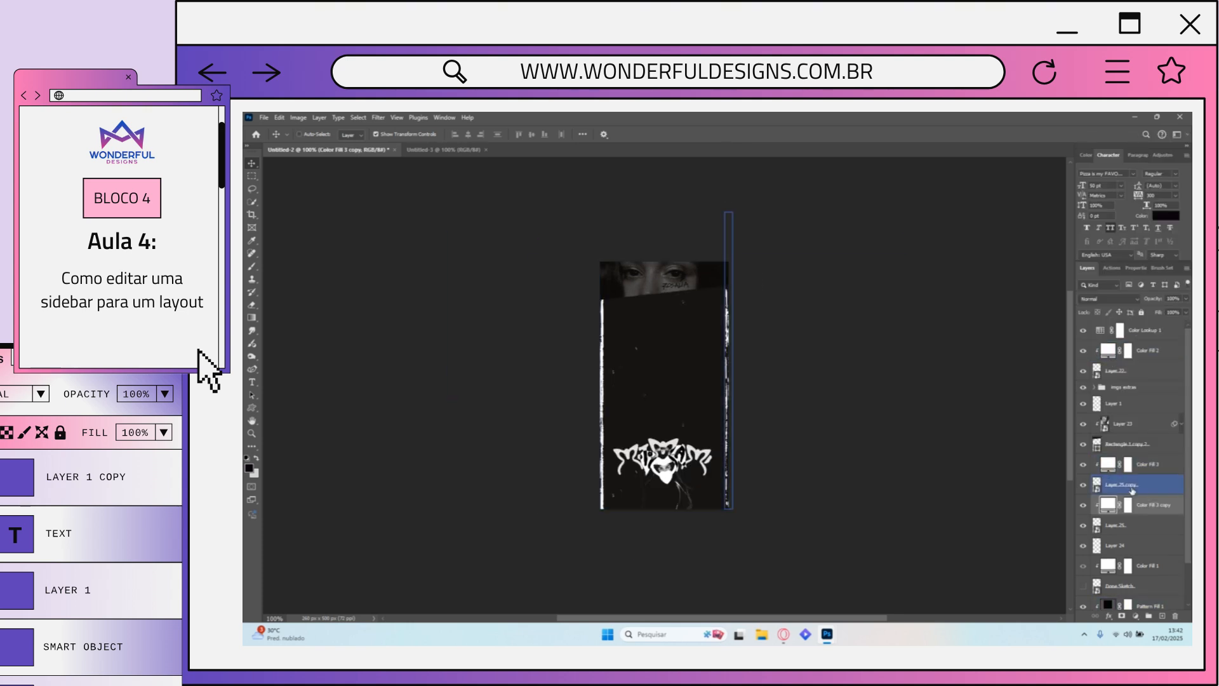
# Step: Flip and nudge the duplicated border strip so it lines the sidebar's right edge
pyautogui.click(1133, 487)
pyautogui.rightClick(729, 343)
pyautogui.press('Escape')
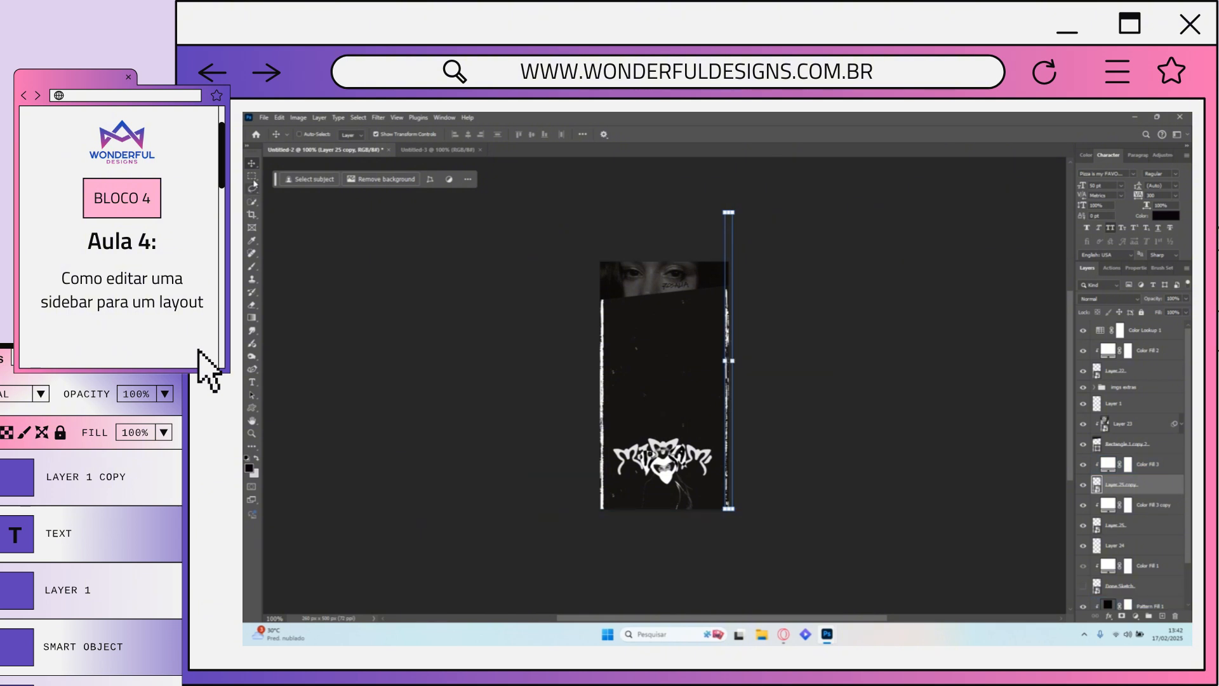
pyautogui.hotkey('ctrl', 't')
pyautogui.press('Return')
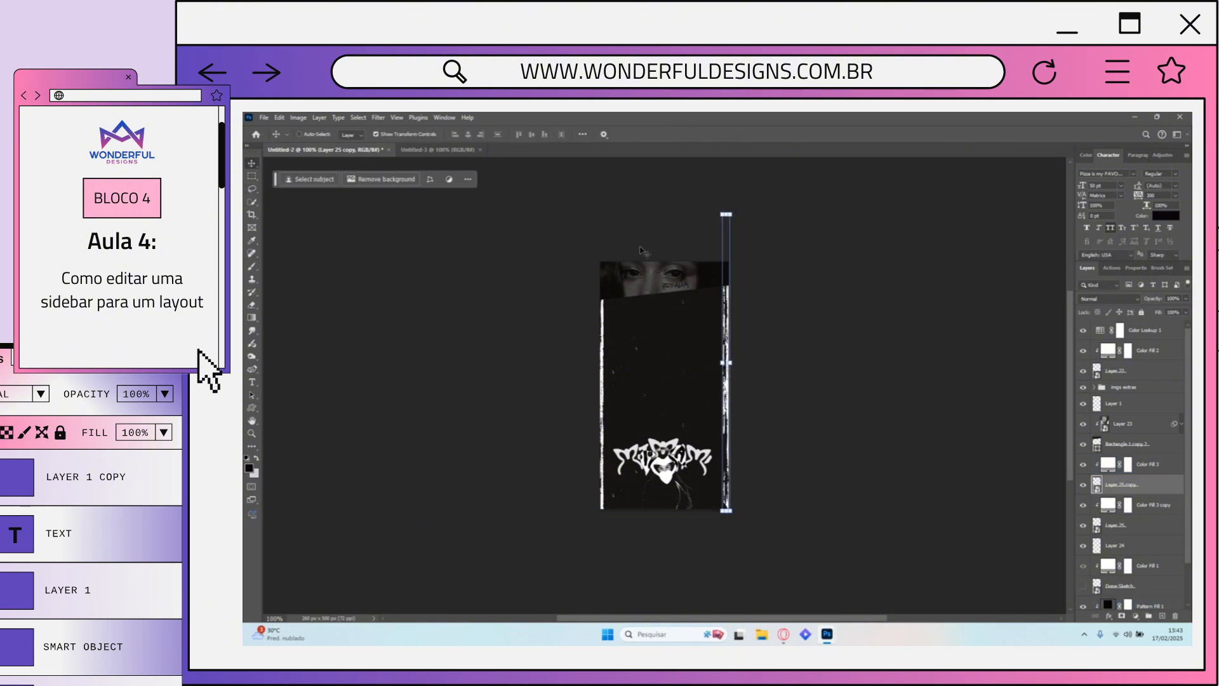
pyautogui.hotkey('ctrl', 't')
pyautogui.press('Return')
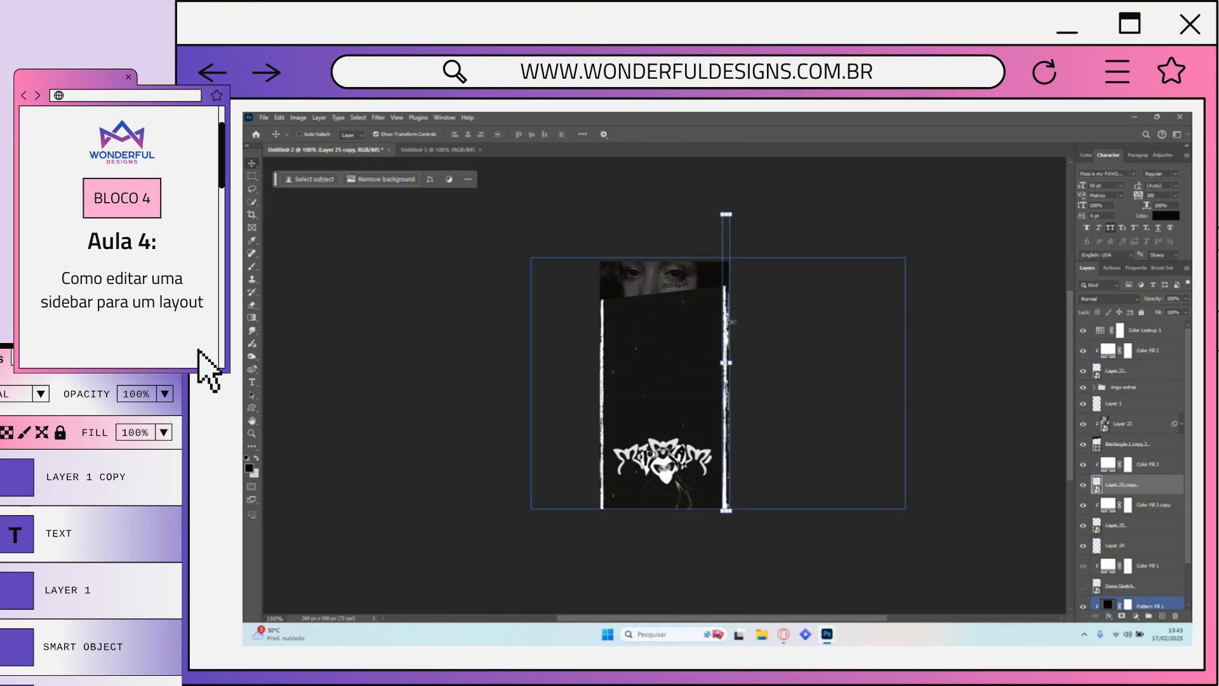
# Step: Duplicate the right border strip with its color fill, rotate it horizontal and place it along the sidebar's lower edge
pyautogui.keyDown('ctrl'); pyautogui.click(1161, 469); pyautogui.keyUp('ctrl')
pyautogui.hotkey('ctrl', 'j')
pyautogui.hotkey('ctrl', 't')
pyautogui.moveTo(789, 262); pyautogui.dragTo(788, 399)
pyautogui.moveTo(779, 367); pyautogui.dragTo(733, 513)
pyautogui.press('Return')
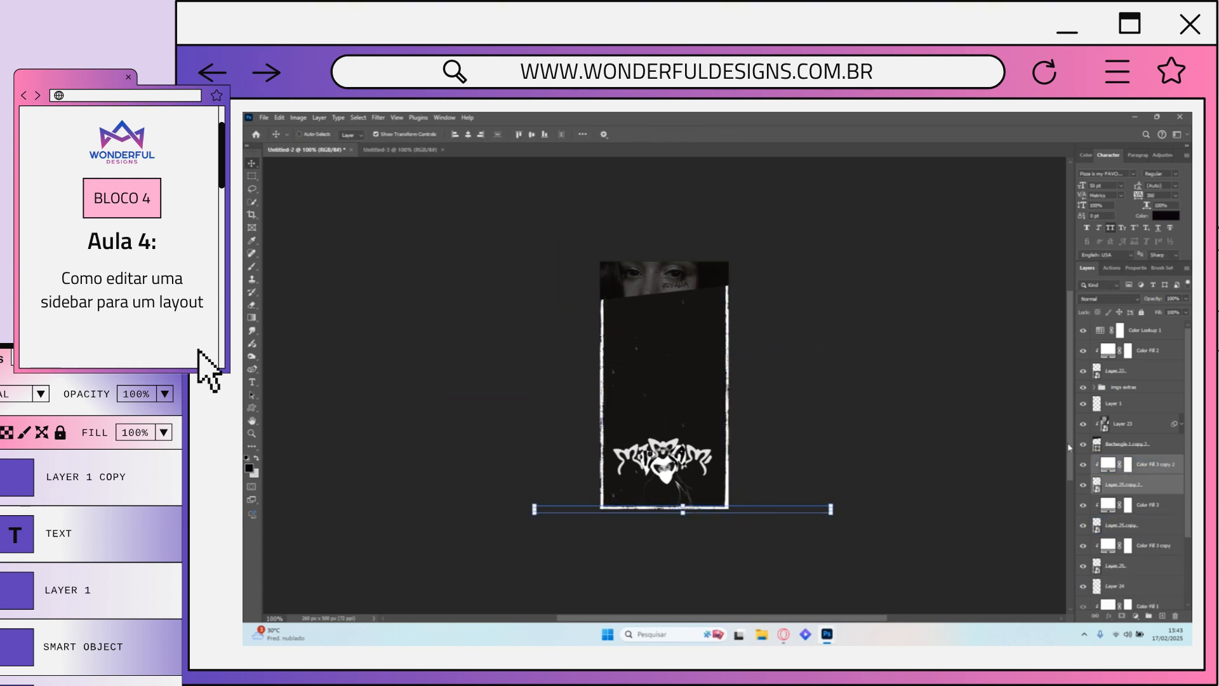
# Step: Stamp a sketchy line brush across the sidebar just below the portrait band on a new layer
pyautogui.hotkey('ctrl', 'e')
pyautogui.moveTo(415, 249); pyautogui.dragTo(415, 261)
pyautogui.click(327, 278)
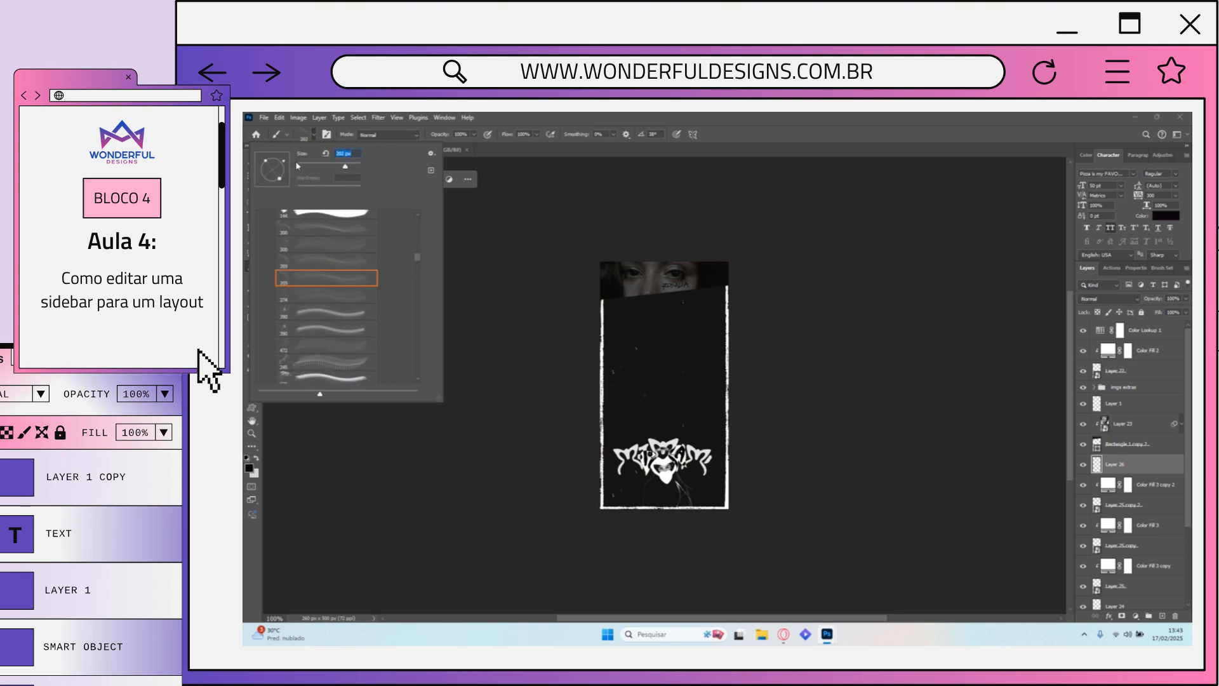
pyautogui.click(610, 301)
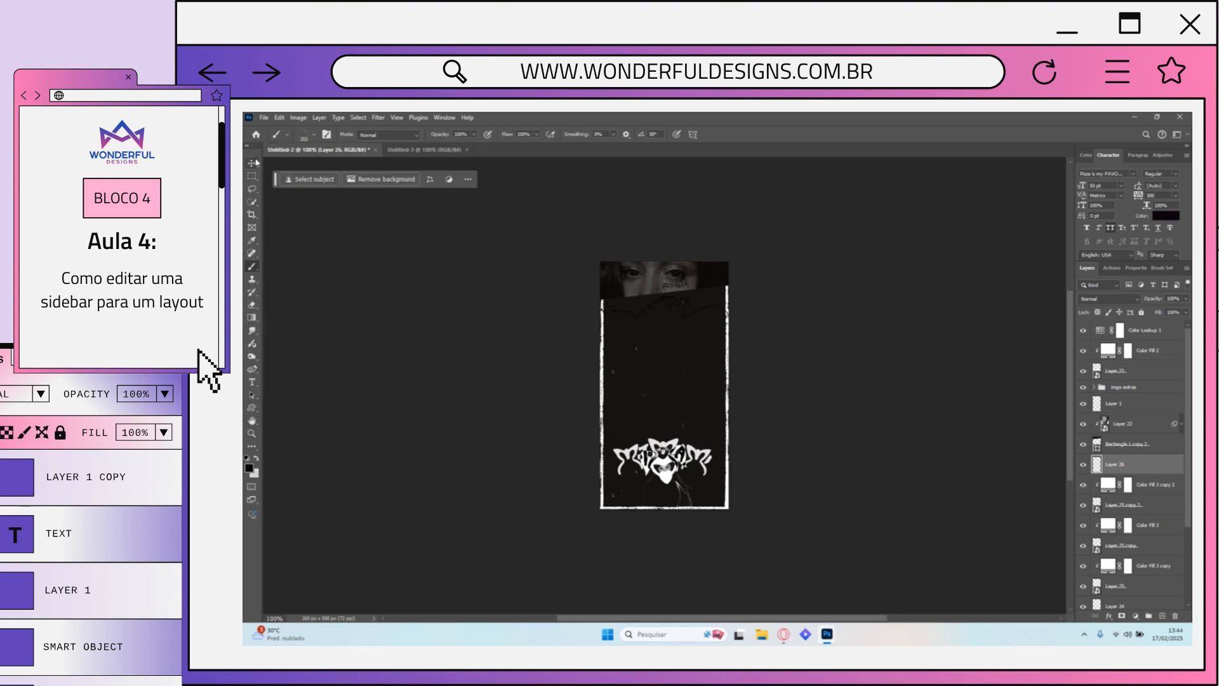
# Step: Clip a white solid color fill to the sketch line and flip the line both horizontally and vertically
pyautogui.click(1136, 616)
pyautogui.click(1011, 294)
pyautogui.keyDown('alt'); pyautogui.click(1137, 474); pyautogui.keyUp('alt')
pyautogui.moveTo(893, 362)
pyautogui.mouseDown()
pyautogui.moveTo(790, 300)
pyautogui.moveTo(664, 372)
pyautogui.moveTo(613, 348)
pyautogui.mouseUp()
pyautogui.click(1115, 485)
pyautogui.hotkey('ctrl', 't')
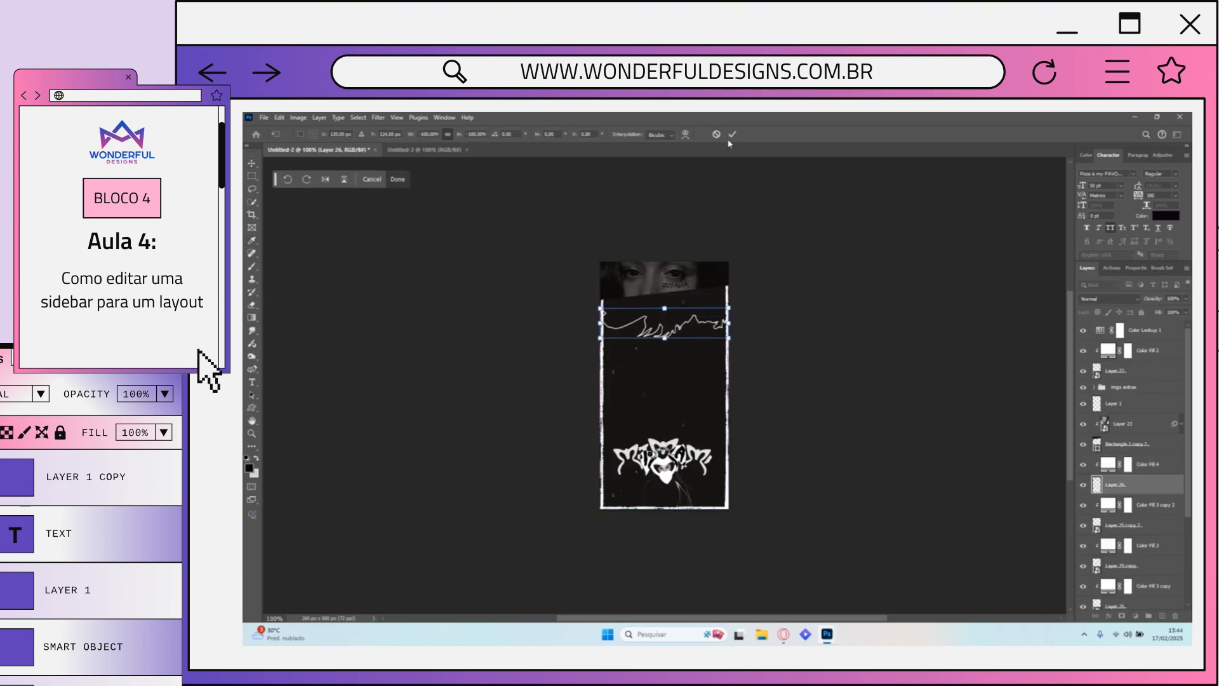
pyautogui.click(732, 135)
# Step: Combine the three border strips and their color fills into a single layer
pyautogui.scroll(-1, 1140, 486)
pyautogui.click(1140, 486)
pyautogui.scroll(-1, 1143, 546)
pyautogui.keyDown('shift'); pyautogui.click(1144, 569); pyautogui.keyUp('shift')
pyautogui.rightClick(1144, 569)
pyautogui.click(1123, 495)
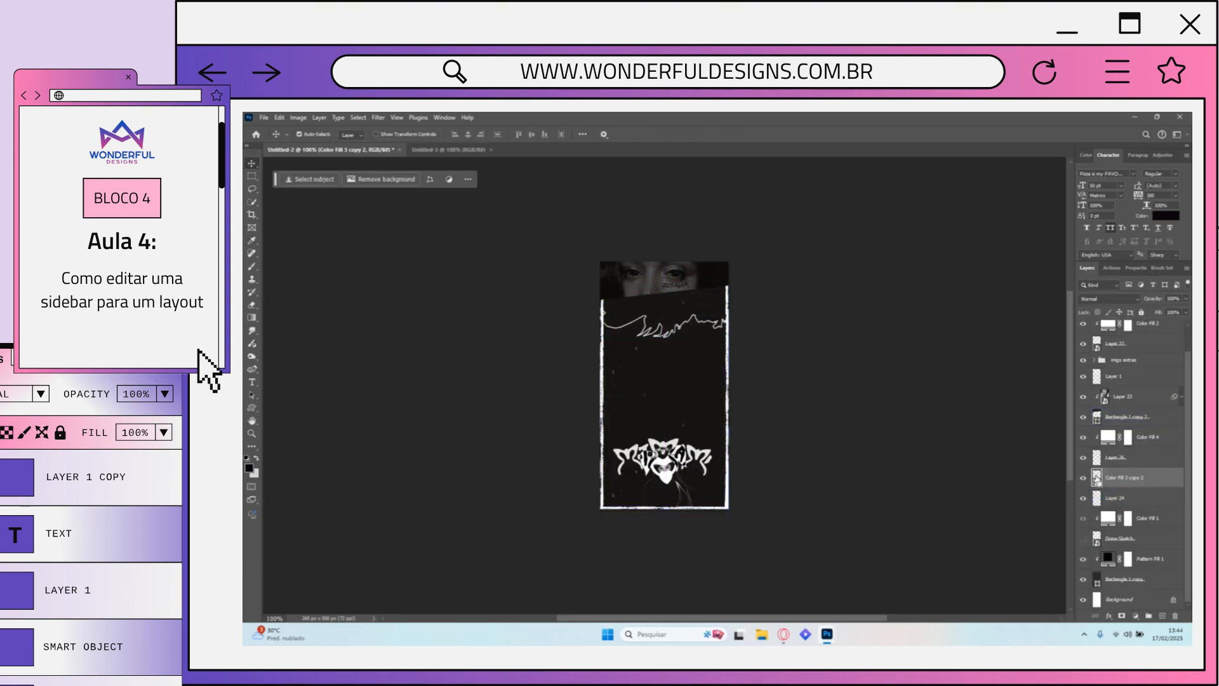
# Step: Add a layer mask to the sketch line layer and choose a hard round brush for painting on it
pyautogui.click(1140, 457)
pyautogui.click(1121, 616)
pyautogui.press('b')
pyautogui.click(314, 135)
pyautogui.moveTo(418, 259); pyautogui.dragTo(418, 217)
pyautogui.click(328, 232)
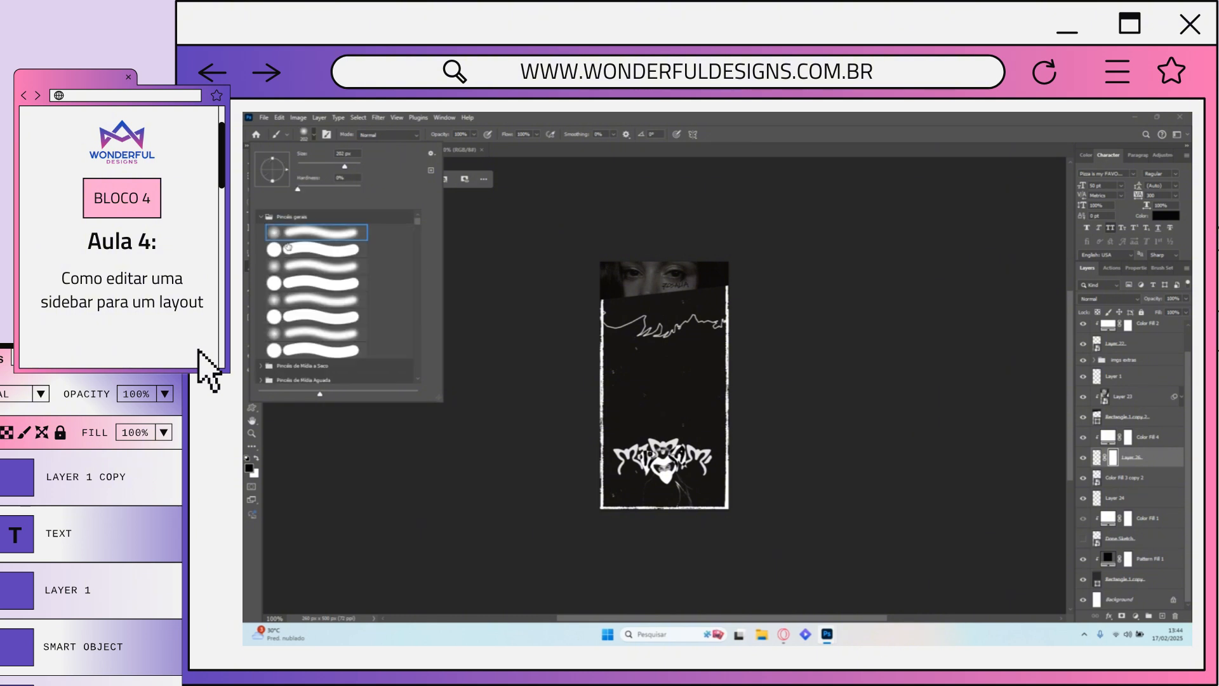
pyautogui.click(327, 249)
pyautogui.click(573, 296)
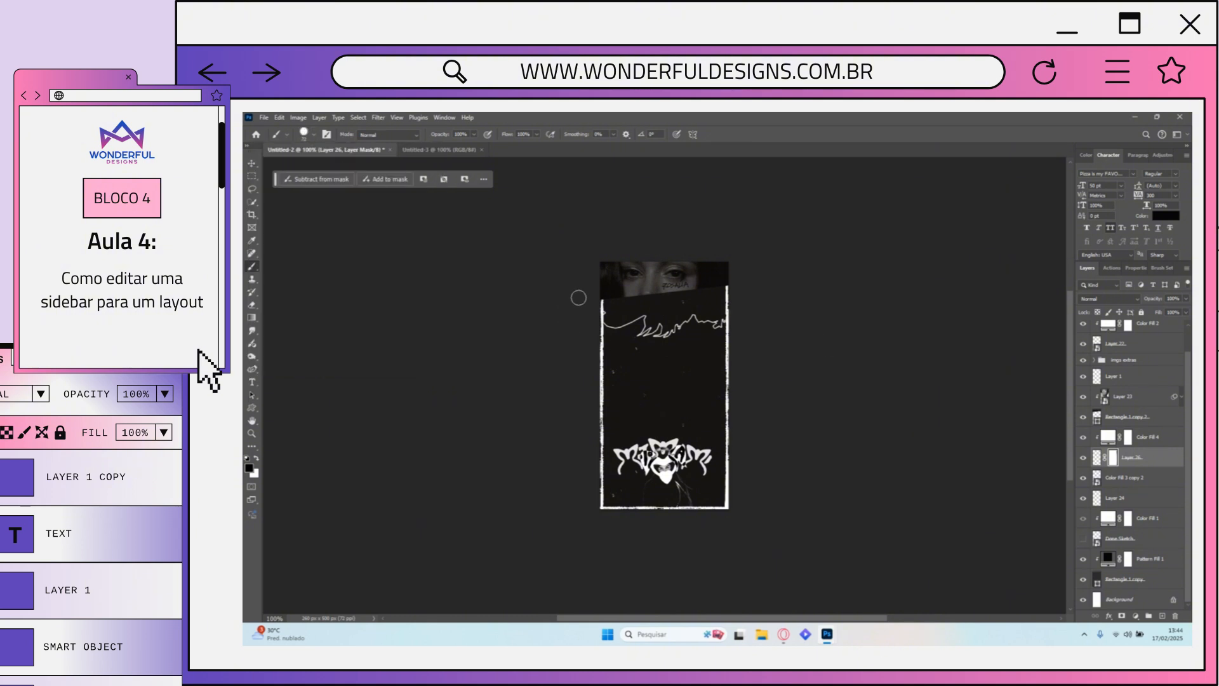
# Step: Group copies of all the sidebar's design layers and merge that group into one layer above the originals
pyautogui.press('v')
pyautogui.scroll(1, 1148, 381)
pyautogui.click(1148, 349)
pyautogui.keyDown('shift'); pyautogui.click(1127, 579); pyautogui.keyUp('shift')
pyautogui.hotkey('ctrl', 'g')
pyautogui.rightClick(1125, 329)
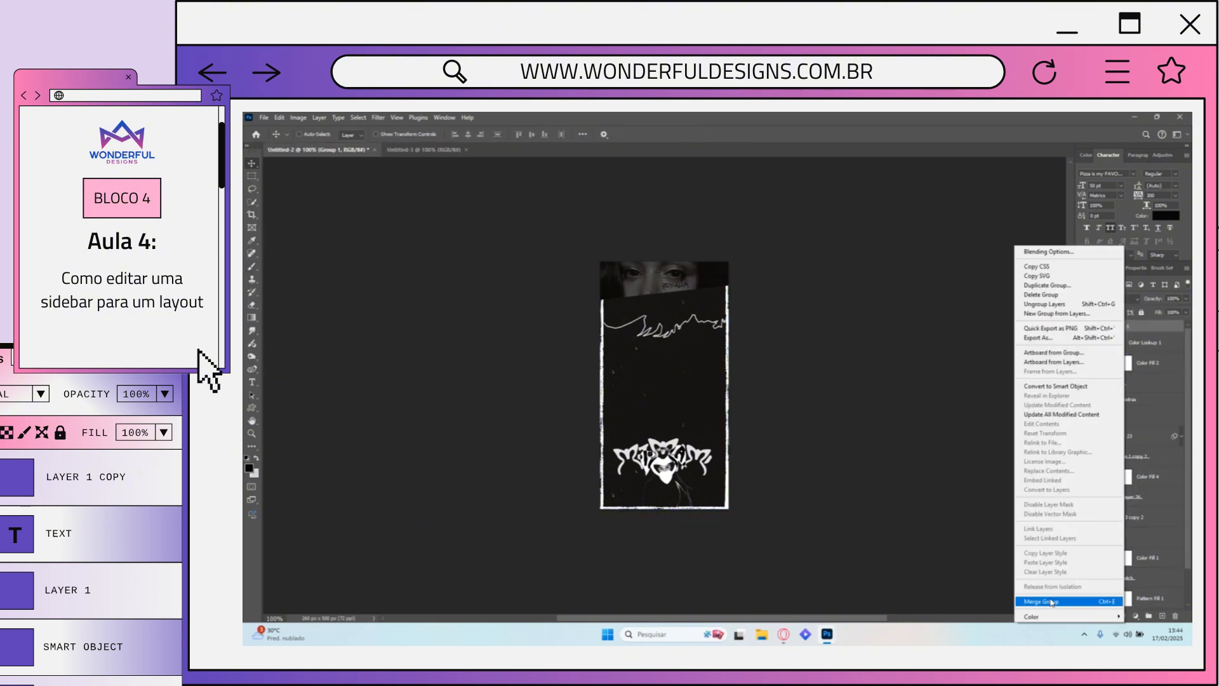
pyautogui.click(1048, 599)
# Step: Play the saved action on the merged layer to give the artwork colored fringes
pyautogui.click(1112, 268)
pyautogui.click(1133, 422)
pyautogui.click(1131, 617)
pyautogui.click(1087, 268)
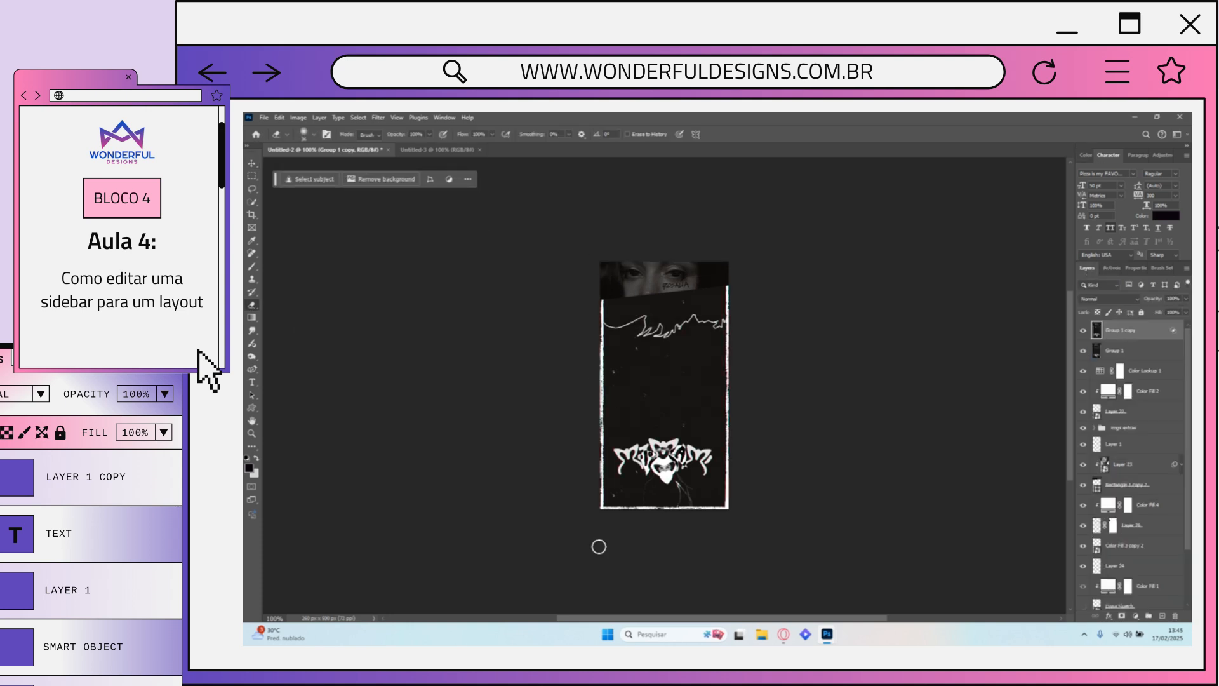
# Step: Save the document as side repete.psd in the Layout folder and crop it to the upper part ending below the sketch line
pyautogui.hotkey('ctrl', 'shift', 's')
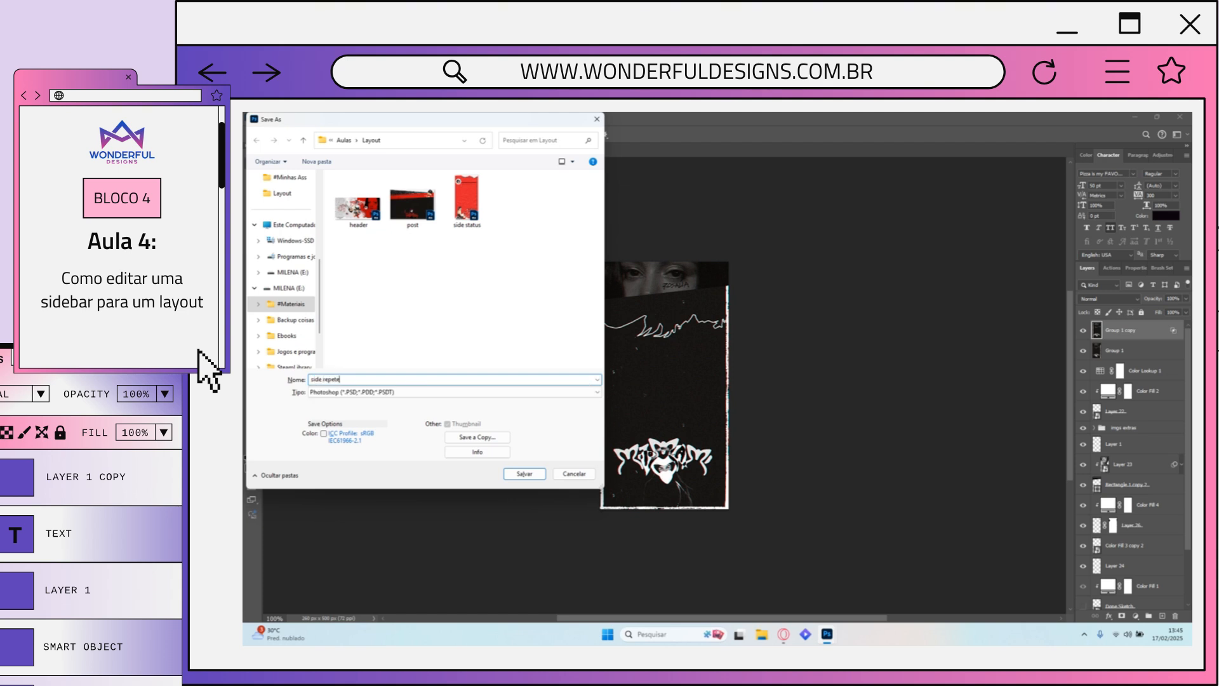
pyautogui.press('Return')
pyautogui.click(252, 215)
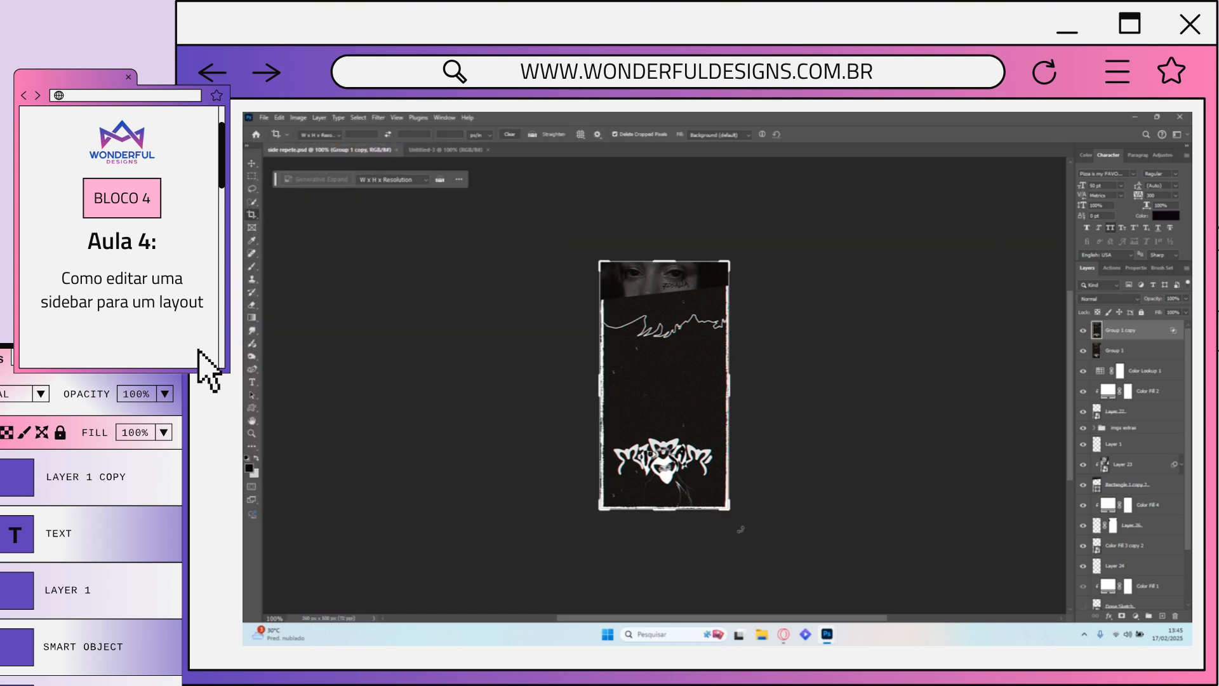
pyautogui.moveTo(669, 509); pyautogui.dragTo(674, 425)
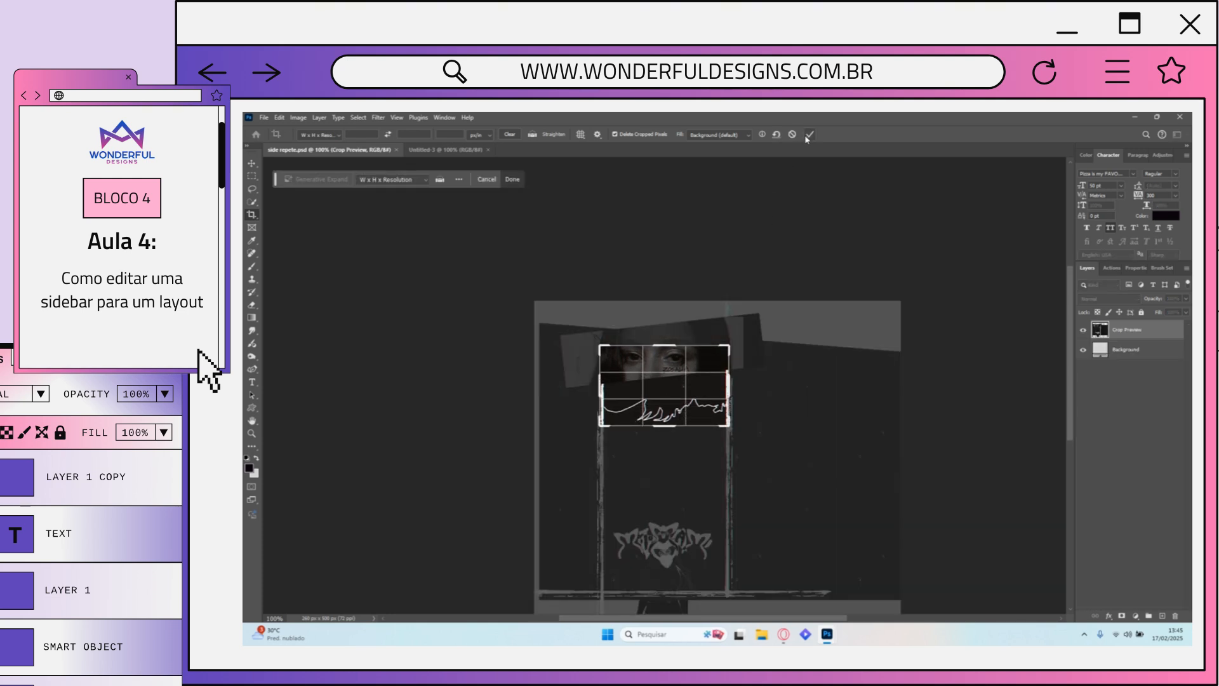
pyautogui.press('Return')
# Step: Export the cropped upper section for web as a PNG-24 in Downloads and undo the crop
pyautogui.hotkey('ctrl', 'alt', 'shift', 's')
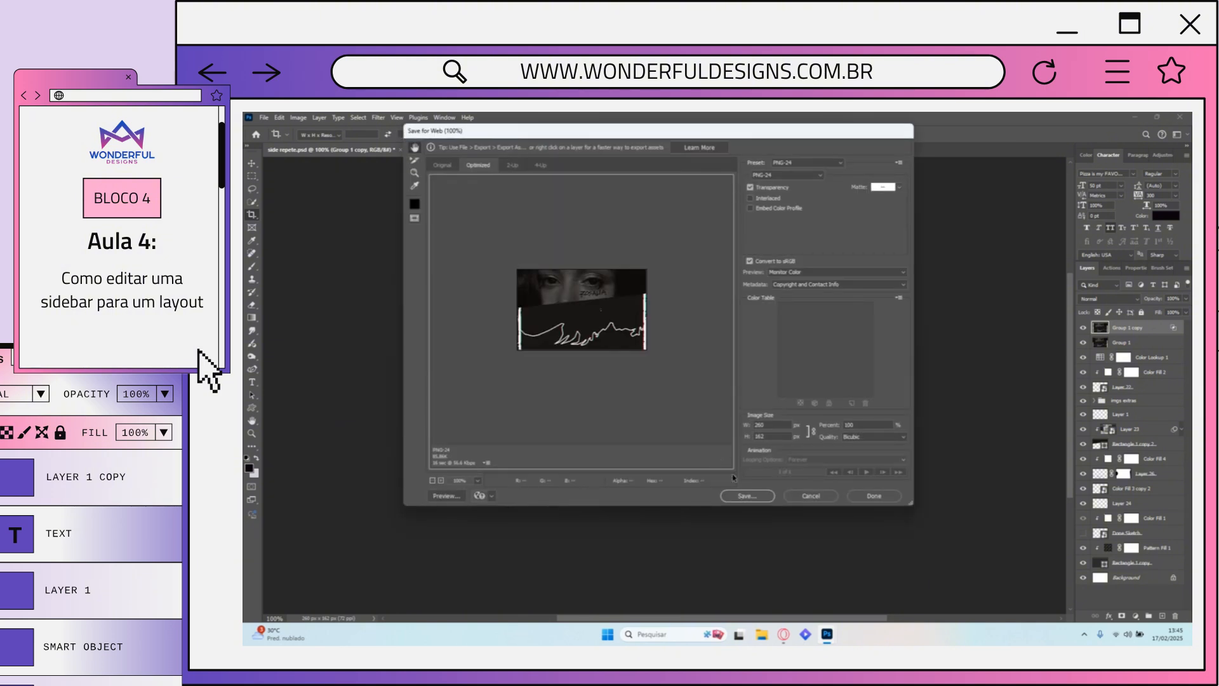
pyautogui.click(745, 498)
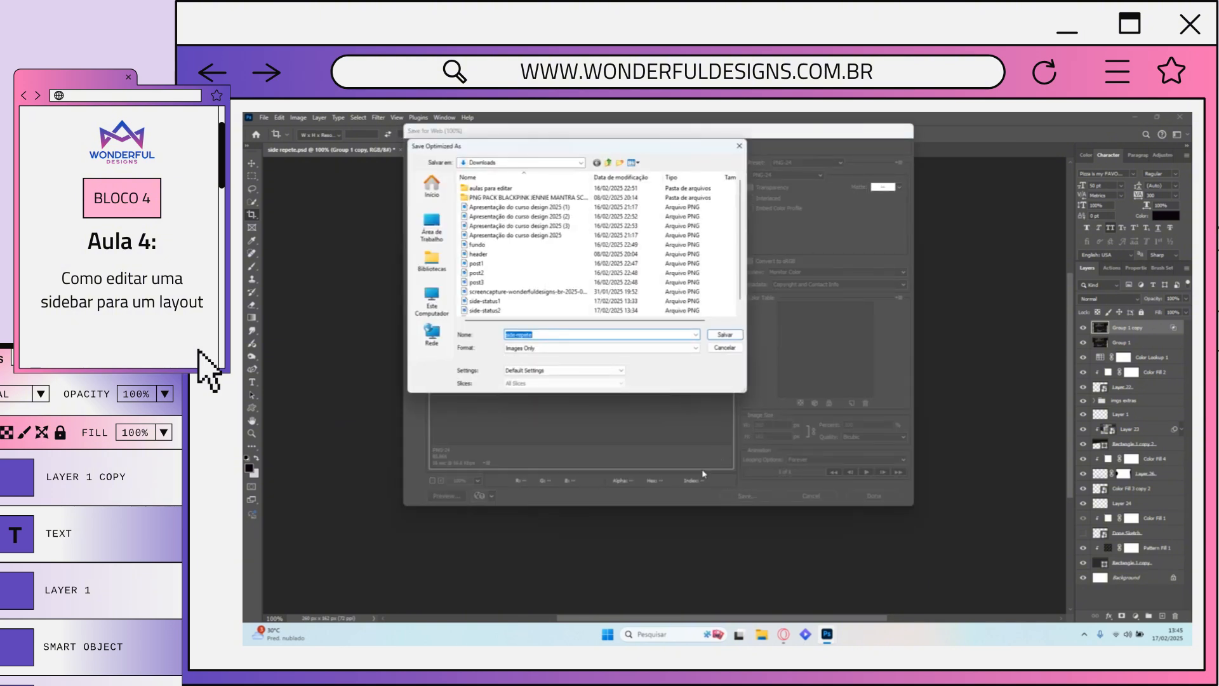
pyautogui.press('Return')
pyautogui.hotkey('ctrl', 'z')
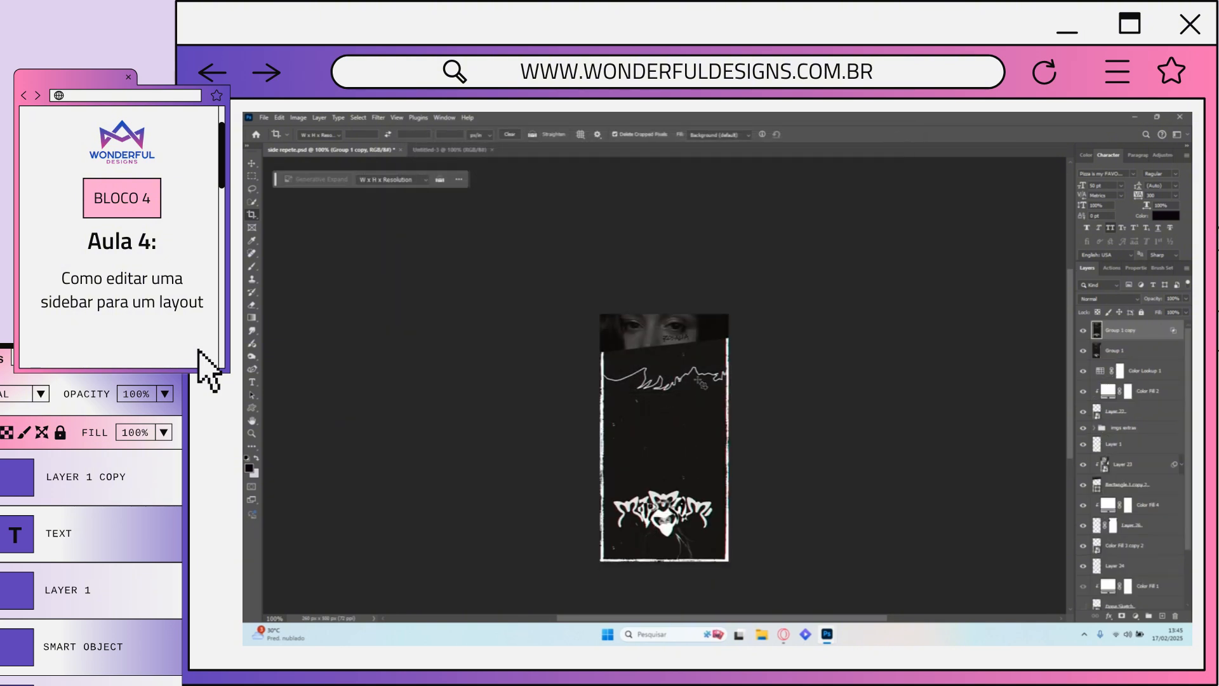
# Step: Crop the sidebar to its lower part with the Motomami lettering, export it for web as a PNG-24 numbered 3, and undo the crop
pyautogui.moveTo(664, 314); pyautogui.dragTo(664, 401)
pyautogui.click(811, 134)
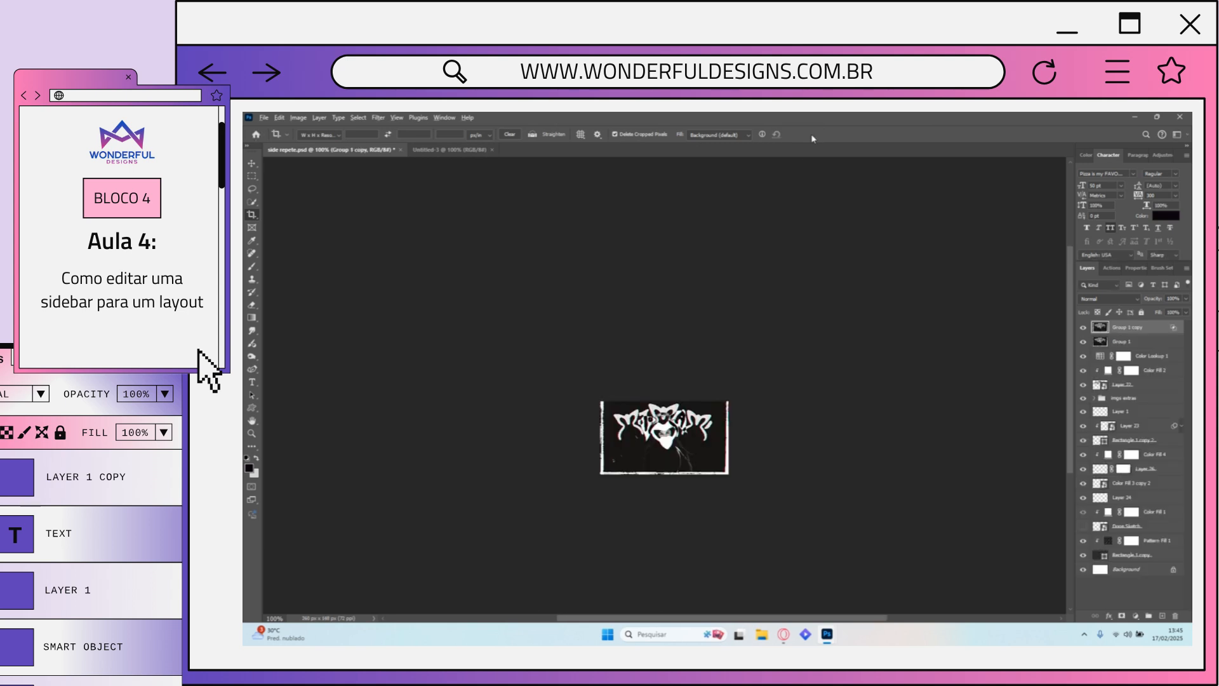
pyautogui.hotkey('ctrl', 'alt', 'shift', 's')
pyautogui.press('Return')
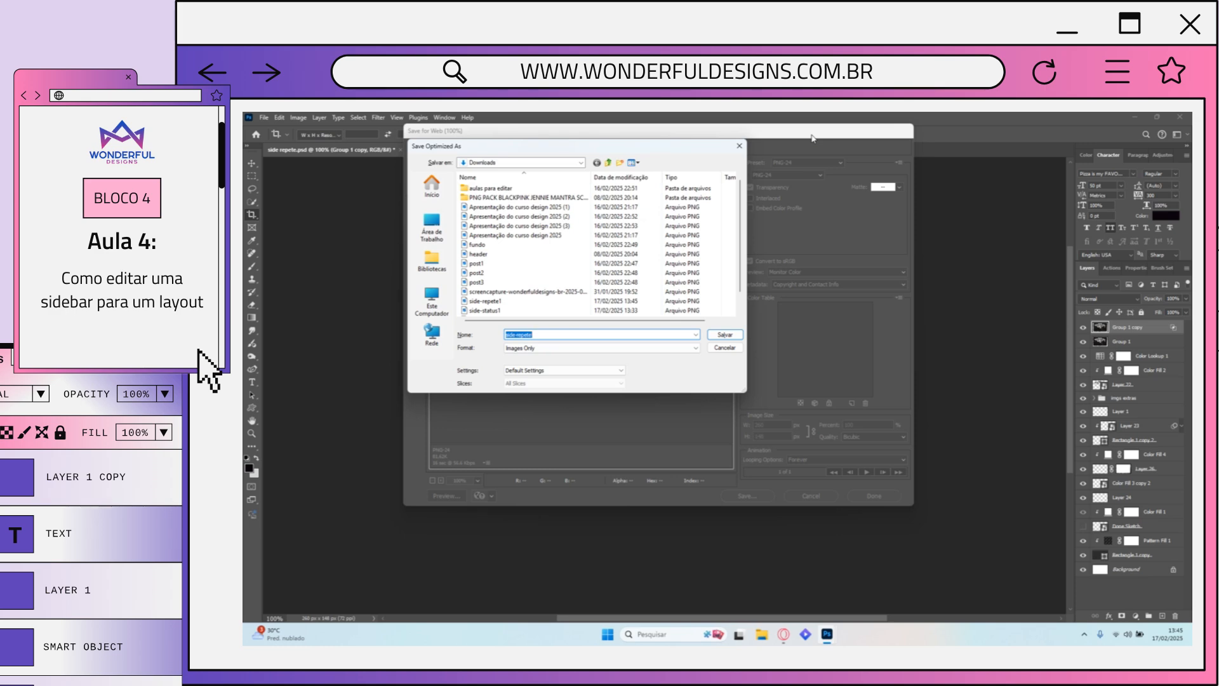
pyautogui.write('3')
pyautogui.press('Return')
pyautogui.hotkey('ctrl', 'z')
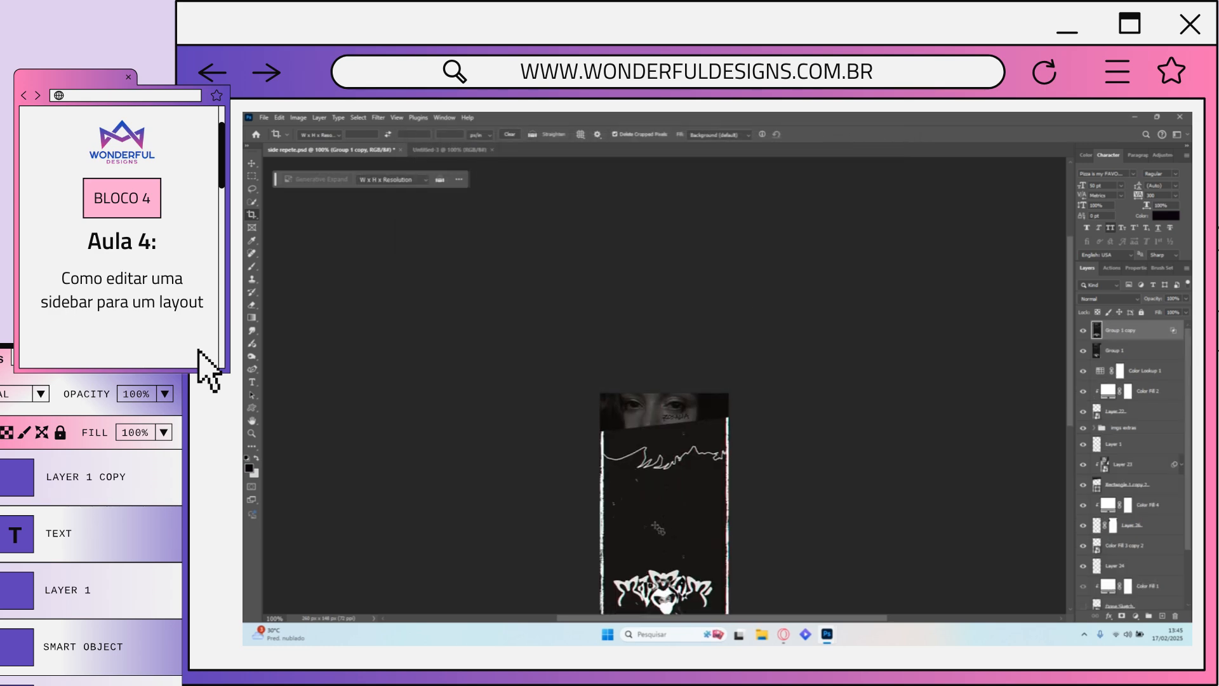
# Step: Crop the sidebar to its plain middle section, export it for web as a PNG-24, undo the crop, then save and close the document
pyautogui.moveTo(664, 314); pyautogui.dragTo(664, 354)
pyautogui.moveTo(664, 521); pyautogui.dragTo(665, 485)
pyautogui.click(811, 135)
pyautogui.hotkey('ctrl', 'alt', 'shift', 's')
pyautogui.press('Return')
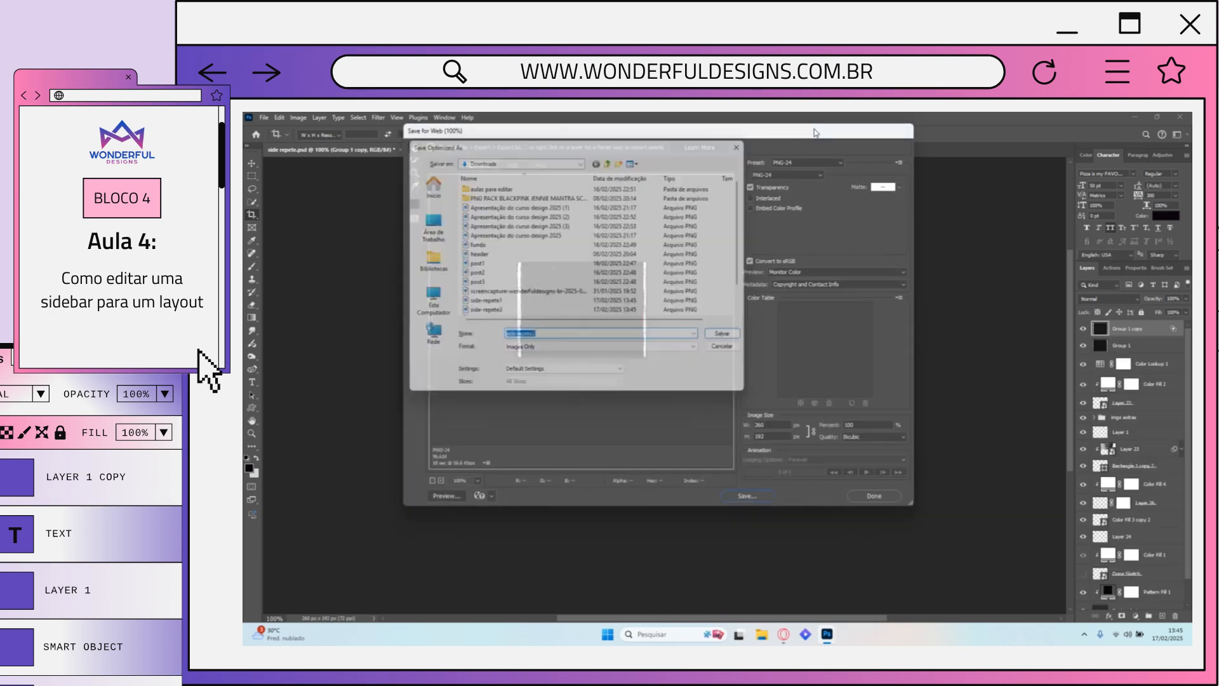
pyautogui.press('Return')
pyautogui.hotkey('ctrl', 'z')
pyautogui.hotkey('ctrl', 's')
pyautogui.hotkey('ctrl', 'w')
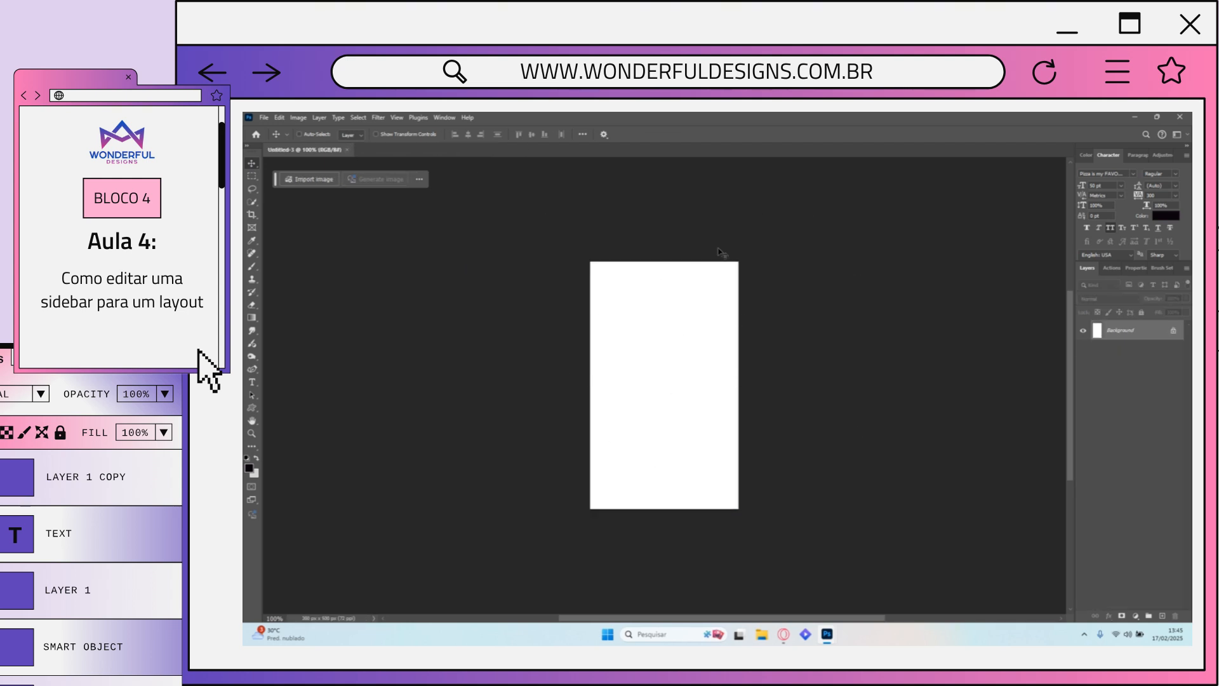
# Step: Open post.psd from the Layout folder and copy its Color Lookup 1, Color Fill 1, Pattern Fill 1 and Rectangle 1 copy layers into the blank document
pyautogui.hotkey('ctrl', 'o')
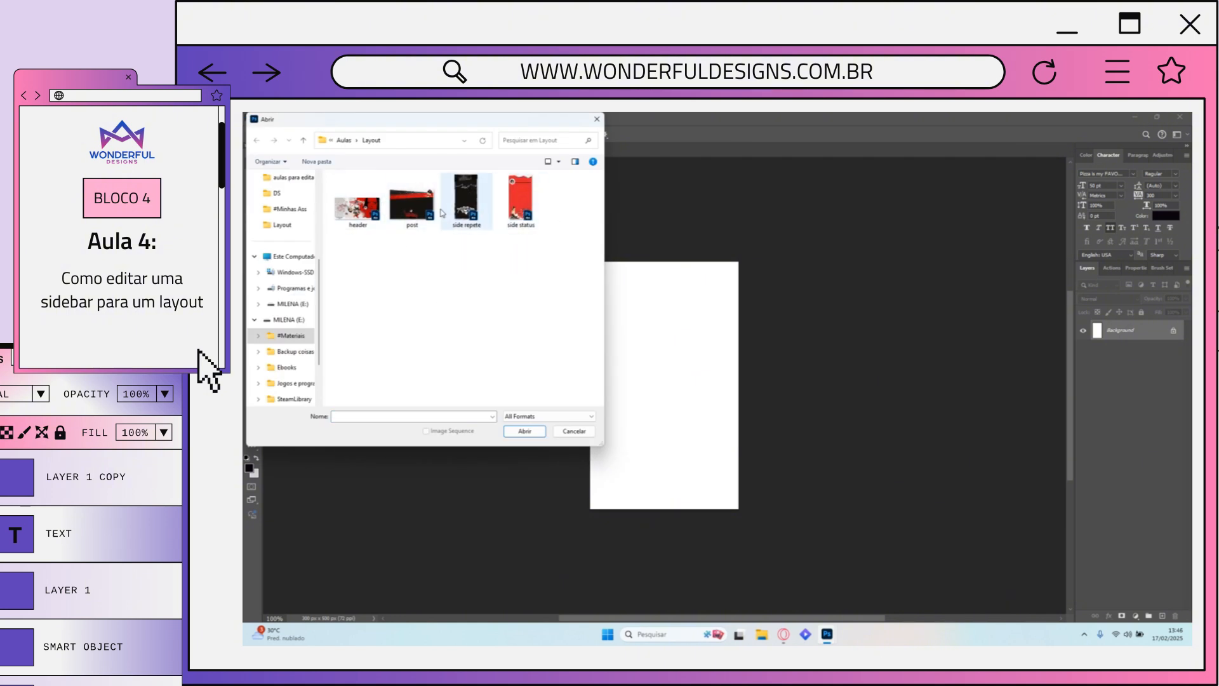
pyautogui.doubleClick(403, 192)
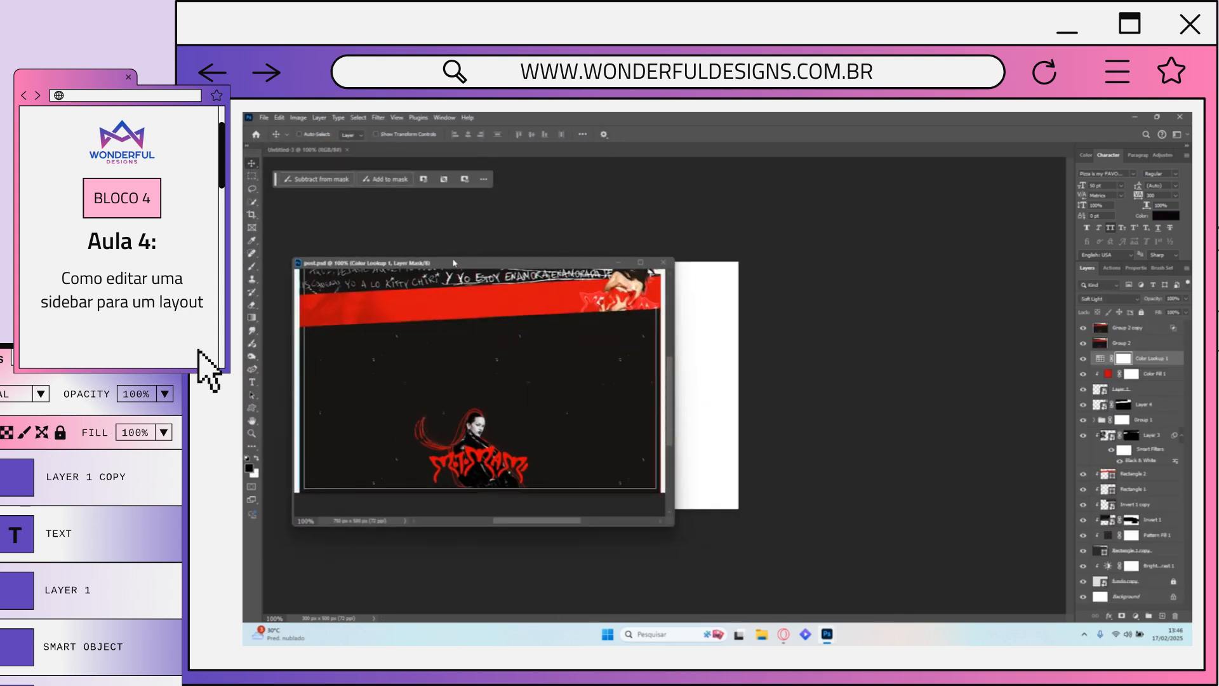
pyautogui.moveTo(454, 262); pyautogui.dragTo(441, 258)
pyautogui.scroll(2, 1186, 381)
pyautogui.click(1161, 362)
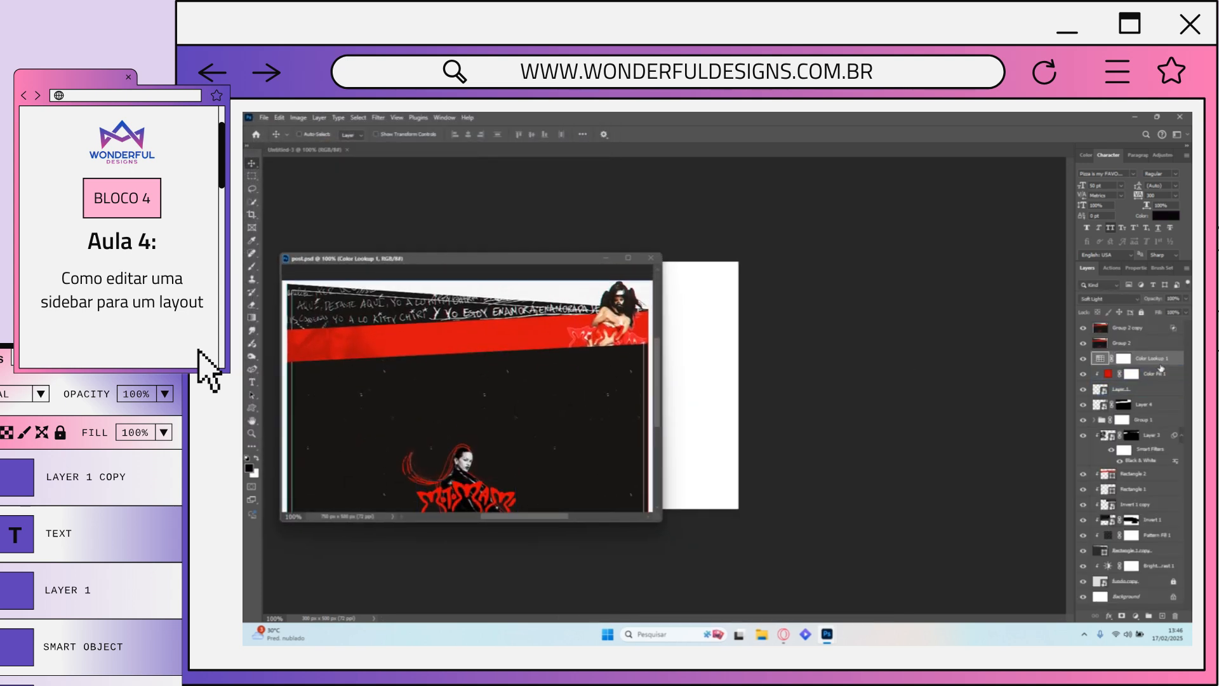
pyautogui.click(1156, 360)
pyautogui.keyDown('shift'); pyautogui.click(1156, 374); pyautogui.keyUp('shift')
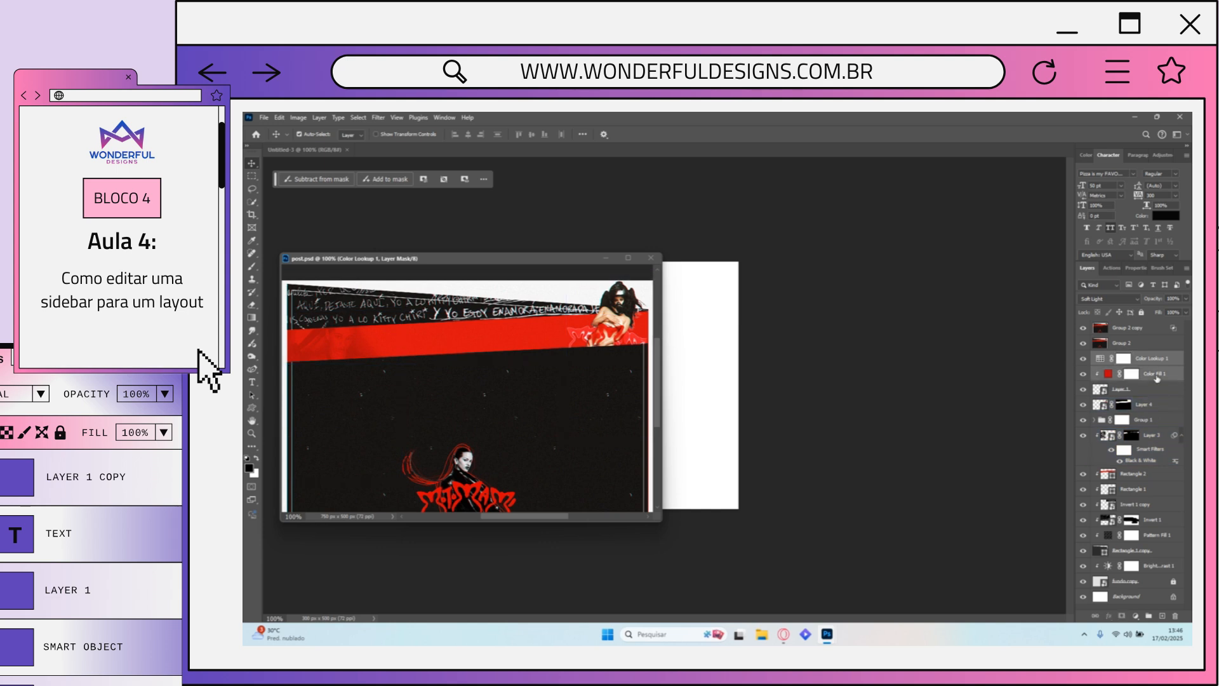
pyautogui.scroll(-3, 1148, 452)
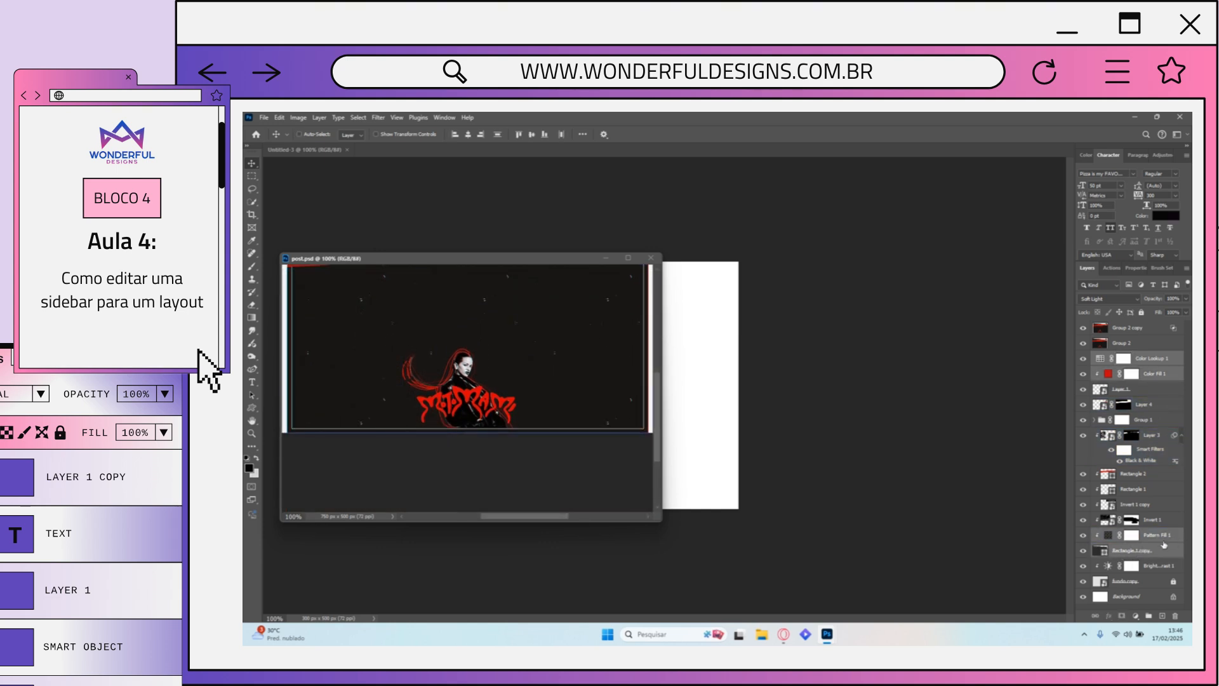
pyautogui.moveTo(1164, 545); pyautogui.dragTo(648, 325)
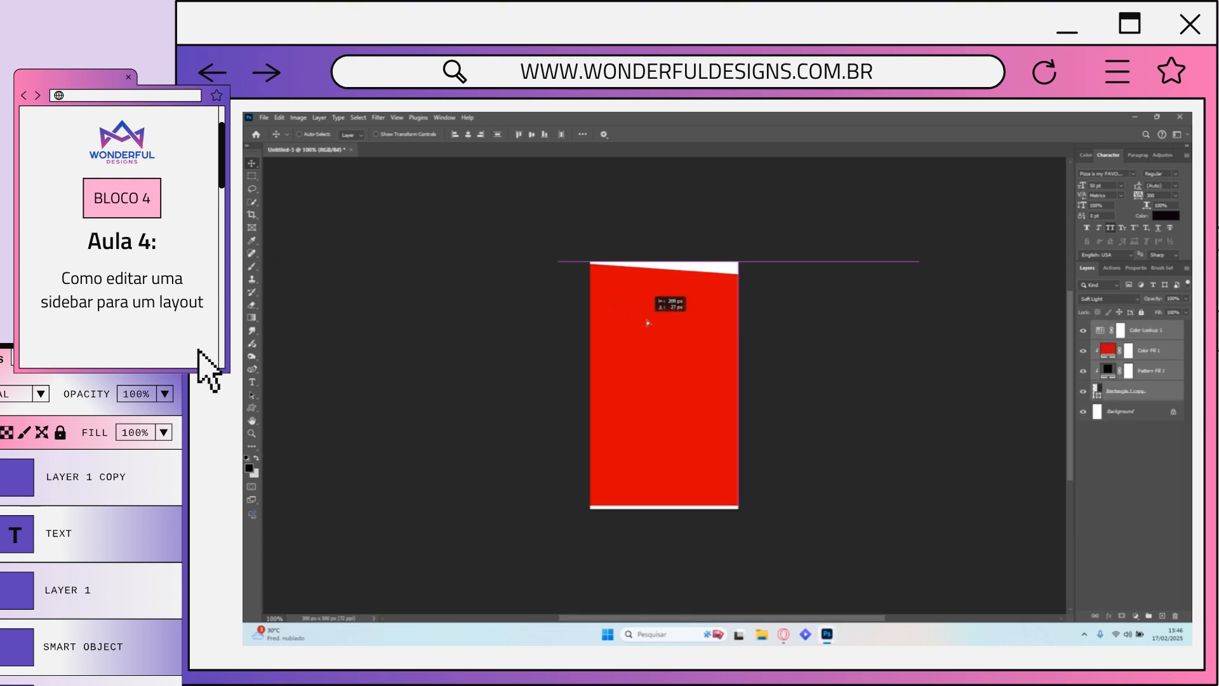
# Step: Reposition the copied dark rectangle on the canvas and hide the red Color Fill 1 layer
pyautogui.click(1153, 392)
pyautogui.moveTo(794, 371); pyautogui.dragTo(811, 408)
pyautogui.moveTo(1150, 351); pyautogui.dragTo(1146, 332)
pyautogui.click(1084, 351)
# Step: Scale and stretch the slanted dark rectangle to span the sidebar, leaving a narrow wedge uncovered above and below it
pyautogui.click(1152, 392)
pyautogui.moveTo(751, 334); pyautogui.dragTo(755, 303)
pyautogui.click(406, 134)
pyautogui.moveTo(750, 512); pyautogui.dragTo(749, 408)
pyautogui.moveTo(799, 312); pyautogui.dragTo(720, 318)
pyautogui.moveTo(773, 414); pyautogui.dragTo(773, 396)
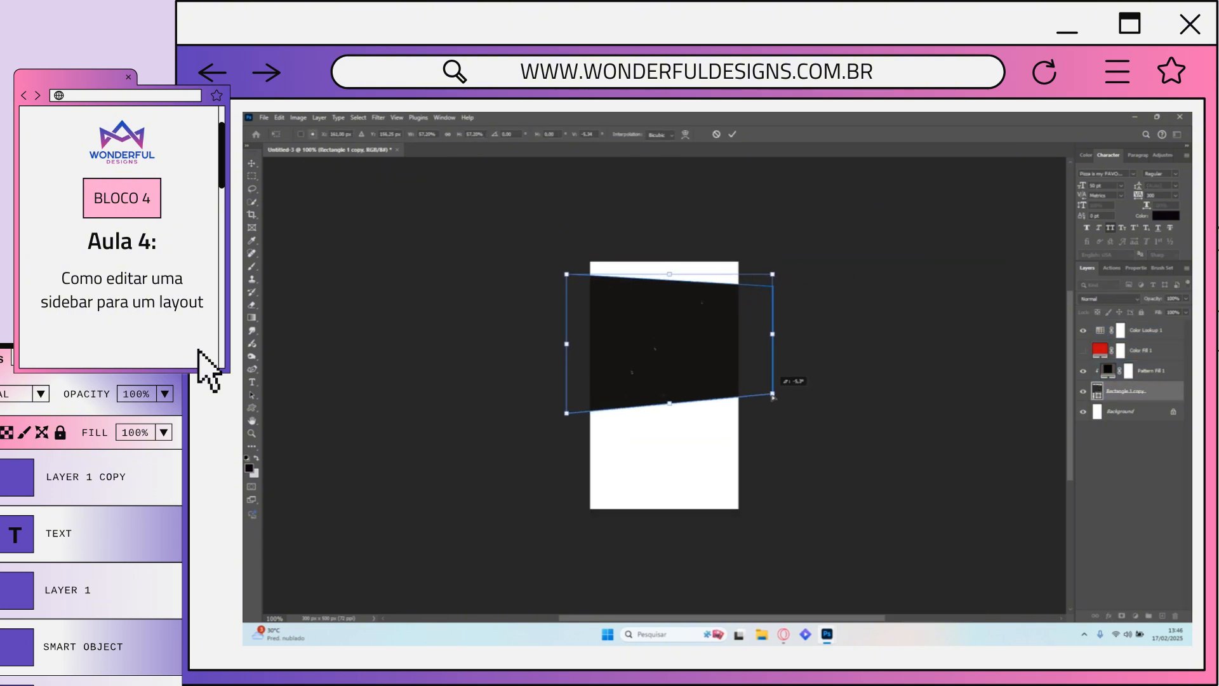
pyautogui.moveTo(669, 413); pyautogui.dragTo(667, 386)
pyautogui.moveTo(669, 488); pyautogui.dragTo(669, 509)
pyautogui.click(732, 134)
# Step: Show the red Color Fill 1 layer, move it beneath the dark rectangle and release it from the clipping mask
pyautogui.click(1084, 351)
pyautogui.moveTo(1145, 350); pyautogui.dragTo(1145, 400)
pyautogui.rightClick(1158, 352)
pyautogui.click(1108, 473)
# Step: Duplicate the Pattern Fill 1 layer and place the copy, released from its clipping mask, directly above the red fill
pyautogui.hotkey('ctrl', 'j')
pyautogui.click(1109, 300)
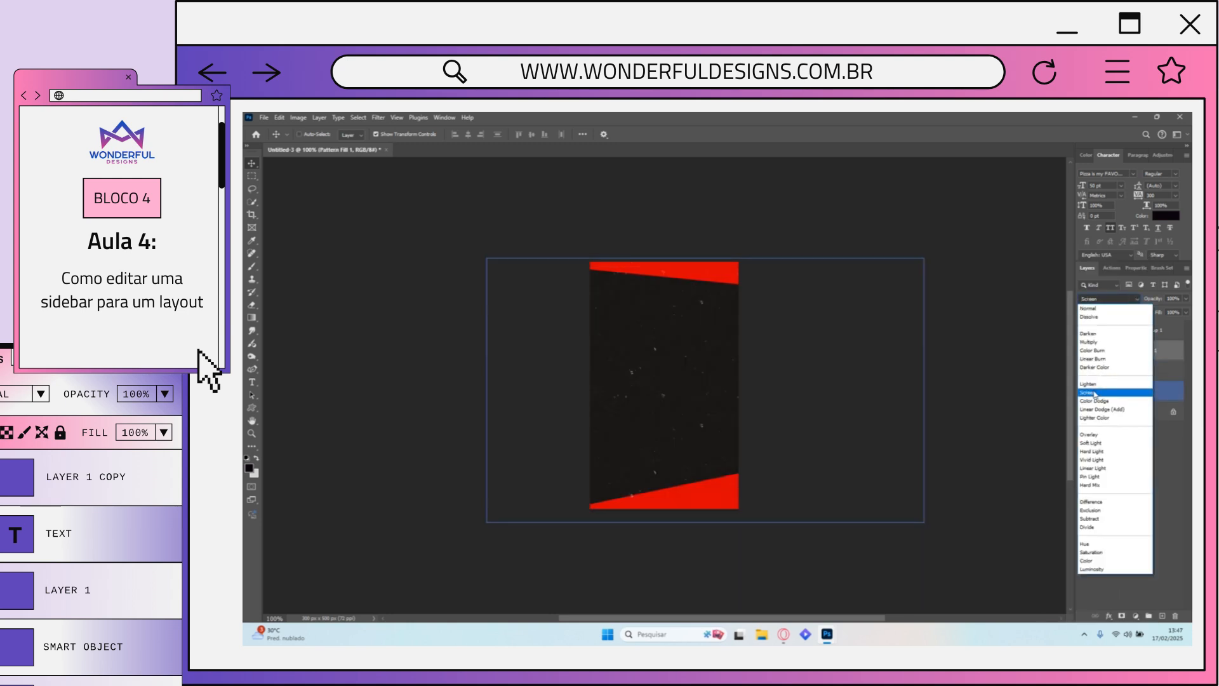
pyautogui.click(1093, 385)
pyautogui.moveTo(1145, 358); pyautogui.dragTo(1145, 409)
pyautogui.rightClick(1147, 352)
pyautogui.click(1099, 473)
# Step: Invert the pattern fill copy with an Invert adjustment layer and set the copy's blend mode to Multiply
pyautogui.click(1147, 392)
pyautogui.click(1136, 615)
pyautogui.click(1123, 576)
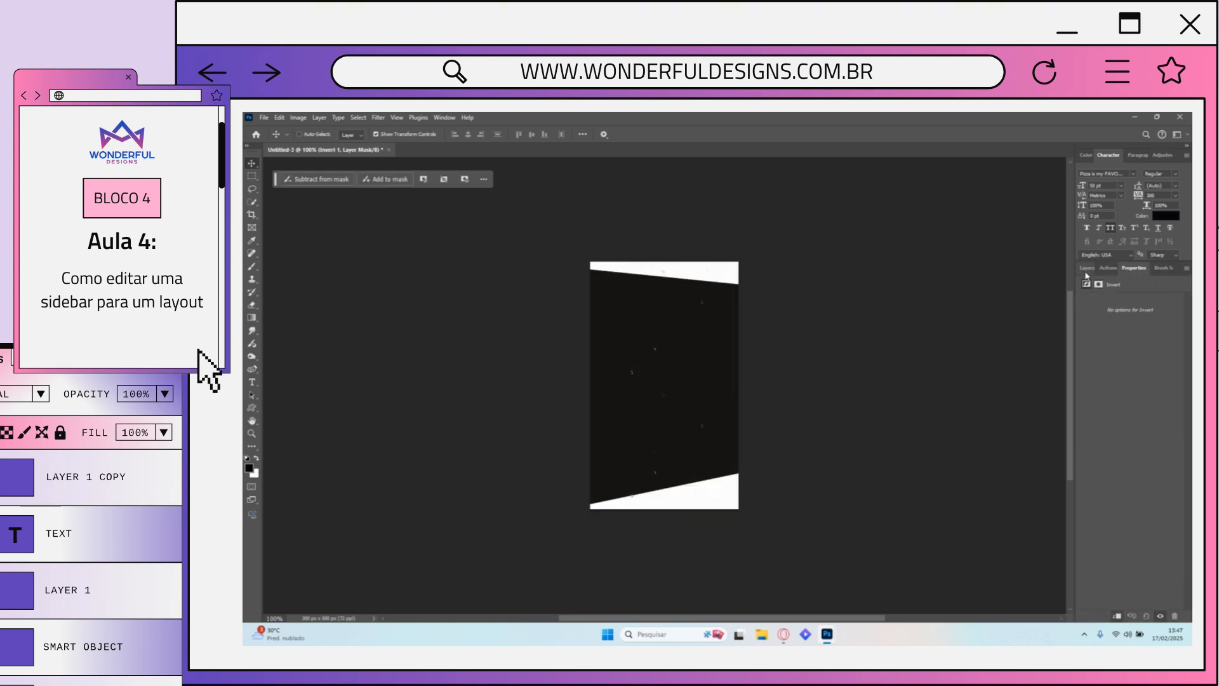
pyautogui.click(1087, 268)
pyautogui.click(1147, 411)
pyautogui.click(1105, 299)
pyautogui.click(1090, 343)
# Step: Copy the imgs extras group from header.psd into the sidebar document above the Color Lookup layer and minimize header.psd
pyautogui.click(1151, 331)
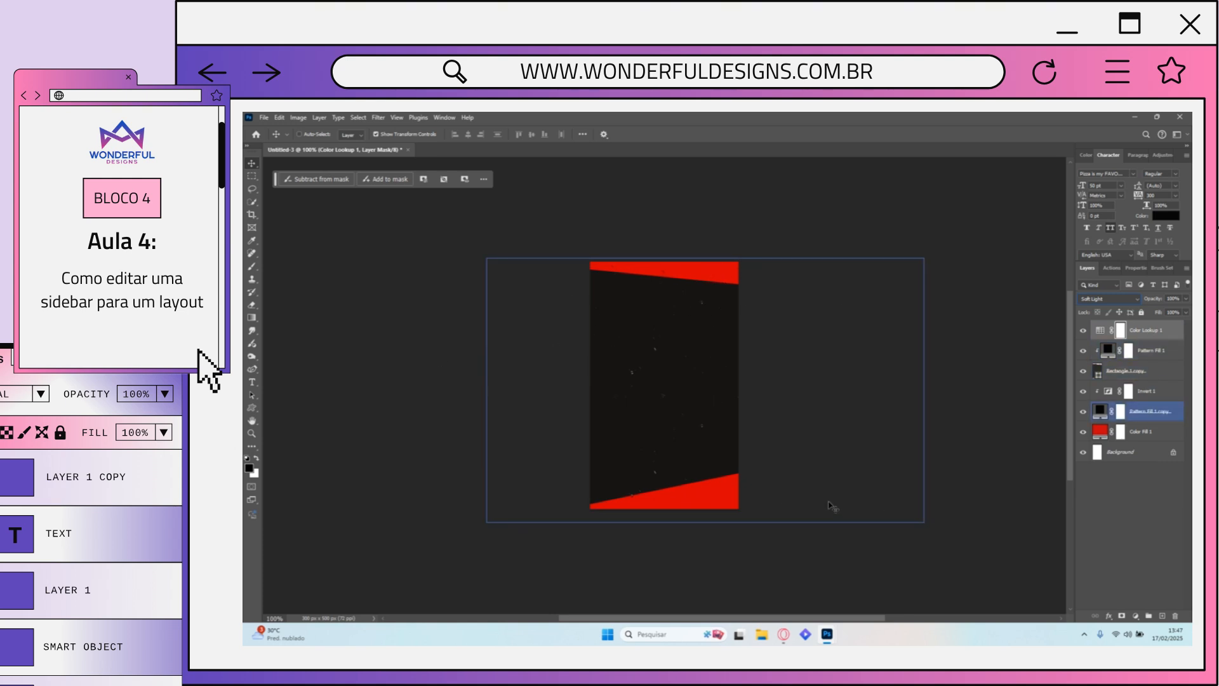
pyautogui.click(1143, 390)
pyautogui.hotkey('alt', 'Tab')
pyautogui.hotkey('alt', 'Tab')
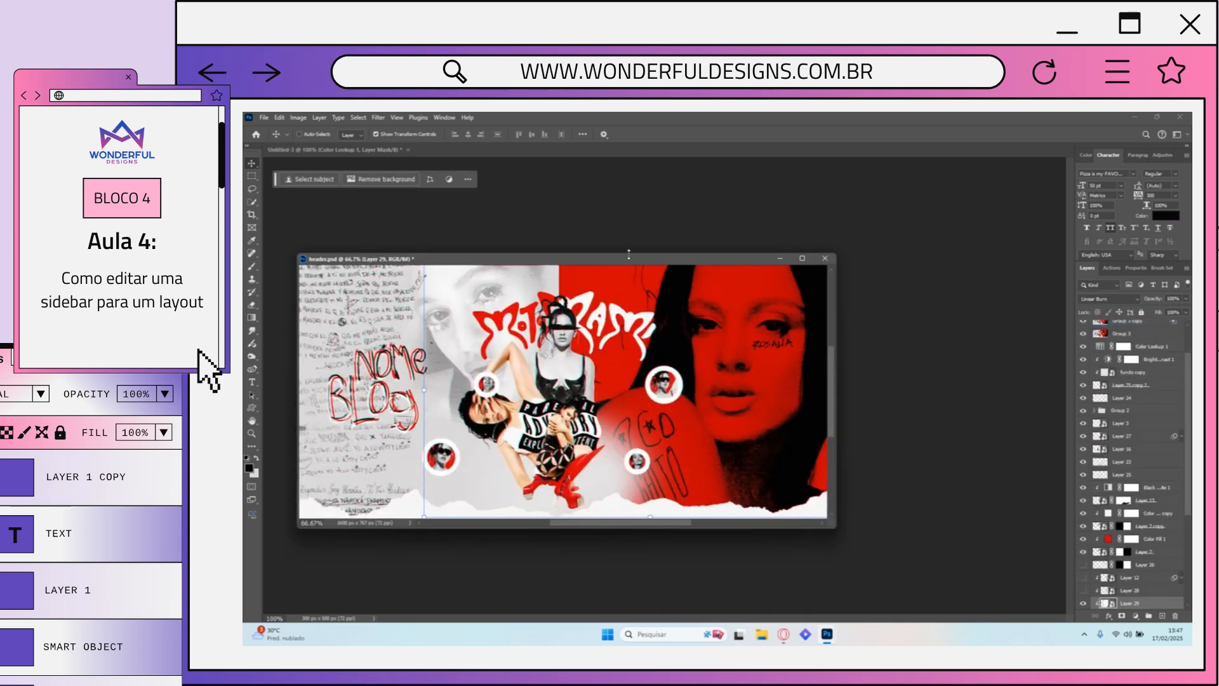
pyautogui.moveTo(629, 254); pyautogui.dragTo(657, 240)
pyautogui.scroll(-5, 1161, 561)
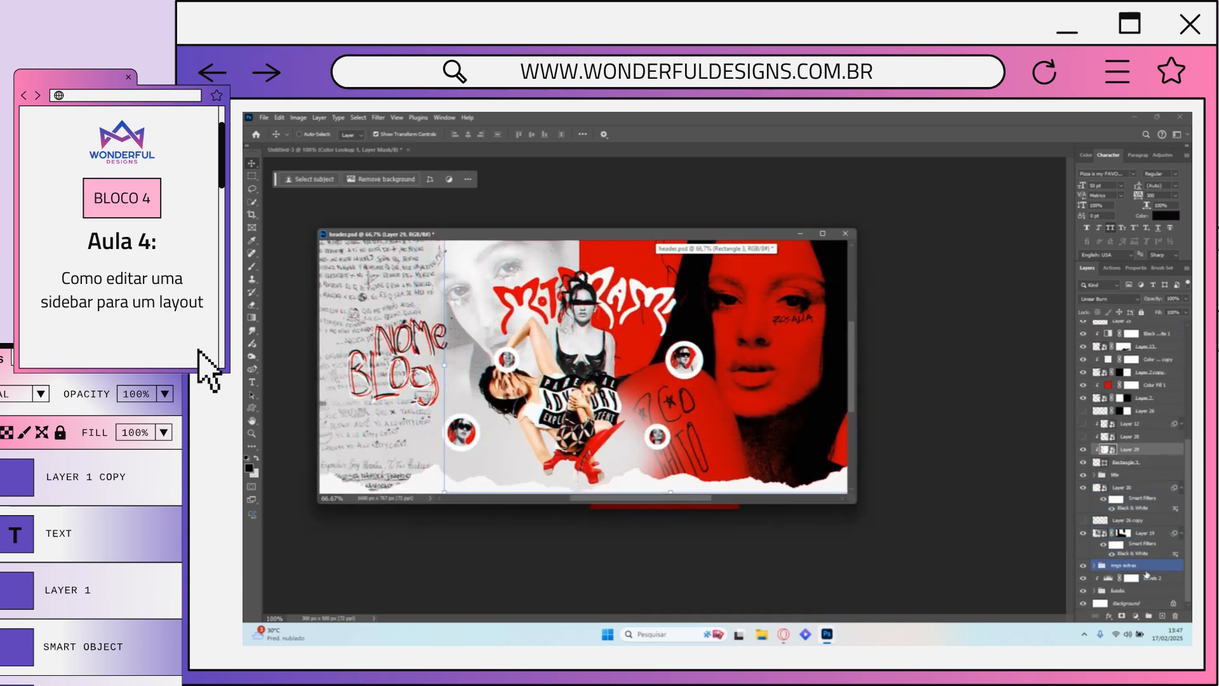
pyautogui.moveTo(1136, 570); pyautogui.dragTo(921, 376)
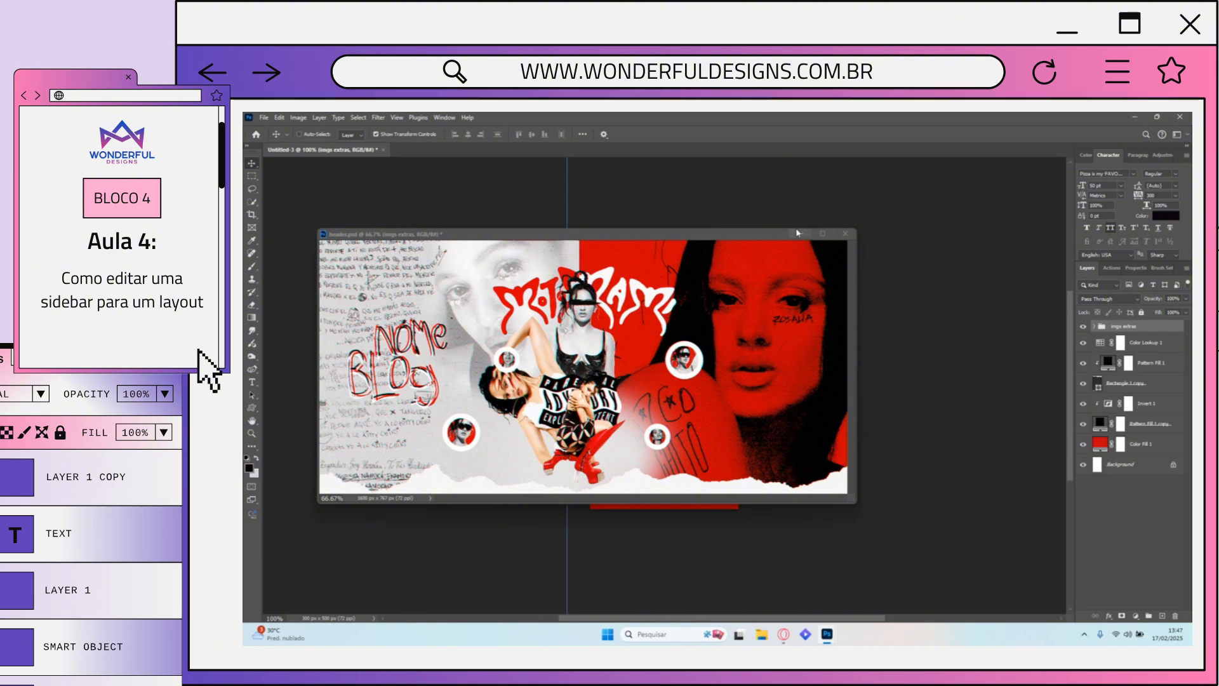
pyautogui.click(800, 235)
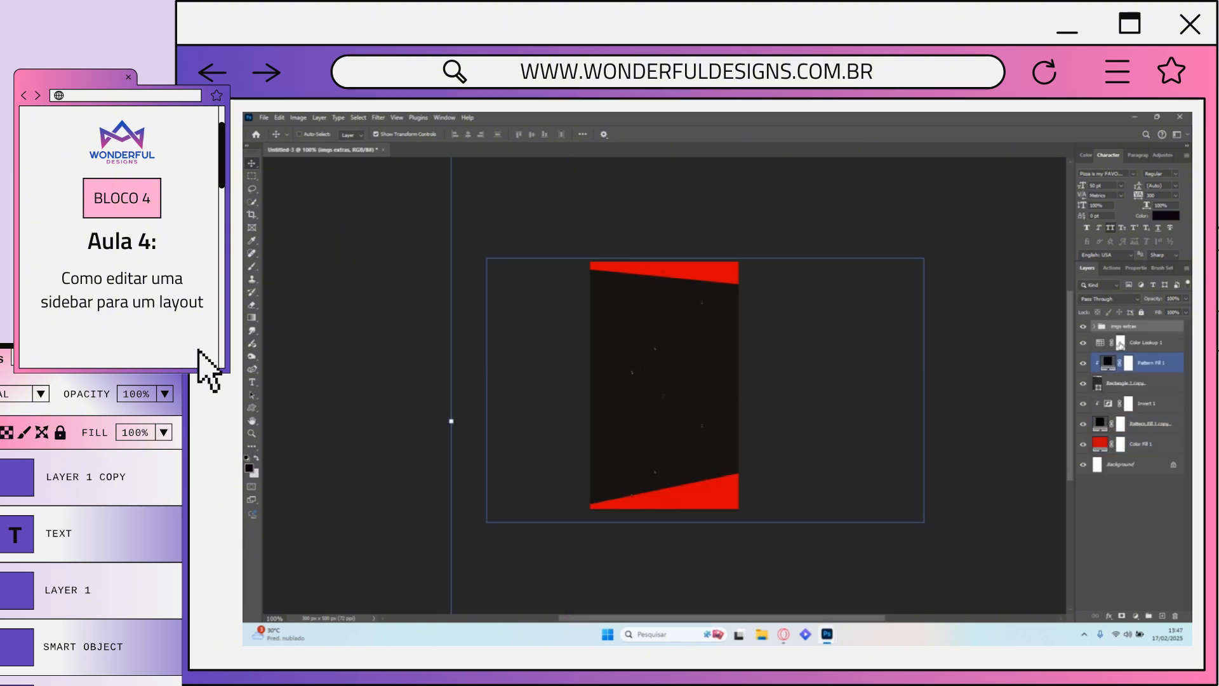
# Step: Show Layer 4 with the helmeted figure, scale it into the sidebar's lower right corner and move it out of the group below Color Lookup 1
pyautogui.click(1094, 327)
pyautogui.scroll(-10, 1123, 466)
pyautogui.click(1123, 507)
pyautogui.click(1128, 485)
pyautogui.click(1083, 466)
pyautogui.click(1123, 467)
pyautogui.moveTo(699, 318); pyautogui.dragTo(663, 487)
pyautogui.moveTo(712, 214); pyautogui.dragTo(707, 422)
pyautogui.click(733, 134)
pyautogui.moveTo(1124, 538); pyautogui.dragTo(1124, 538)
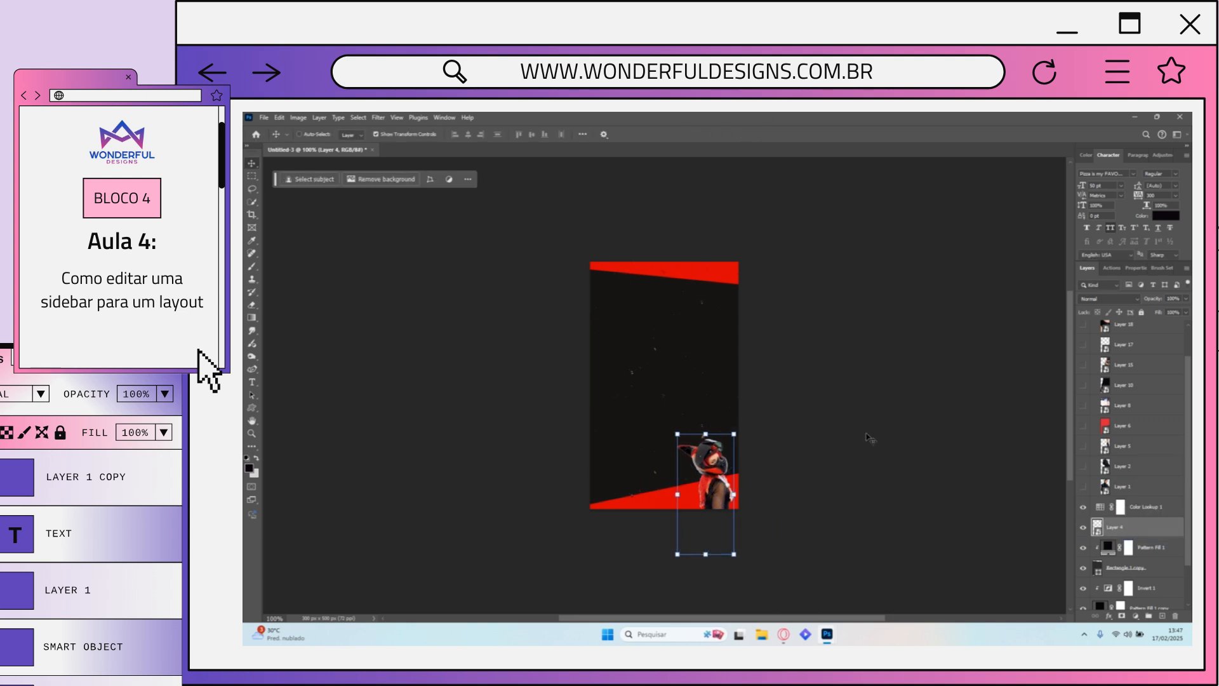
# Step: Preview and delete the two image layers directly below Layer 17 in the imgs extras group
pyautogui.scroll(3, 1123, 422)
pyautogui.click(1084, 422)
pyautogui.click(1123, 422)
pyautogui.press('Delete')
pyautogui.click(1083, 402)
pyautogui.click(1123, 402)
pyautogui.press('Delete')
# Step: Preview more images in the imgs extras group and delete the three lowest ones and Layer 18
pyautogui.click(1084, 382)
pyautogui.click(1123, 382)
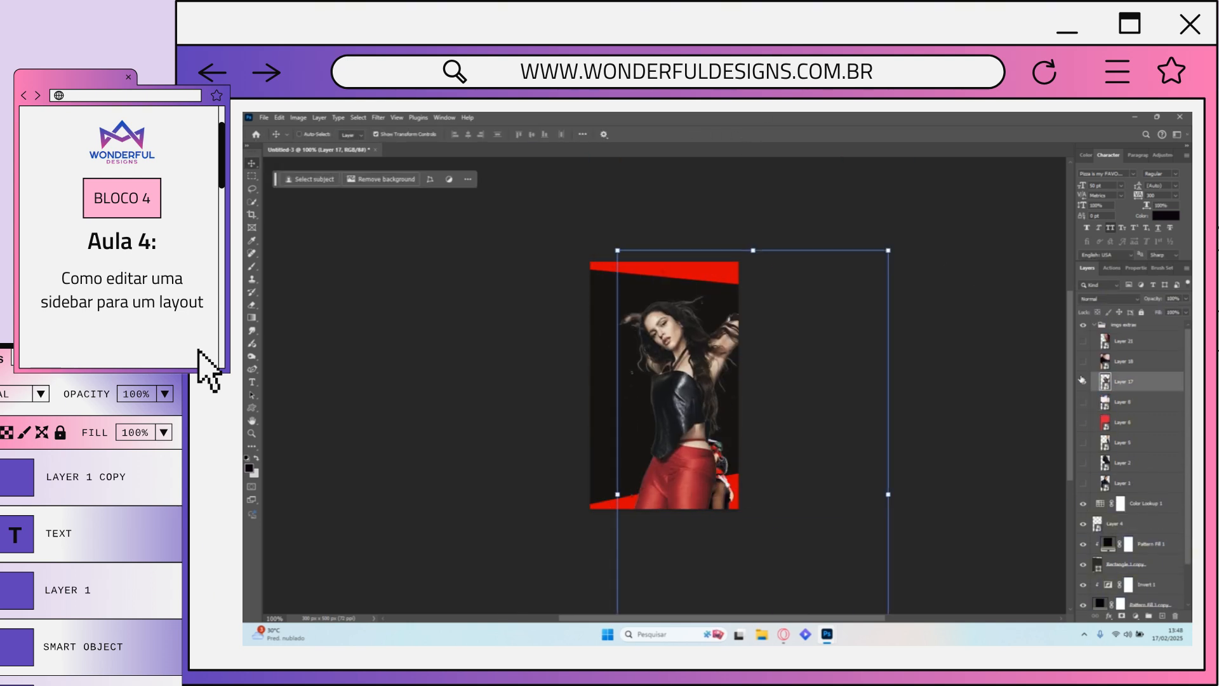
pyautogui.click(1123, 422)
pyautogui.moveTo(692, 393); pyautogui.dragTo(757, 240)
pyautogui.click(1083, 443)
pyautogui.click(1120, 443)
pyautogui.press('Delete')
pyautogui.click(1084, 443)
pyautogui.press('Delete')
pyautogui.press('Delete')
pyautogui.click(1123, 363)
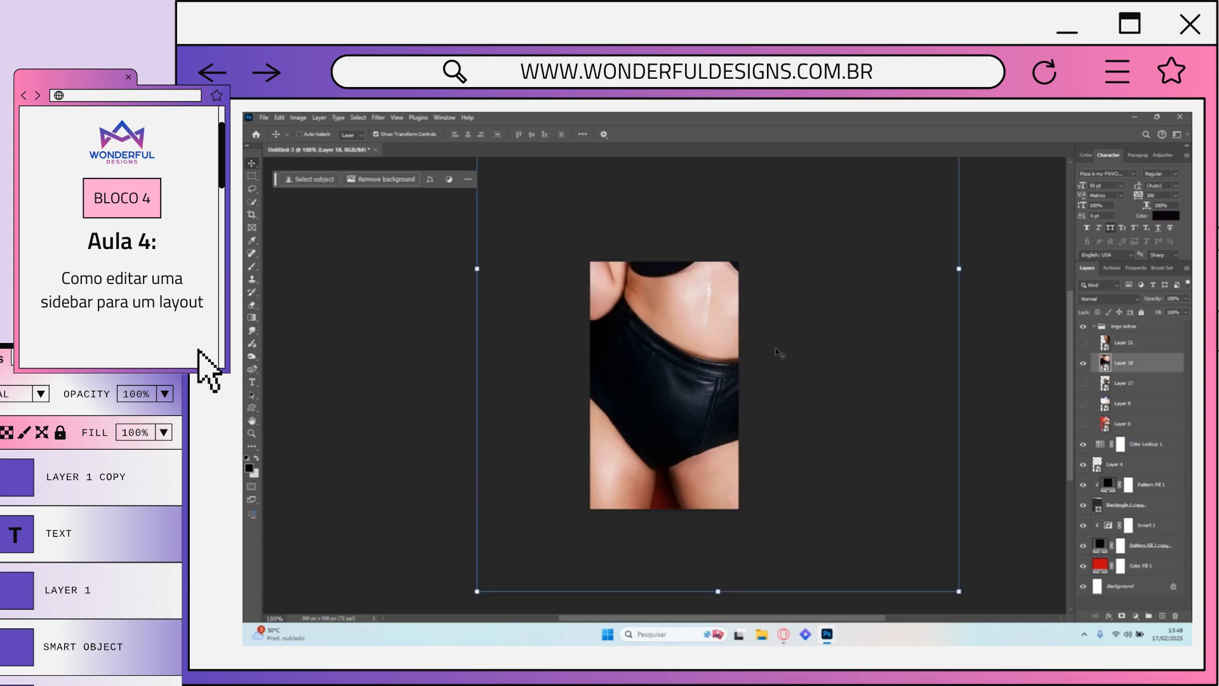
pyautogui.press('Delete')
# Step: Try the dancer photo on Layer 21 scaled down in the sidebar's upper right corner, and delete that layer
pyautogui.click(1123, 342)
pyautogui.moveTo(807, 355); pyautogui.dragTo(829, 485)
pyautogui.moveTo(961, 479); pyautogui.dragTo(616, 479)
pyautogui.moveTo(561, 488); pyautogui.dragTo(725, 364)
pyautogui.moveTo(630, 448); pyautogui.dragTo(680, 386)
pyautogui.moveTo(730, 327); pyautogui.dragTo(715, 327)
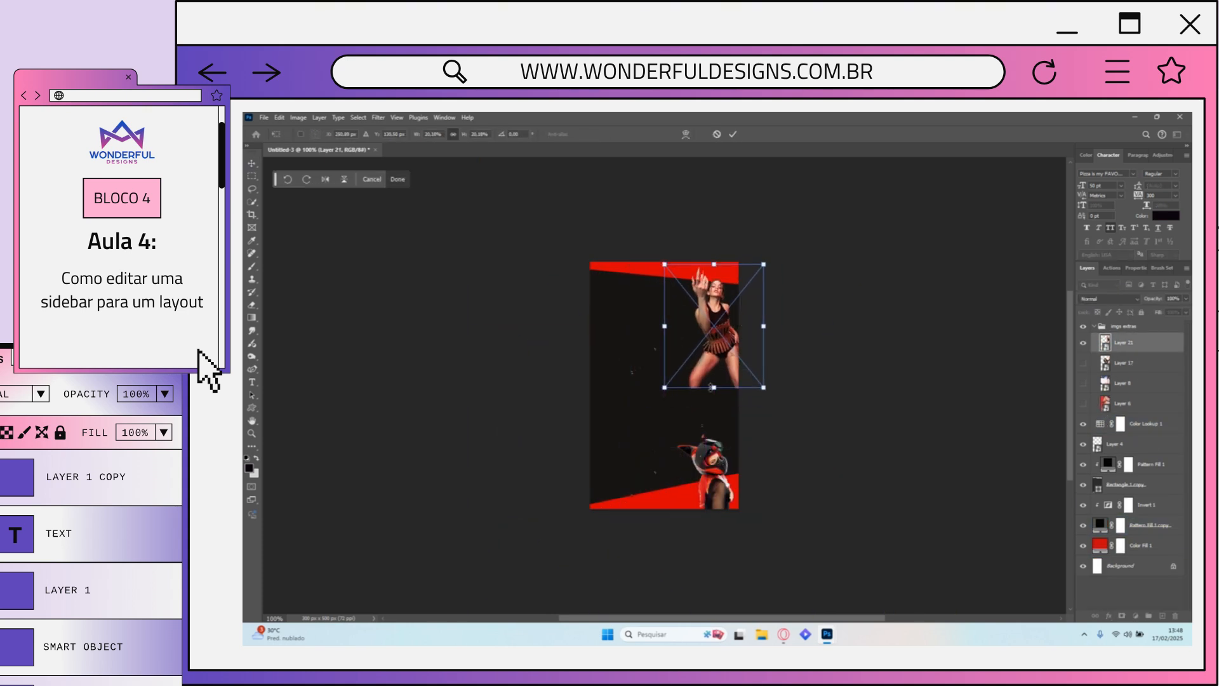
pyautogui.moveTo(665, 386); pyautogui.dragTo(674, 373)
pyautogui.moveTo(718, 328); pyautogui.dragTo(728, 300)
pyautogui.click(732, 138)
pyautogui.press('Delete')
# Step: Try the Layer 17 photo of the woman in a leather top scaled down, and delete it along with Layer 6
pyautogui.click(1084, 343)
pyautogui.hotkey('ctrl', 't')
pyautogui.moveTo(788, 337); pyautogui.dragTo(829, 346)
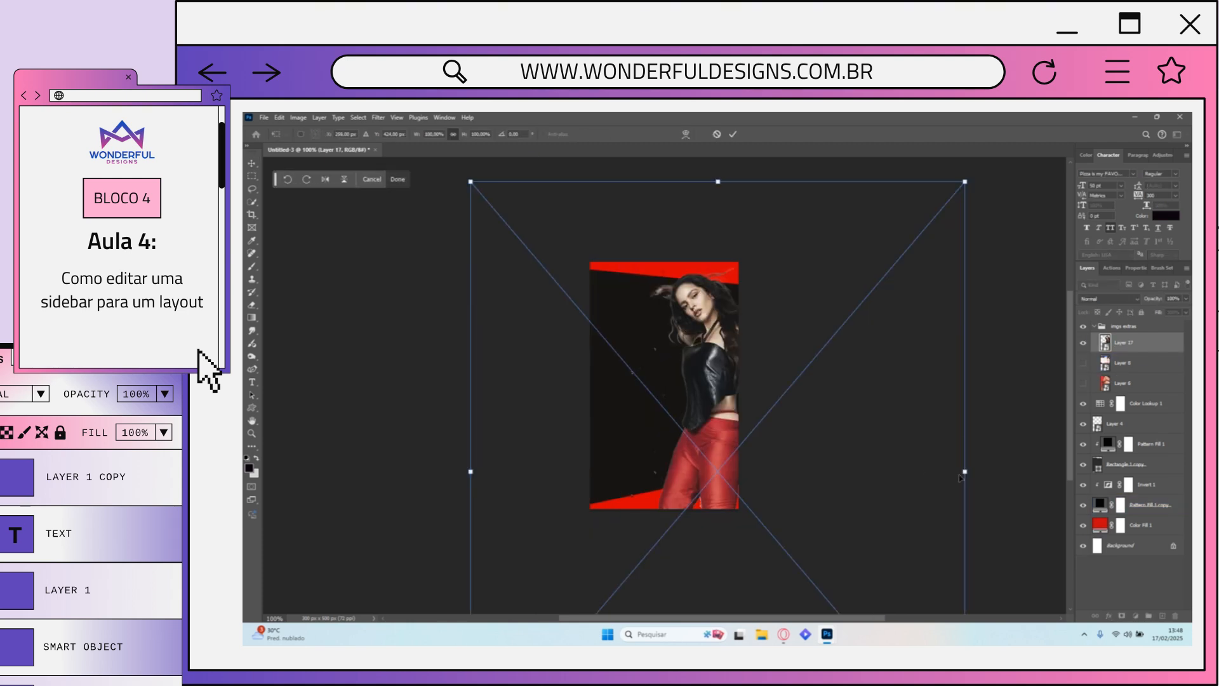
pyautogui.moveTo(963, 471); pyautogui.dragTo(664, 471)
pyautogui.moveTo(628, 432); pyautogui.dragTo(767, 309)
pyautogui.press('Return')
pyautogui.press('Delete')
pyautogui.click(1083, 363)
pyautogui.click(1123, 363)
pyautogui.press('Delete')
# Step: Cut the motorcycle out of the Layer 8 photo and move the cutout out of the group to below Layer 4
pyautogui.click(1084, 342)
pyautogui.moveTo(788, 406); pyautogui.dragTo(844, 484)
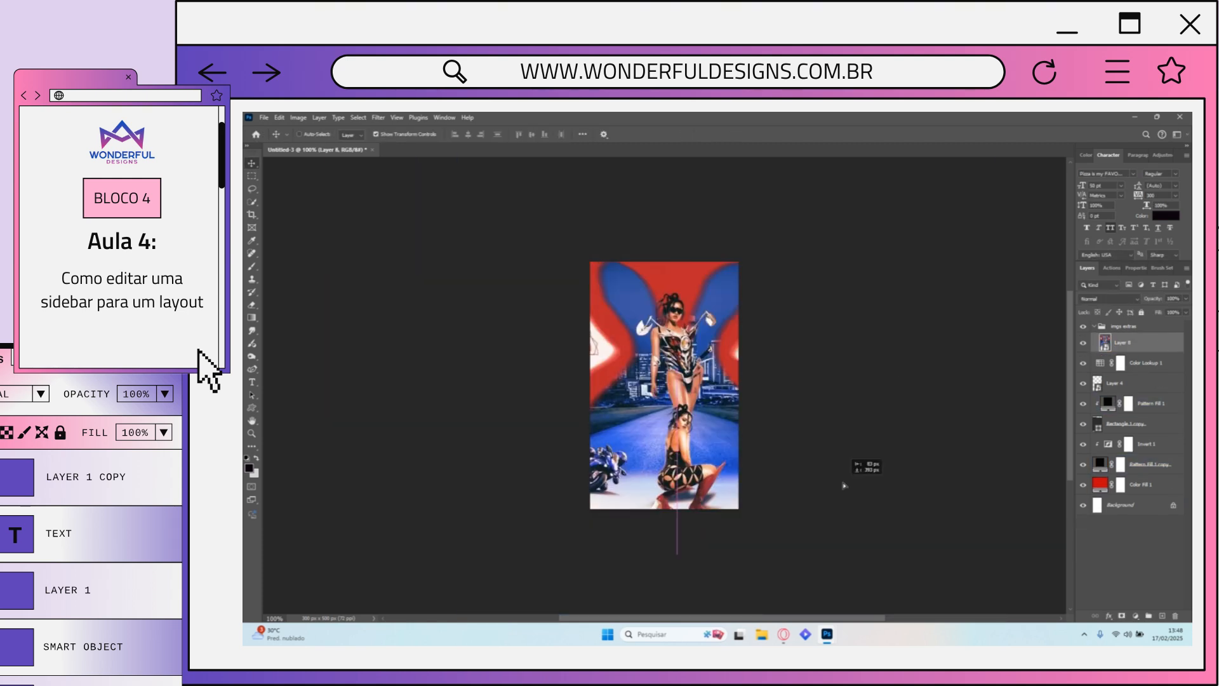
pyautogui.moveTo(723, 413); pyautogui.dragTo(770, 413)
pyautogui.press('w')
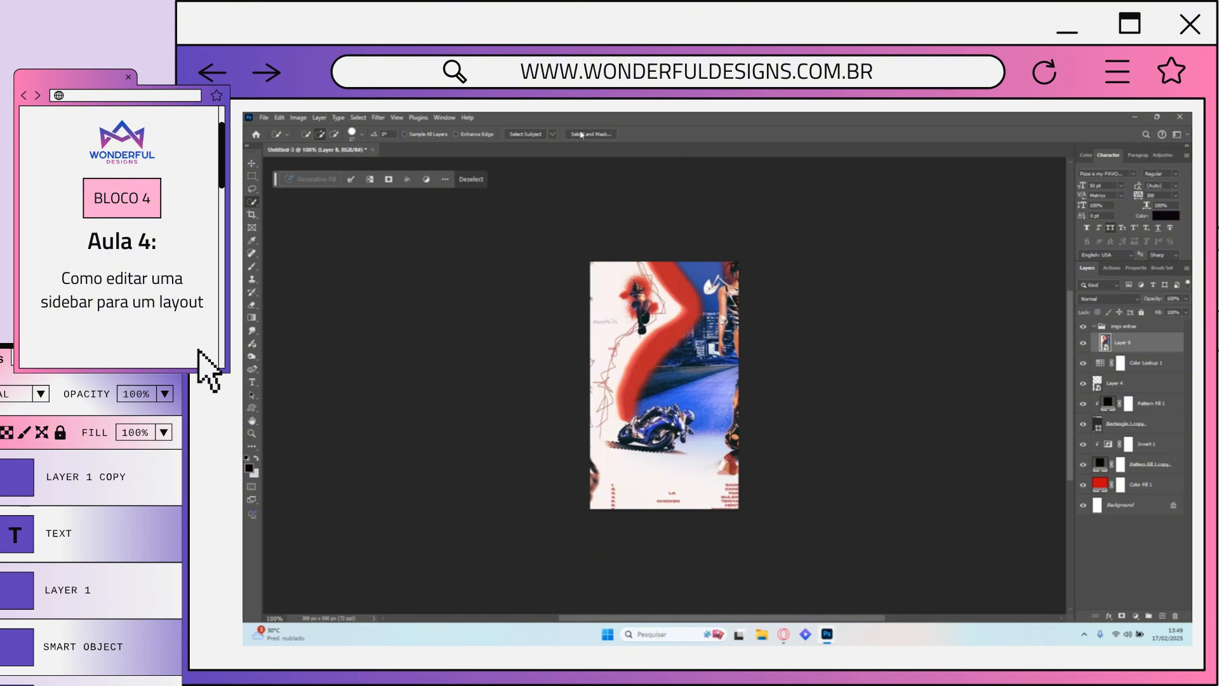
pyautogui.click(591, 134)
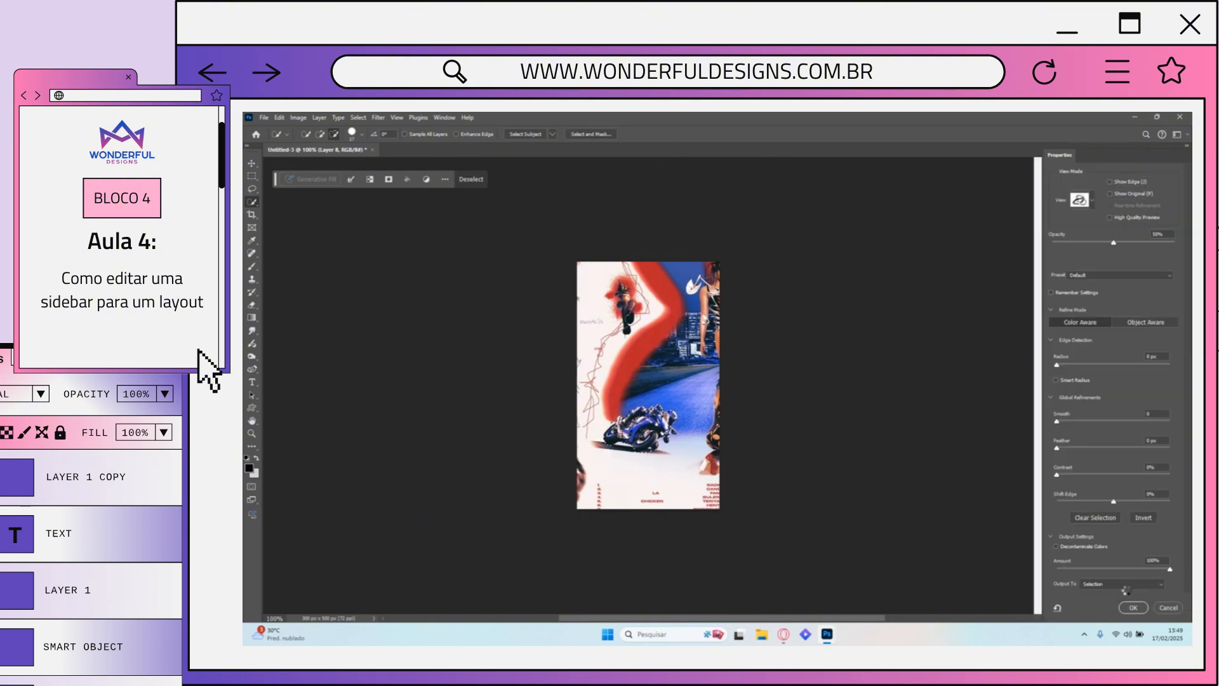
pyautogui.click(1135, 608)
pyautogui.press('v')
pyautogui.rightClick(1143, 342)
pyautogui.click(1079, 514)
pyautogui.moveTo(1122, 342); pyautogui.dragTo(1126, 393)
# Step: Apply a Black and White preset adjustment to the motorcycle cutout
pyautogui.hotkey('ctrl', 'alt', 'shift', 'b')
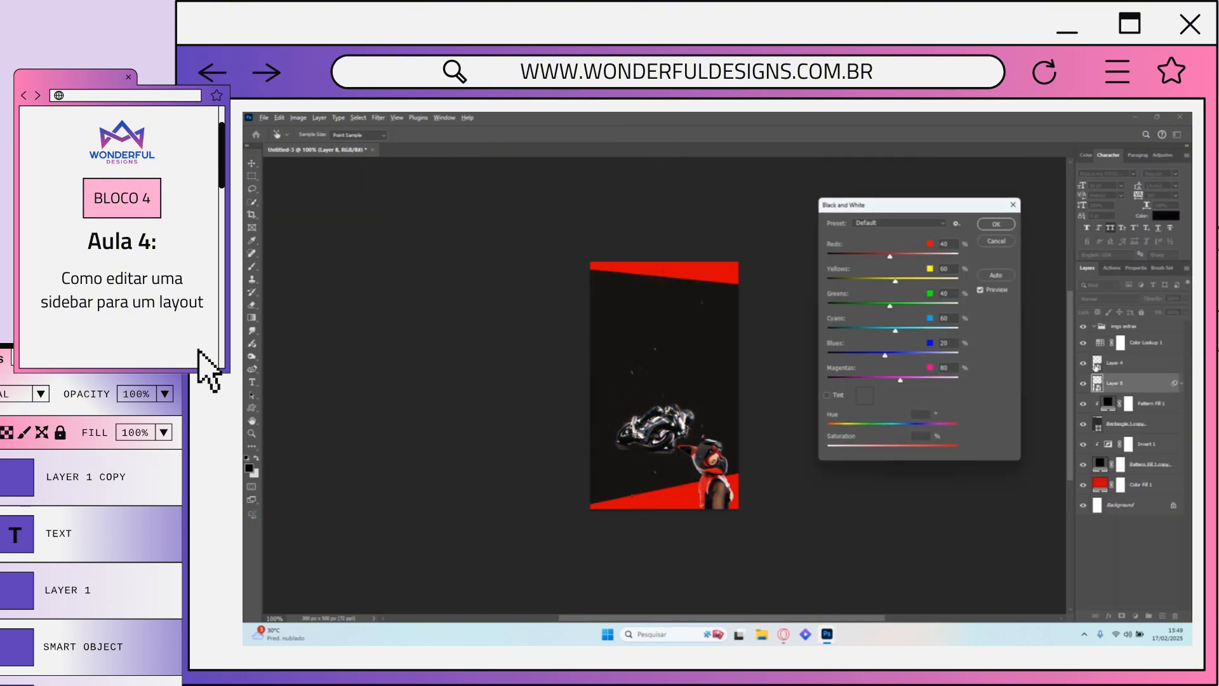
pyautogui.click(899, 223)
pyautogui.click(889, 271)
pyautogui.click(996, 223)
# Step: Scale the motorcycle down into the sidebar's upper left corner and delete the imgs extras group
pyautogui.moveTo(678, 432); pyautogui.dragTo(667, 292)
pyautogui.moveTo(685, 316); pyautogui.dragTo(629, 280)
pyautogui.press('Return')
pyautogui.click(1124, 327)
pyautogui.press('Delete')
# Step: Add the white text "saoko papi saoko" above Layer 4 in the upper part of the sidebar
pyautogui.click(1149, 351)
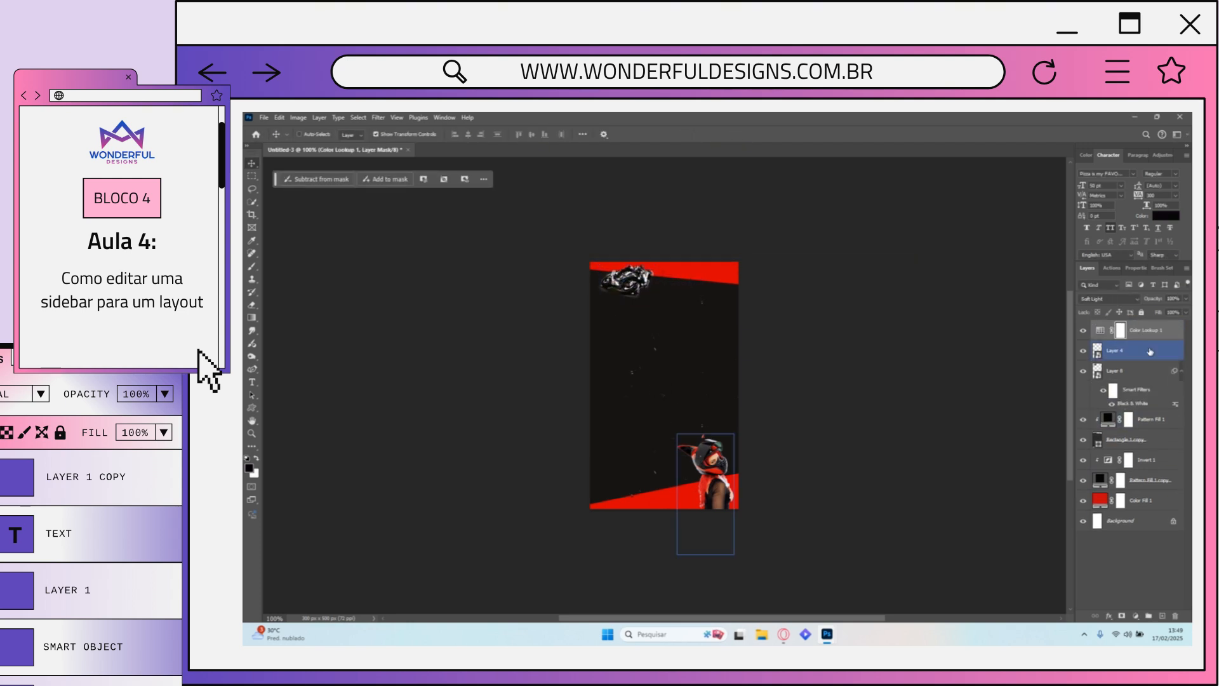
pyautogui.click(1182, 371)
pyautogui.click(252, 382)
pyautogui.click(679, 311)
pyautogui.write('SAOKO PAPI SAOKO')
pyautogui.hotkey('ctrl', 'a')
pyautogui.click(638, 134)
pyautogui.click(794, 297)
pyautogui.click(1005, 299)
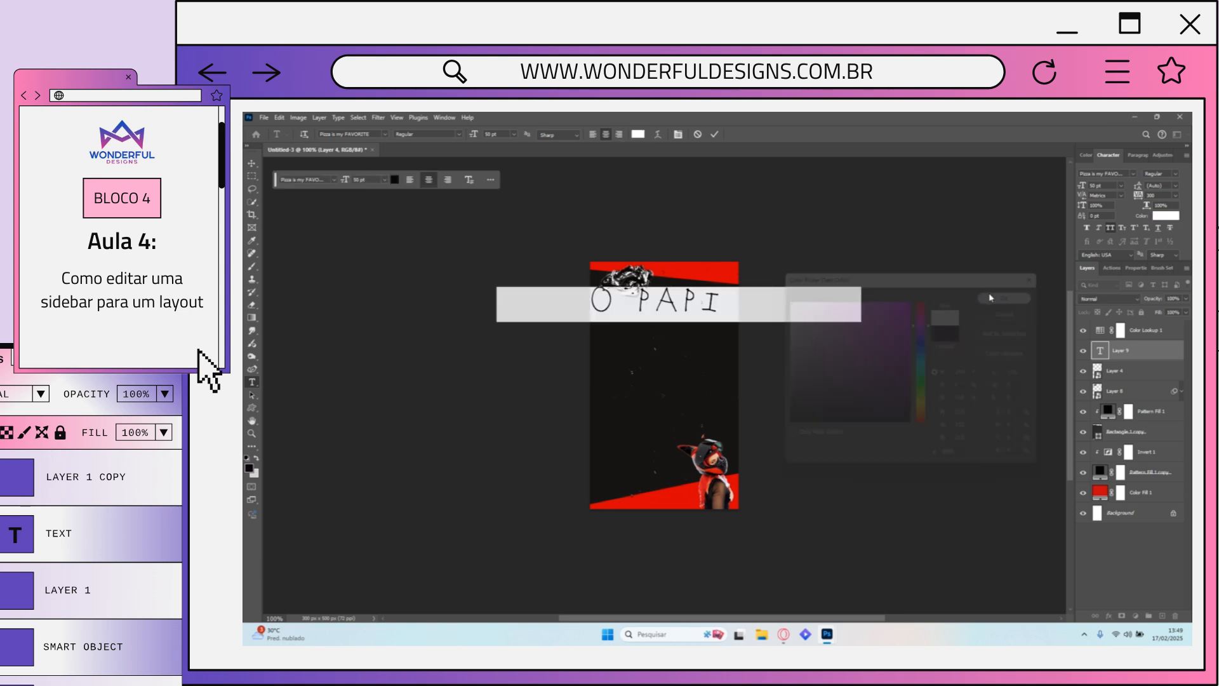
pyautogui.hotkey('ctrl', 'Return')
# Step: Scale the text down beside the motorcycle and rotate it to follow the slanted edge of the red band
pyautogui.hotkey('ctrl', 't')
pyautogui.moveTo(861, 304); pyautogui.dragTo(677, 305)
pyautogui.moveTo(553, 303); pyautogui.dragTo(749, 308)
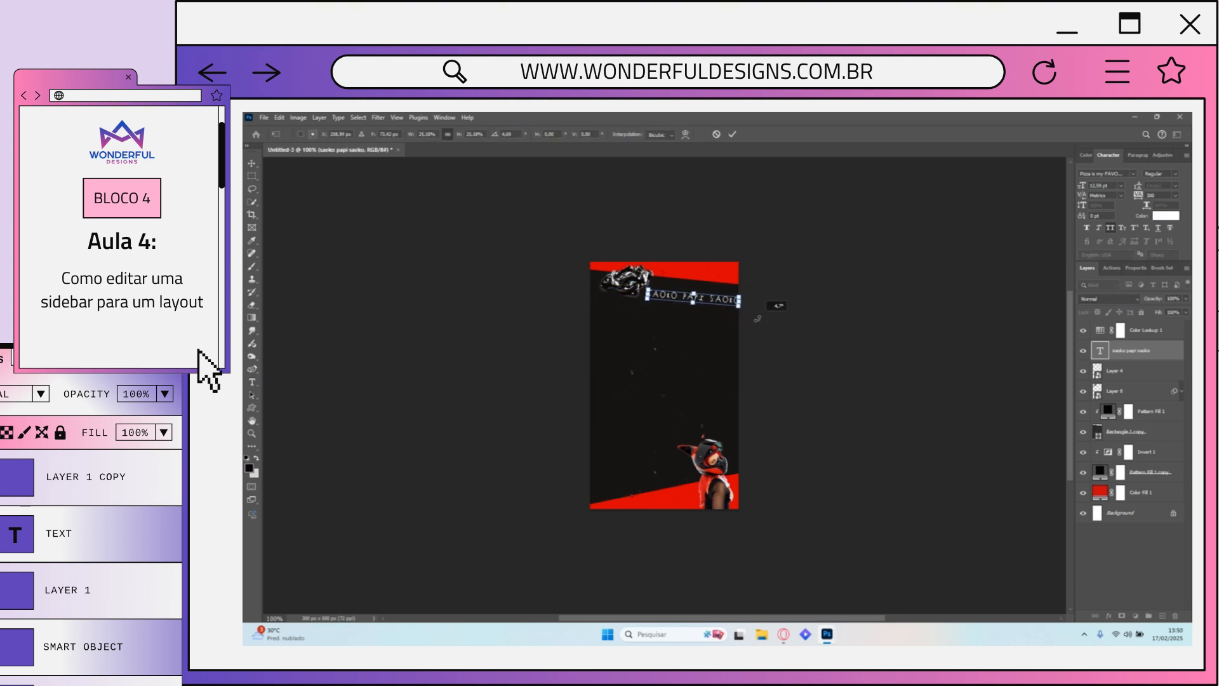
pyautogui.click(734, 136)
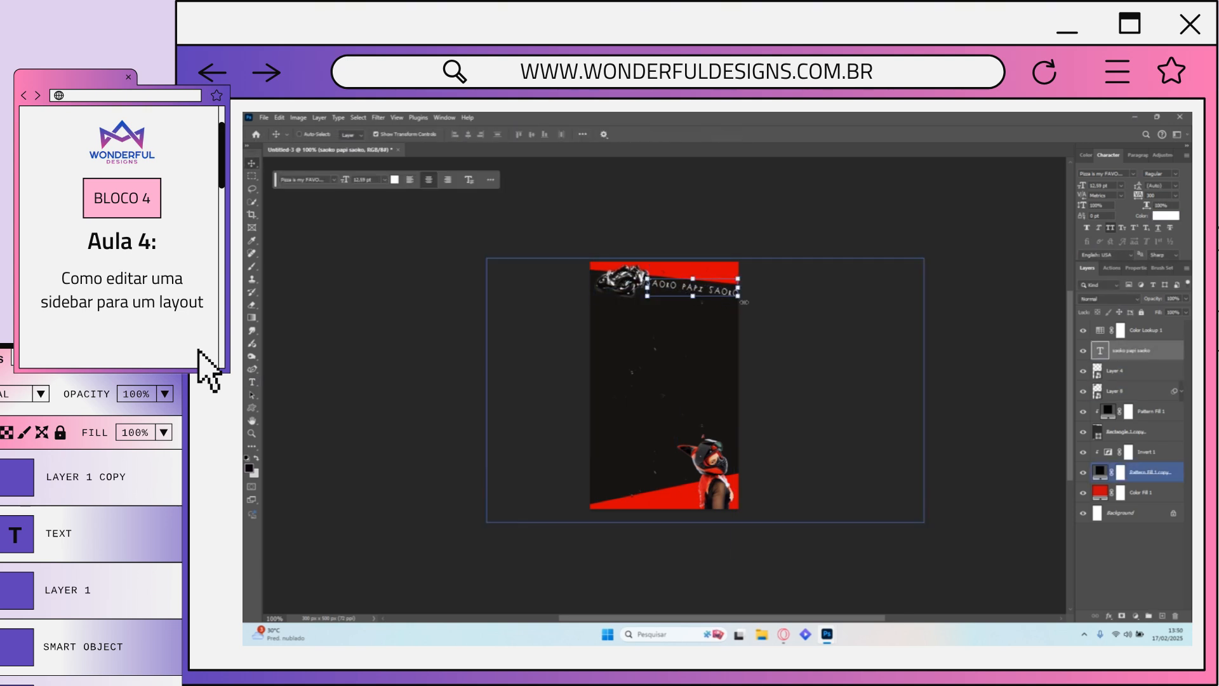
pyautogui.hotkey('ctrl', 't')
pyautogui.moveTo(782, 287); pyautogui.dragTo(782, 286)
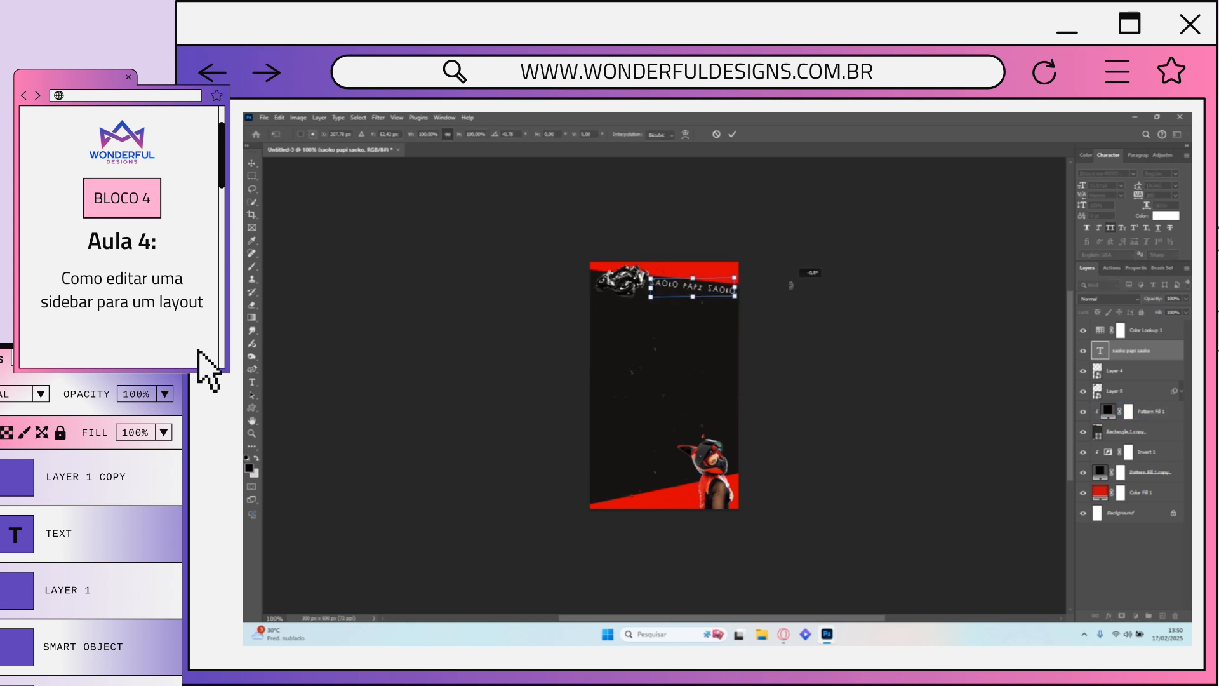
pyautogui.press('Return')
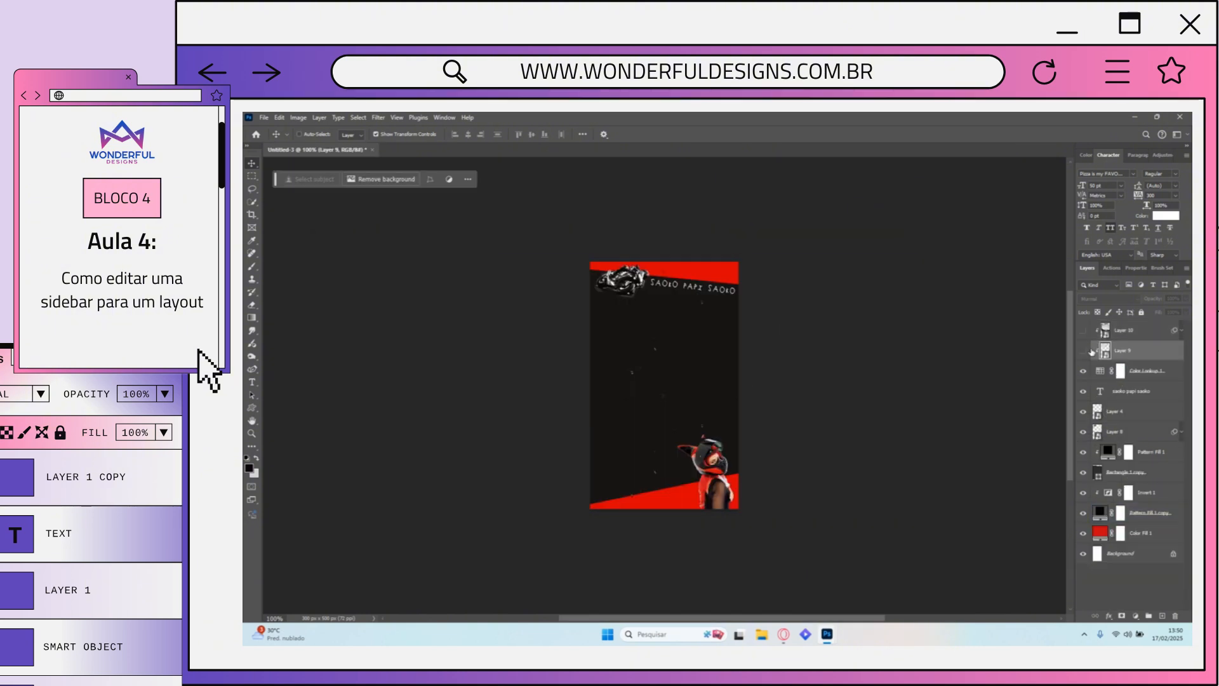
# Step: Move the hidden Layers 9 and 10 beneath Layer 8, make them visible and position them over the sidebar
pyautogui.keyDown('shift'); pyautogui.click(1124, 330); pyautogui.keyUp('shift')
pyautogui.moveTo(1124, 332); pyautogui.dragTo(1130, 442)
pyautogui.click(1124, 432)
pyautogui.click(1083, 432)
pyautogui.moveTo(739, 348); pyautogui.dragTo(631, 482)
pyautogui.moveTo(712, 565); pyautogui.dragTo(711, 375)
pyautogui.moveTo(718, 471); pyautogui.dragTo(730, 501)
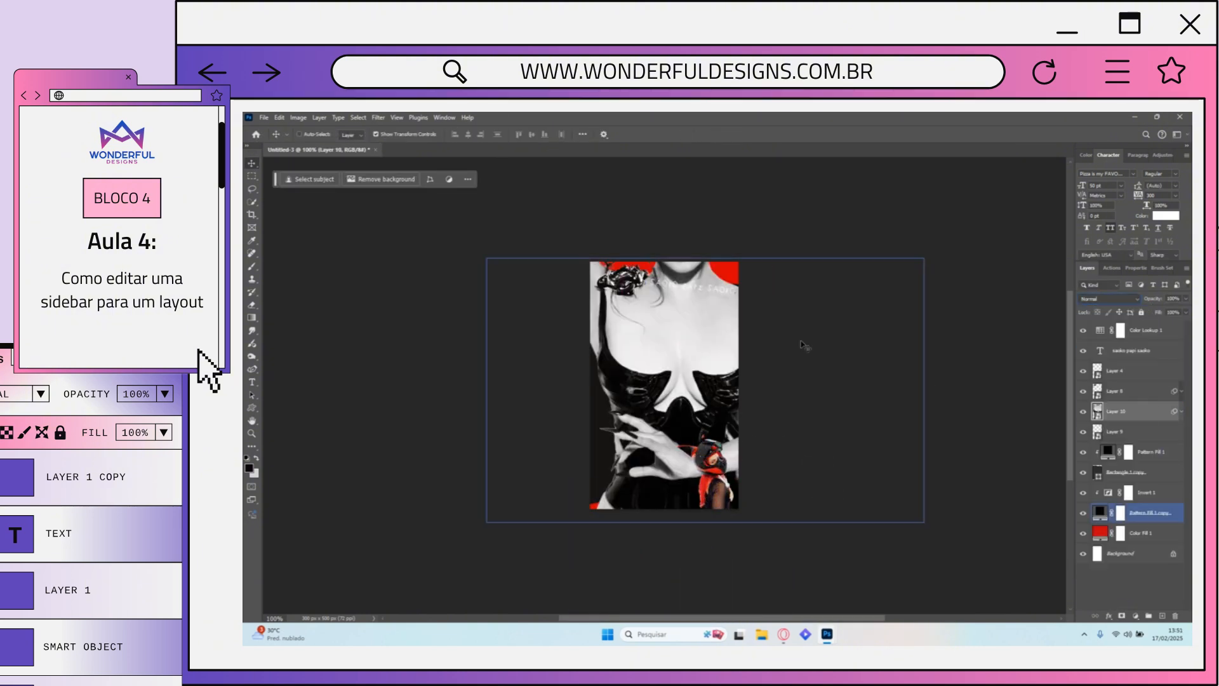
# Step: Scale the Layer 10 photo of the woman down and place it at the sidebar's bottom behind the masked figure
pyautogui.hotkey('ctrl', 't')
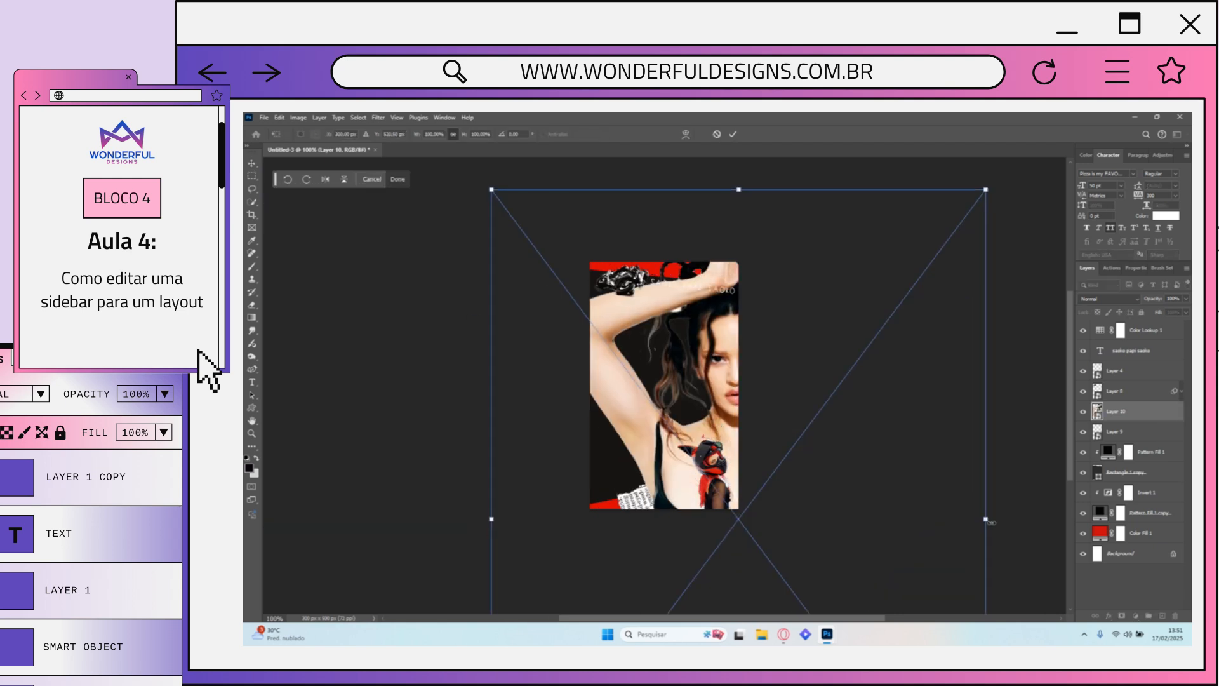
pyautogui.moveTo(987, 519); pyautogui.dragTo(613, 518)
pyautogui.moveTo(572, 510); pyautogui.dragTo(726, 452)
pyautogui.moveTo(647, 541); pyautogui.dragTo(615, 585)
pyautogui.click(732, 134)
# Step: Place Layer 8 above Layer 4 and delete the woman photo and the printed-paper cutout layers
pyautogui.click(1117, 372)
pyautogui.click(1119, 394)
pyautogui.keyDown('shift'); pyautogui.click(1109, 438); pyautogui.keyUp('shift')
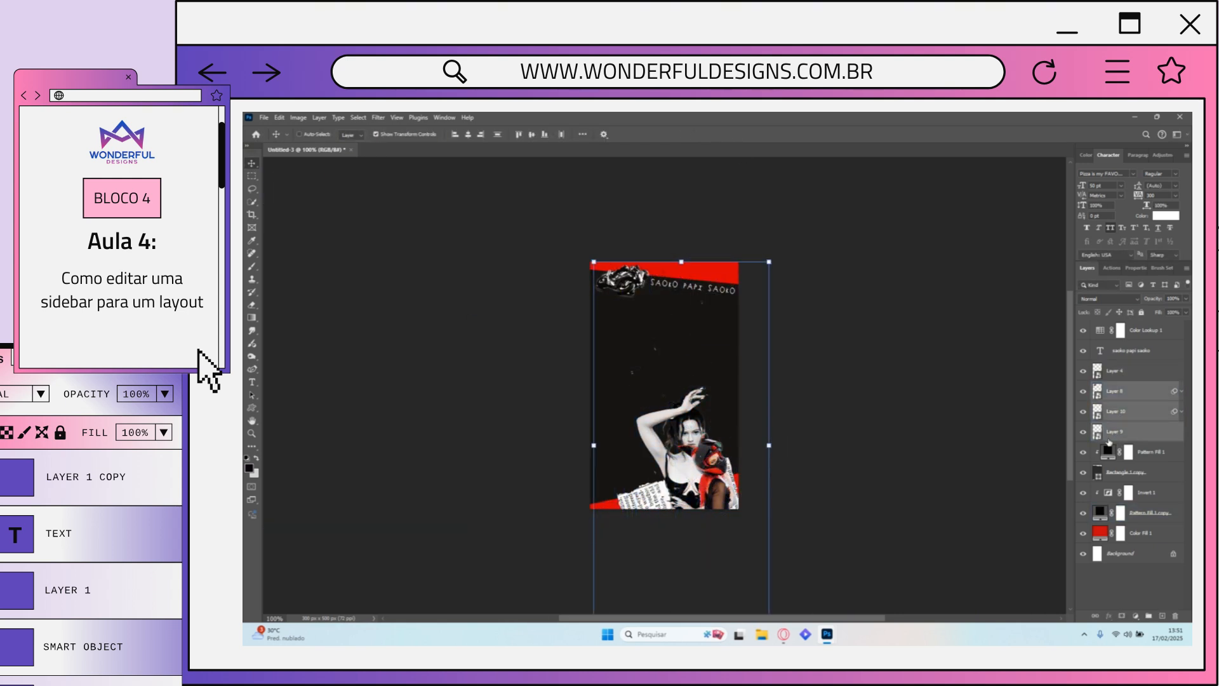
pyautogui.click(1116, 412)
pyautogui.click(1118, 393)
pyautogui.moveTo(1118, 373); pyautogui.dragTo(1121, 403)
pyautogui.click(1122, 412)
pyautogui.press('Delete')
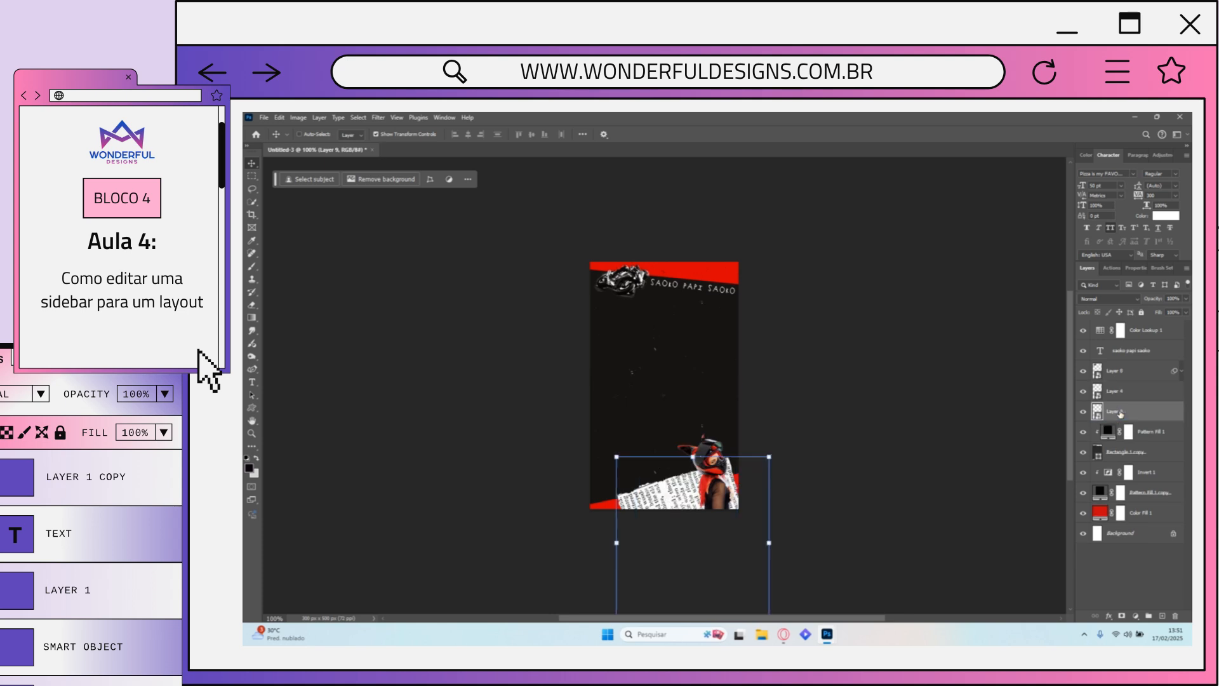
pyautogui.press('Delete')
# Step: Copy the Parental Advisory sticker, Layer 27, from header.psd into the sidebar document
pyautogui.hotkey('alt', 'Tab')
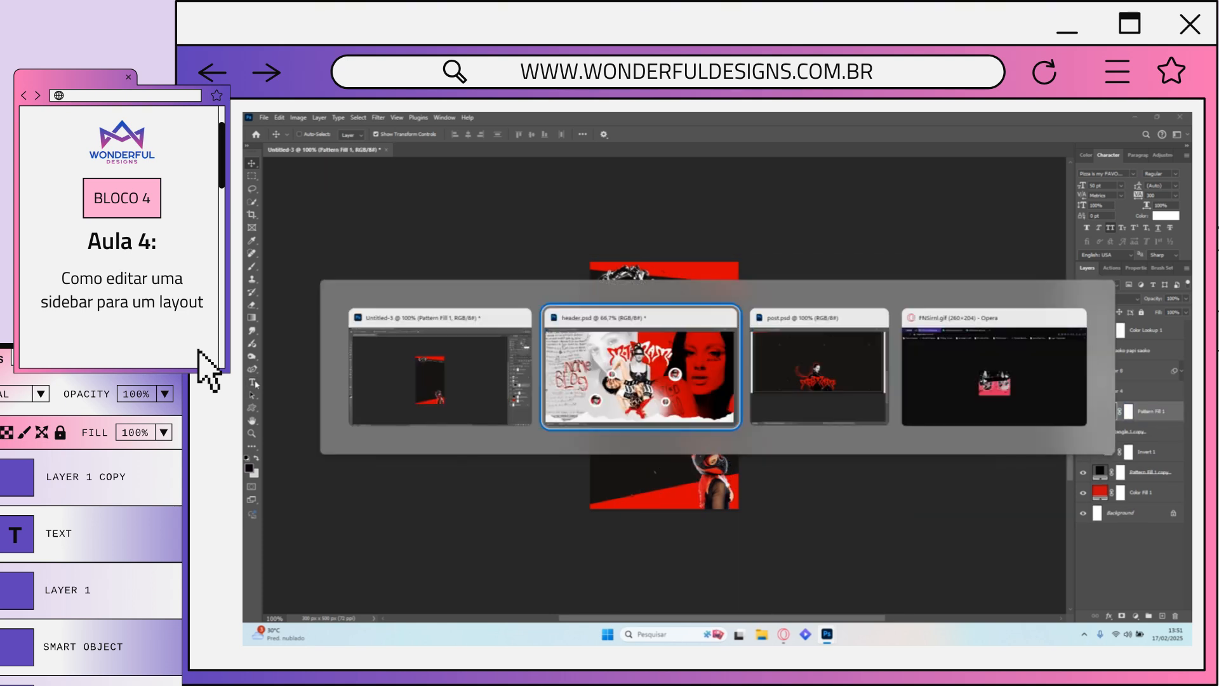
pyautogui.click(1124, 521)
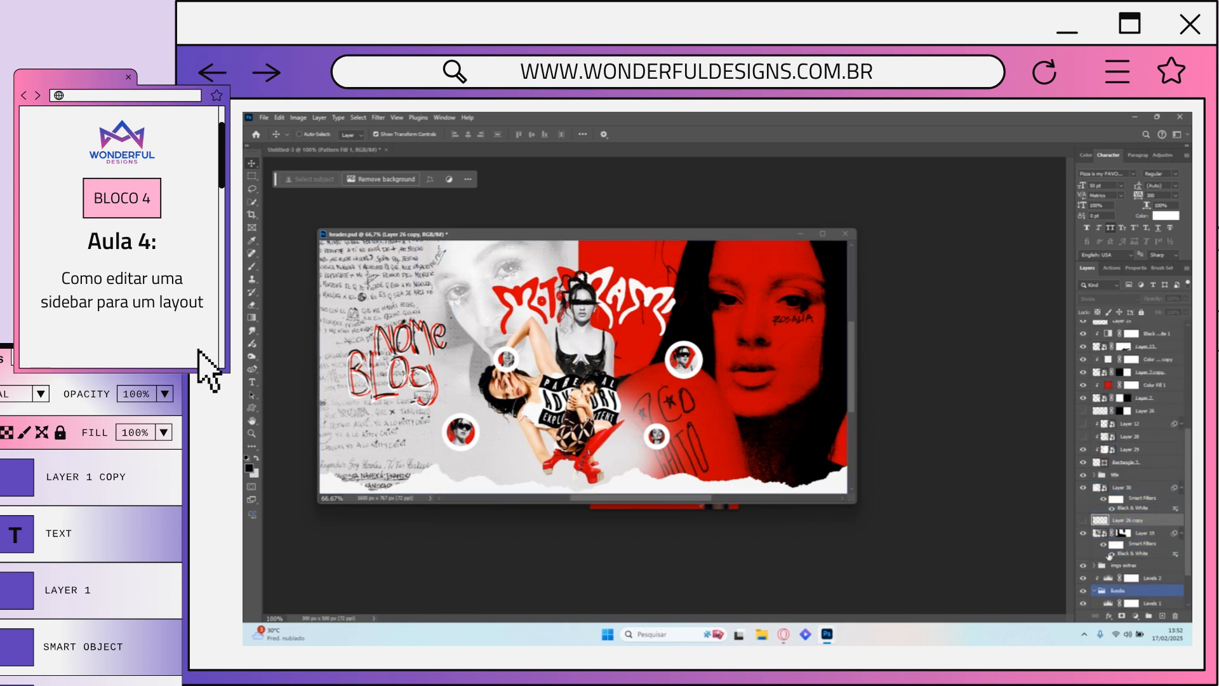
pyautogui.click(1119, 590)
pyautogui.scroll(5, 1139, 438)
pyautogui.scroll(1, 1142, 437)
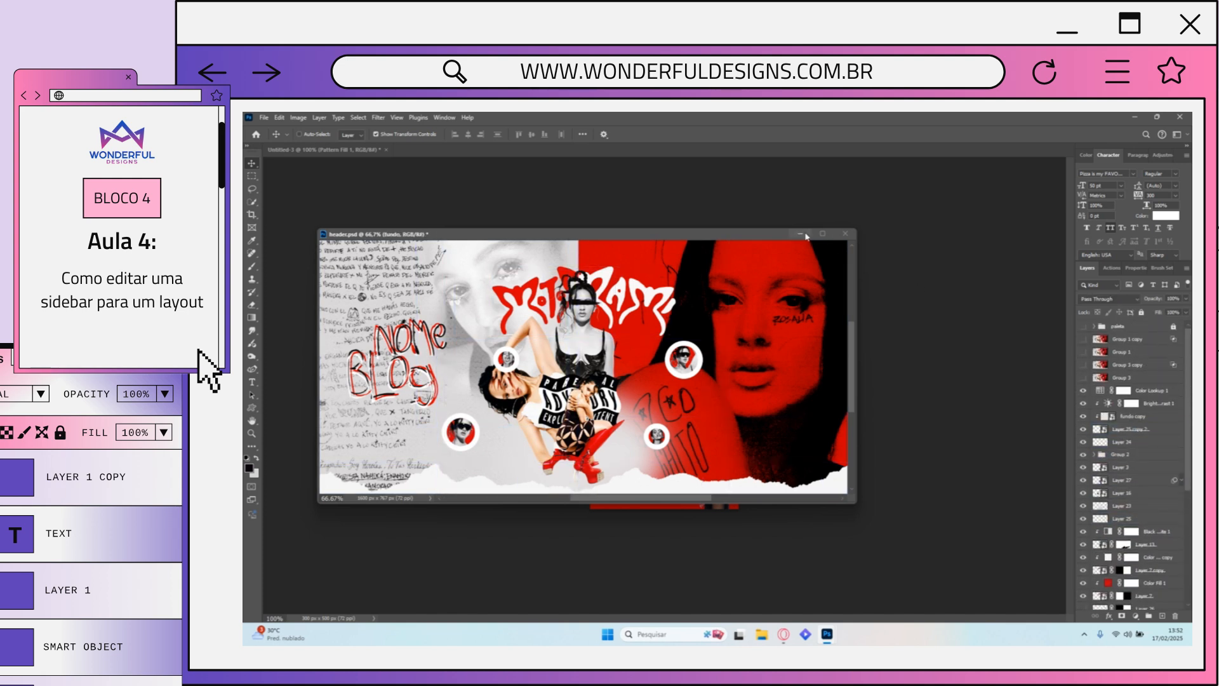
pyautogui.click(1080, 445)
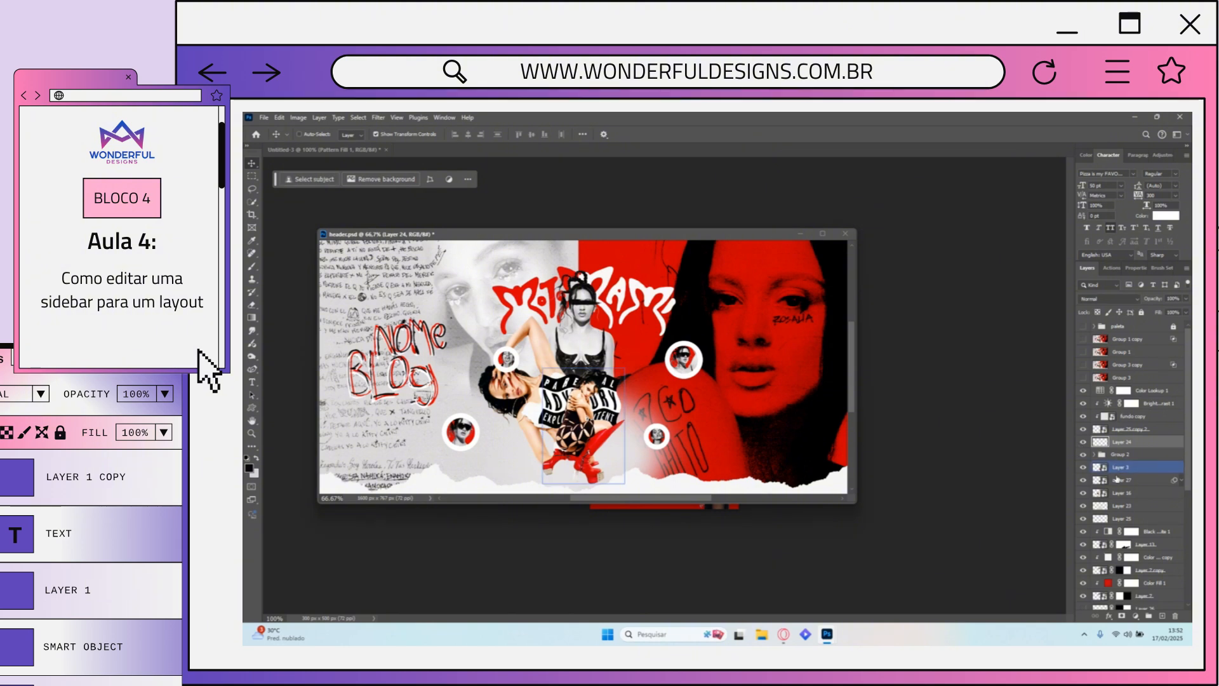
pyautogui.moveTo(1118, 480); pyautogui.dragTo(949, 427)
# Step: Scale the Parental Advisory sticker down and place it beside the masked figure at the sidebar's bottom
pyautogui.moveTo(664, 374); pyautogui.dragTo(671, 495)
pyautogui.moveTo(734, 554); pyautogui.dragTo(668, 480)
pyautogui.press('Return')
# Step: Group a copy of all the sidebar's layers above the originals and merge that group into one layer
pyautogui.click(1146, 331)
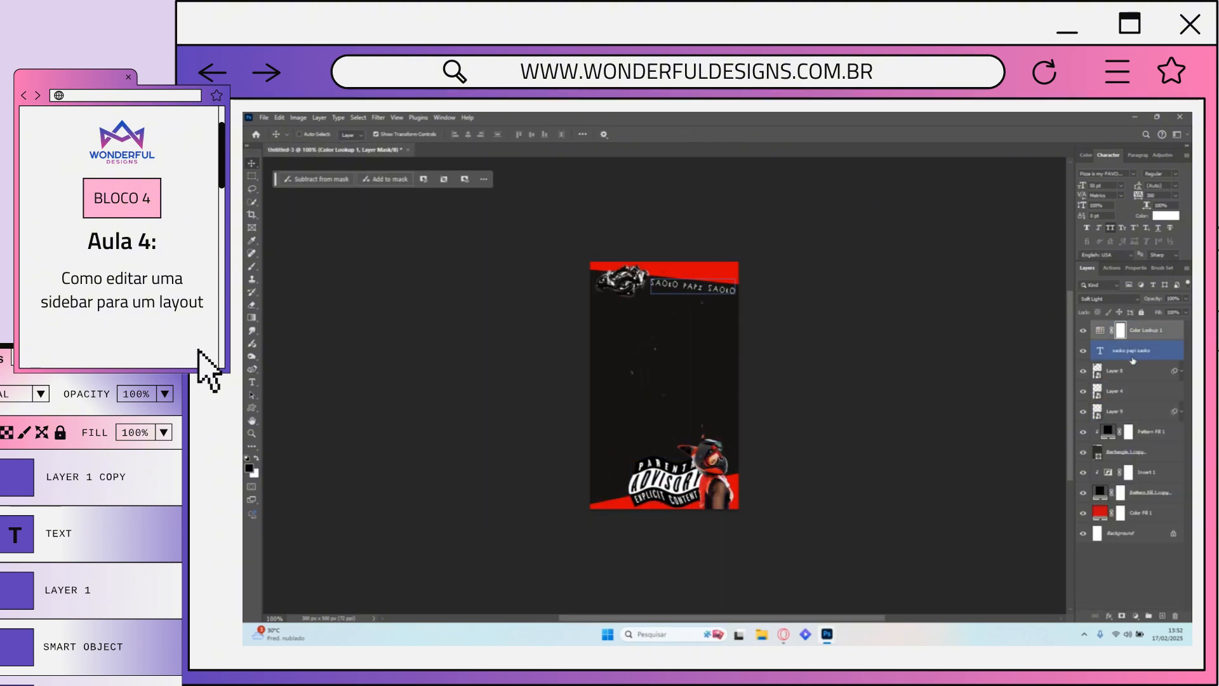
pyautogui.keyDown('shift'); pyautogui.click(1129, 536); pyautogui.keyUp('shift')
pyautogui.hotkey('ctrl', 'g')
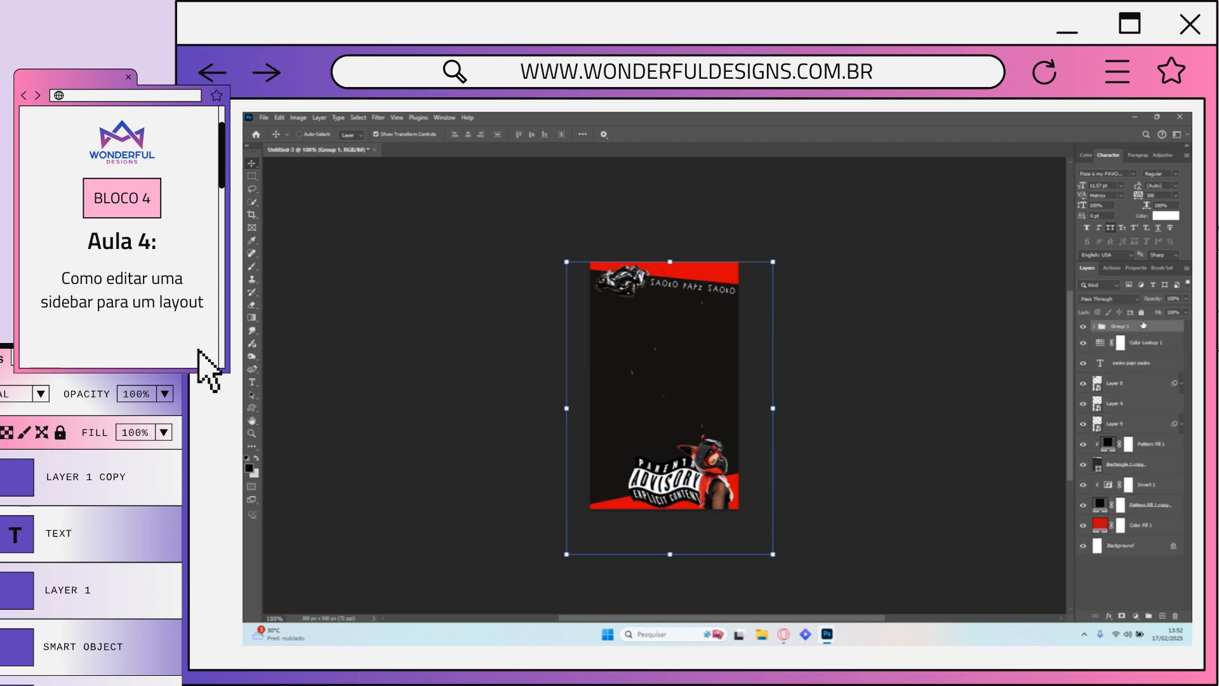
pyautogui.rightClick(1142, 446)
pyautogui.click(1061, 600)
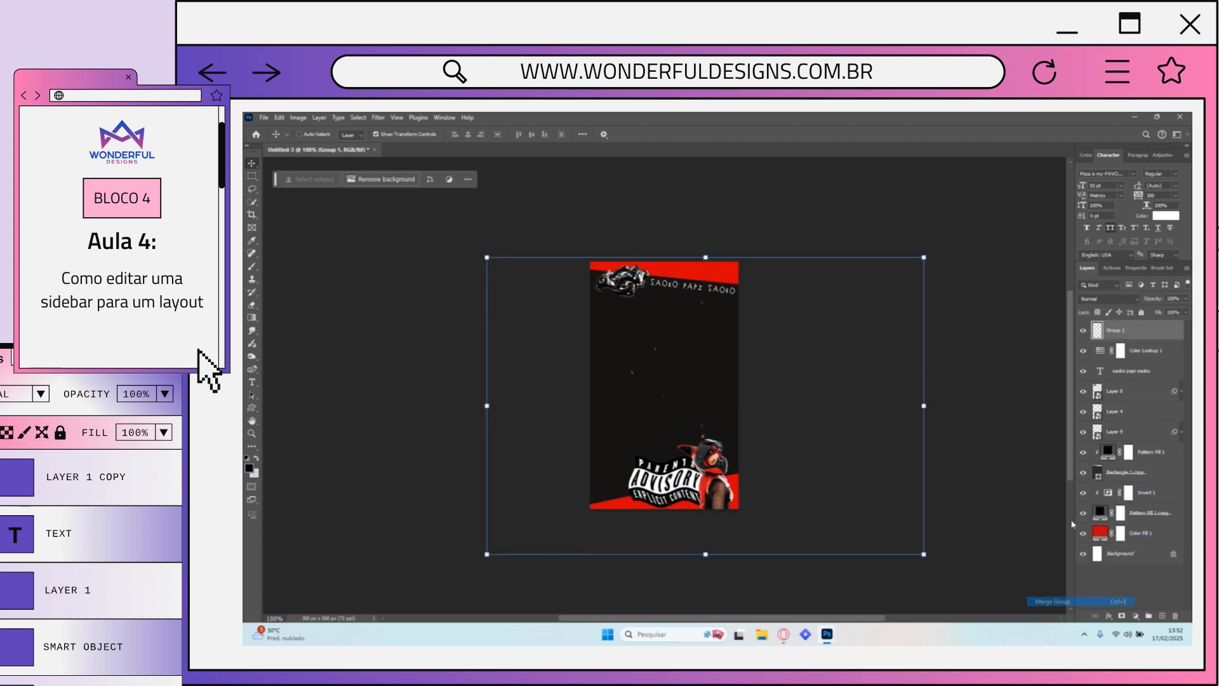
# Step: Run the neighbourhood-ps action with Topaz Clean 3, Smart Sharpen and Add Noise on the merged Group 1 layer
pyautogui.click(1112, 269)
pyautogui.click(1132, 617)
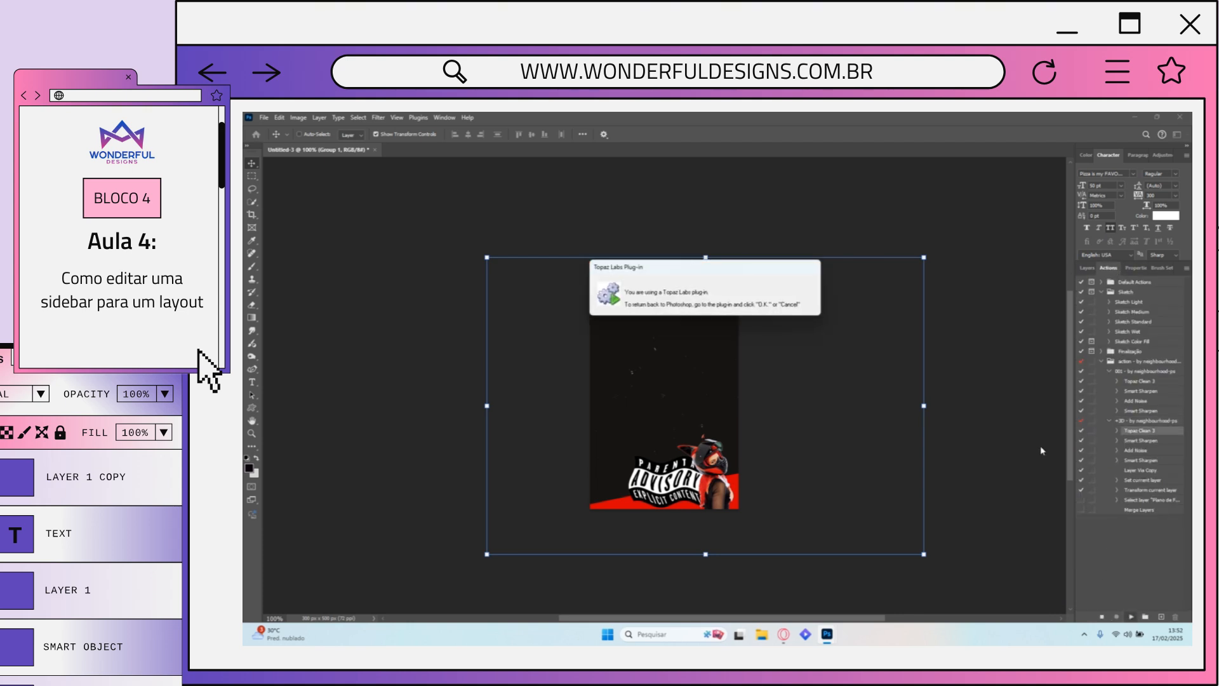
pyautogui.click(1082, 269)
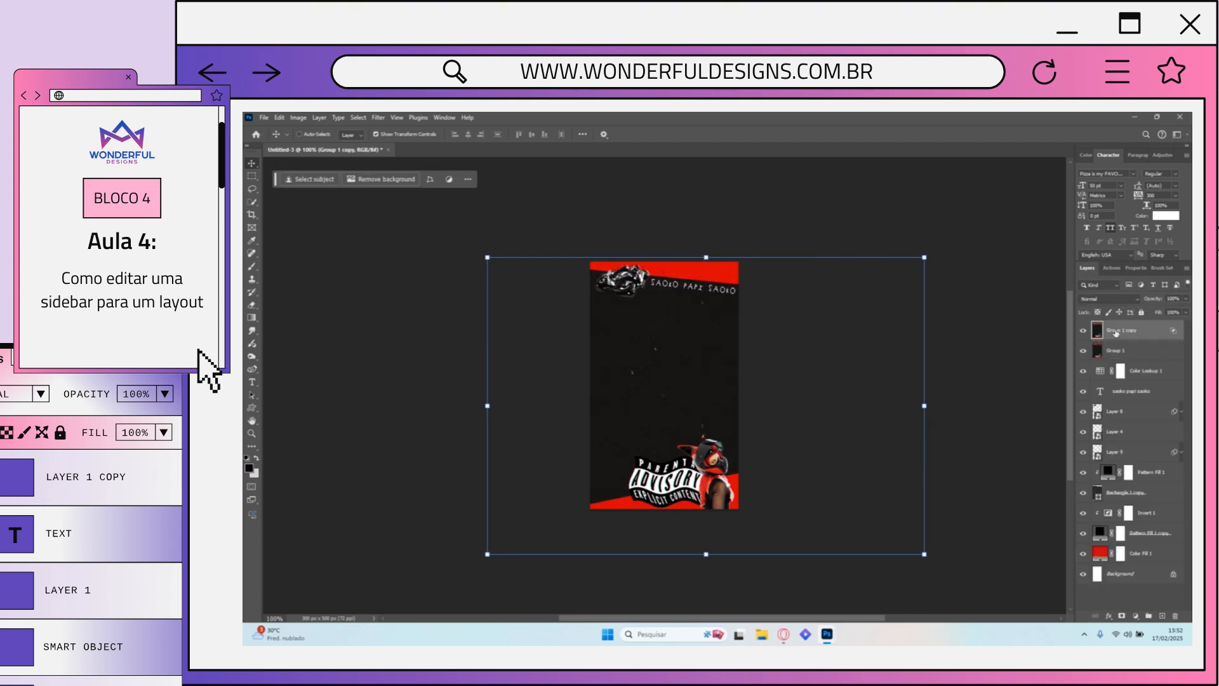
pyautogui.click(253, 304)
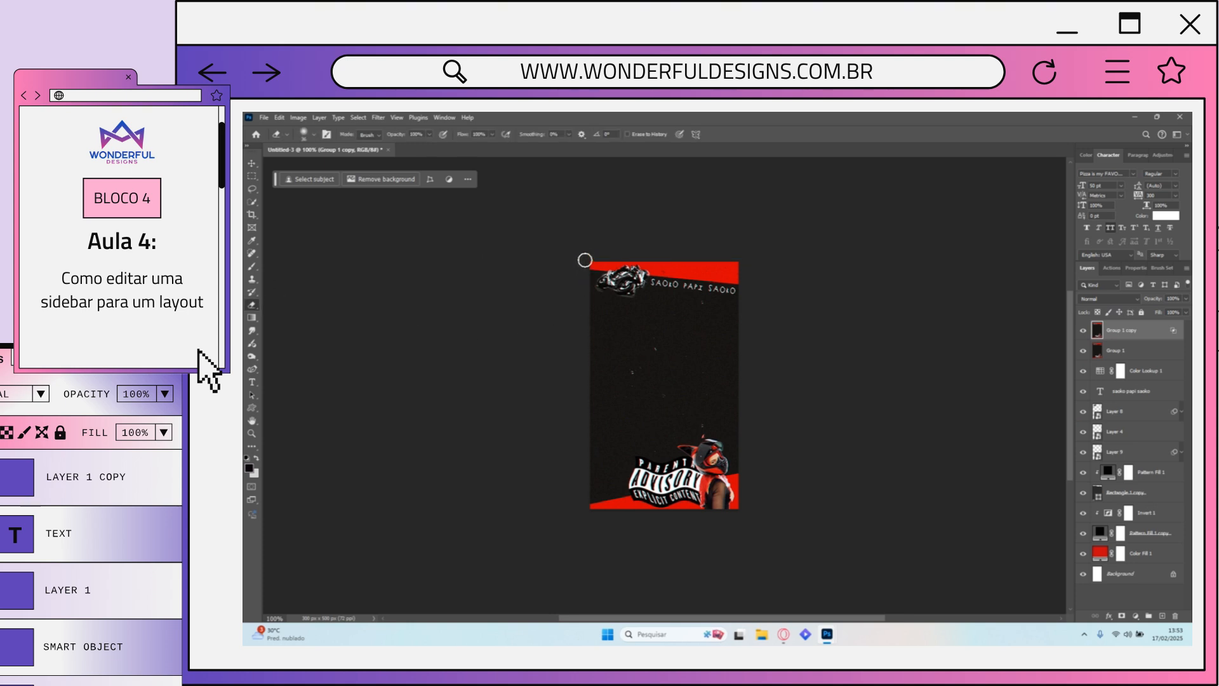
pyautogui.click(252, 164)
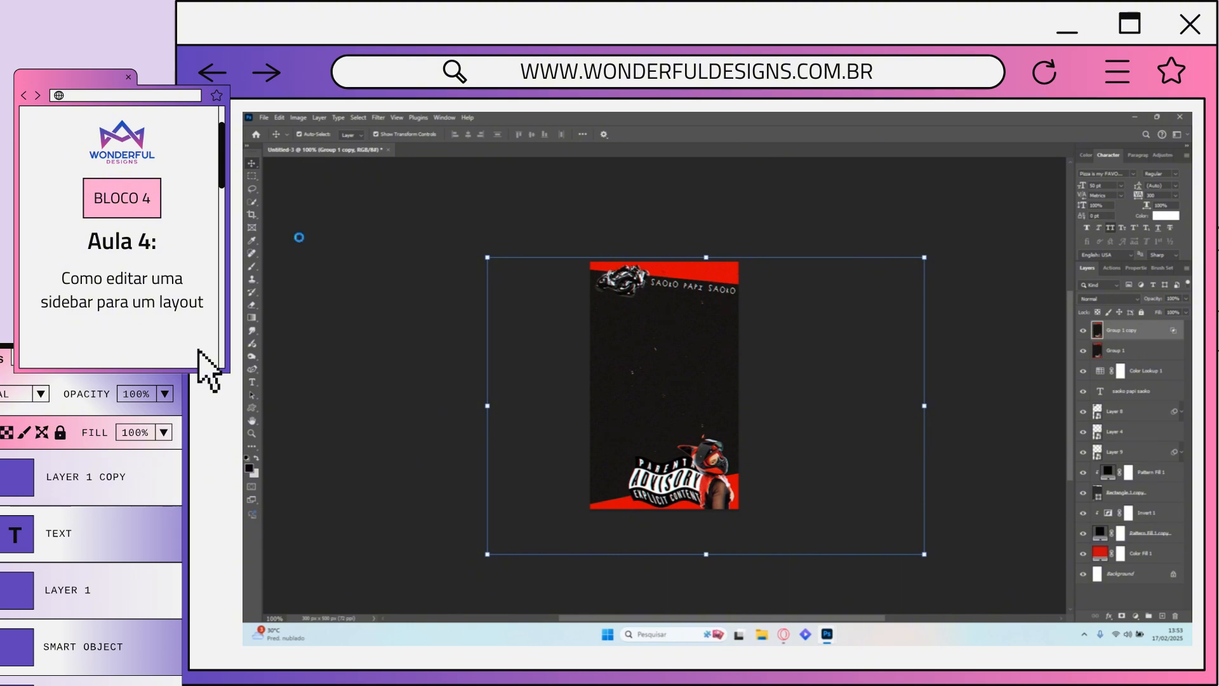
# Step: Save the sidebar document as "side cbox"
pyautogui.hotkey('ctrl', 's')
pyautogui.write('side cbox')
pyautogui.press('Return')
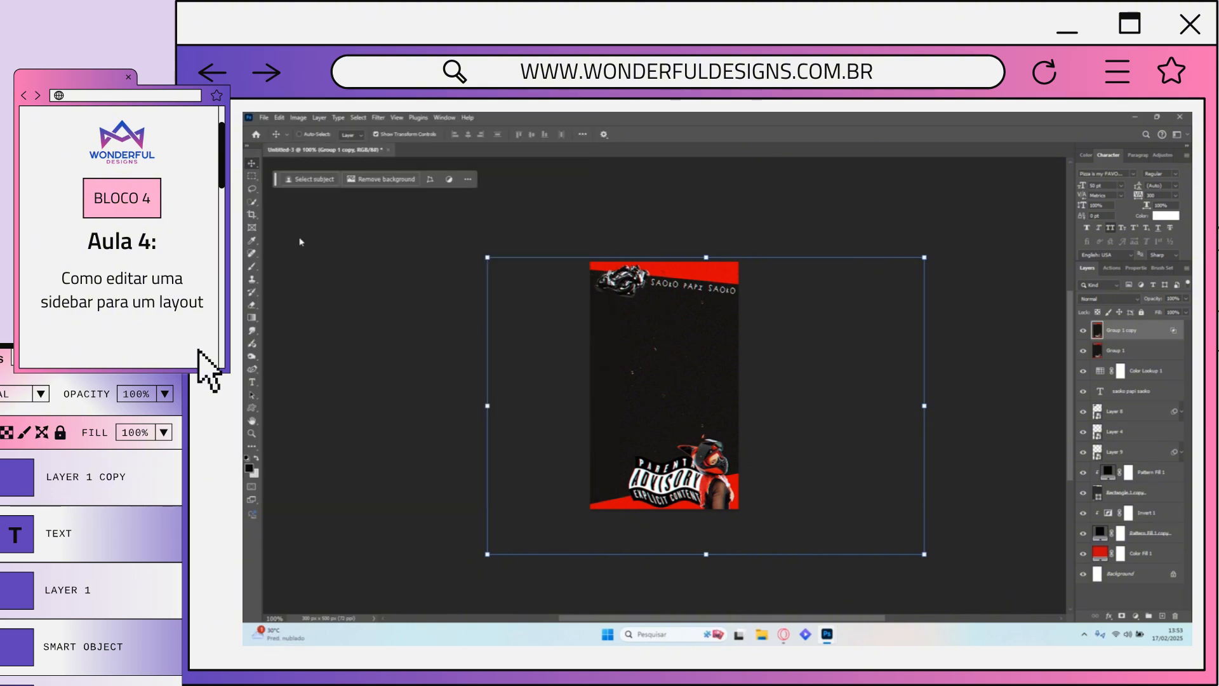
# Step: Try cropping the sidebar canvas from its bottom edge and from its top edge
pyautogui.click(252, 215)
pyautogui.moveTo(664, 508); pyautogui.dragTo(664, 307)
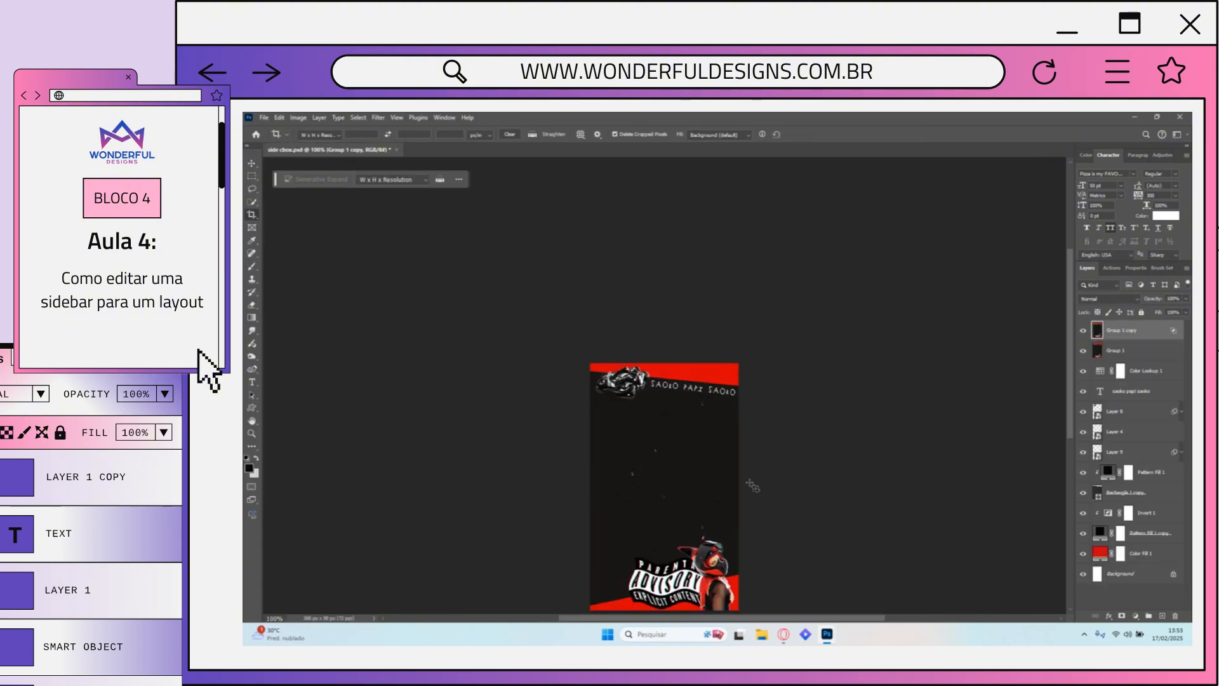
pyautogui.moveTo(664, 283); pyautogui.dragTo(663, 368)
pyautogui.click(808, 135)
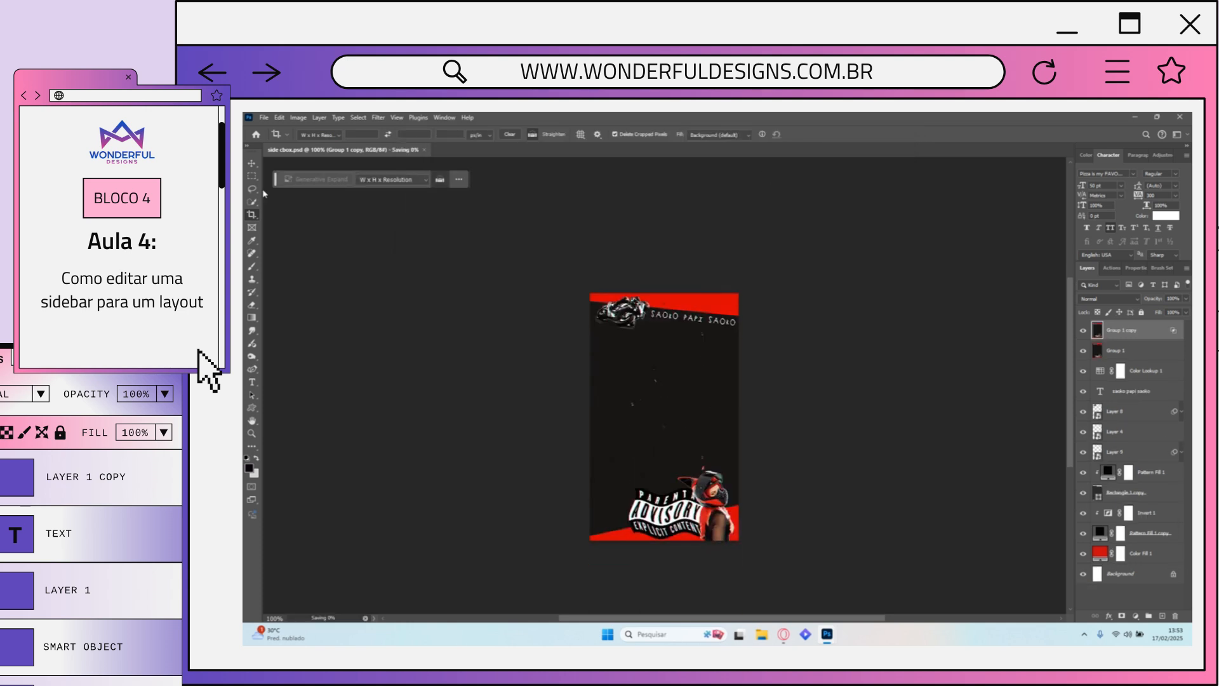
pyautogui.click(1124, 348)
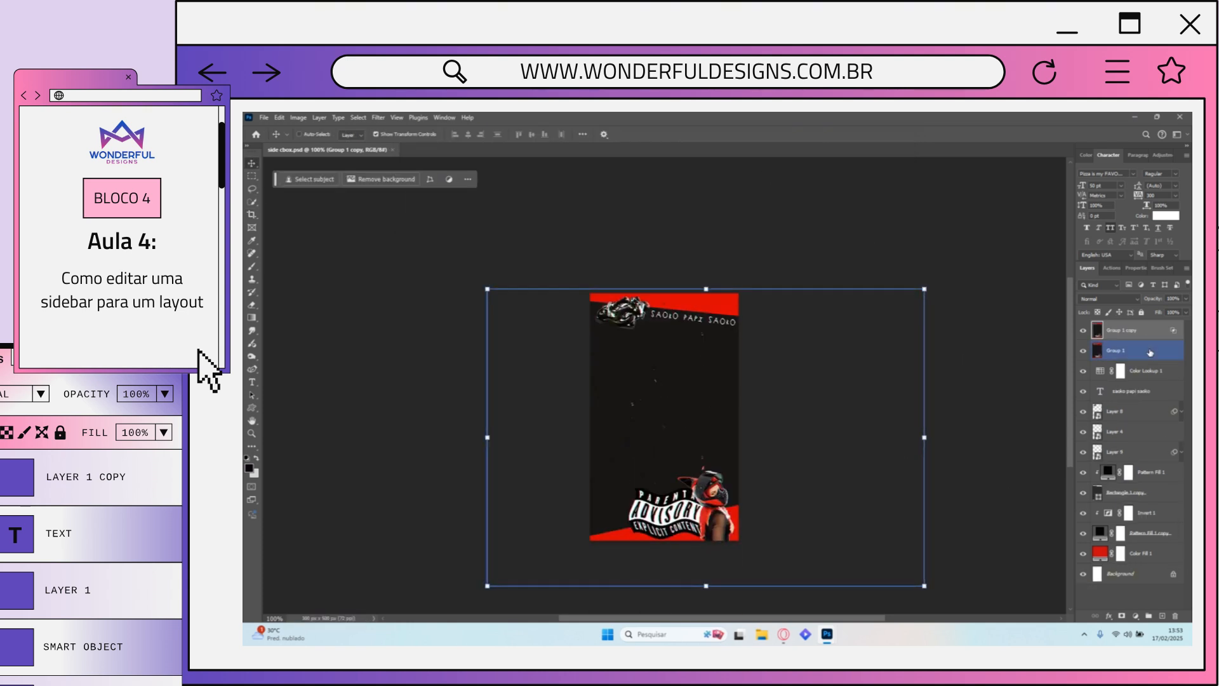
pyautogui.click(1149, 340)
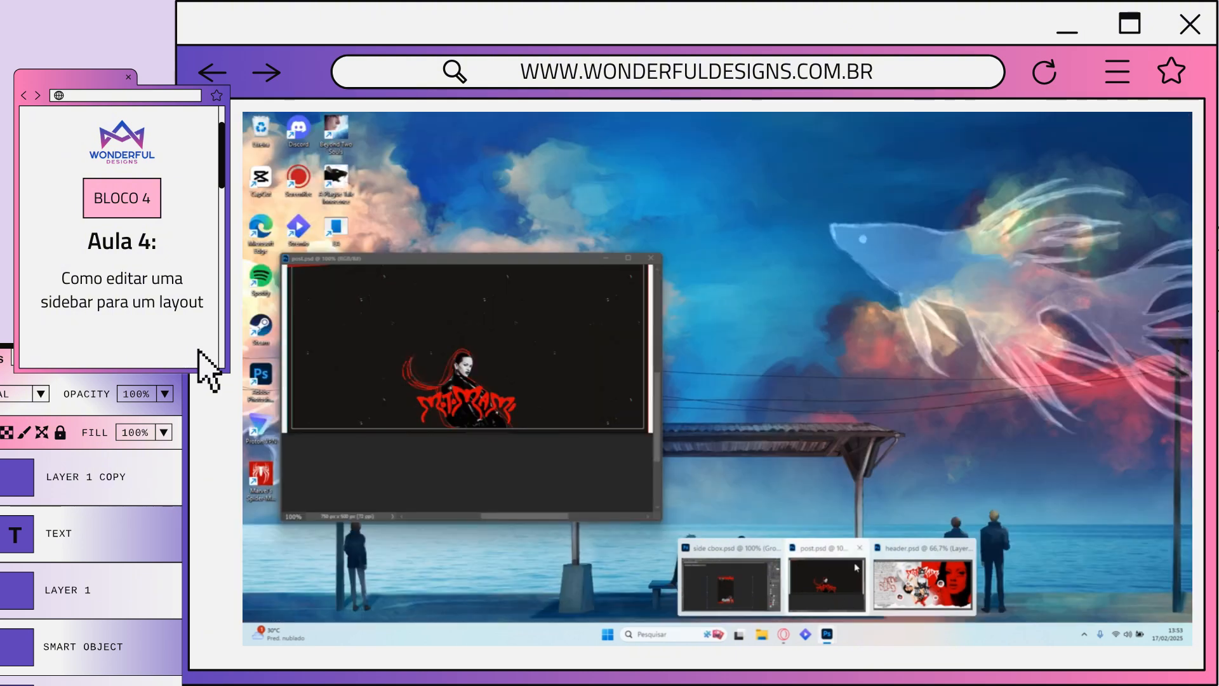
# Step: Close post.psd, and close header.psd without saving its changes
pyautogui.click(840, 607)
pyautogui.moveTo(826, 634)
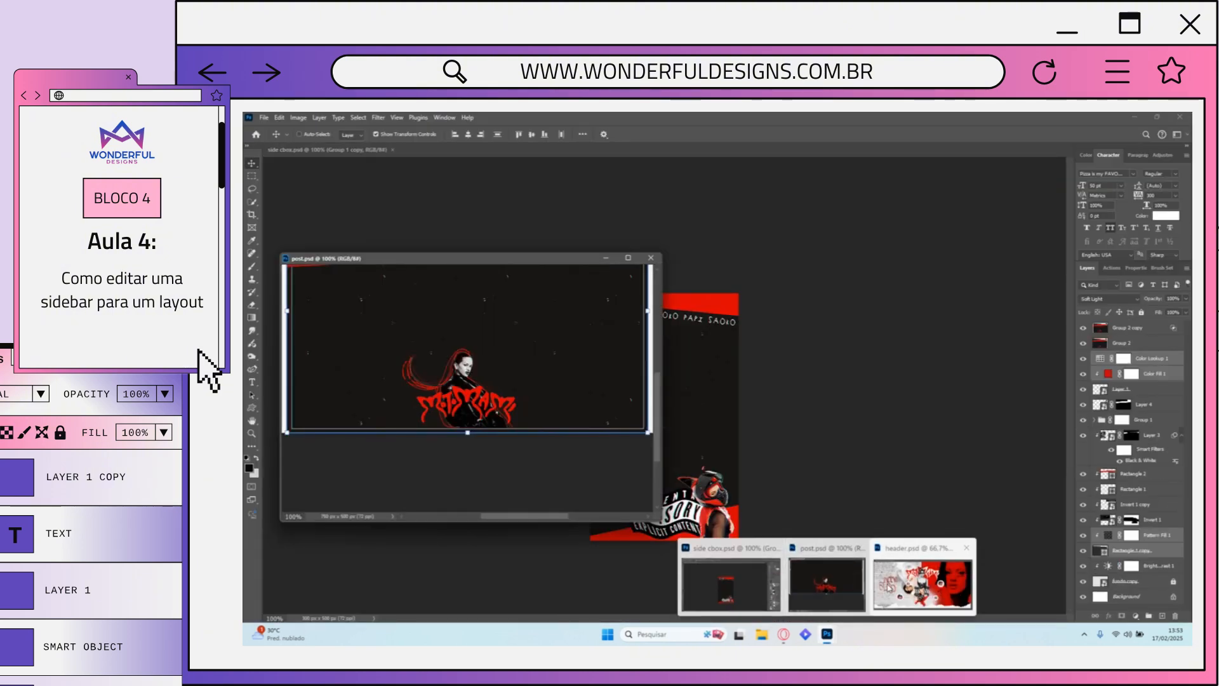
pyautogui.click(862, 549)
pyautogui.click(859, 562)
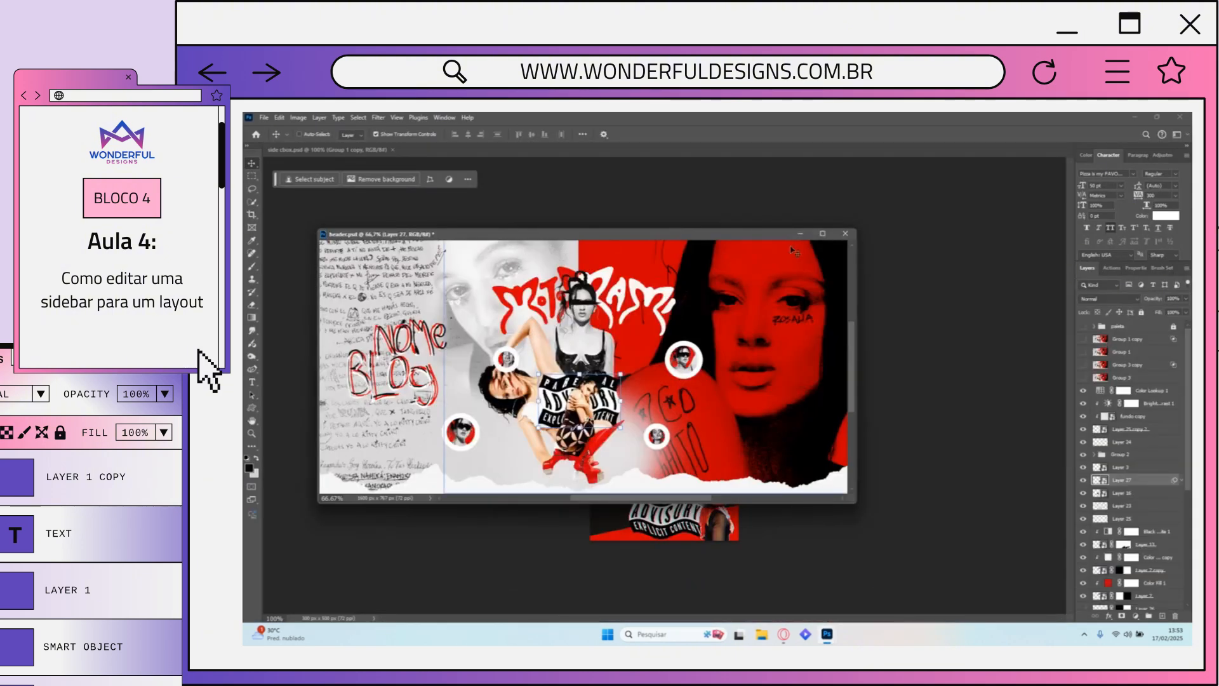
pyautogui.click(849, 234)
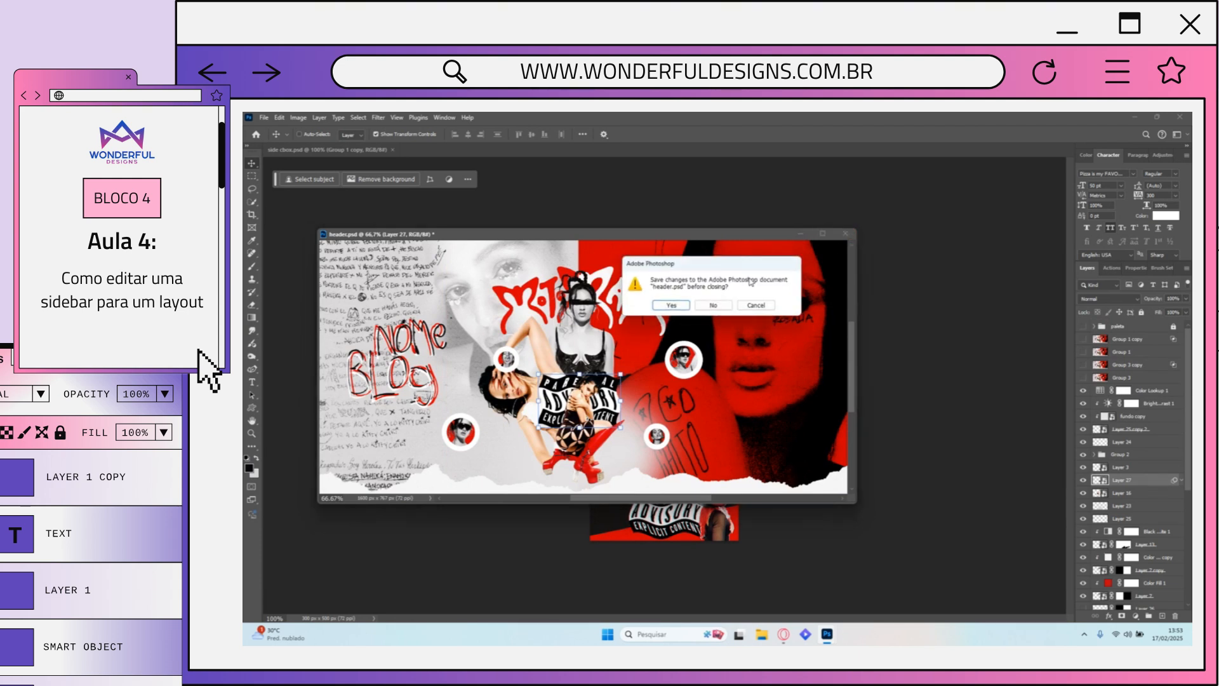
pyautogui.click(708, 306)
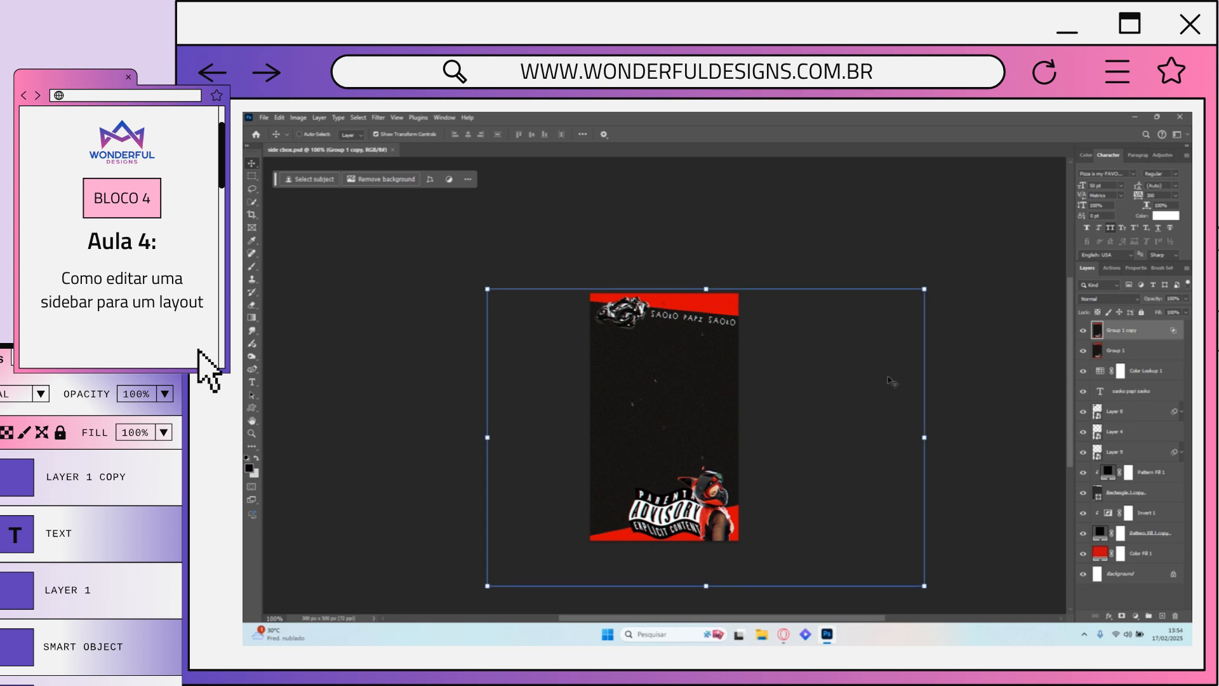